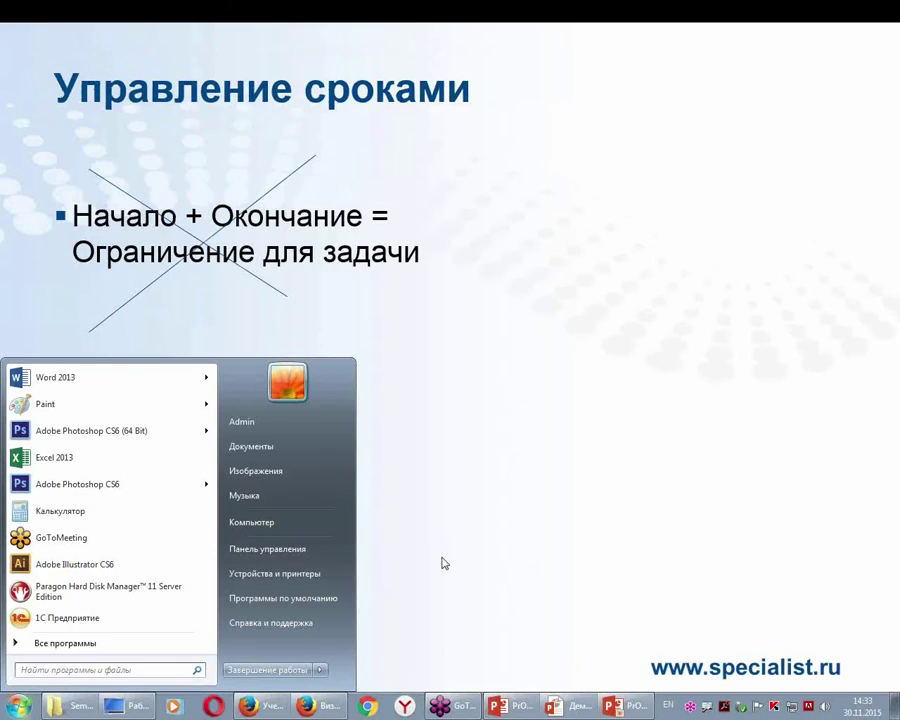
Launch Project 2013, create a blank project and dismiss the notification about the scheduling mode of new tasks.
{"action": "left_click", "coordinate": [96, 641]}
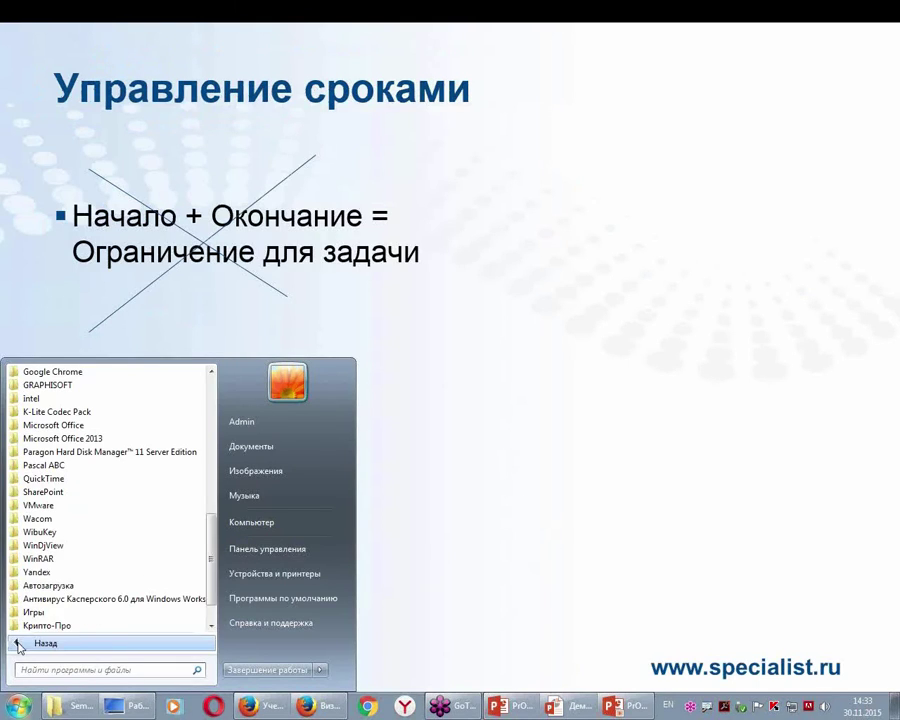
{"action": "left_click", "coordinate": [13, 440]}
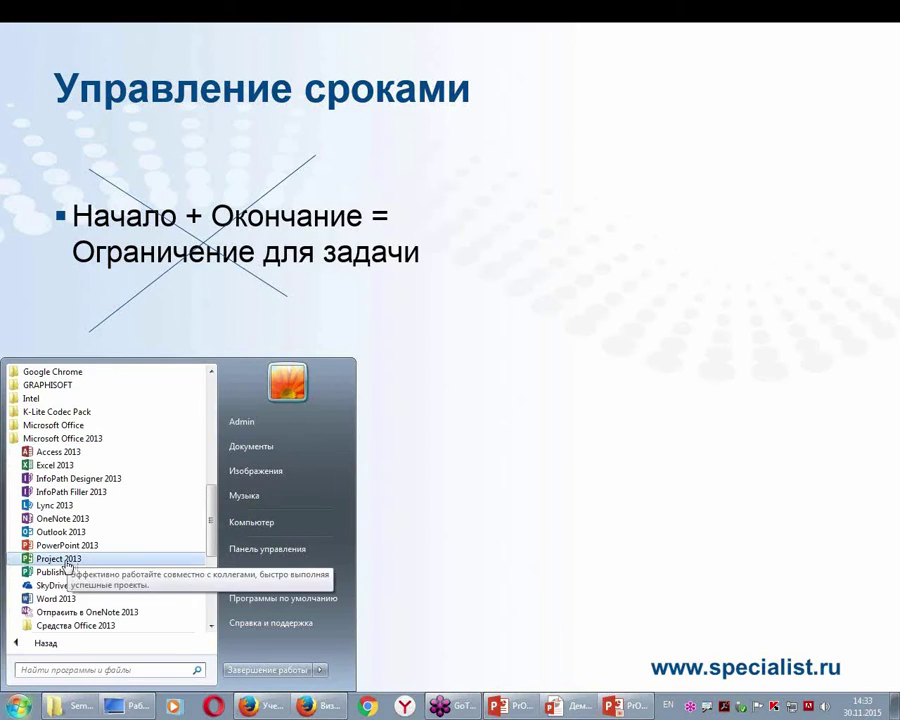
{"action": "left_click", "coordinate": [66, 561]}
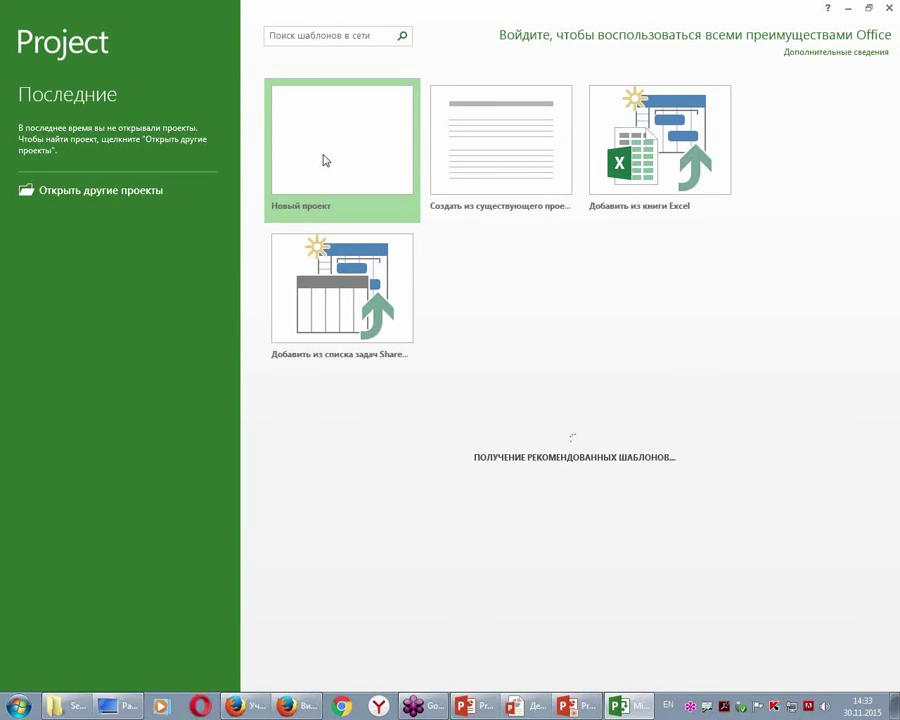
{"action": "left_click", "coordinate": [364, 146]}
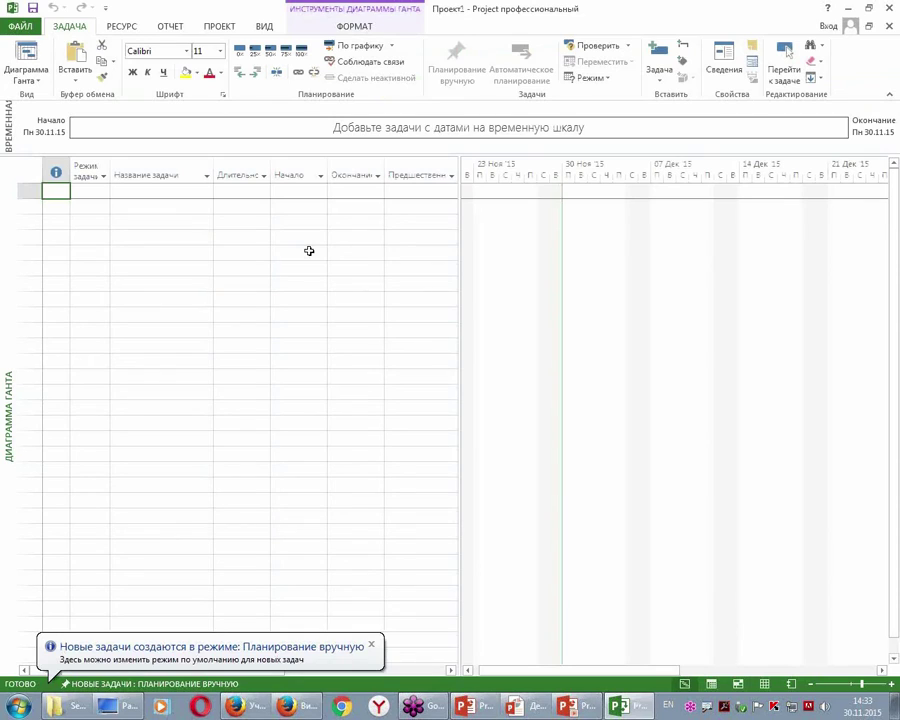
{"action": "left_click", "coordinate": [371, 645]}
Launch Microsoft Project 2010 and fit its window over the lower part of the screen, leaving the Project 2013 commands visible.
{"action": "key", "text": "super"}
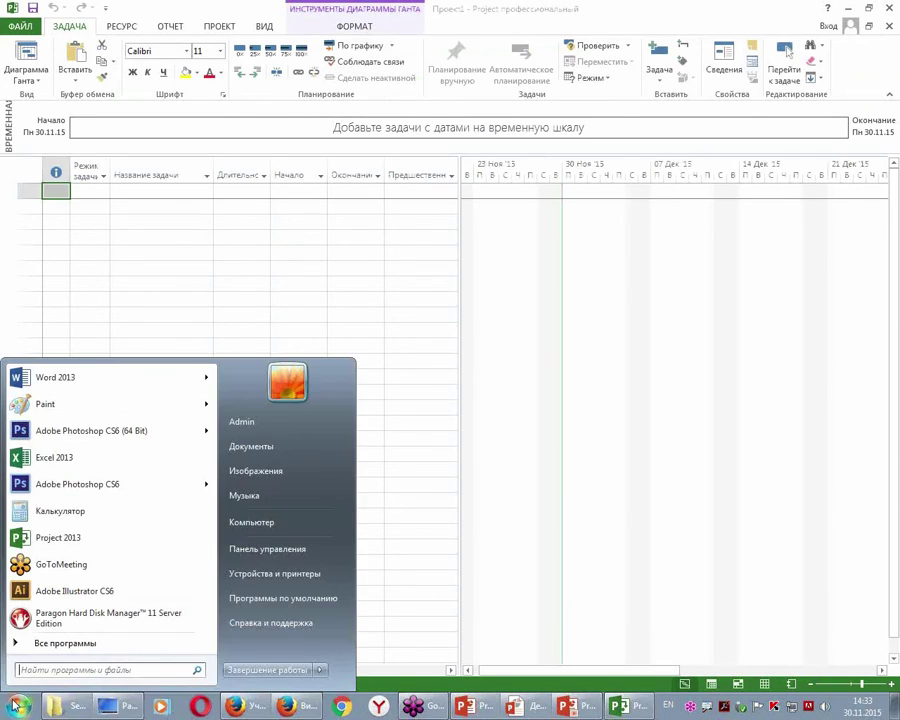
{"action": "left_click", "coordinate": [14, 641]}
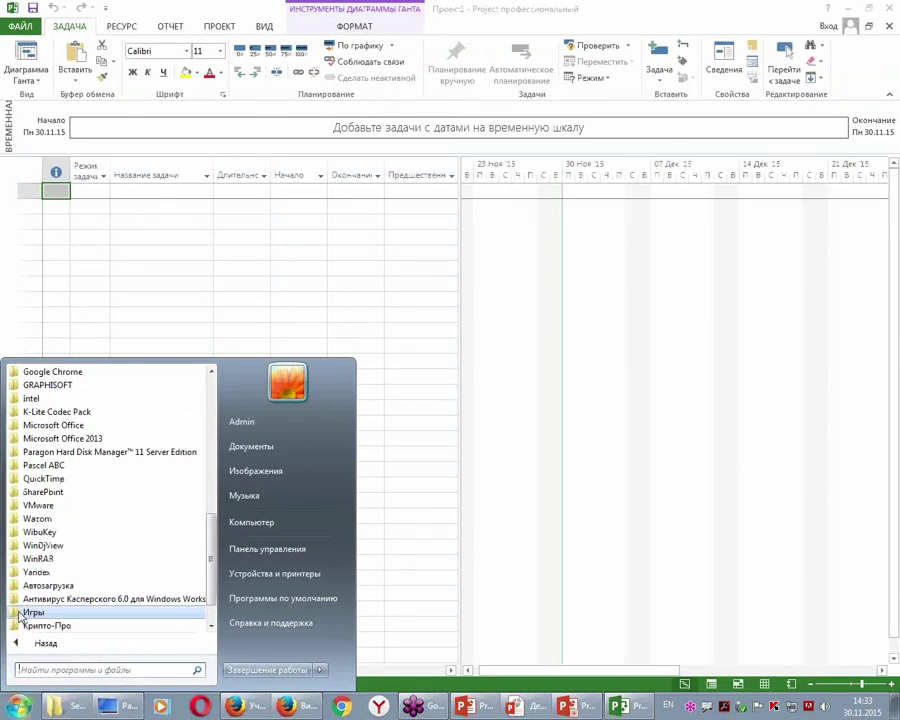
{"action": "left_click", "coordinate": [40, 425]}
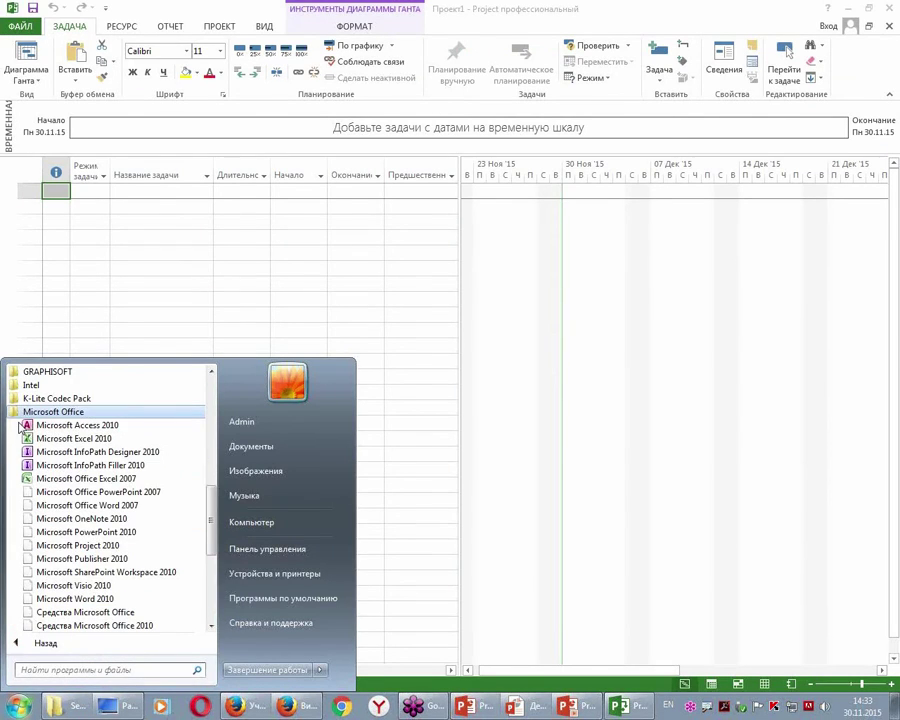
{"action": "left_click", "coordinate": [84, 546]}
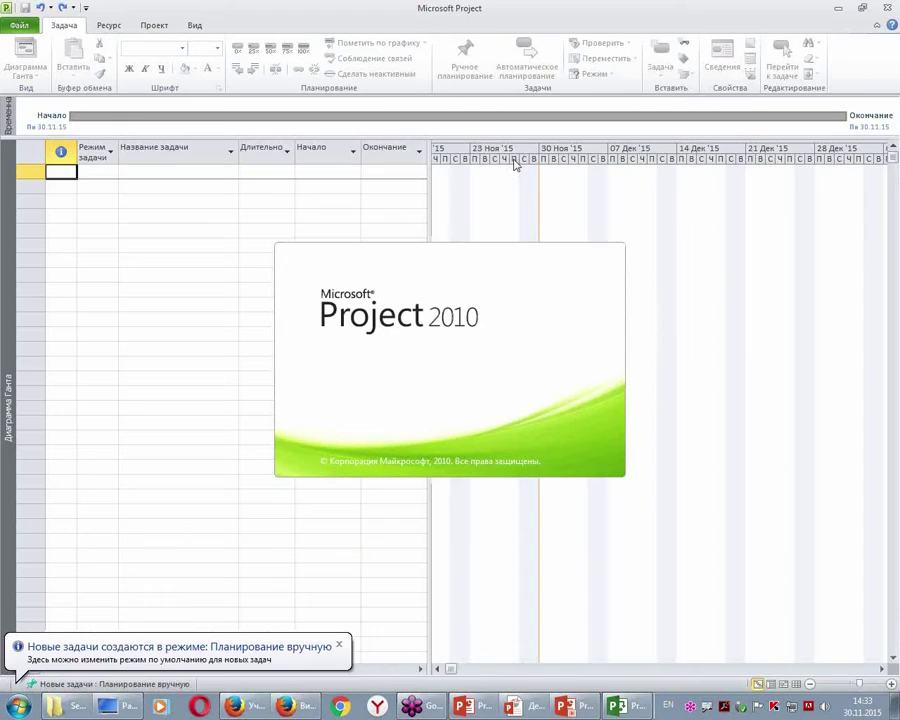
{"action": "left_click_drag", "start_coordinate": [694, 14], "coordinate": [567, 197]}
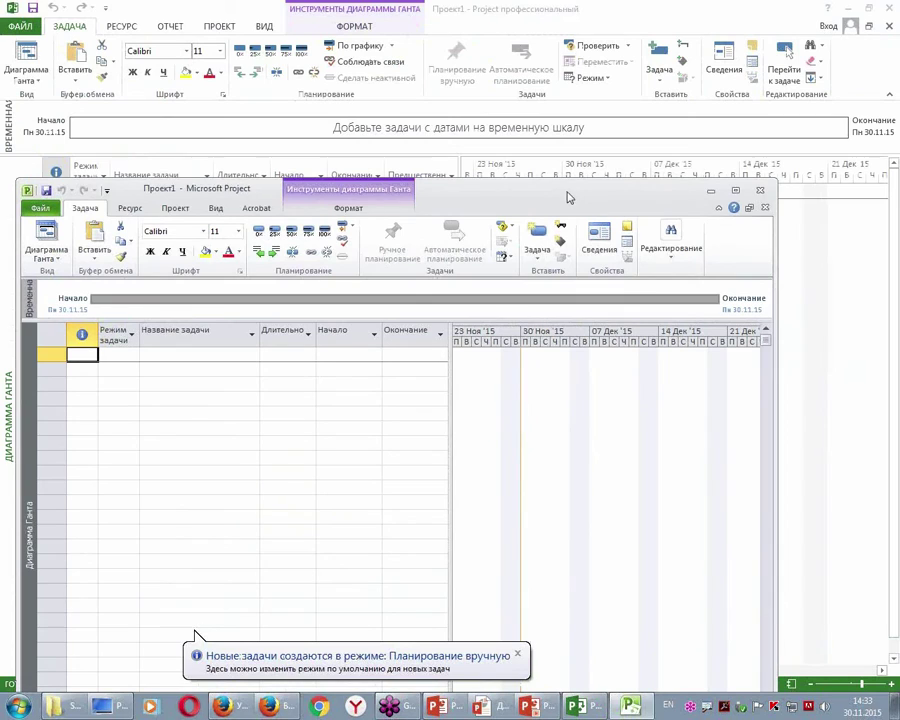
{"action": "left_click_drag", "start_coordinate": [770, 378], "coordinate": [895, 378]}
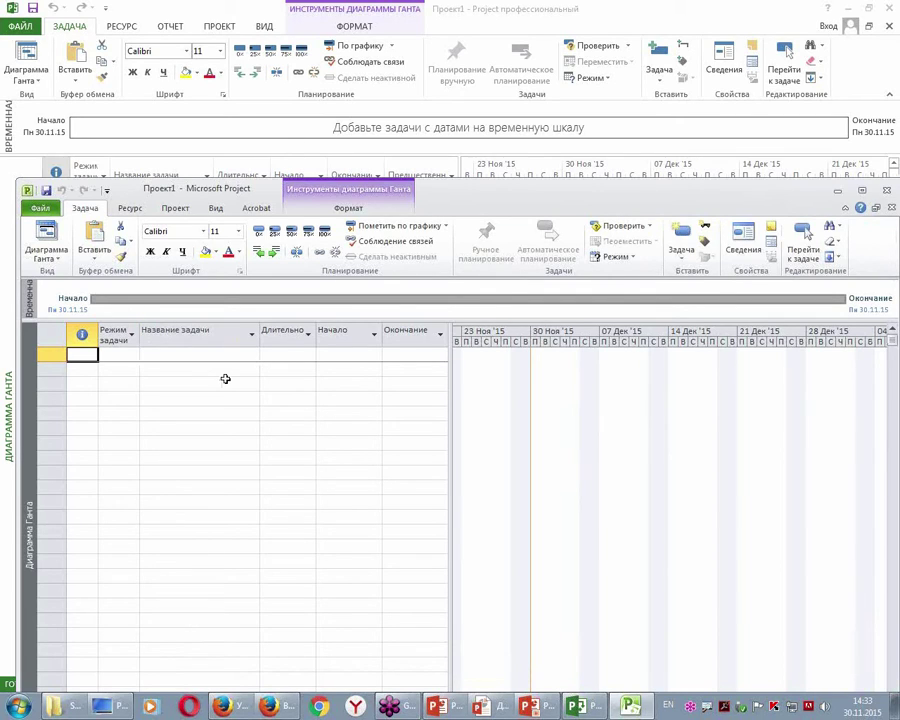
Hide the timeline in the Project 2010 window and return to its task commands.
{"action": "left_click", "coordinate": [217, 209]}
{"action": "left_click", "coordinate": [614, 226]}
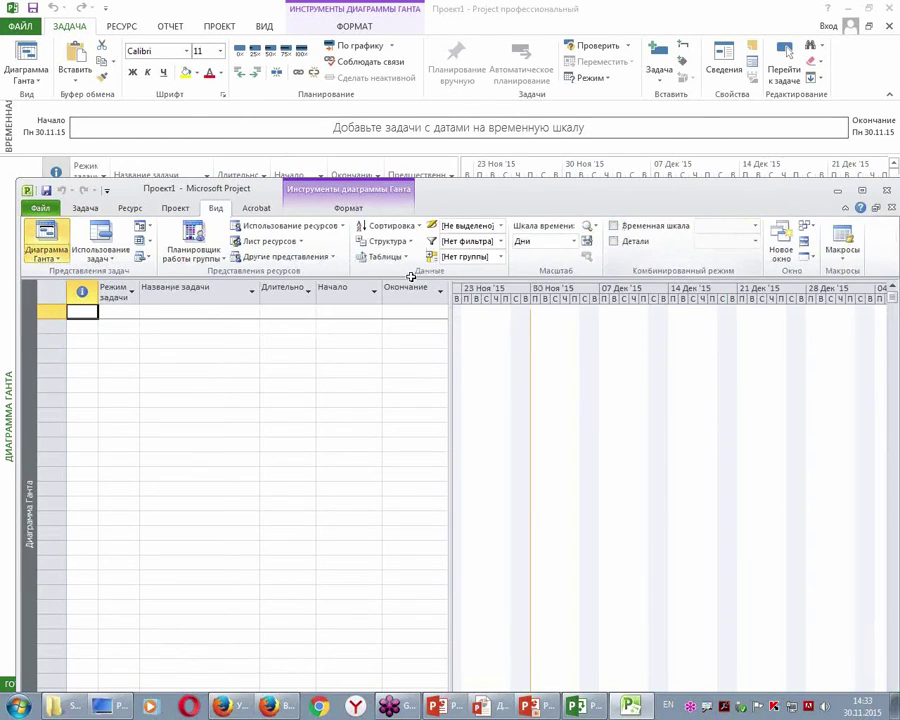
{"action": "left_click", "coordinate": [85, 209]}
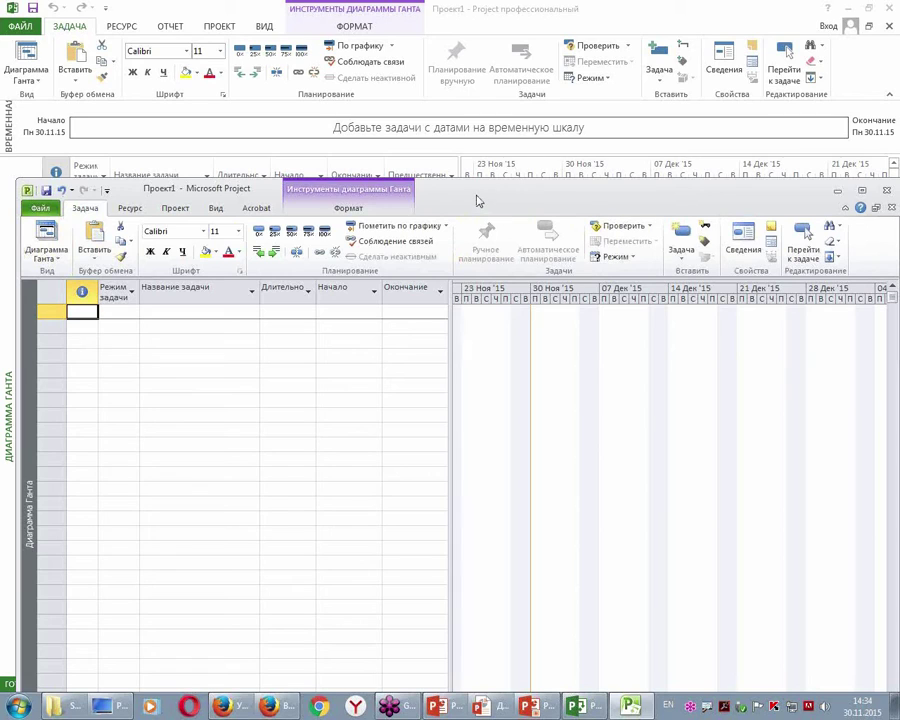
Switch to Project 2013 to compare its report commands with Project 2010, and minimize the 2010 window.
{"action": "left_click", "coordinate": [172, 31]}
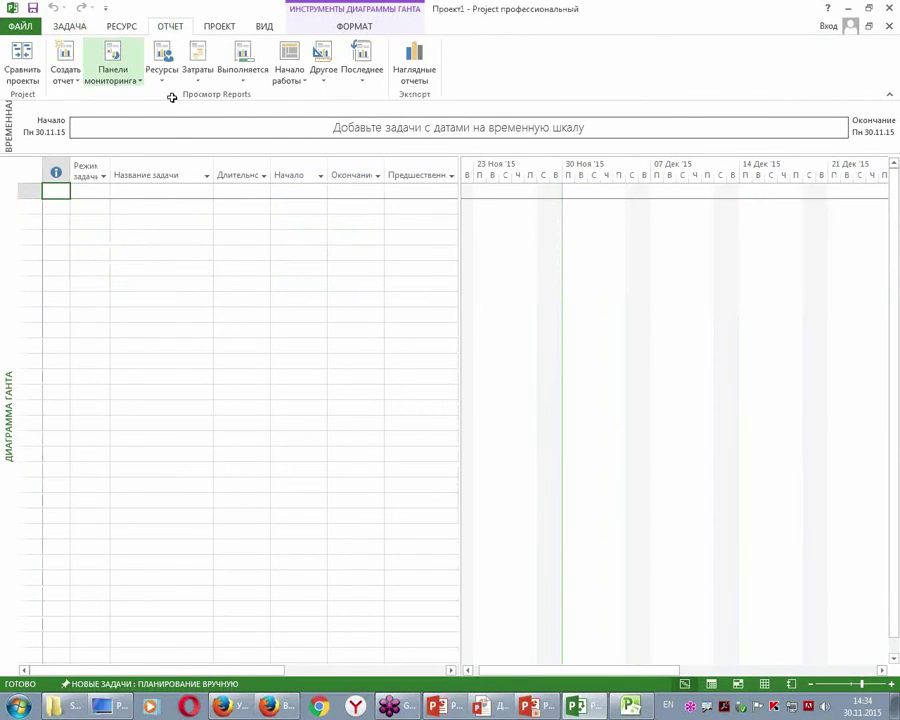
{"action": "left_click", "coordinate": [72, 28]}
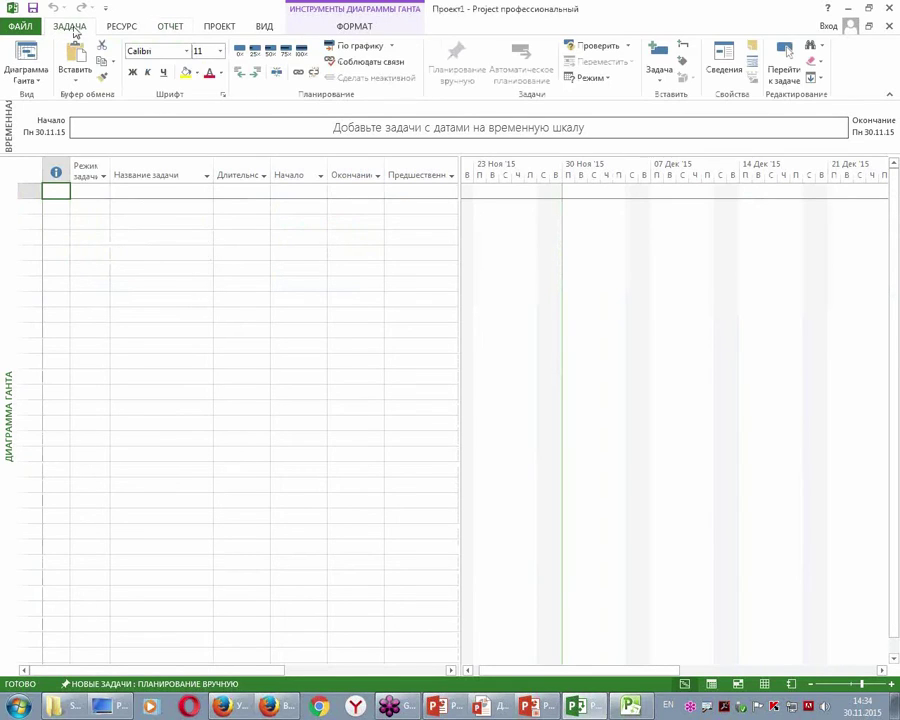
{"action": "left_click", "coordinate": [630, 707]}
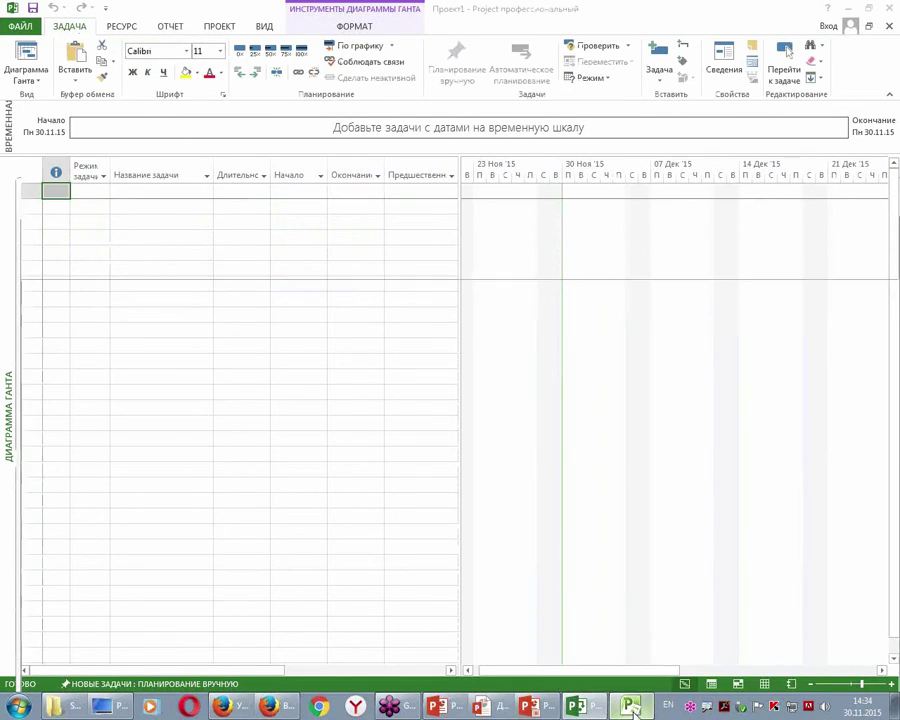
{"action": "left_click", "coordinate": [837, 190]}
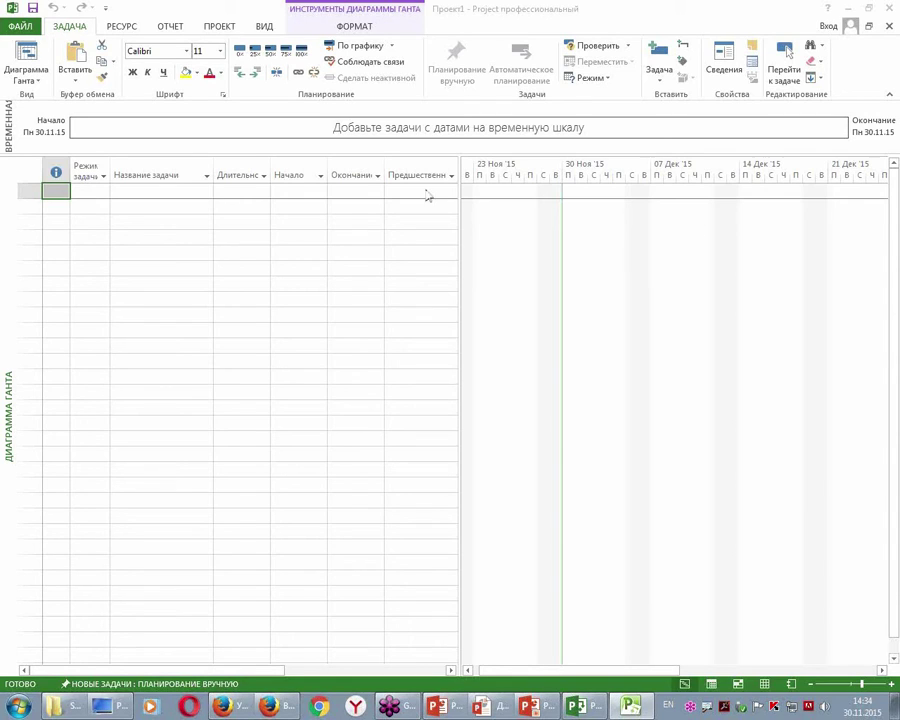
Add a blank first task row to the Gantt table of the Project 2013 file.
{"action": "left_click", "coordinate": [327, 268]}
{"action": "left_click", "coordinate": [174, 193]}
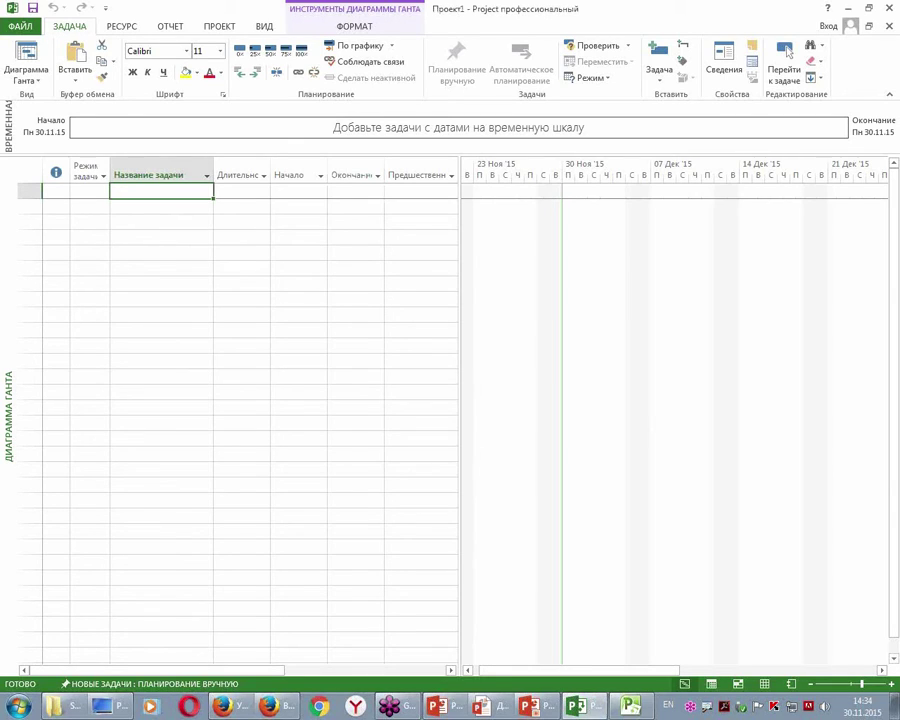
{"action": "type", "text": "Y"}
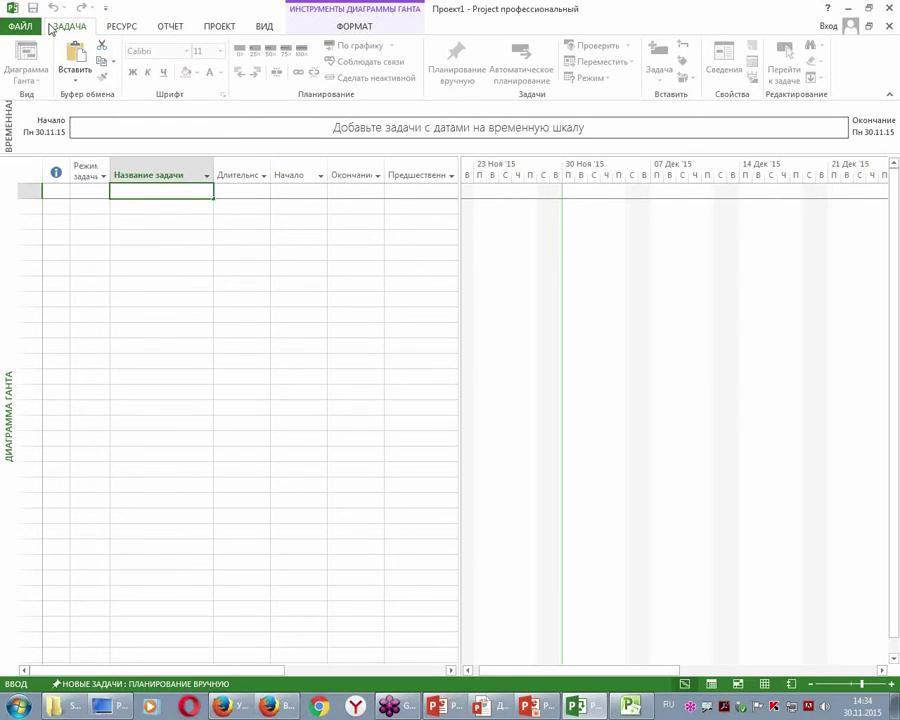
{"action": "left_click", "coordinate": [22, 25]}
{"action": "left_click", "coordinate": [28, 25]}
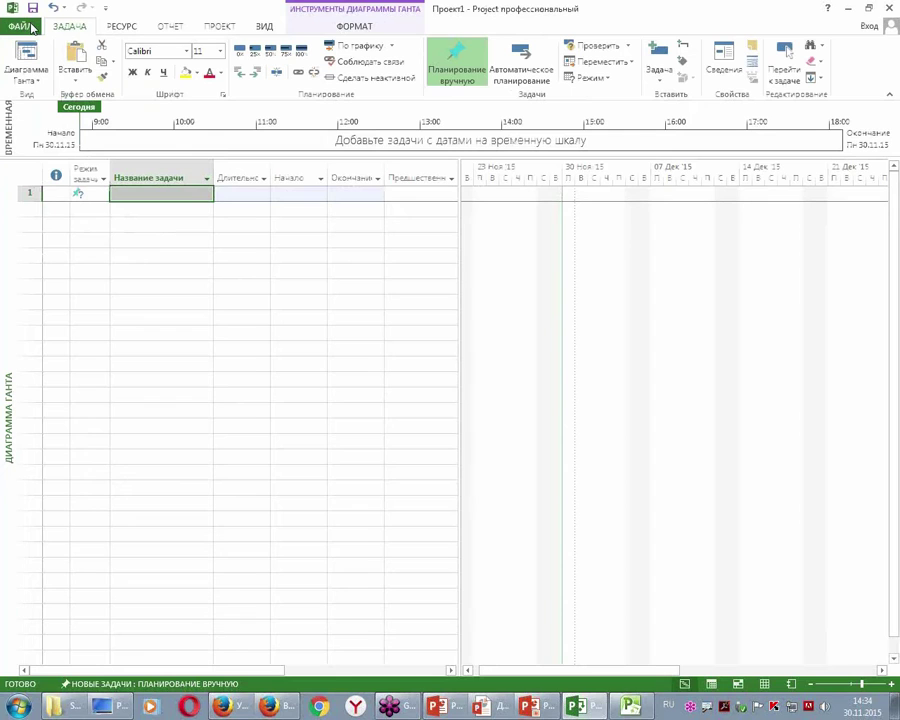
Hide the timeline and set the mode for new tasks to automatic scheduling (Автоматическое планирование).
{"action": "left_click", "coordinate": [263, 28]}
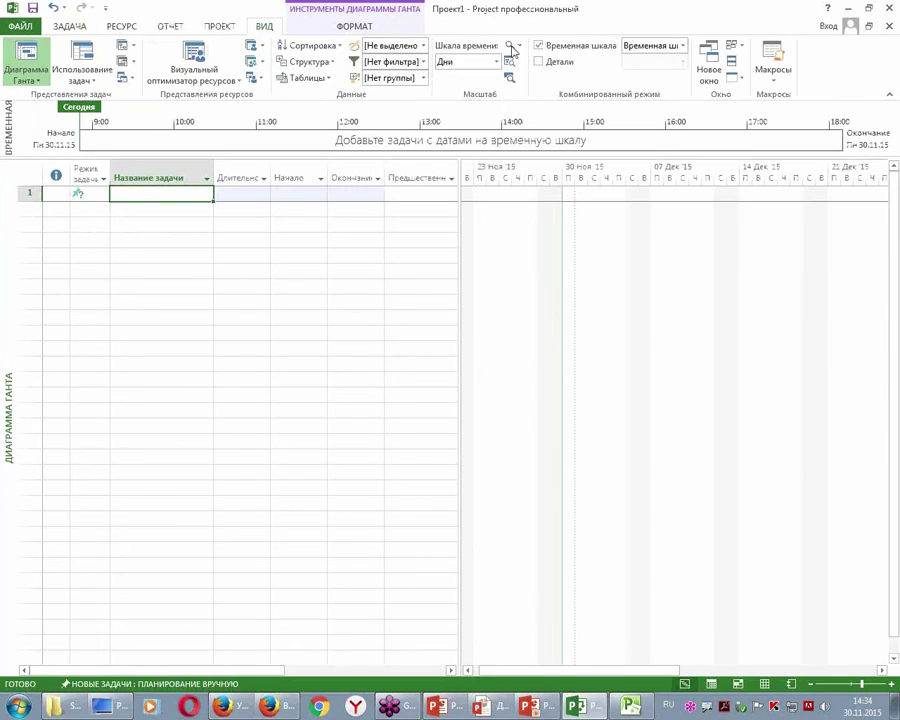
{"action": "left_click", "coordinate": [539, 45]}
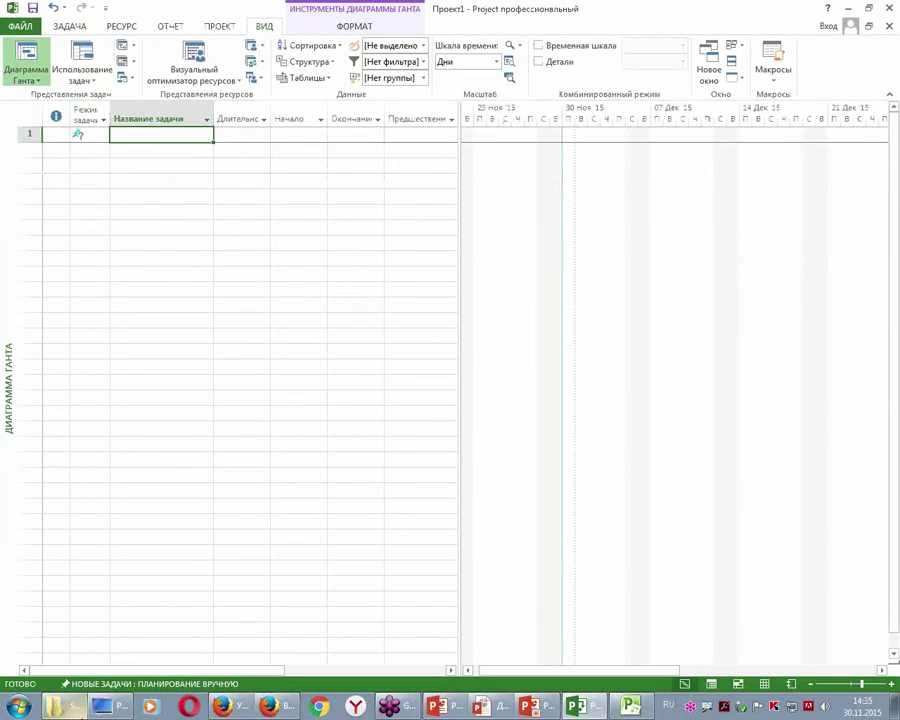
{"action": "left_click", "coordinate": [128, 684]}
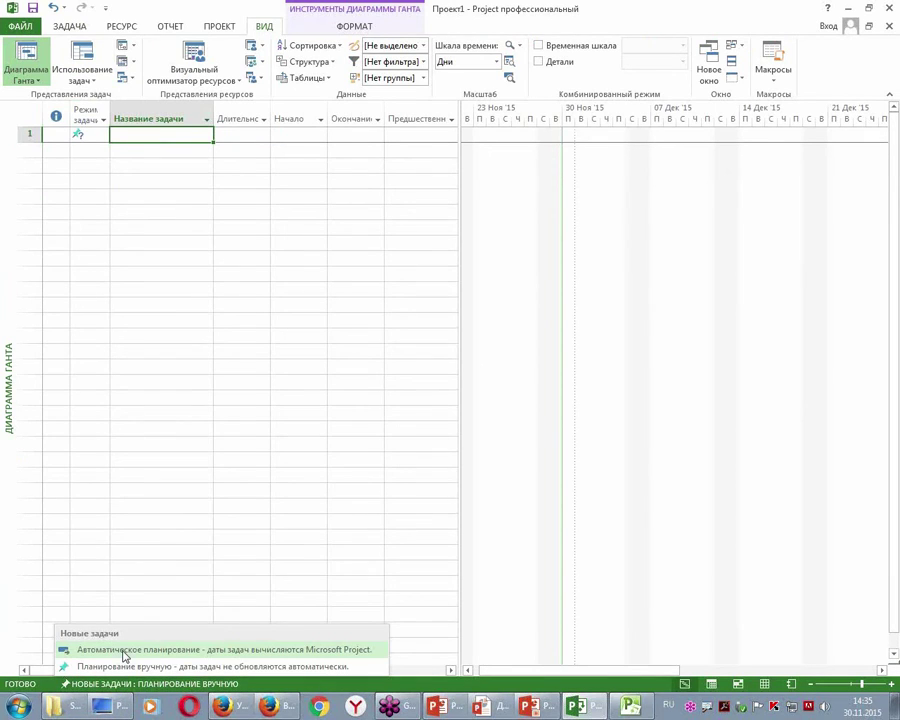
{"action": "left_click", "coordinate": [124, 650]}
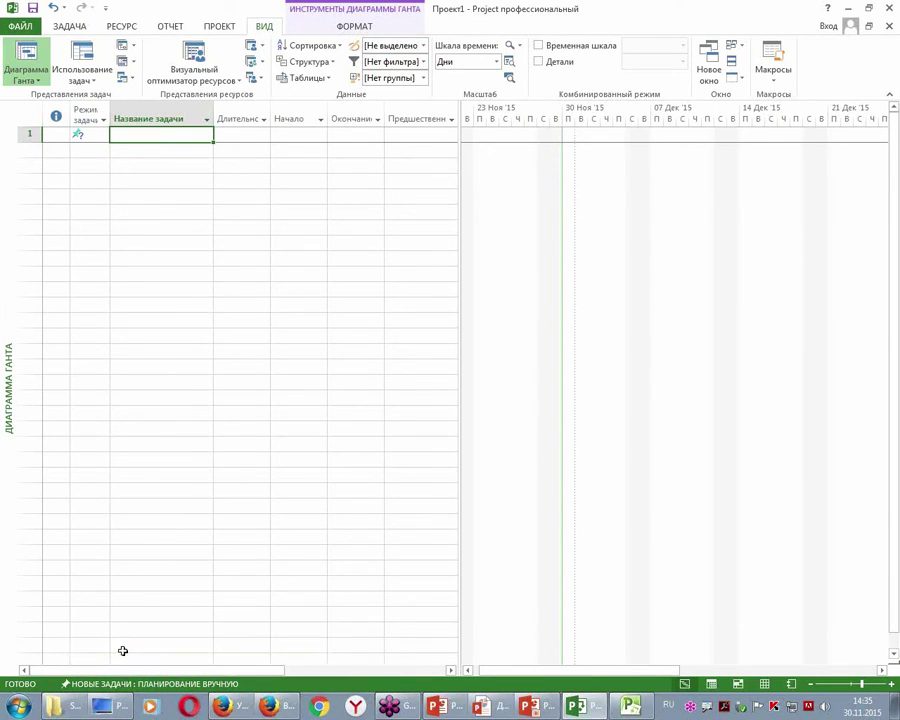
Switch the existing task in row 1 to automatic scheduling.
{"action": "left_click", "coordinate": [100, 133]}
{"action": "left_click", "coordinate": [164, 134]}
{"action": "left_click", "coordinate": [88, 133]}
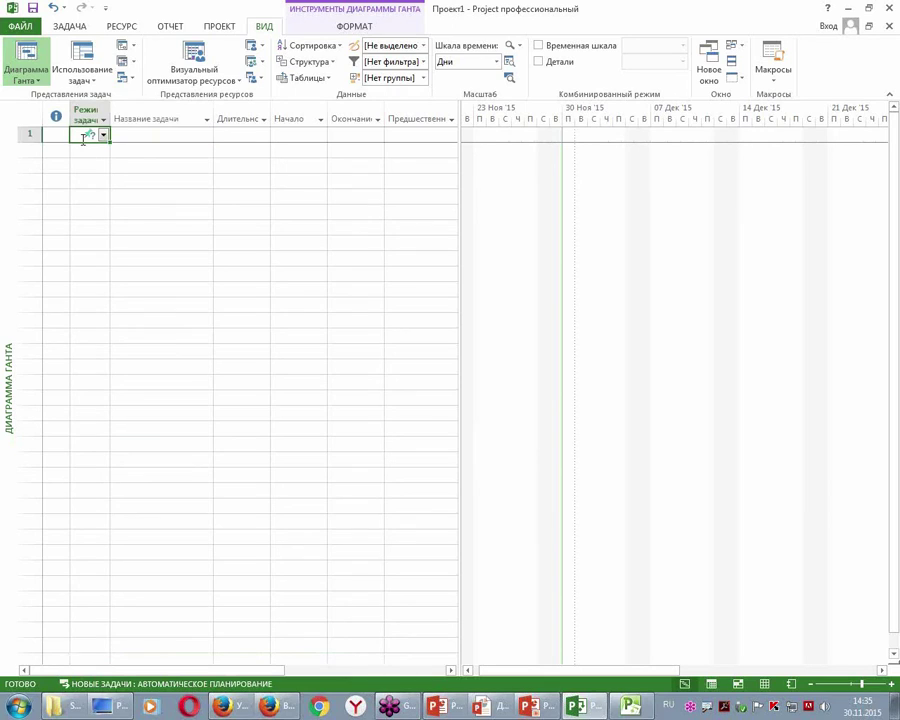
{"action": "left_click", "coordinate": [70, 27]}
{"action": "left_click", "coordinate": [520, 66]}
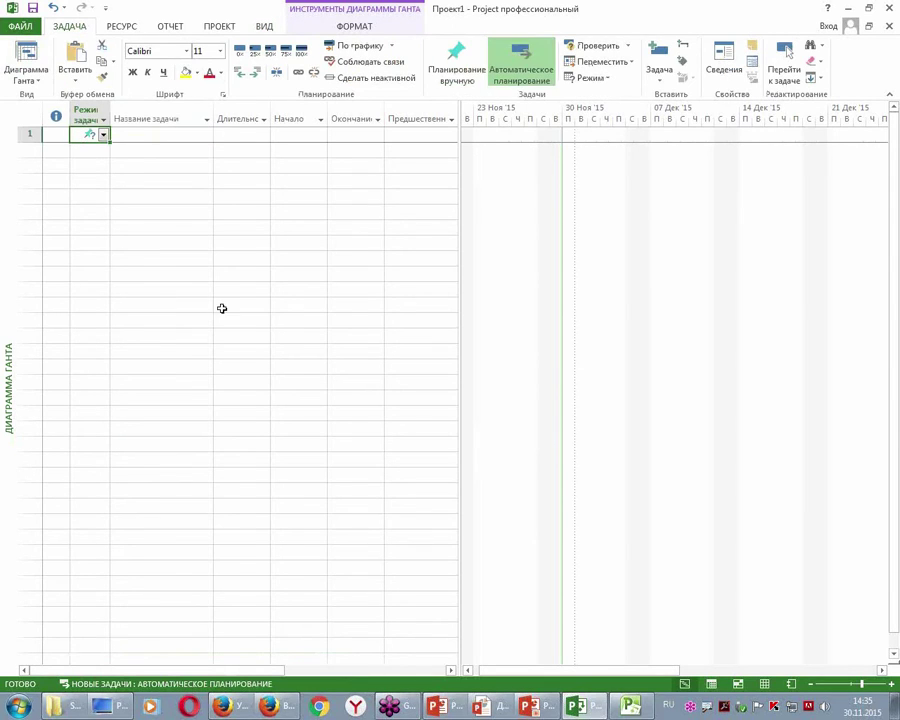
Name the first task "Замена окон".
{"action": "left_click", "coordinate": [182, 136]}
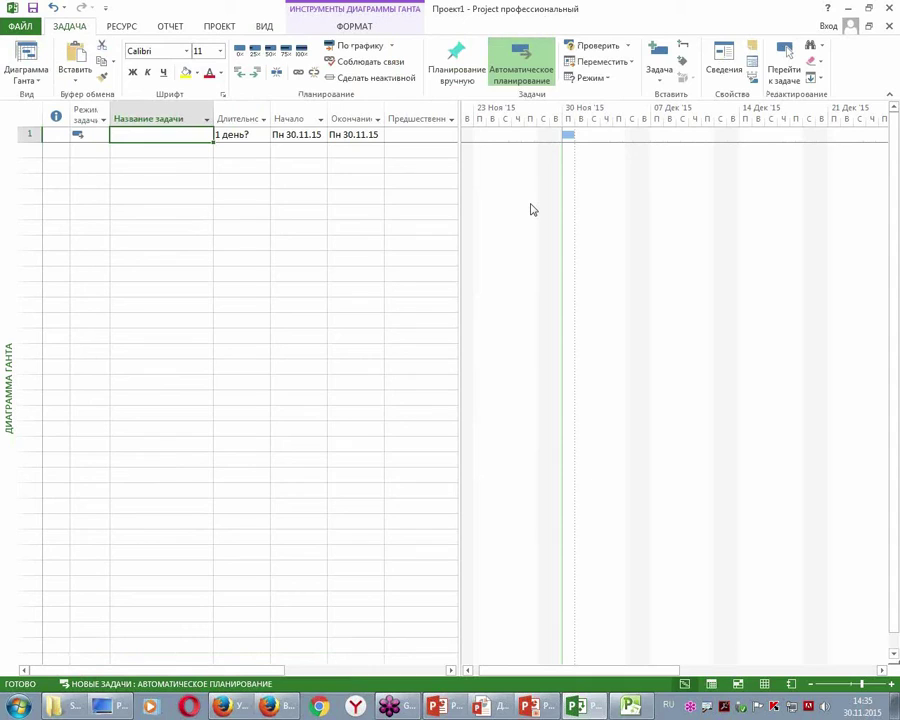
{"action": "type", "text": "Замена ок"}
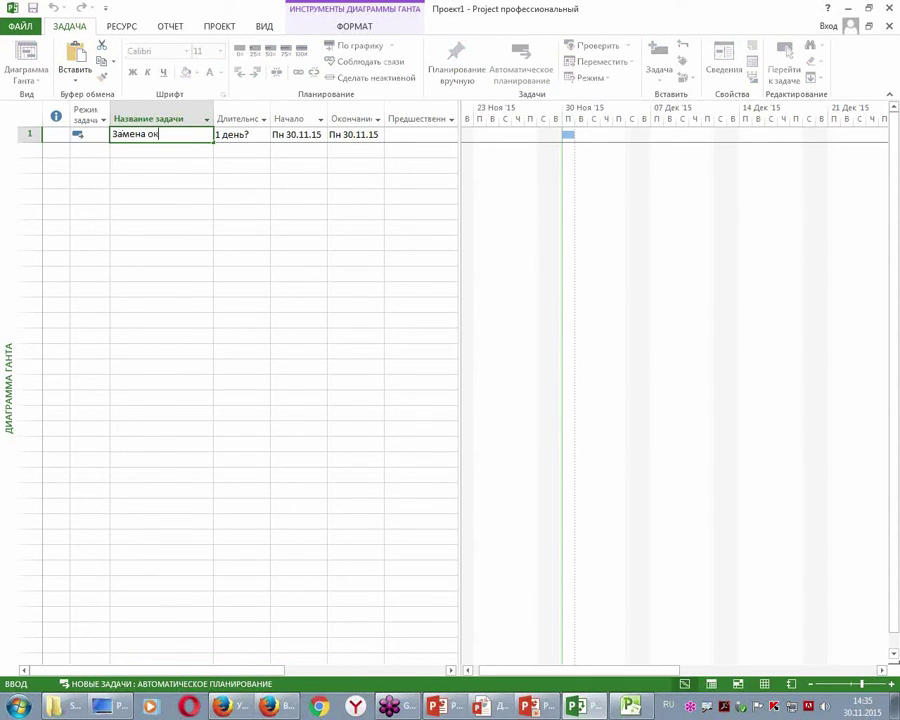
{"action": "type", "text": "он"}
{"action": "key", "text": "Return"}
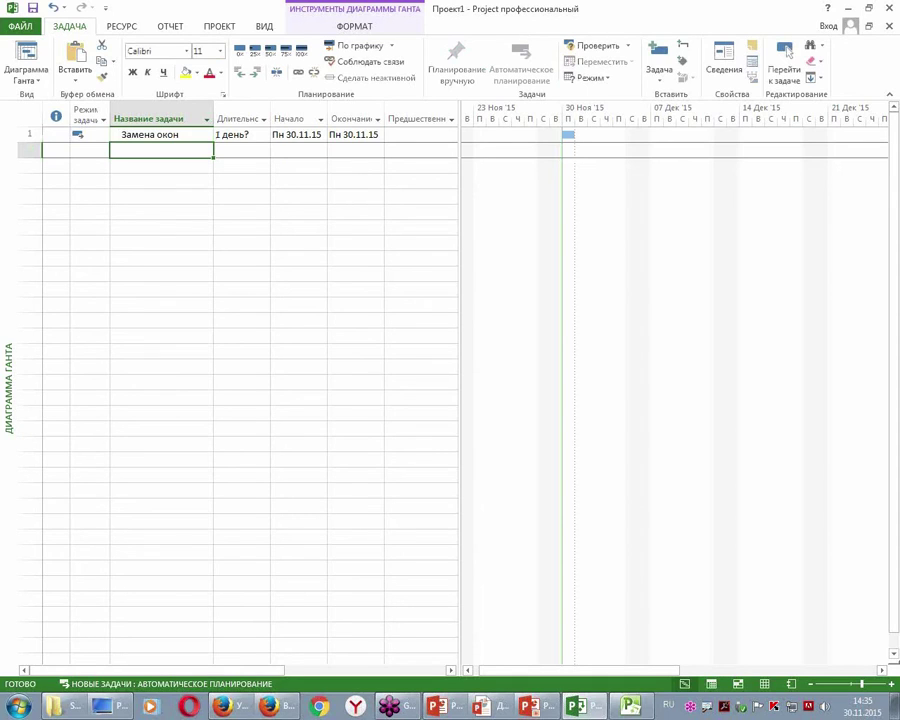
Set the non-working time colour on the Gantt chart's timescale to light green.
{"action": "double_click", "coordinate": [703, 176]}
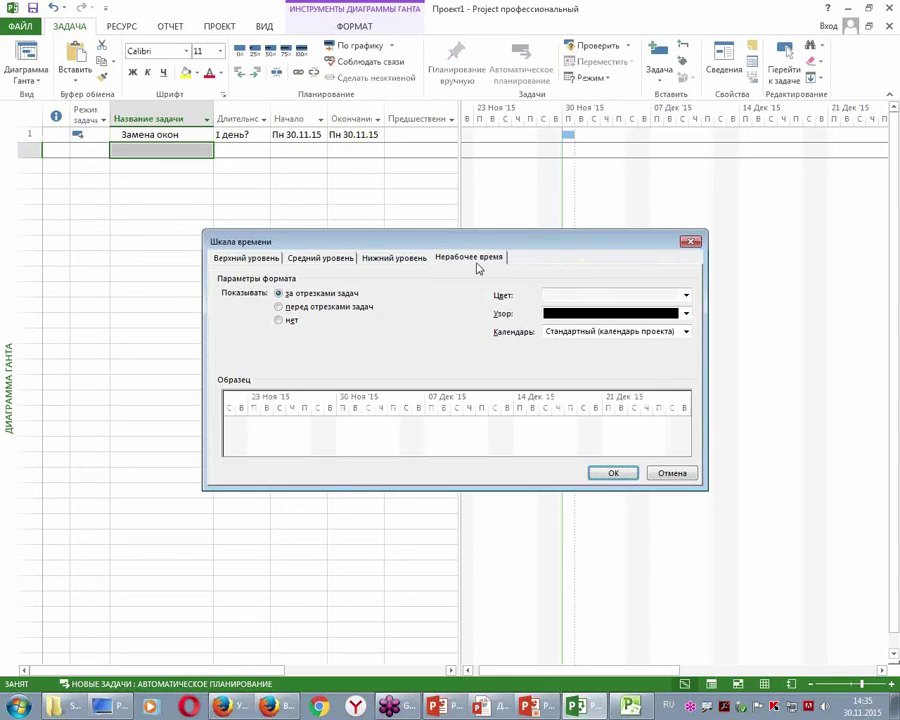
{"action": "left_click", "coordinate": [686, 296]}
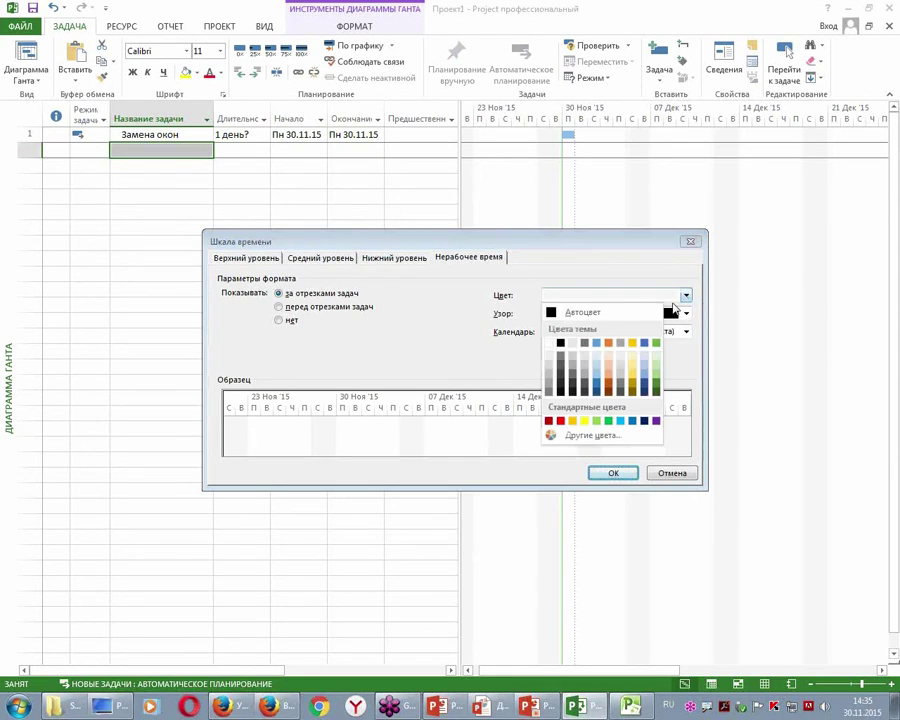
{"action": "left_click", "coordinate": [655, 359]}
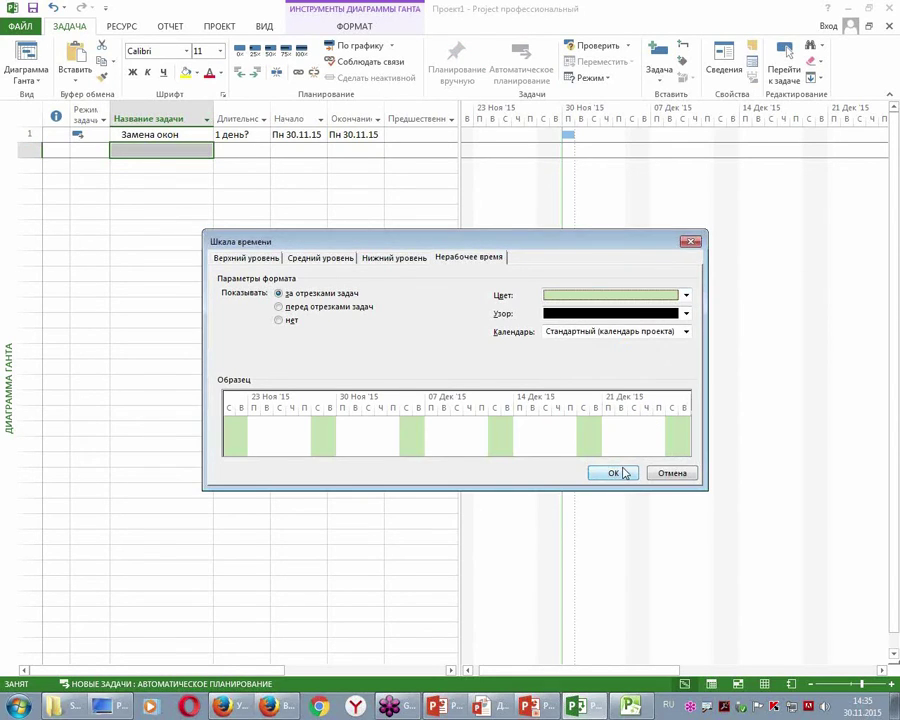
{"action": "left_click", "coordinate": [616, 473]}
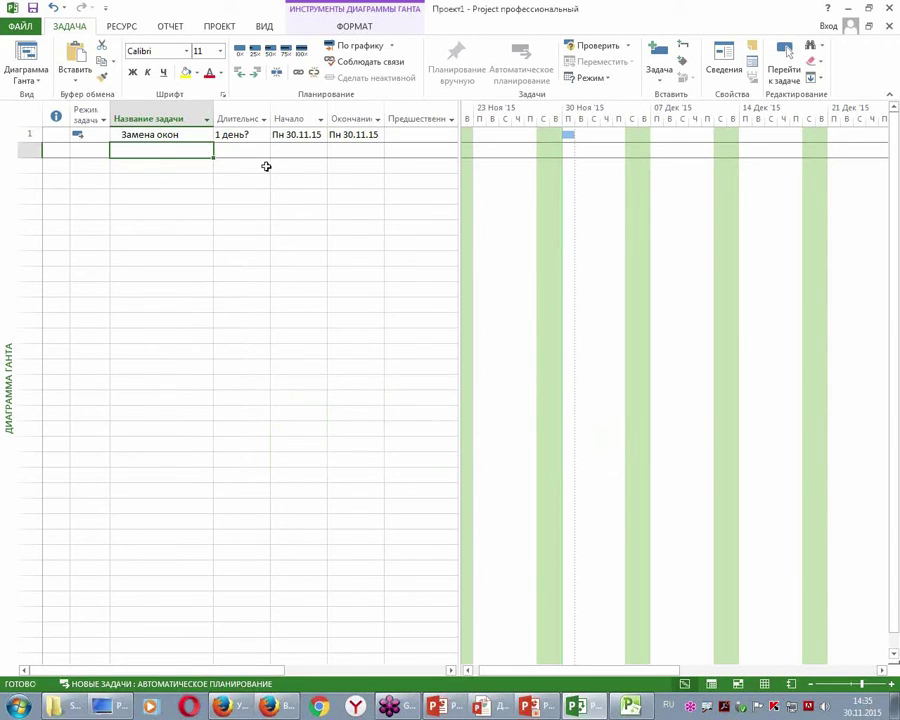
Add the task "Заказ и оплата окон" in row 2 and indent it as a subtask of "Замена окон".
{"action": "type", "text": "Заказ"}
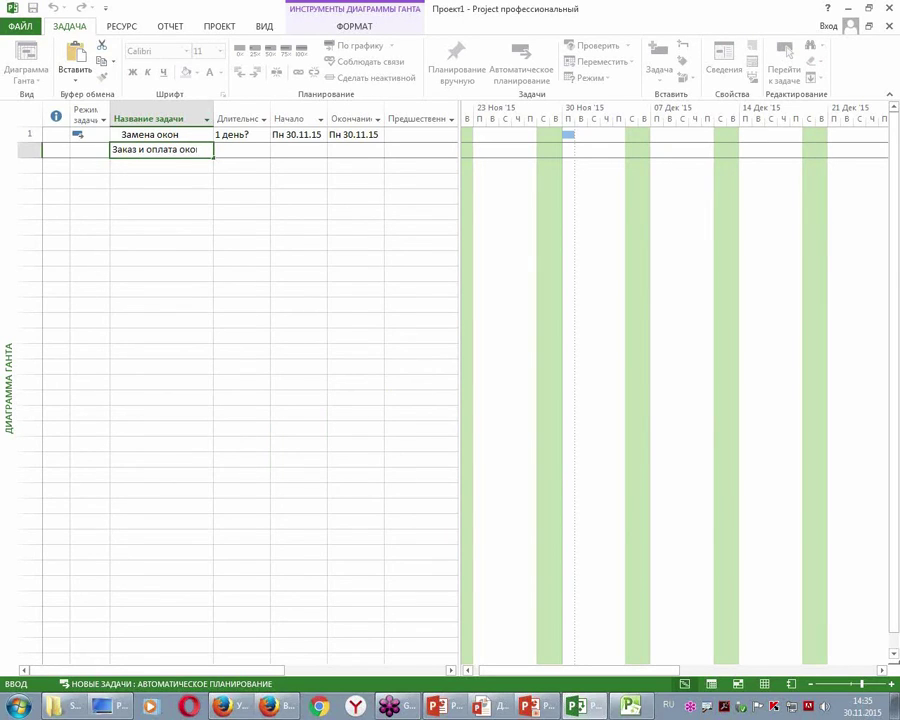
{"action": "type", "text": "и оплата окон"}
{"action": "key", "text": "Return"}
{"action": "key", "text": "Up"}
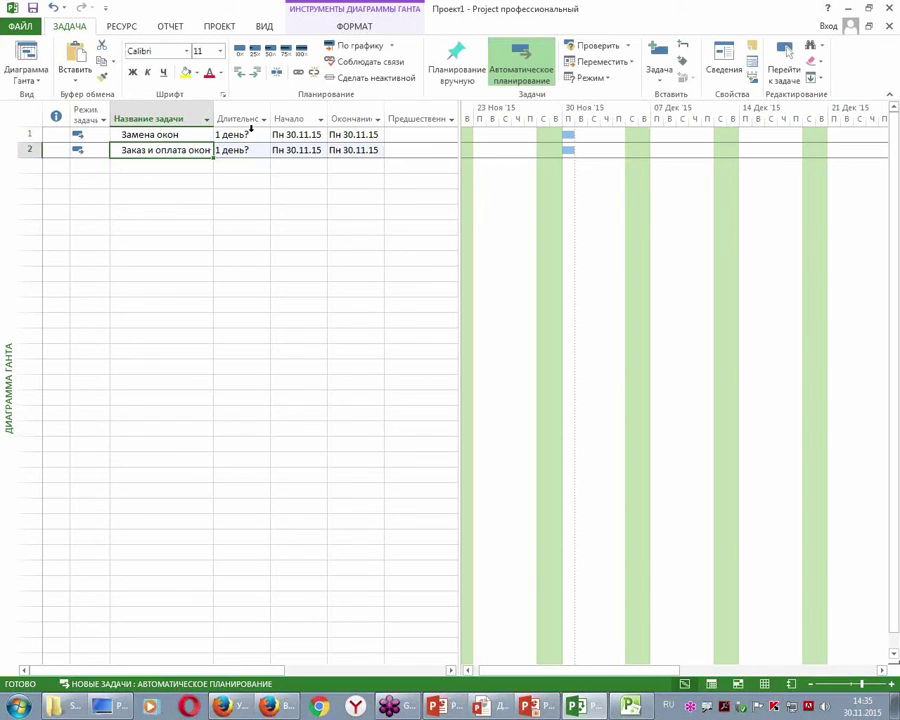
{"action": "left_click", "coordinate": [256, 73]}
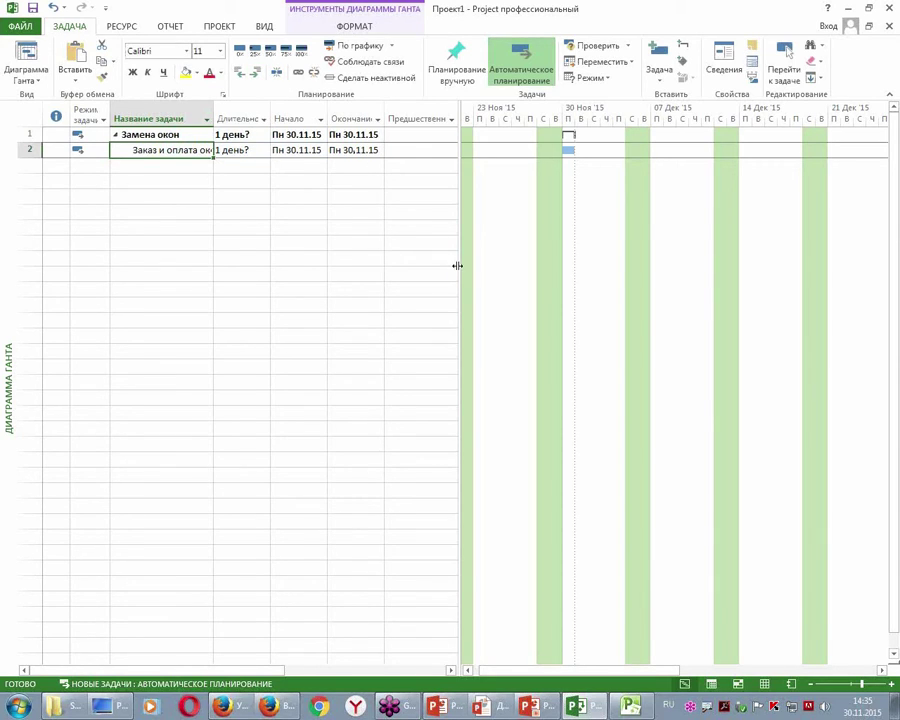
Narrow the task table pane to show more of the Gantt chart and fit the task name column to its text.
{"action": "left_click_drag", "start_coordinate": [458, 268], "coordinate": [396, 271]}
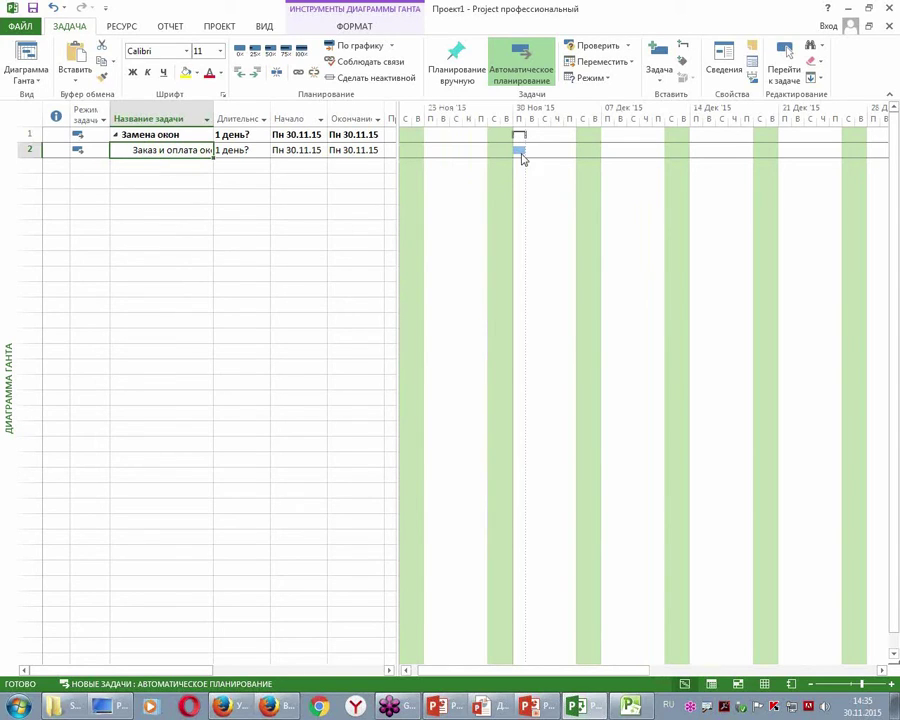
{"action": "double_click", "coordinate": [213, 116]}
Set the project's date format to "28 Январь 2009 12:33" in the general options.
{"action": "left_click", "coordinate": [19, 25]}
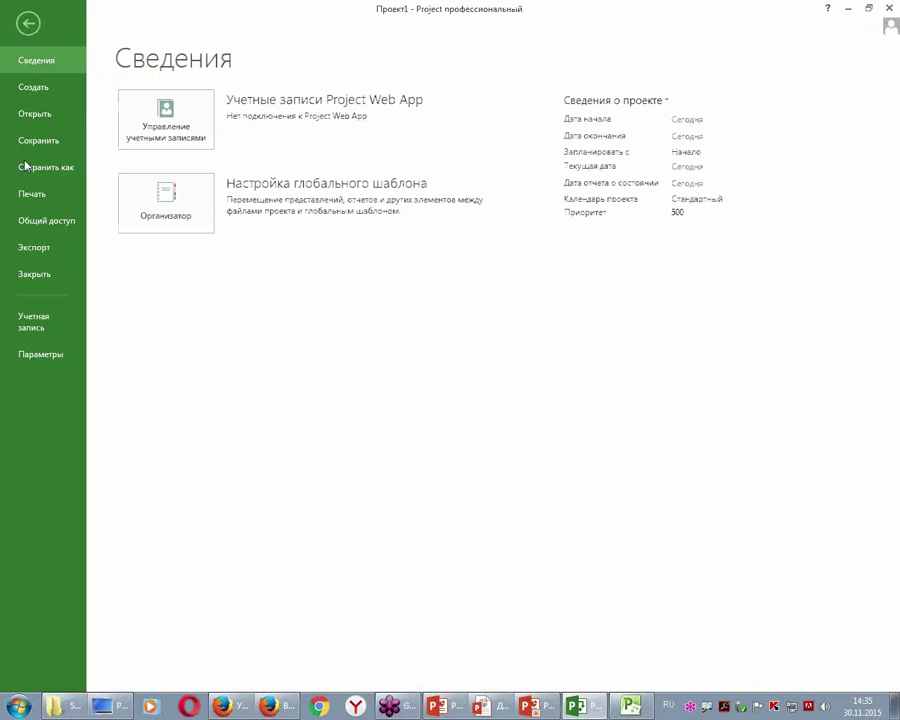
{"action": "left_click", "coordinate": [30, 355]}
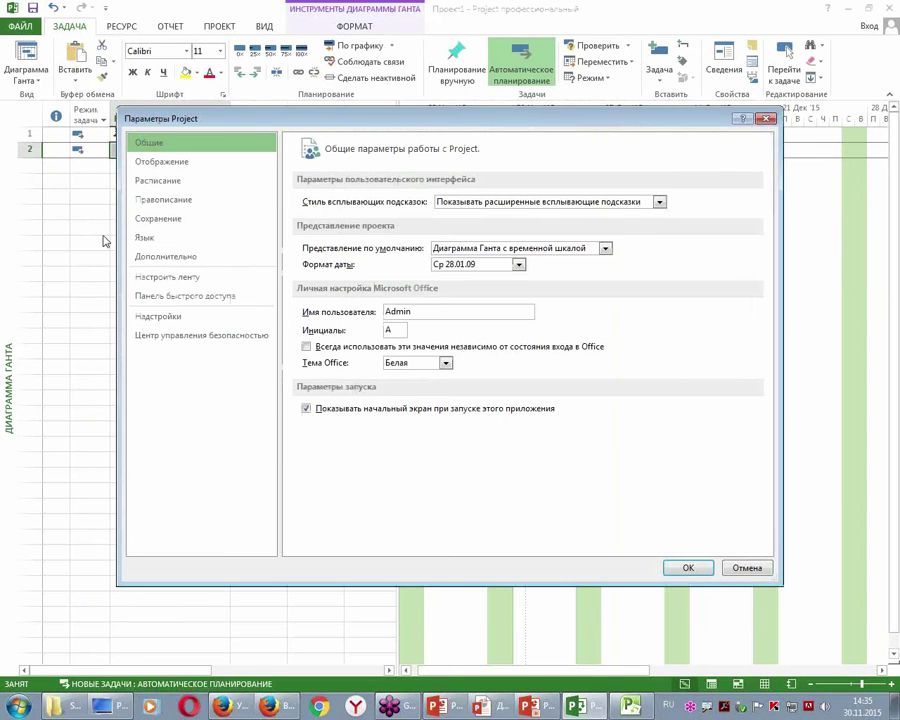
{"action": "left_click", "coordinate": [518, 264]}
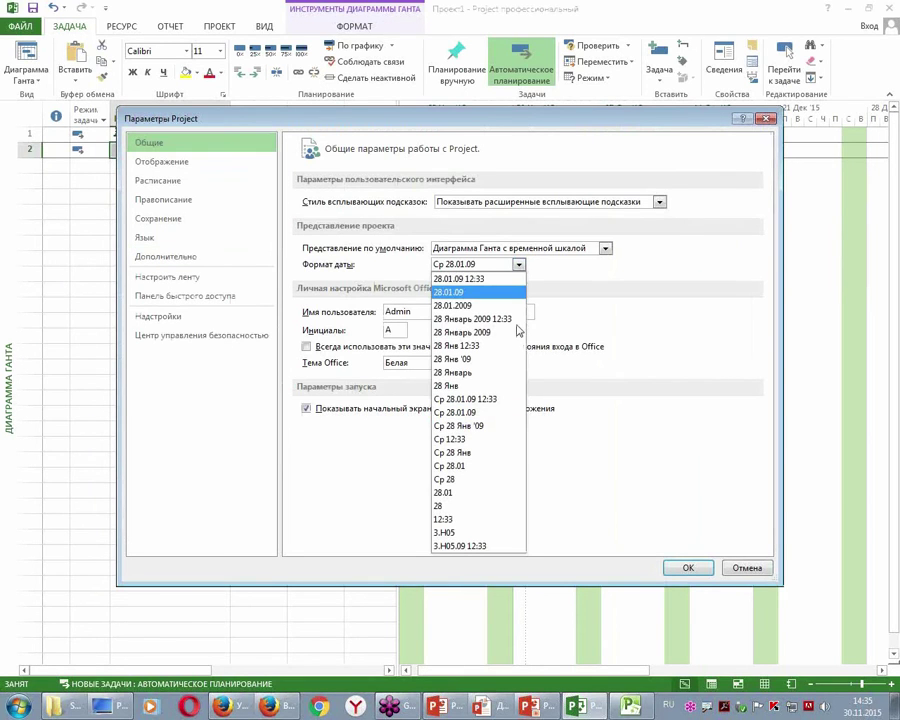
{"action": "left_click", "coordinate": [512, 319]}
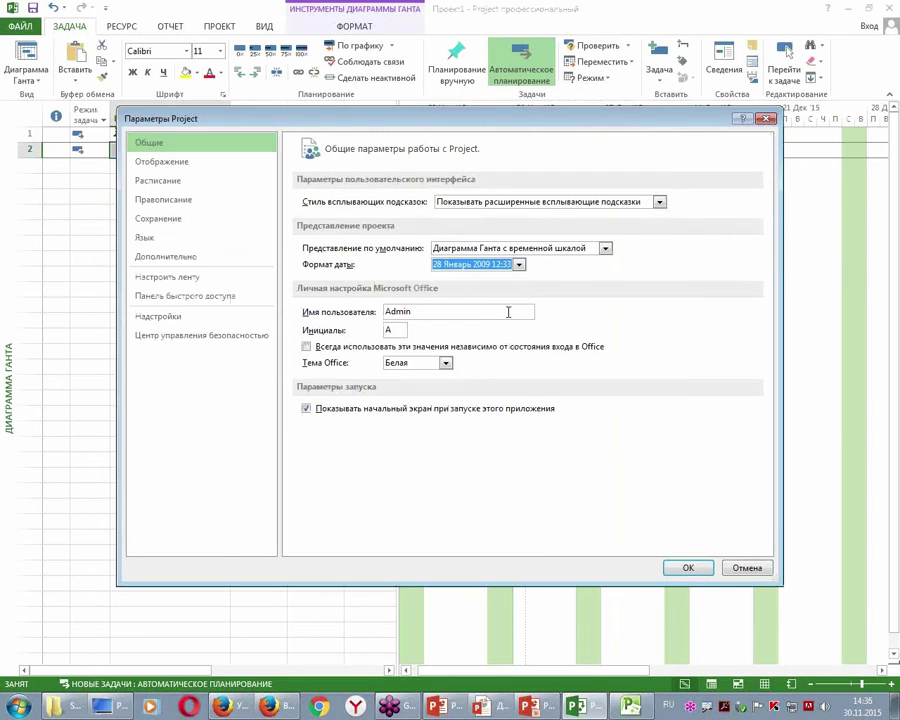
{"action": "left_click", "coordinate": [686, 567]}
Widen the task table pane and fit the "Начало" and "Окончание" columns to their dates.
{"action": "left_click_drag", "start_coordinate": [397, 165], "coordinate": [680, 207]}
{"action": "double_click", "coordinate": [400, 116]}
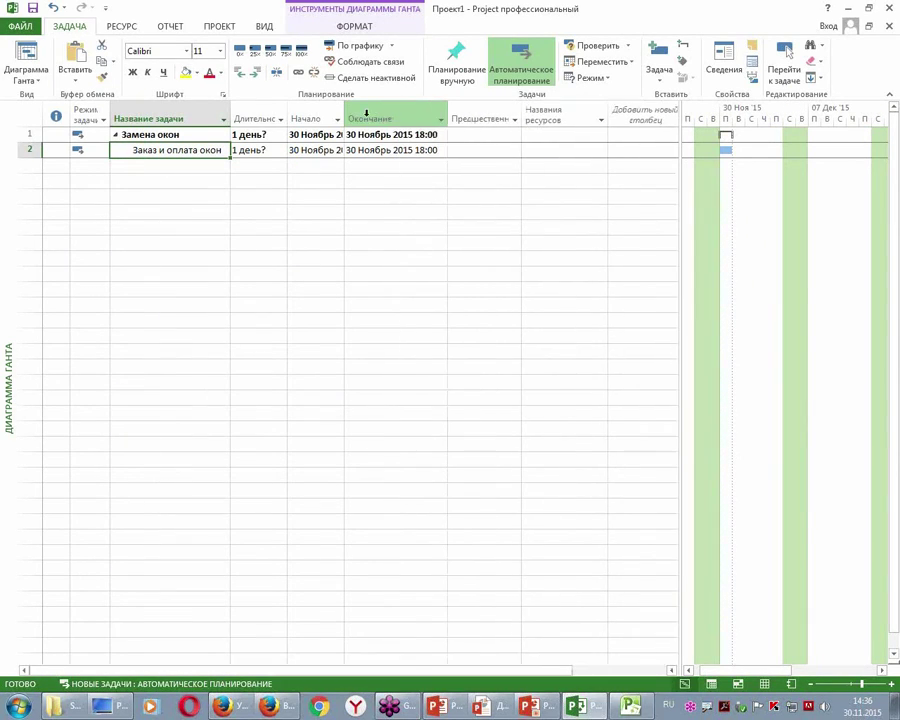
{"action": "double_click", "coordinate": [366, 117]}
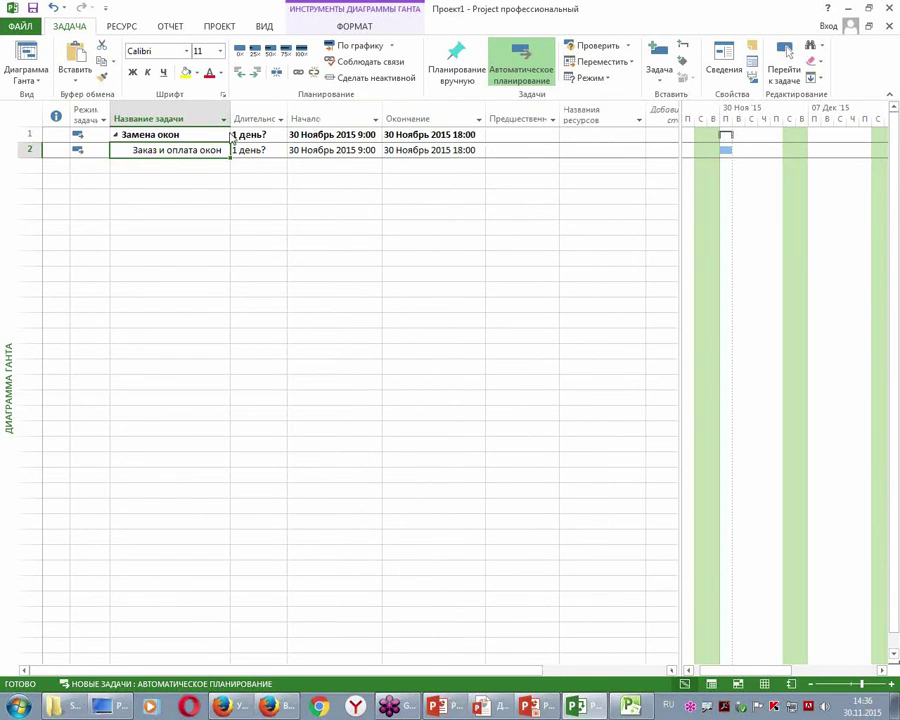
Set the project's date format to "Ср 28.01.09 12:33" in the general options.
{"action": "left_click", "coordinate": [31, 28]}
{"action": "left_click", "coordinate": [66, 354]}
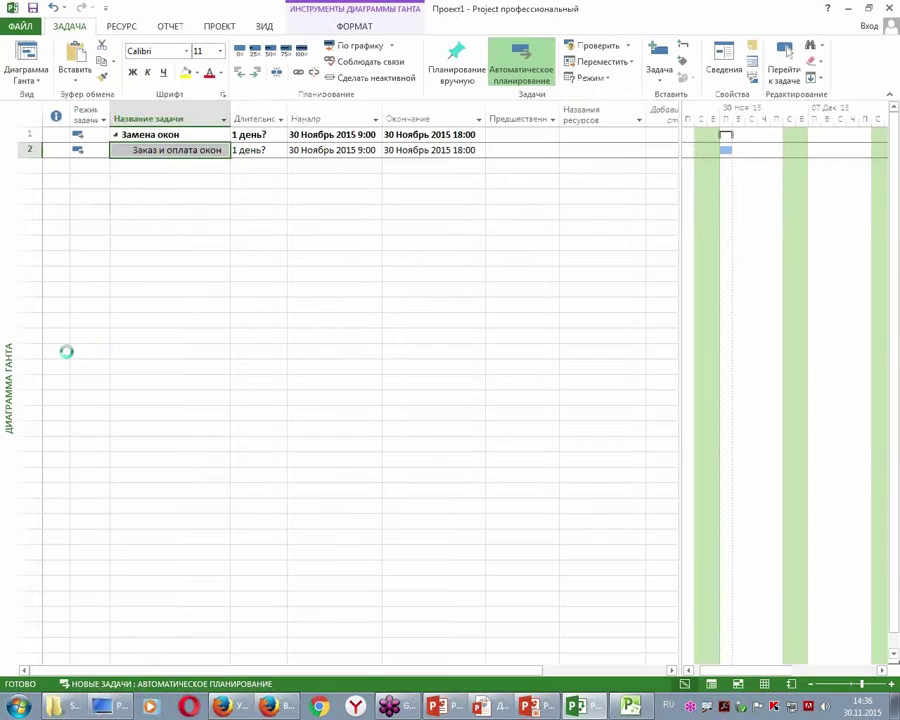
{"action": "left_click", "coordinate": [517, 264]}
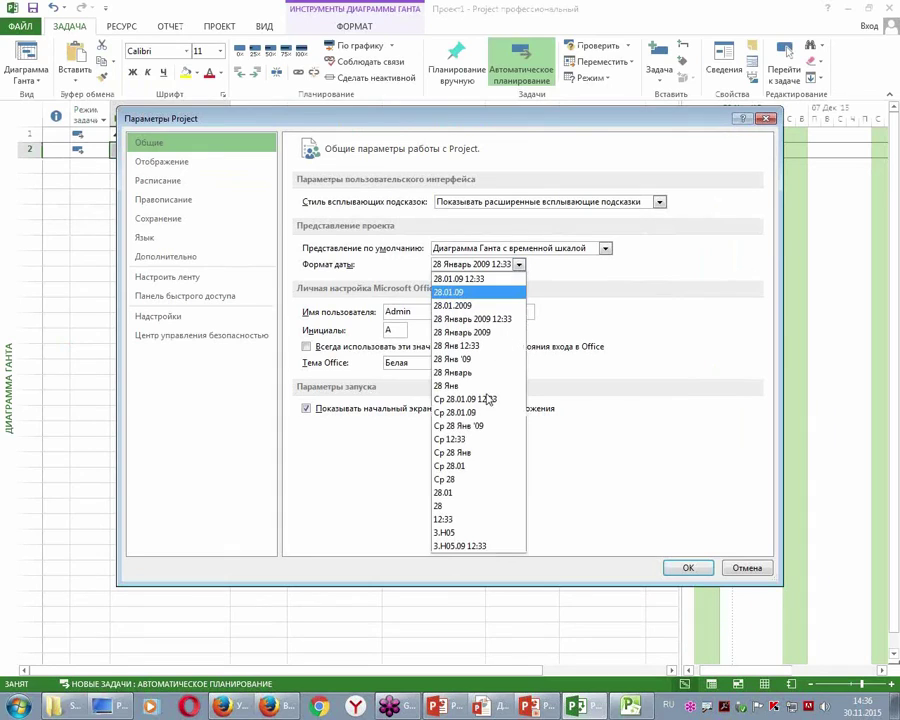
{"action": "left_click", "coordinate": [470, 291]}
{"action": "left_click", "coordinate": [690, 567]}
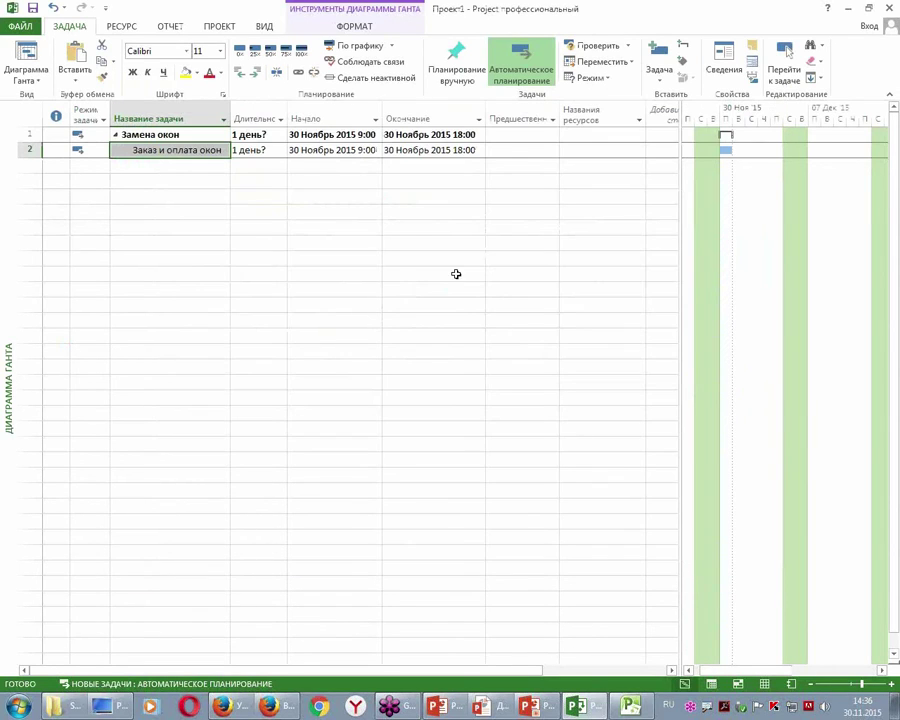
Narrow the "Начало" and "Окончание" columns to fit their dates and shrink the table pane to end after them.
{"action": "left_click_drag", "start_coordinate": [384, 120], "coordinate": [365, 120]}
{"action": "left_click_drag", "start_coordinate": [466, 119], "coordinate": [447, 119]}
{"action": "left_click_drag", "start_coordinate": [677, 254], "coordinate": [494, 255]}
Add the subtasks "Установка окон" and "Отделка откосов" under "Замена окон" in rows 3 and 4.
{"action": "left_click", "coordinate": [166, 164]}
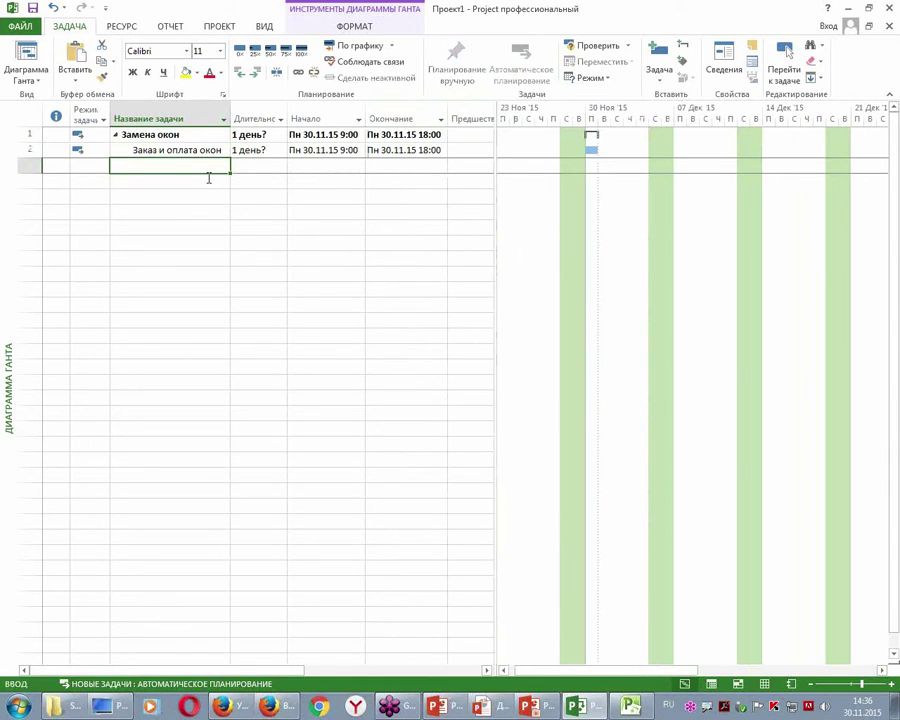
{"action": "type", "text": "Установ"}
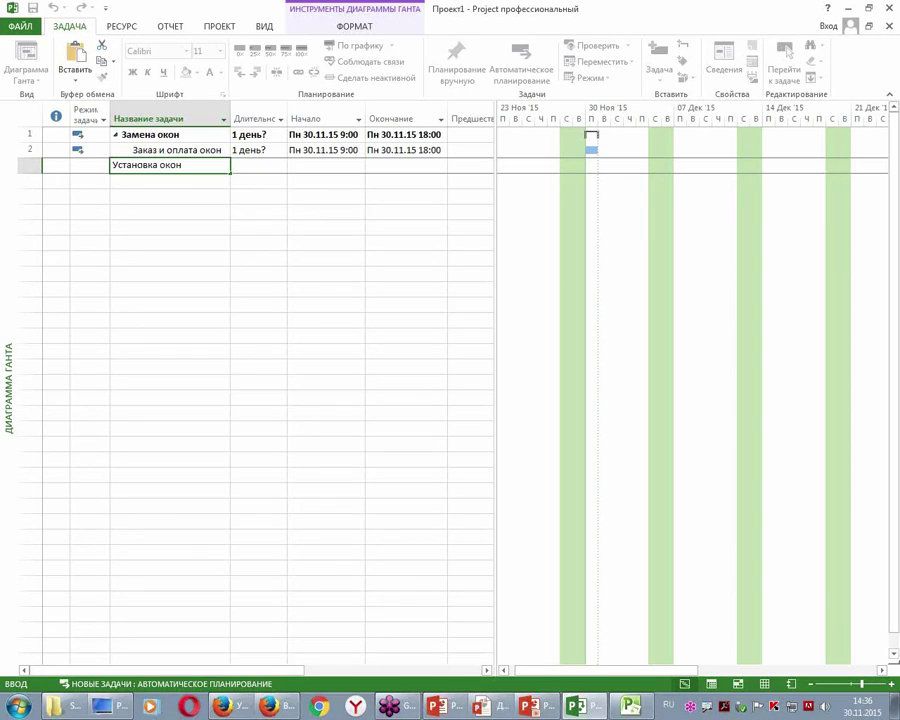
{"action": "type", "text": "ка окон"}
{"action": "key", "text": "Return"}
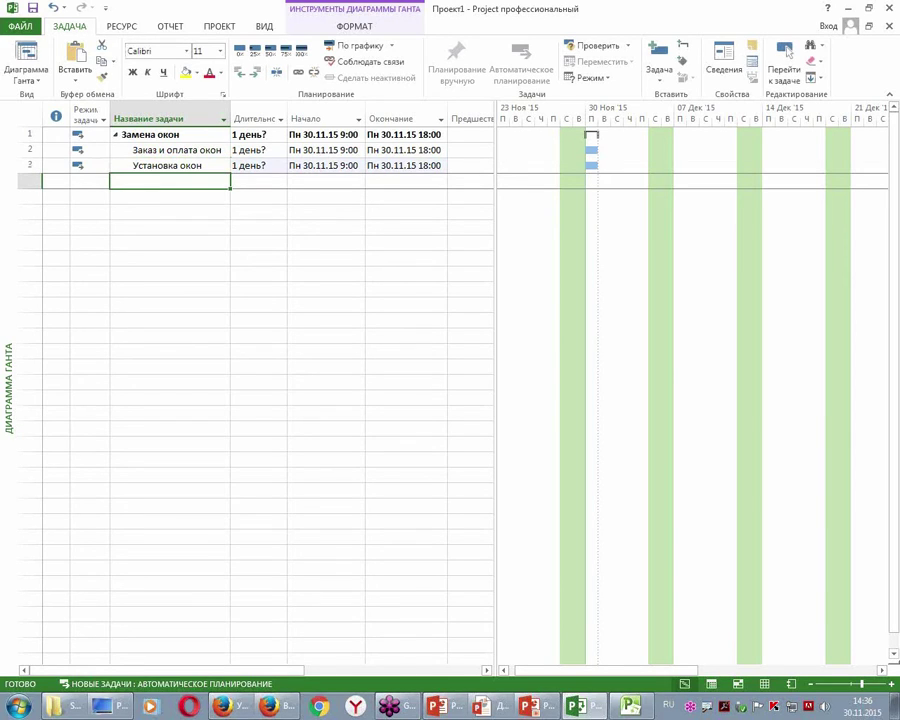
{"action": "type", "text": "Отделка откосов"}
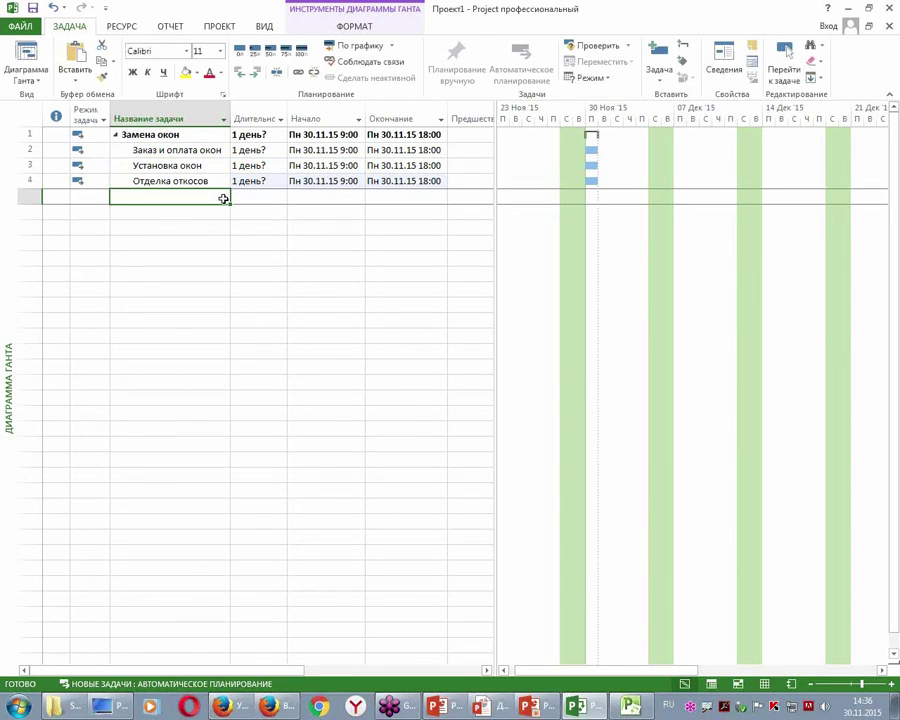
Add the task "Замена дверей" in row 5 and outdent it to the top level.
{"action": "type", "text": "З"}
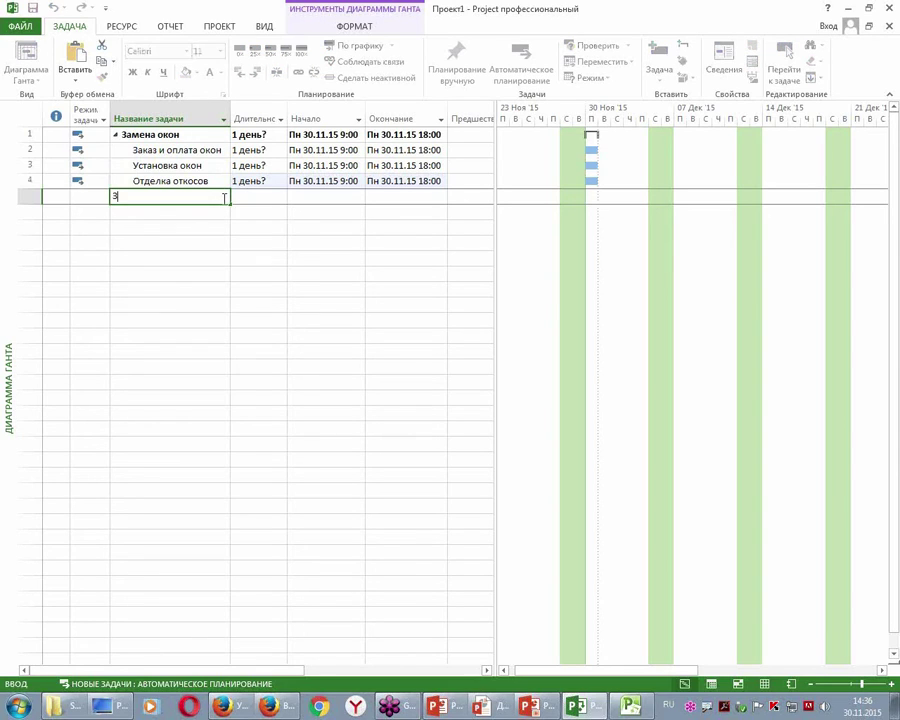
{"action": "type", "text": "амена дверей"}
{"action": "key", "text": "Return"}
{"action": "key", "text": "Up"}
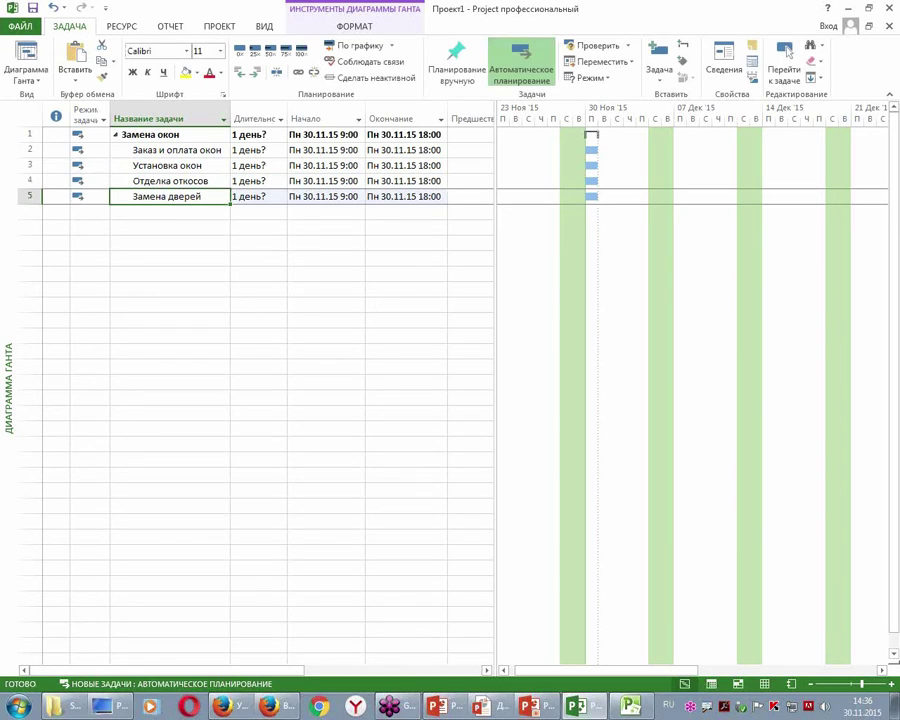
{"action": "left_click", "coordinate": [239, 73]}
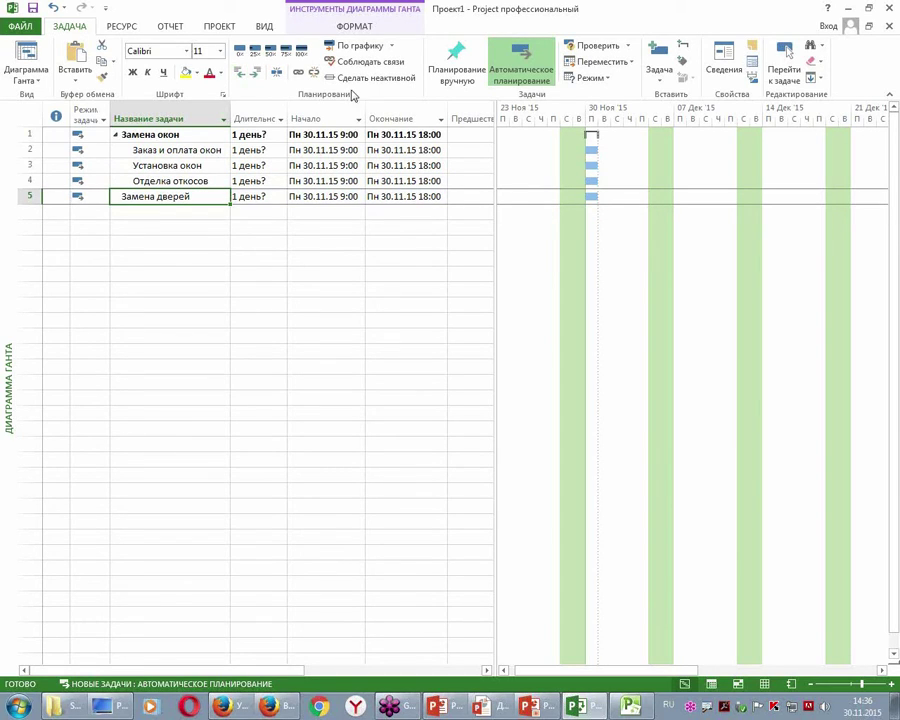
Add "Заказ и оплата дверей" in row 6 as an indented subtask of "Замена дверей" and widen the name column to fit it.
{"action": "left_click", "coordinate": [172, 213]}
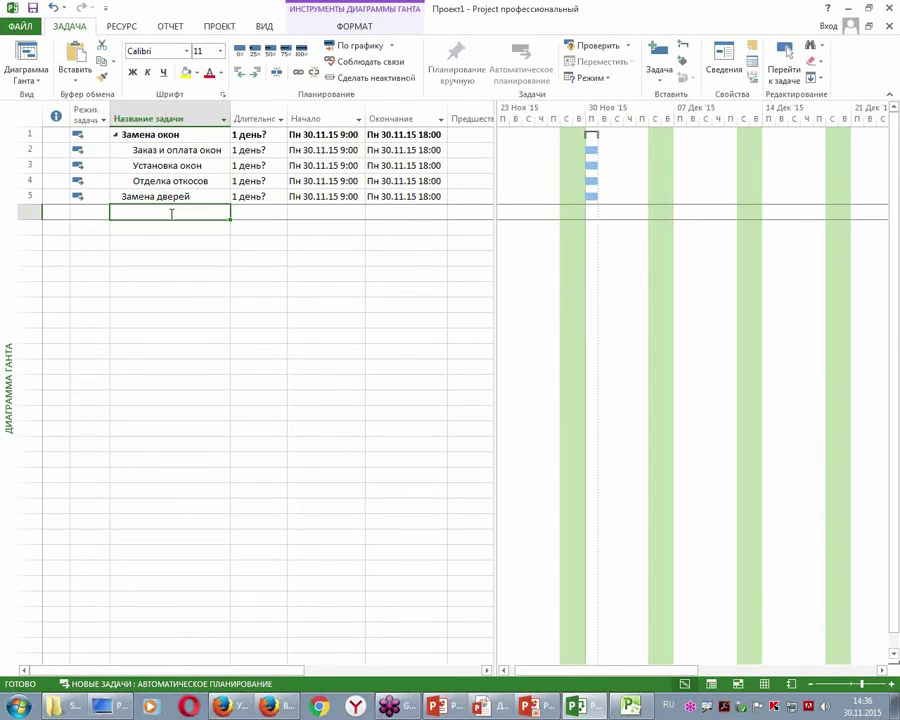
{"action": "type", "text": "Заказ и оплата "}
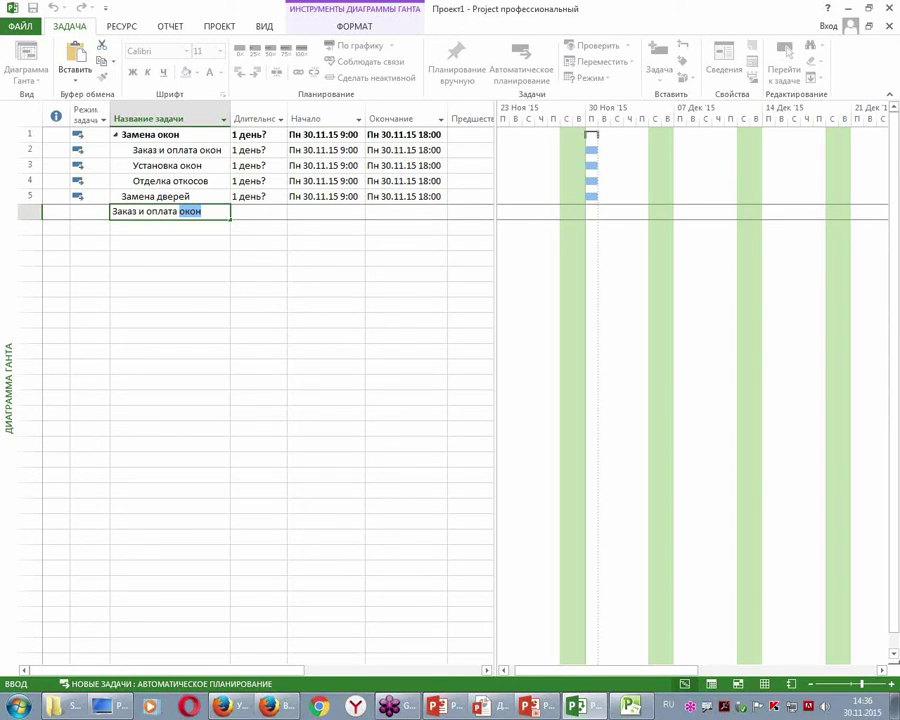
{"action": "type", "text": "дверей"}
{"action": "key", "text": "Return"}
{"action": "left_click", "coordinate": [180, 212]}
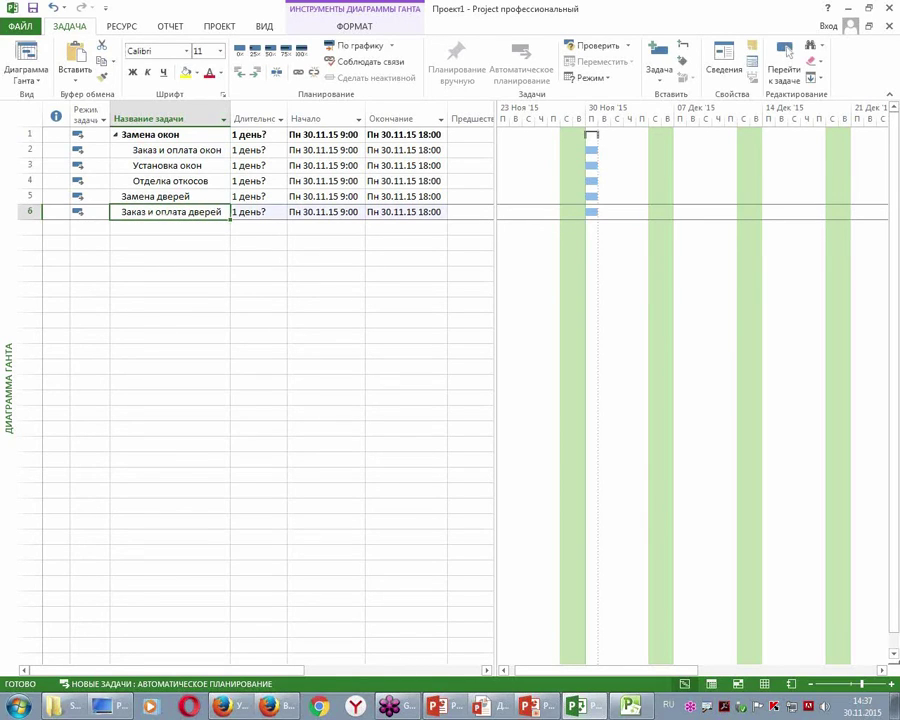
{"action": "left_click", "coordinate": [255, 72]}
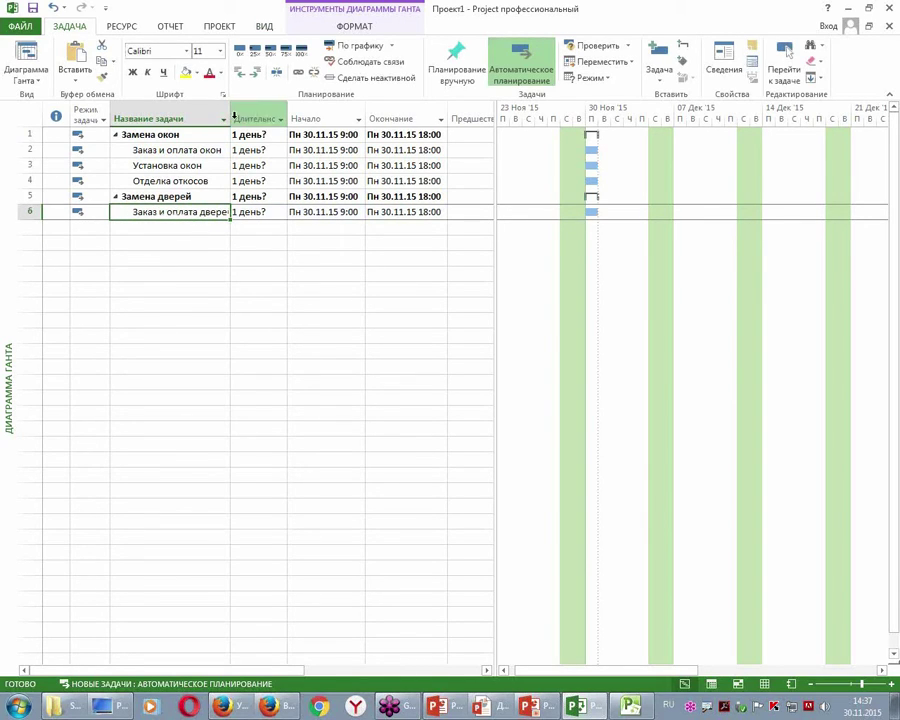
{"action": "left_click_drag", "start_coordinate": [231, 117], "coordinate": [267, 117]}
Add the subtask "Установка дверей" under "Замена дверей" in row 7.
{"action": "left_click", "coordinate": [233, 228]}
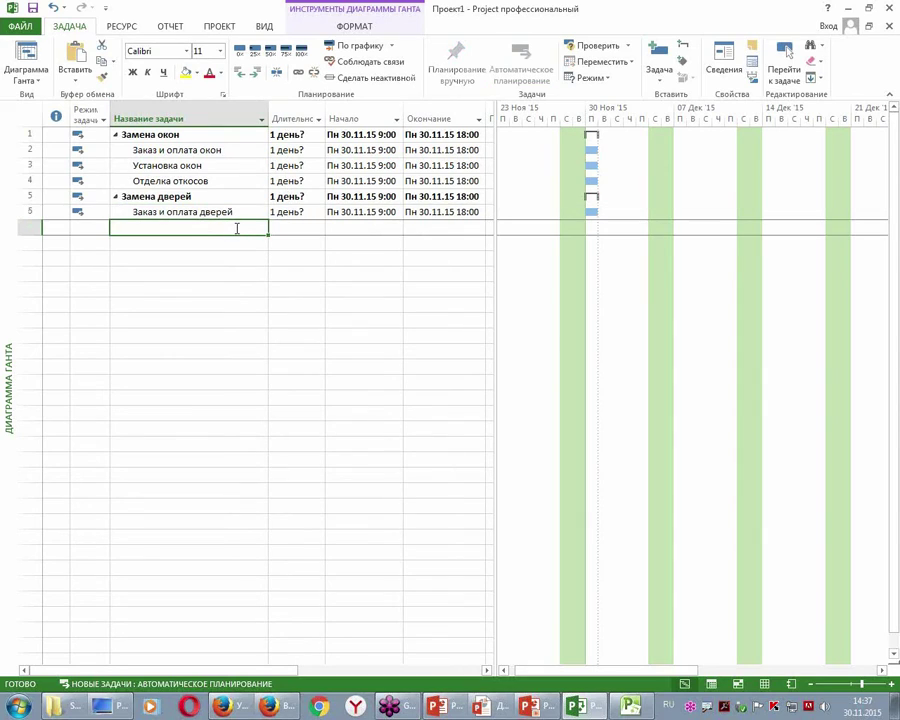
{"action": "type", "text": "Установка д"}
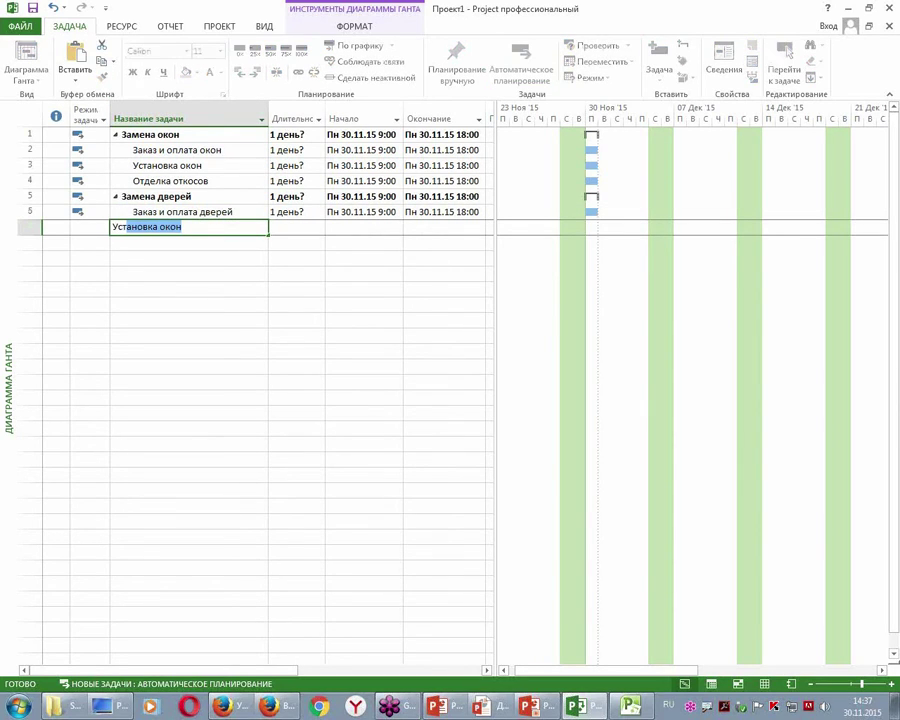
{"action": "type", "text": "верей"}
{"action": "key", "text": "Return"}
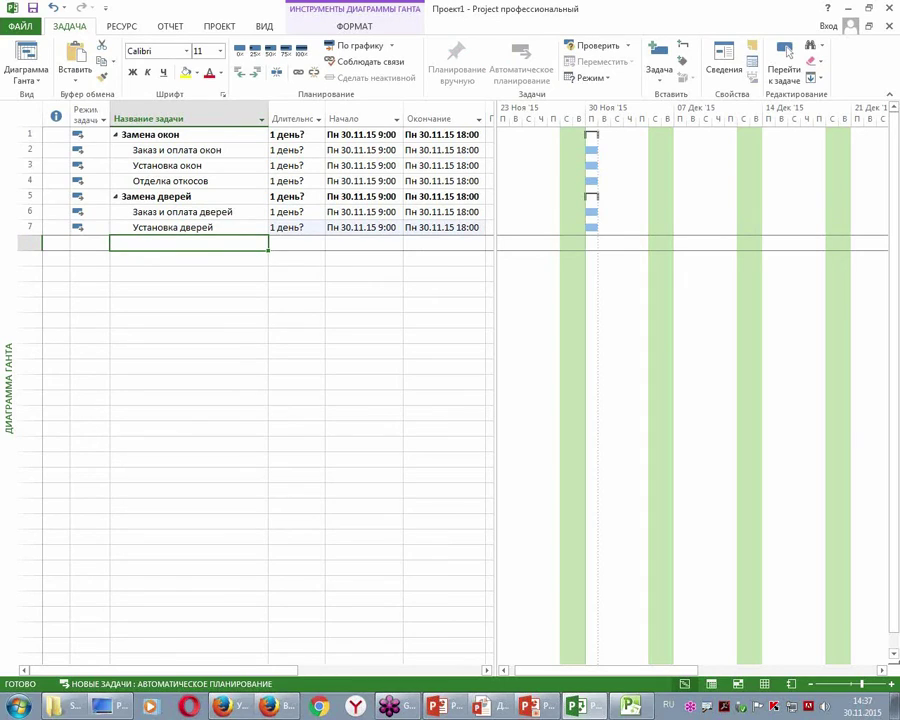
Add the task "Удаление старый обоев с выравниванием стен" in row 8, fit the name column to it and outdent it to the top level.
{"action": "type", "text": "У"}
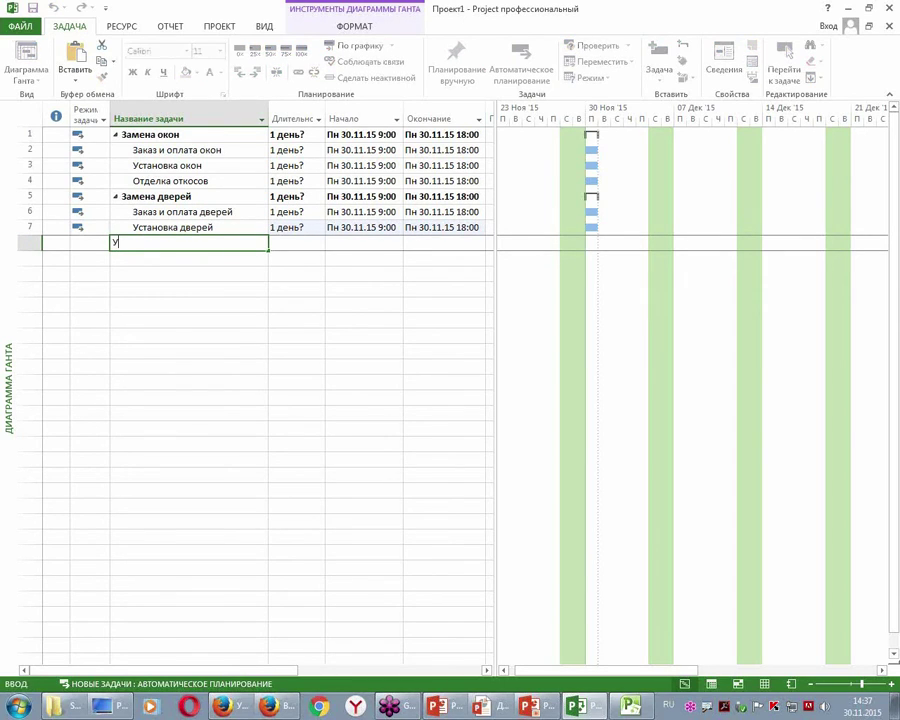
{"action": "type", "text": "даление старый сбоев с"}
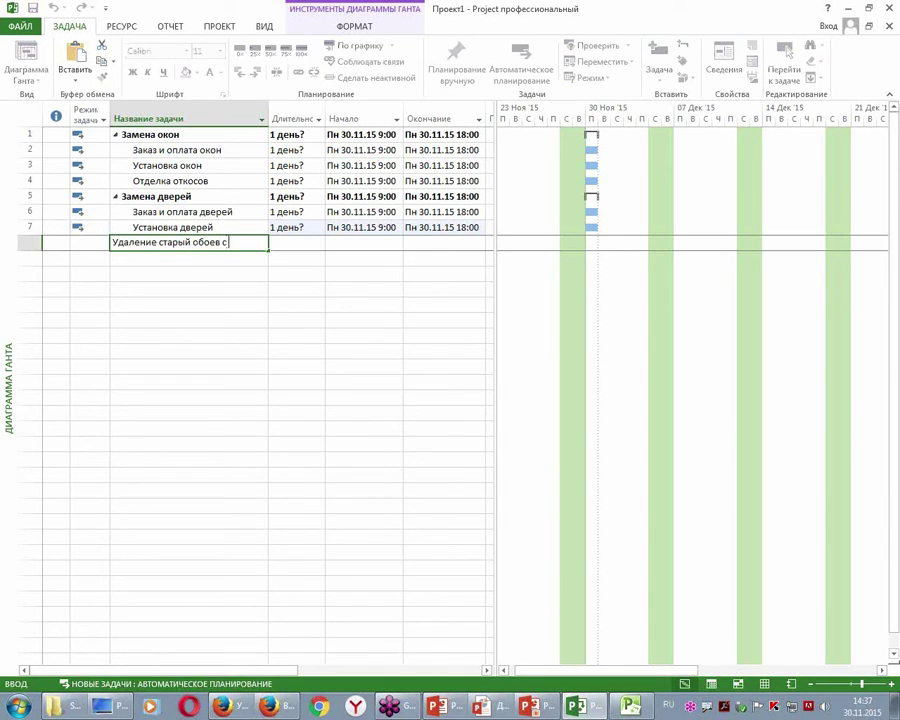
{"action": "type", "text": " выравниванием стен"}
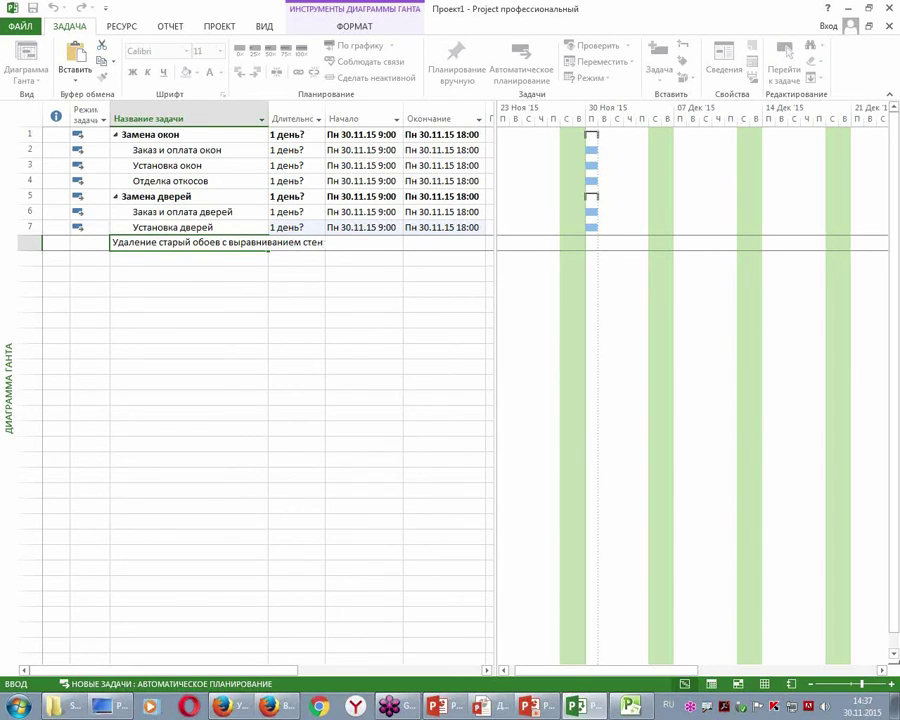
{"action": "key", "text": "Return"}
{"action": "key", "text": "Up"}
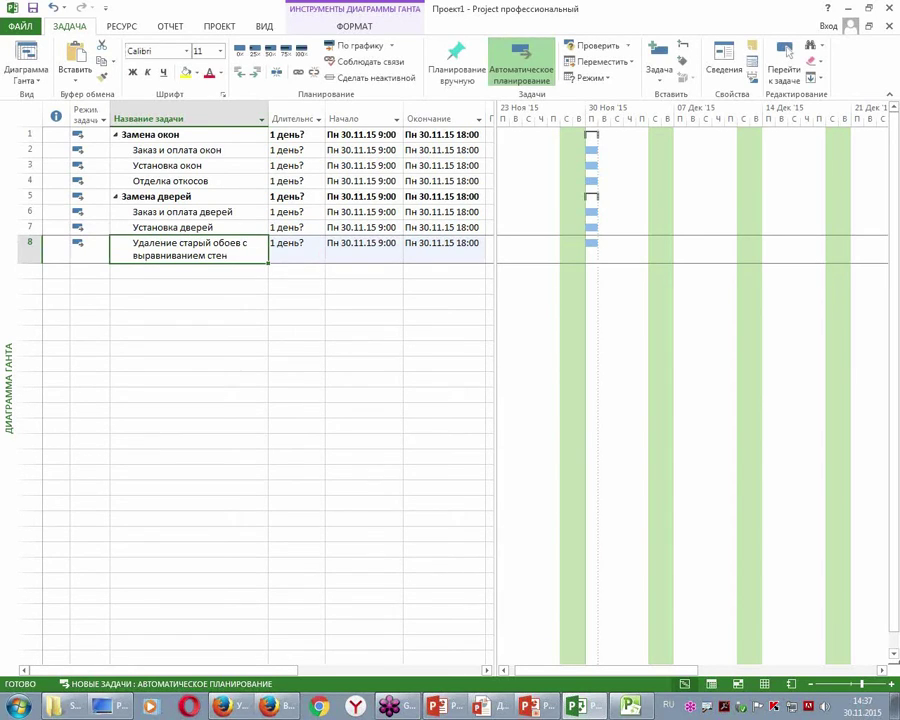
{"action": "double_click", "coordinate": [268, 114]}
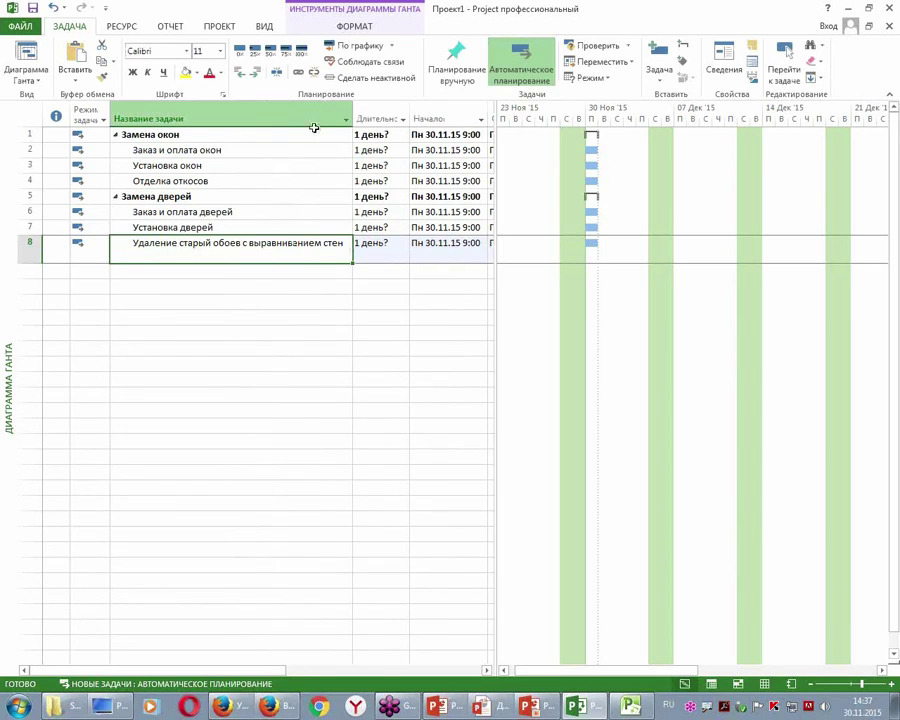
{"action": "left_click_drag", "start_coordinate": [350, 114], "coordinate": [363, 114]}
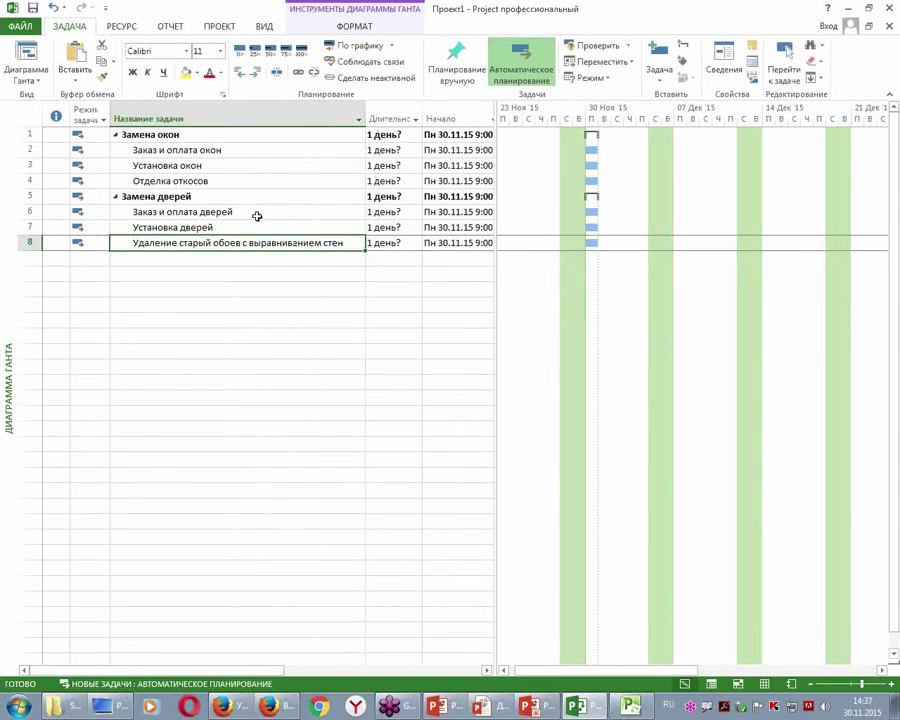
{"action": "key", "text": "alt+shift+Left"}
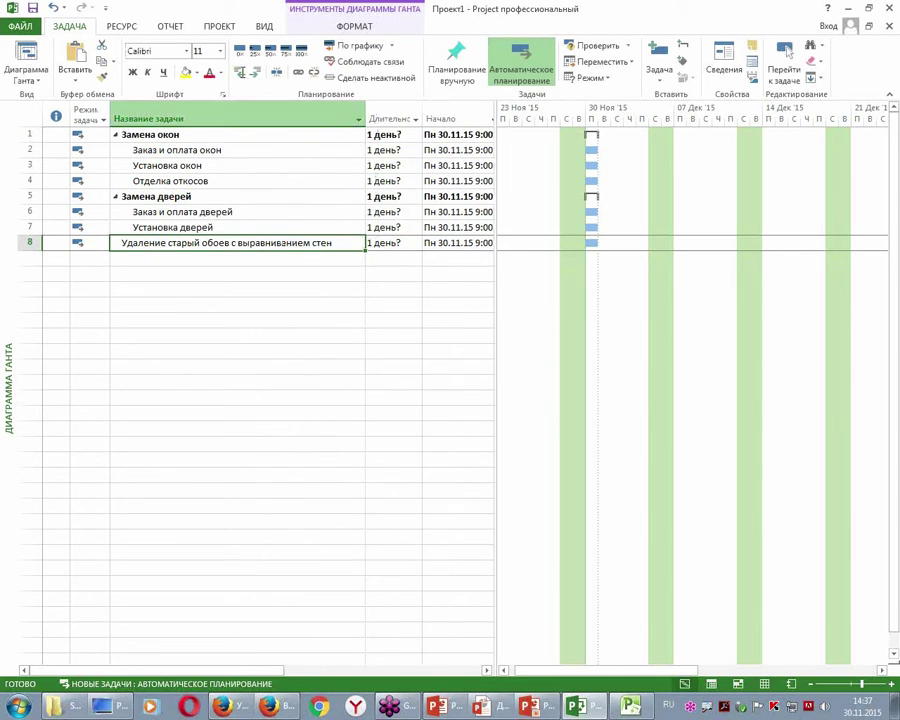
Add the top-level task "Наклейка новых обоев" in row 9.
{"action": "left_click", "coordinate": [263, 314]}
{"action": "left_click", "coordinate": [262, 255]}
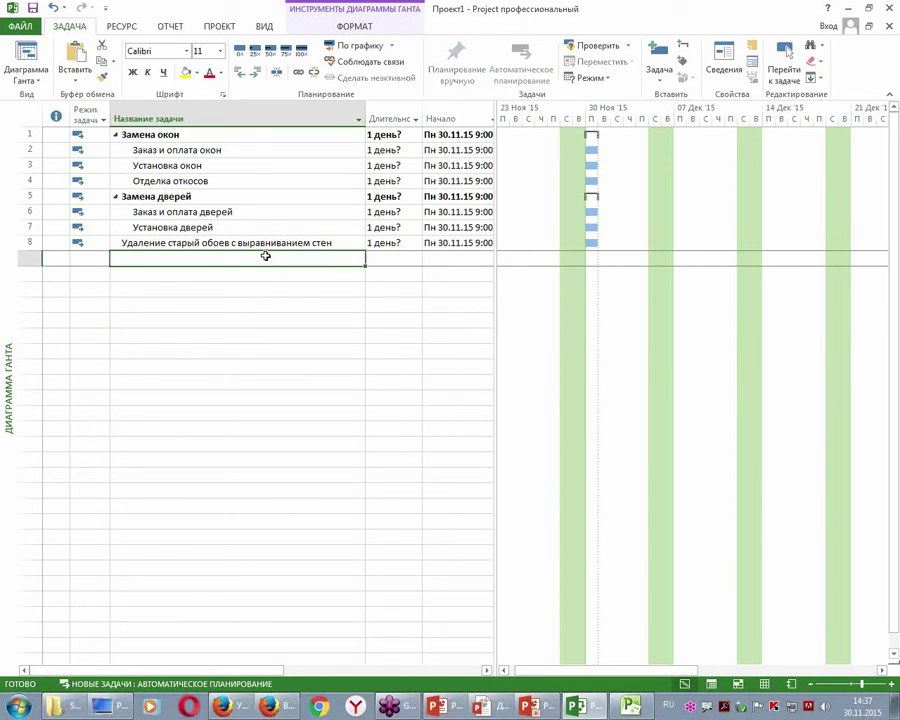
{"action": "type", "text": "Накле"}
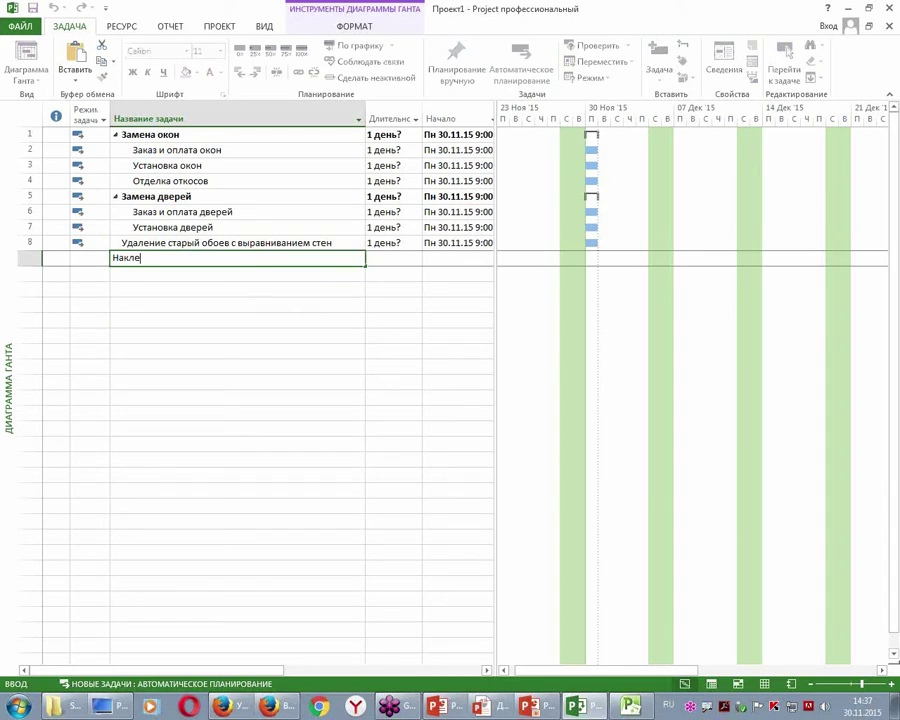
{"action": "type", "text": "йка новых обоев"}
{"action": "key", "text": "Return"}
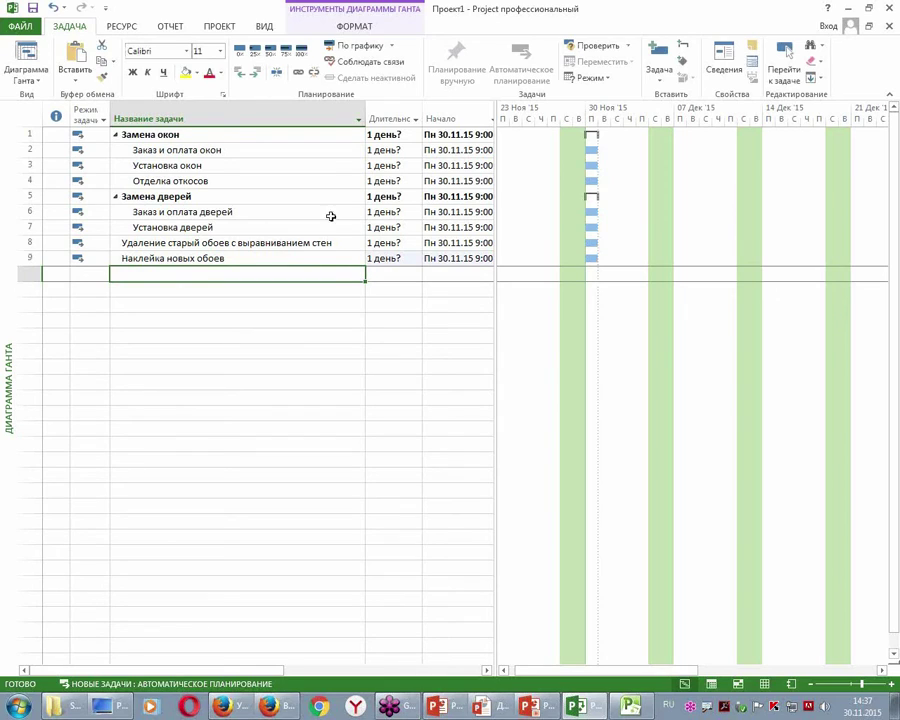
Review in the project information which date the project is scheduled from.
{"action": "left_click", "coordinate": [220, 30]}
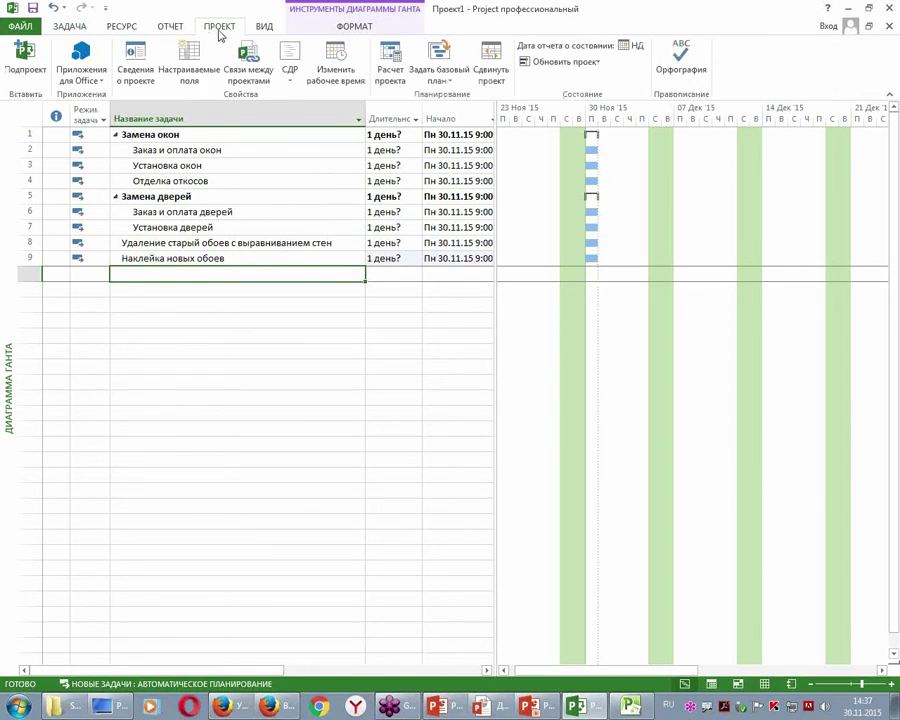
{"action": "left_click", "coordinate": [140, 62]}
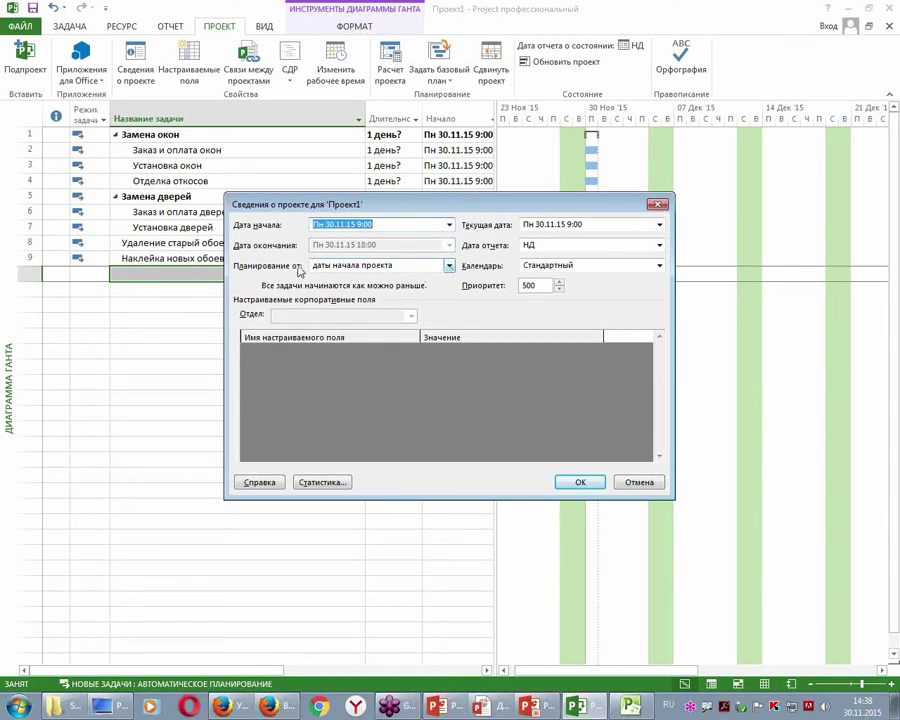
{"action": "left_click", "coordinate": [448, 265]}
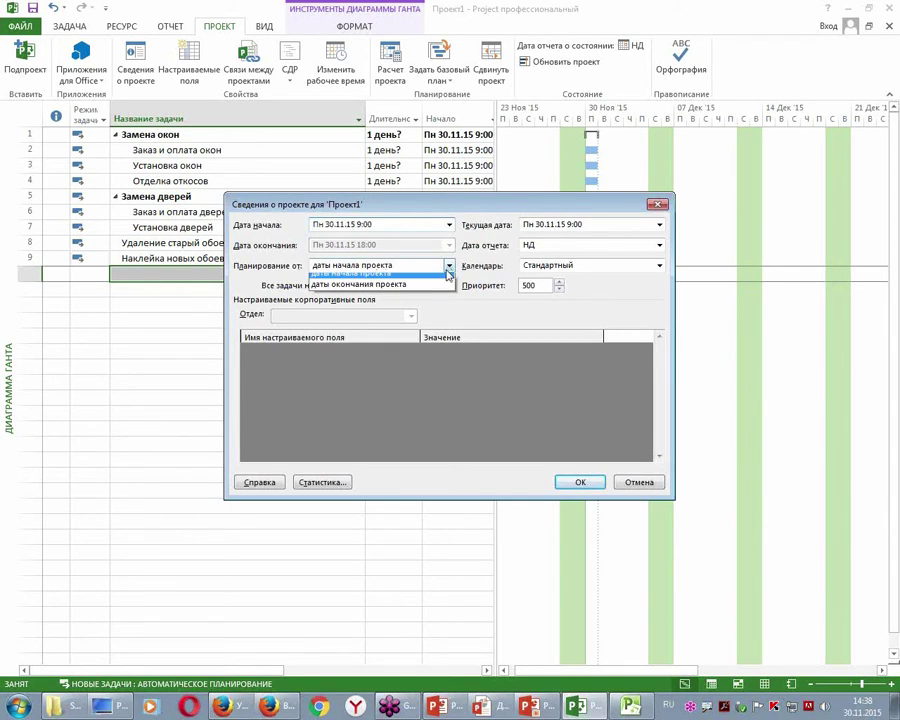
{"action": "left_click", "coordinate": [360, 280]}
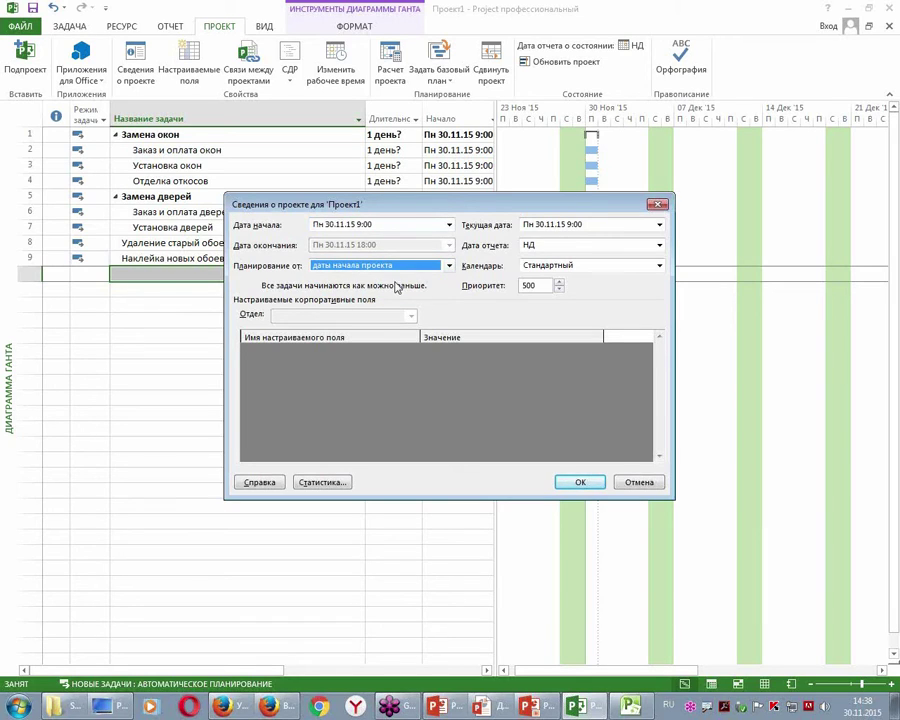
{"action": "left_click", "coordinate": [580, 483]}
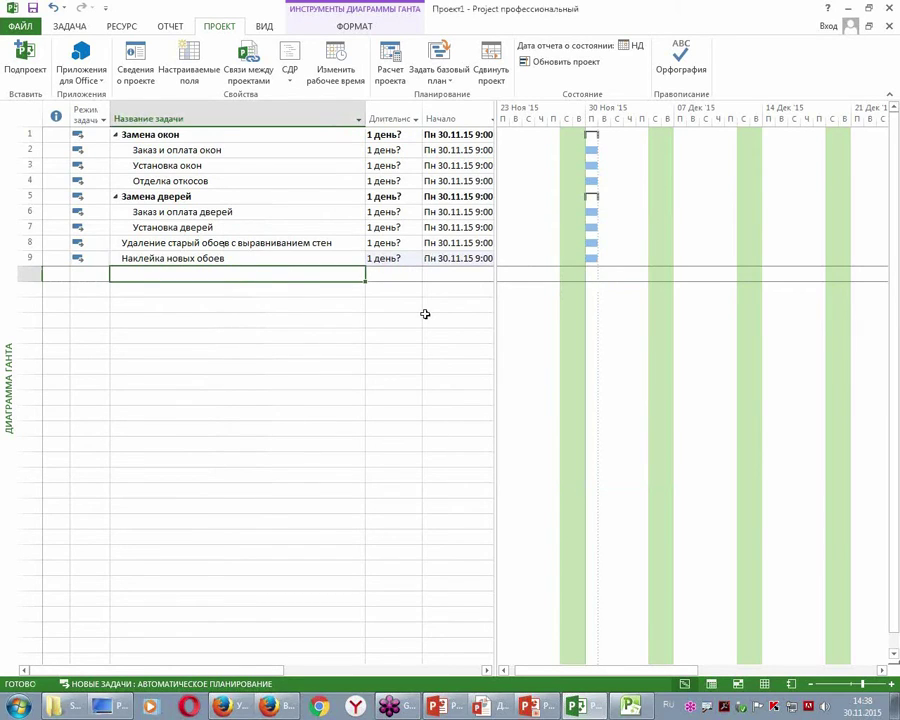
Add the task "Потолки" in row 10 and "Замер потолков" in row 11 as its indented subtask.
{"action": "type", "text": "Потолки"}
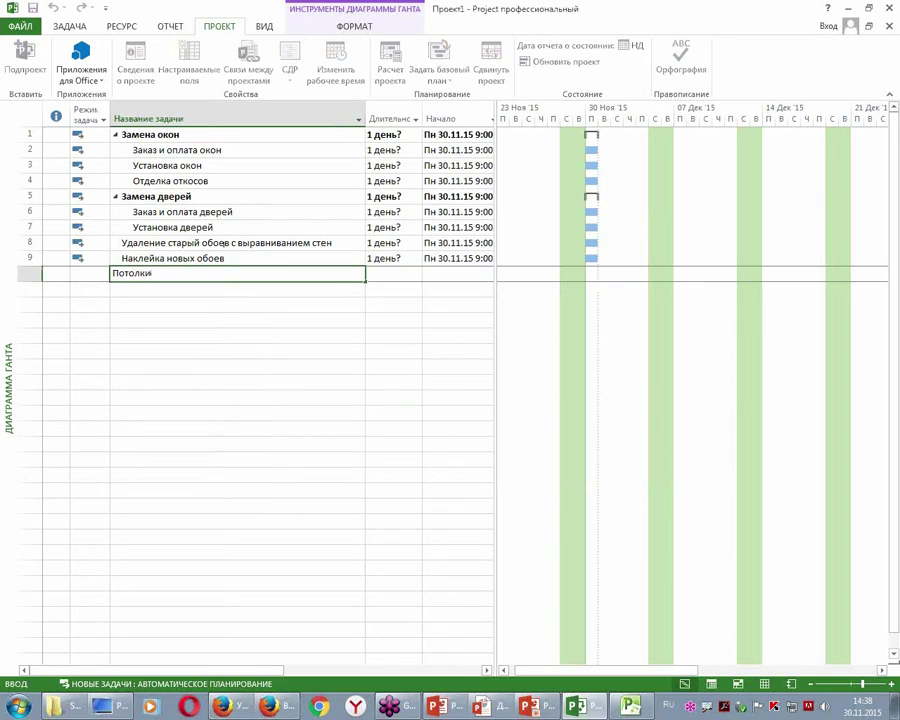
{"action": "key", "text": "Return"}
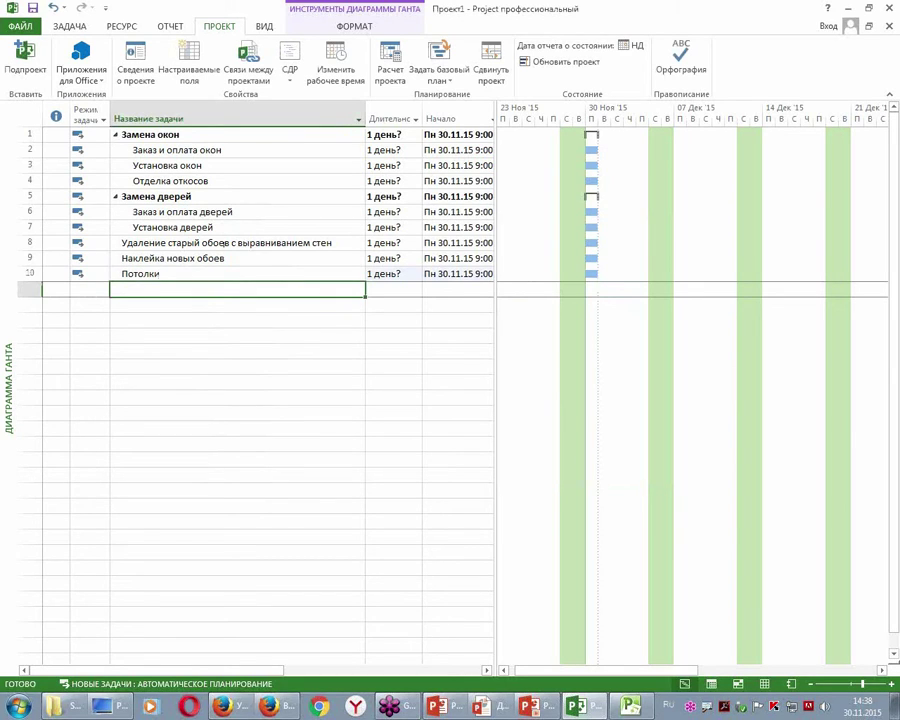
{"action": "type", "text": "Замер потолков"}
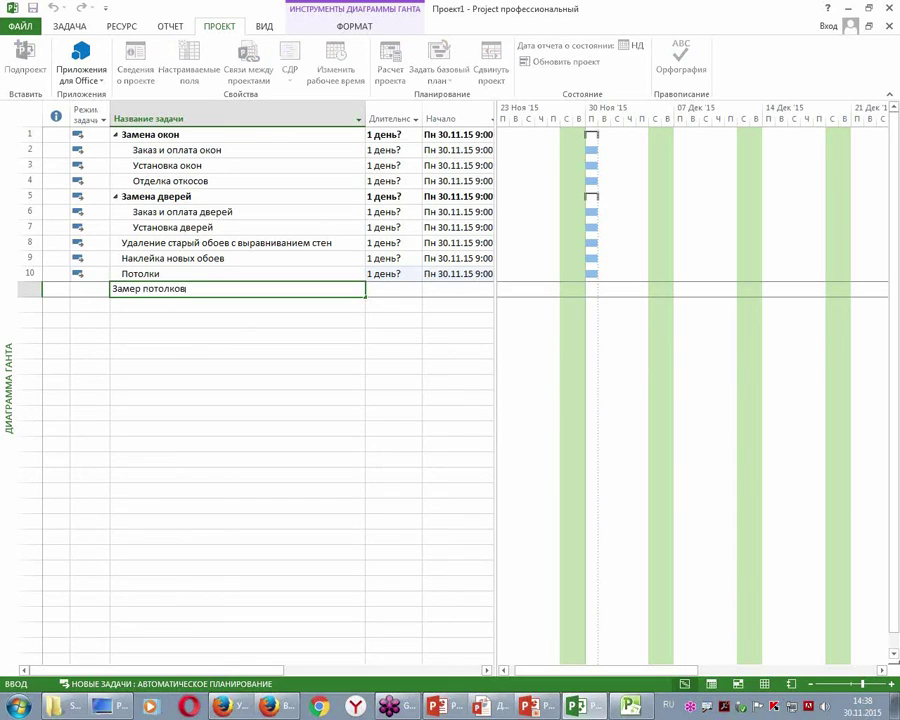
{"action": "key", "text": "Return"}
{"action": "left_click", "coordinate": [68, 27]}
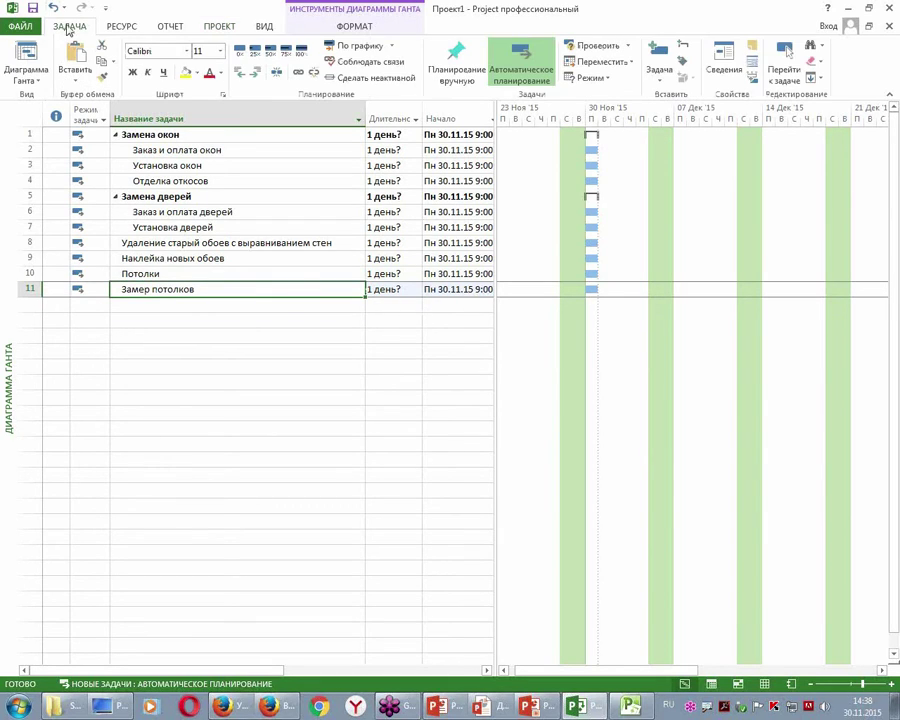
{"action": "key", "text": "alt+shift+Right"}
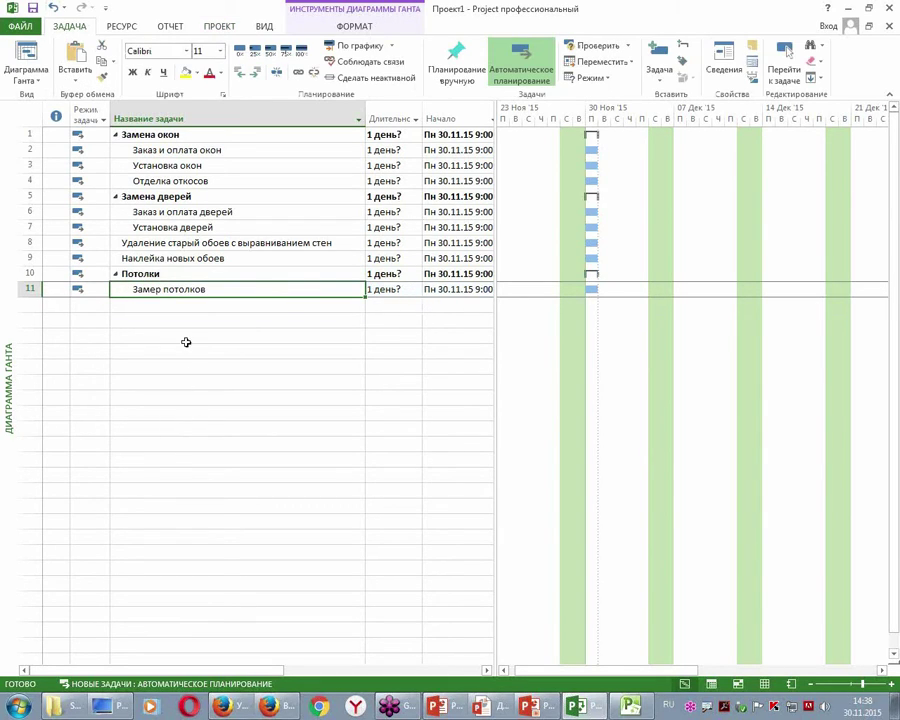
Add the subtask "Монтаж потолков" under "Потолки" in row 12.
{"action": "left_click", "coordinate": [185, 306]}
{"action": "type", "text": "Мо"}
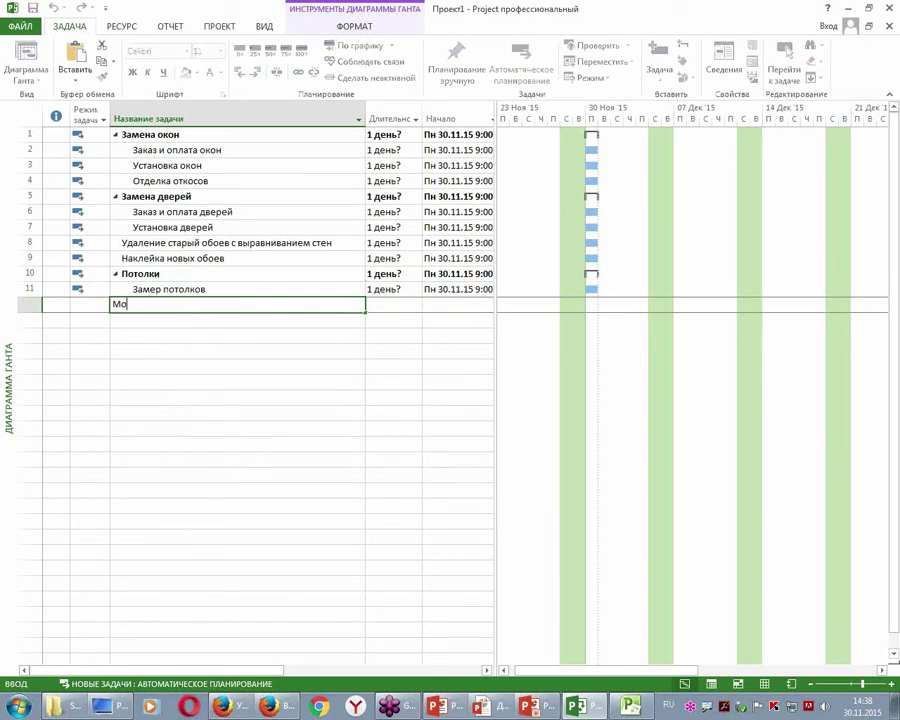
{"action": "type", "text": "нтаж потолков"}
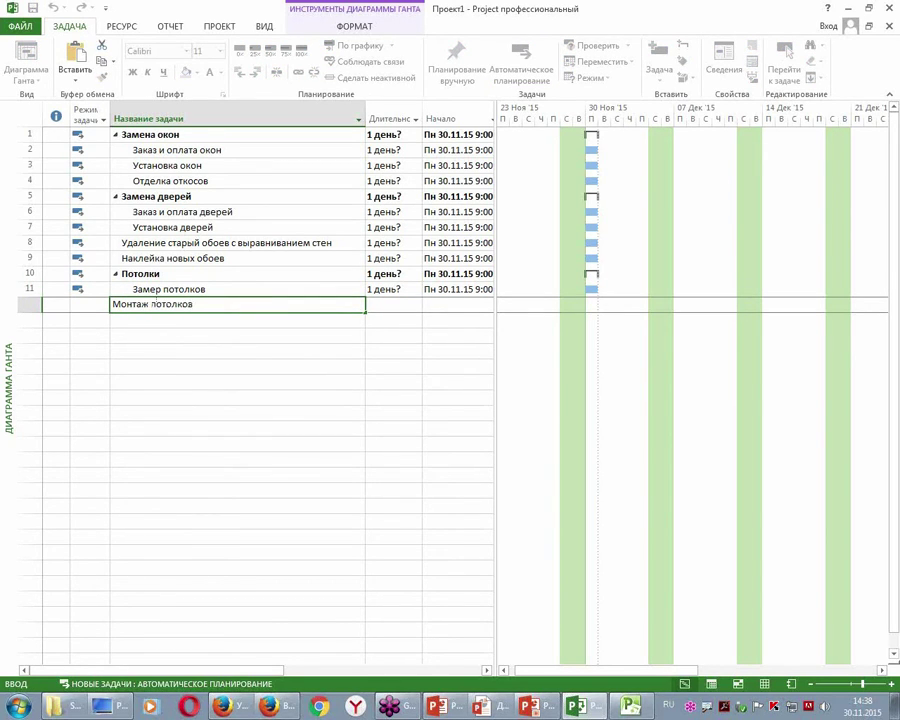
{"action": "key", "text": "Return"}
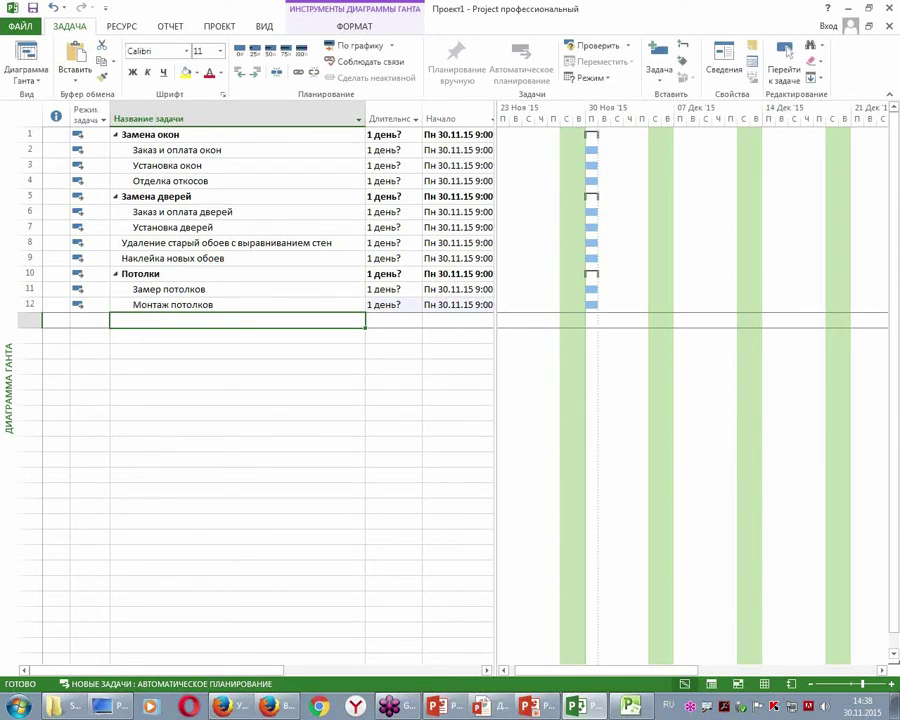
Add the task "Ремонт пола" in row 13 and outdent it to the top level.
{"action": "type", "text": "Ремо"}
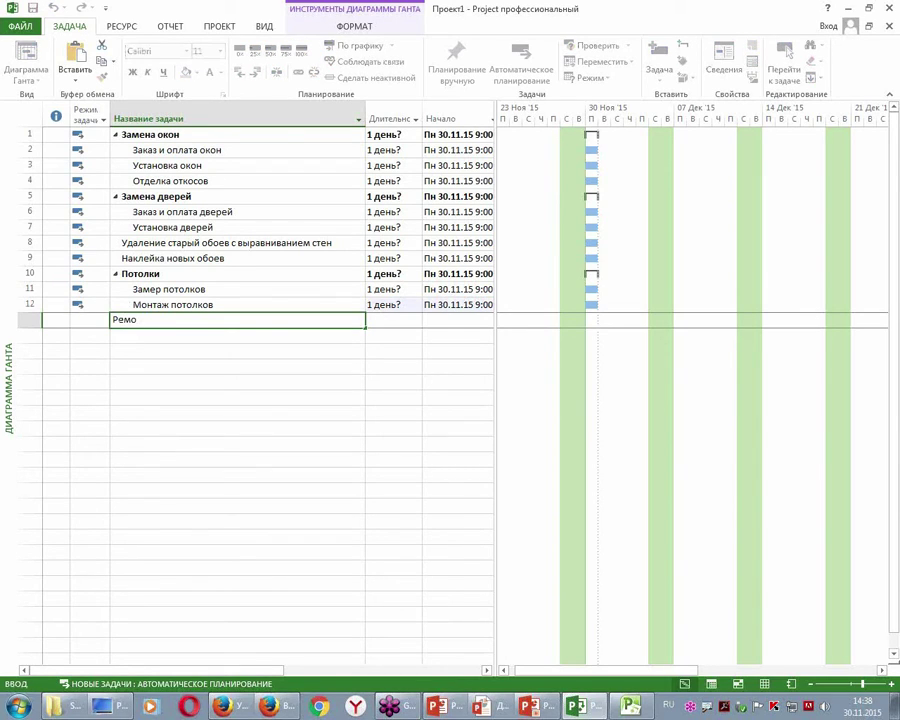
{"action": "type", "text": "нт пола"}
{"action": "key", "text": "Return"}
{"action": "key", "text": "Up"}
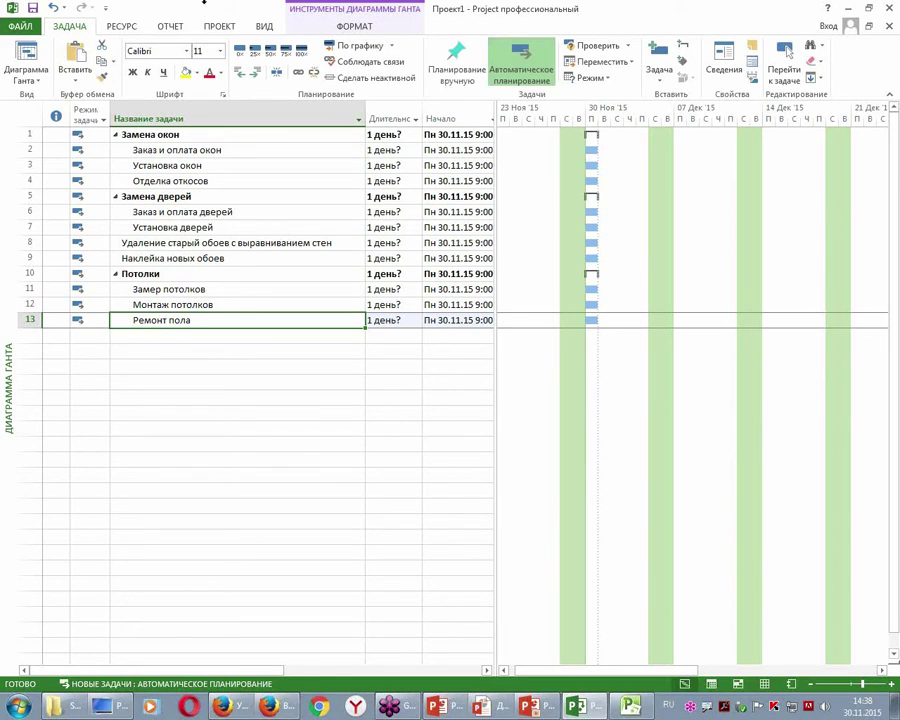
{"action": "left_click", "coordinate": [240, 72]}
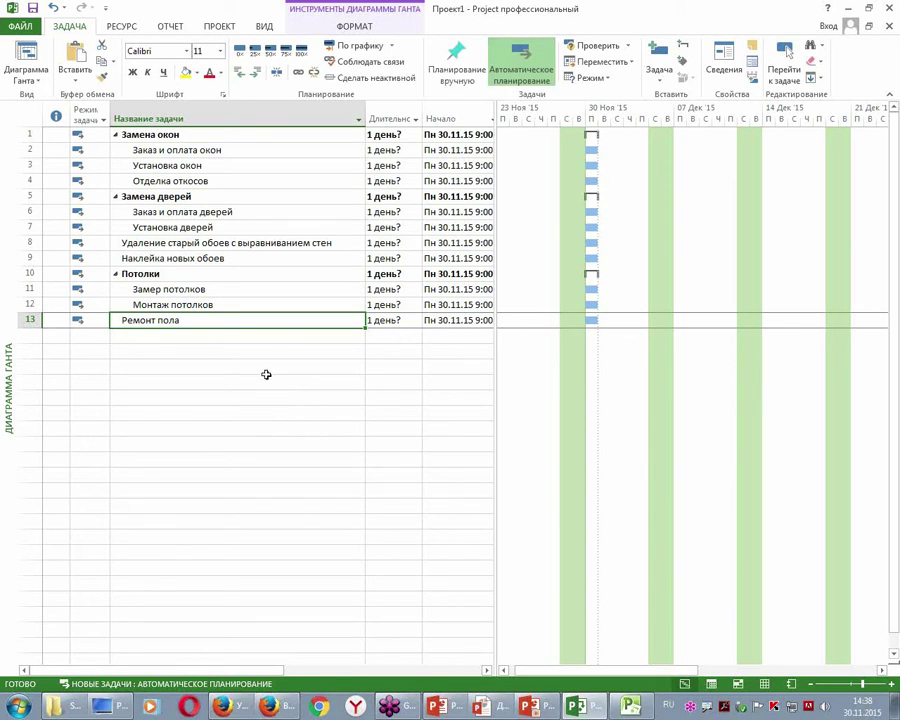
Add "Монтаж электропроводки" in row 14 and indent it as a subtask of "Ремонт пола".
{"action": "left_click", "coordinate": [224, 334]}
{"action": "type", "text": "Мо"}
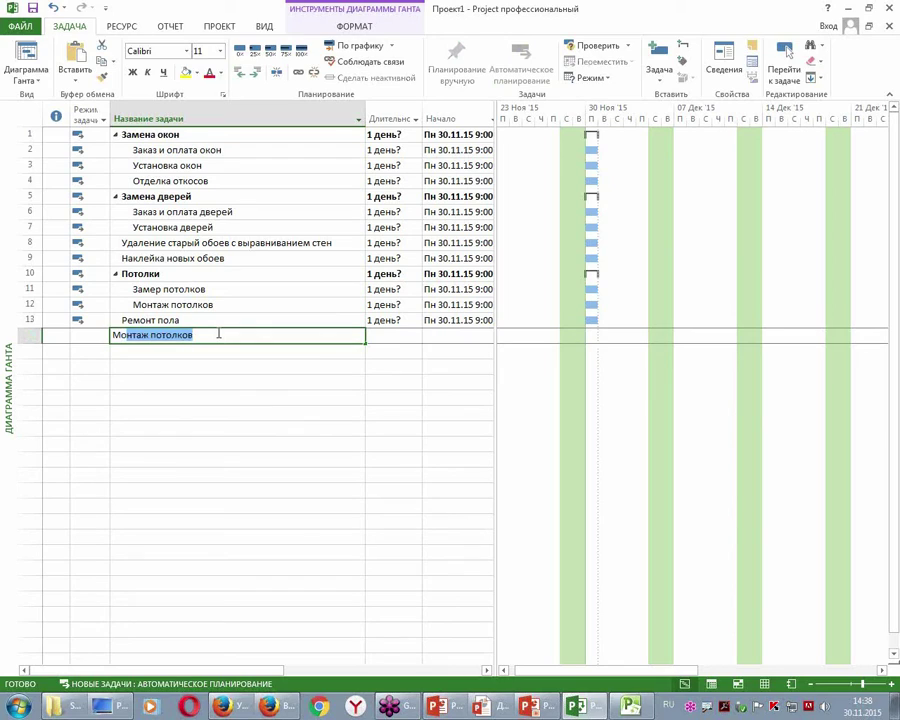
{"action": "type", "text": "нтаж "}
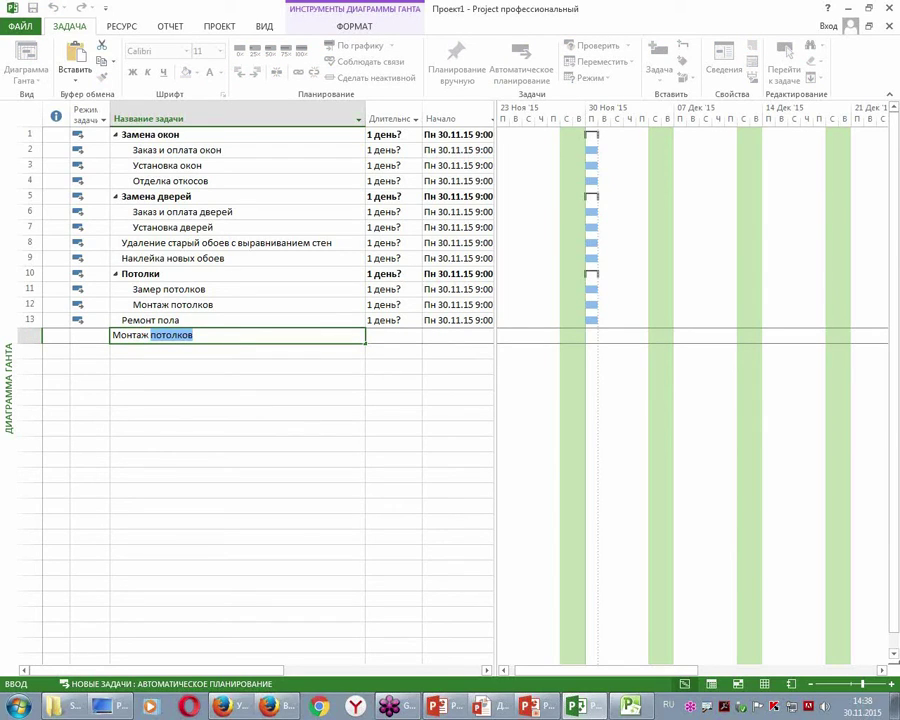
{"action": "type", "text": "з"}
{"action": "type", "text": "лектропрово"}
{"action": "type", "text": "дки"}
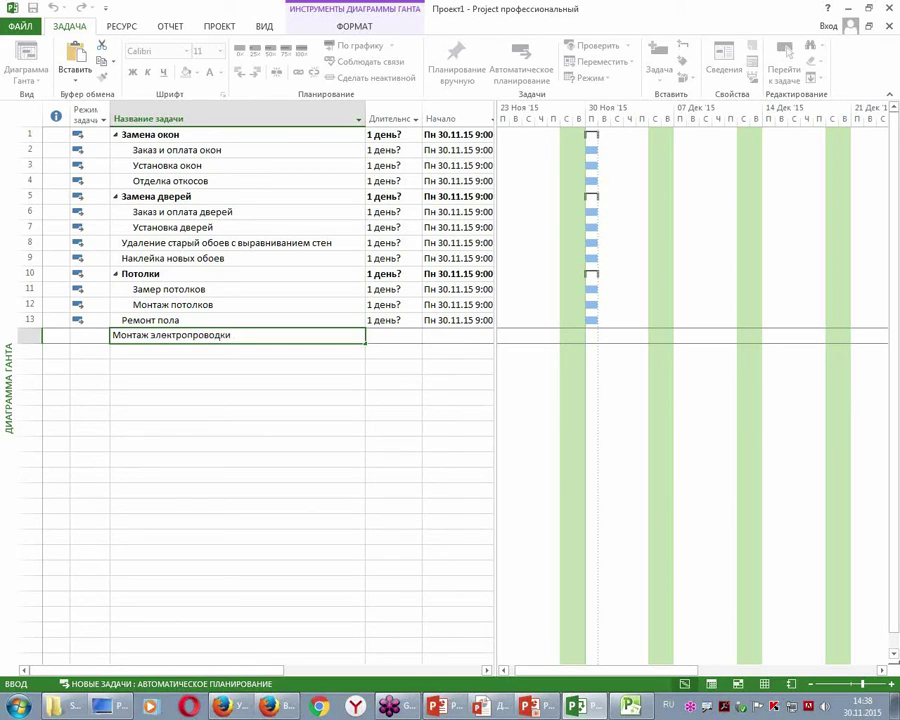
{"action": "key", "text": "Return"}
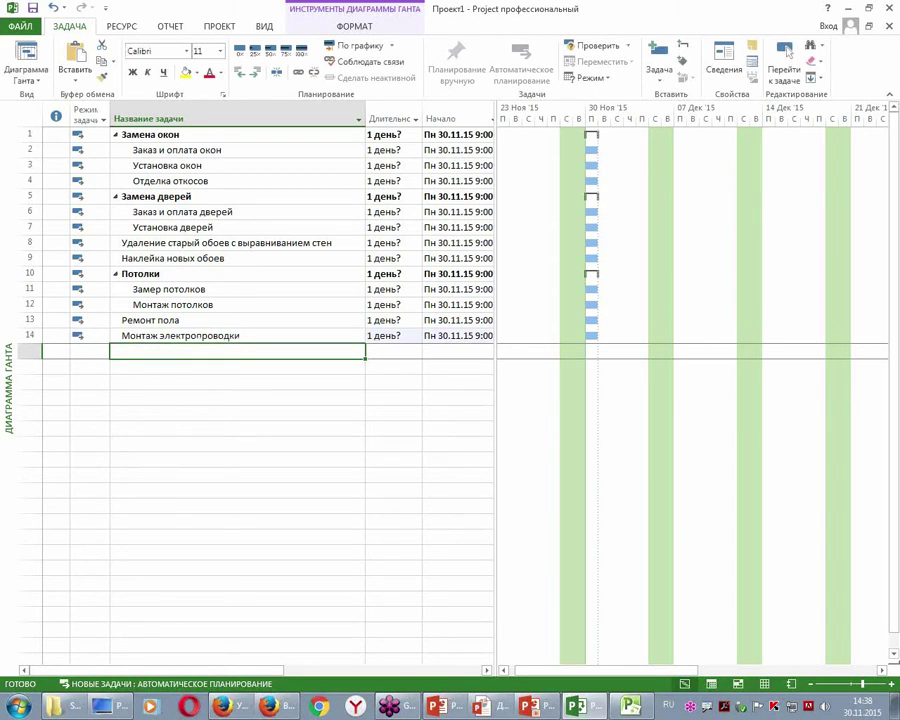
{"action": "left_click", "coordinate": [230, 335]}
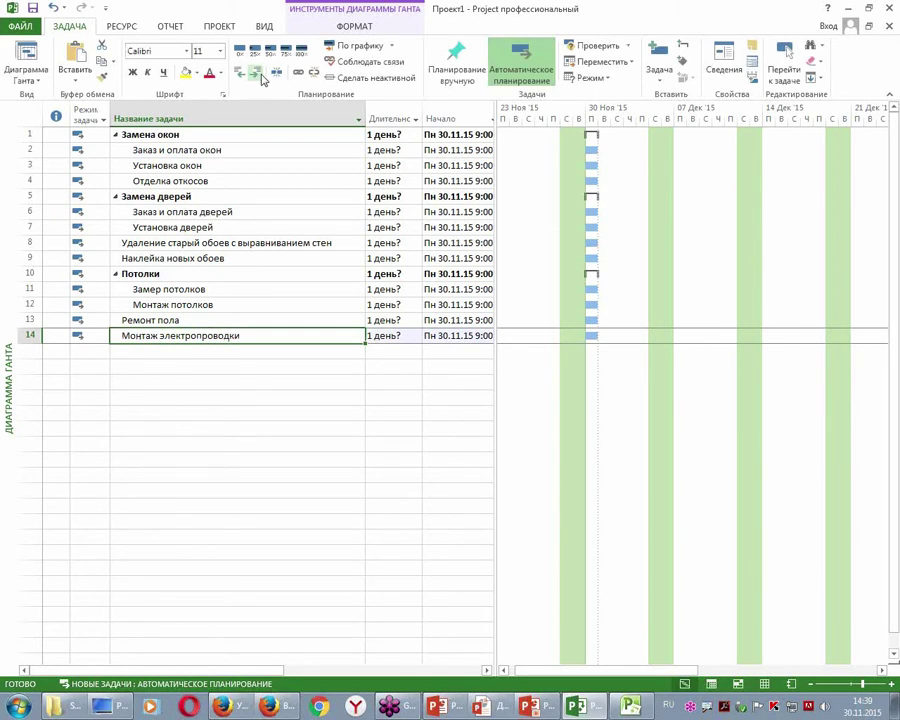
{"action": "left_click", "coordinate": [260, 77]}
Add the subtask "Проверка электропроводки" under "Ремонт пола" in row 15.
{"action": "left_click", "coordinate": [196, 349]}
{"action": "type", "text": "Проверка э"}
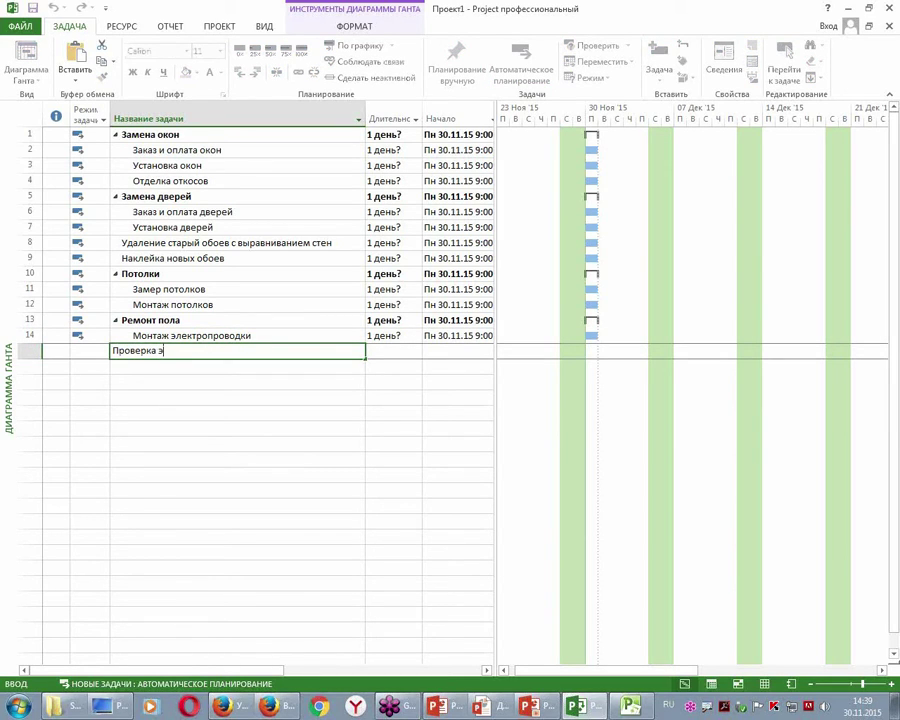
{"action": "type", "text": "лектропроводки"}
{"action": "key", "text": "Return"}
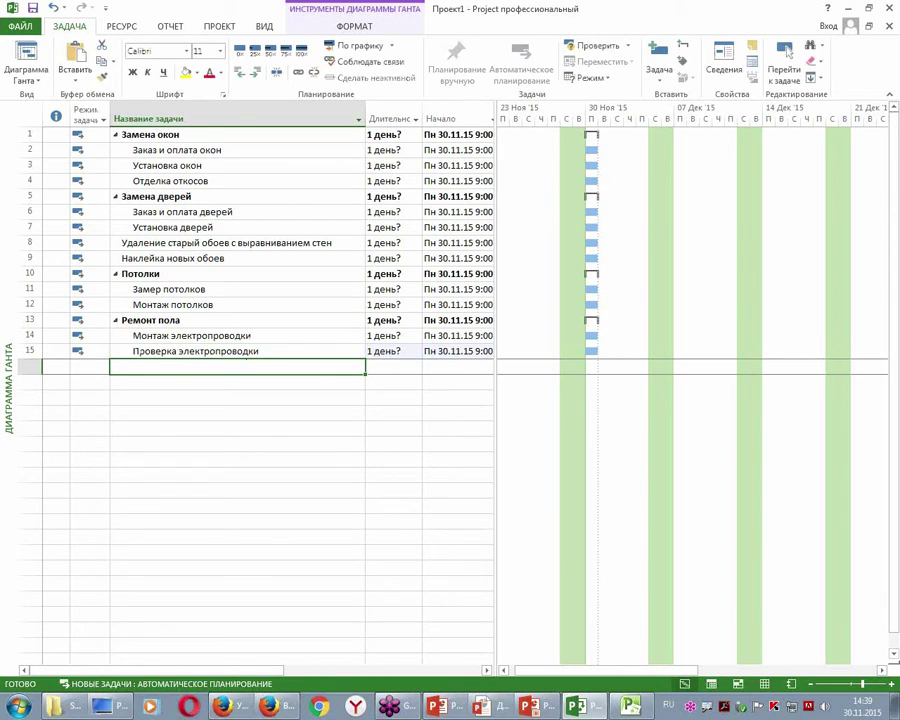
Add the subtask "Отделка полок" under "Ремонт пола" in row 16.
{"action": "type", "text": "Отделка откосов"}
{"action": "key", "text": "shift+Home"}
{"action": "key", "text": "shift+Right"}
{"action": "key", "text": "shift+Right"}
{"action": "key", "text": "shift+Right"}
{"action": "key", "text": "shift+Right"}
{"action": "key", "text": "shift+Right"}
{"action": "key", "text": "shift+Right"}
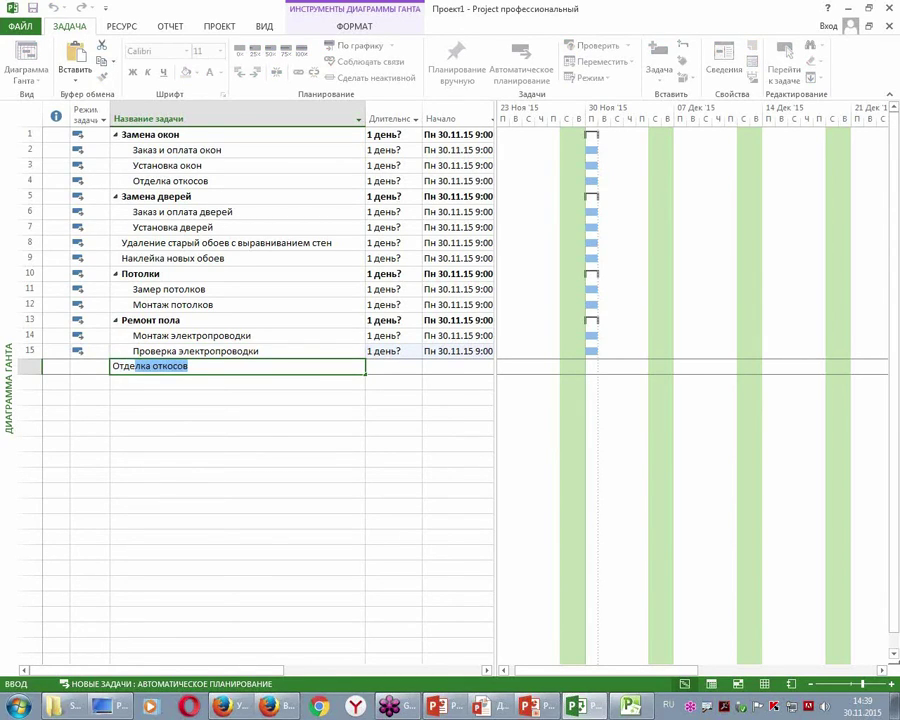
{"action": "type", "text": "полок"}
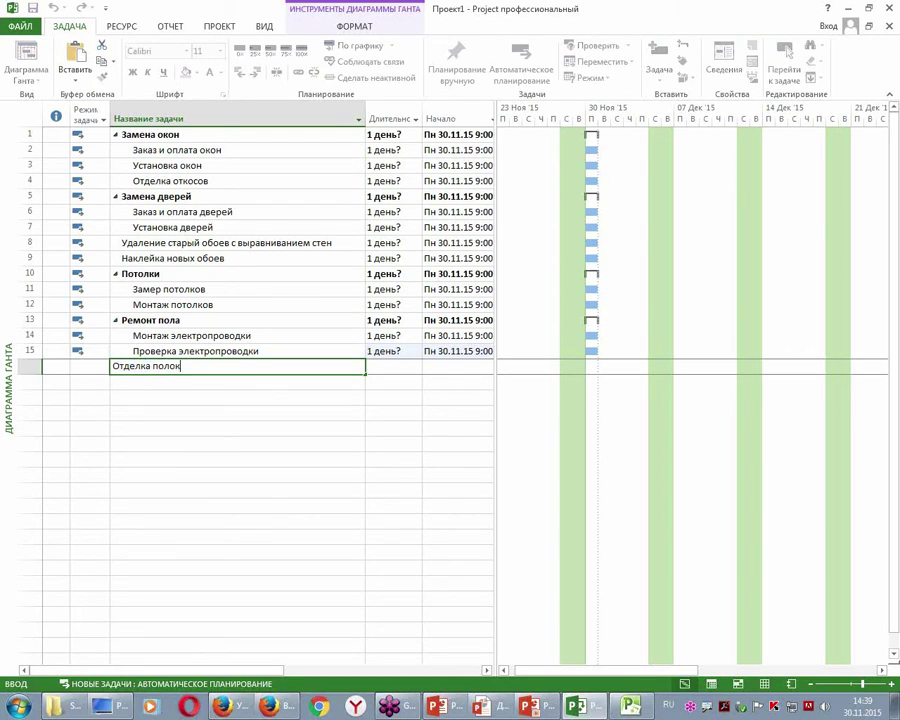
{"action": "key", "text": "Return"}
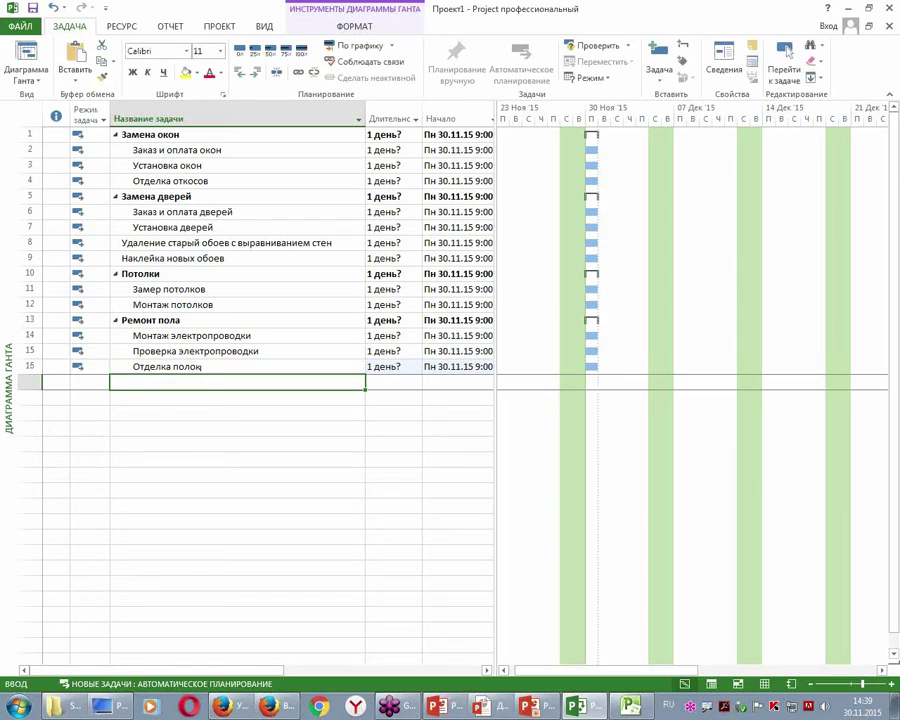
Add the task "Кухня" in row 17 and outdent it to the top level.
{"action": "type", "text": "Кухня"}
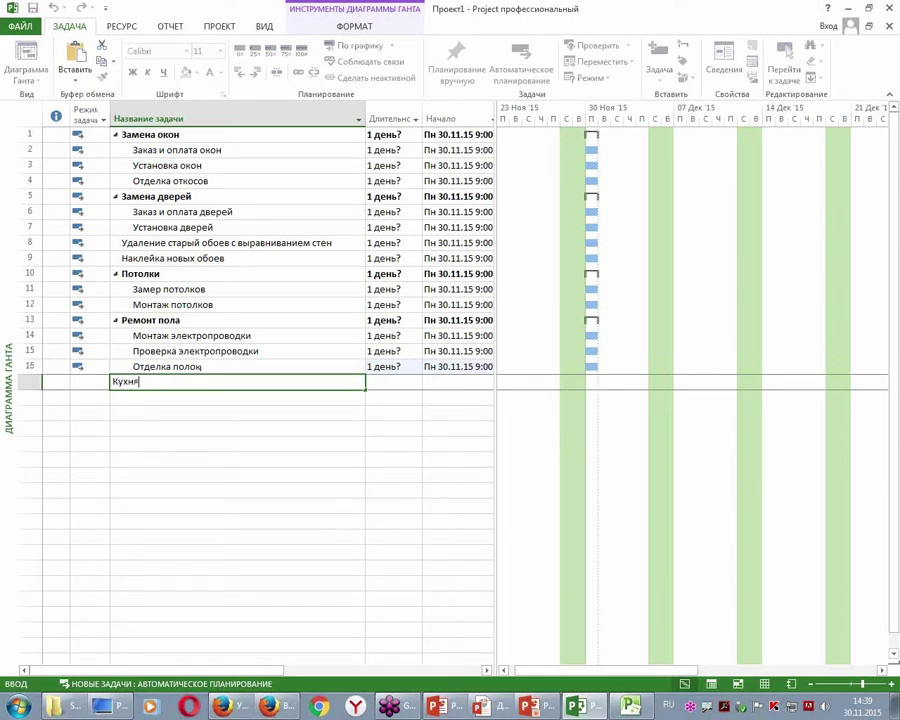
{"action": "key", "text": "Return"}
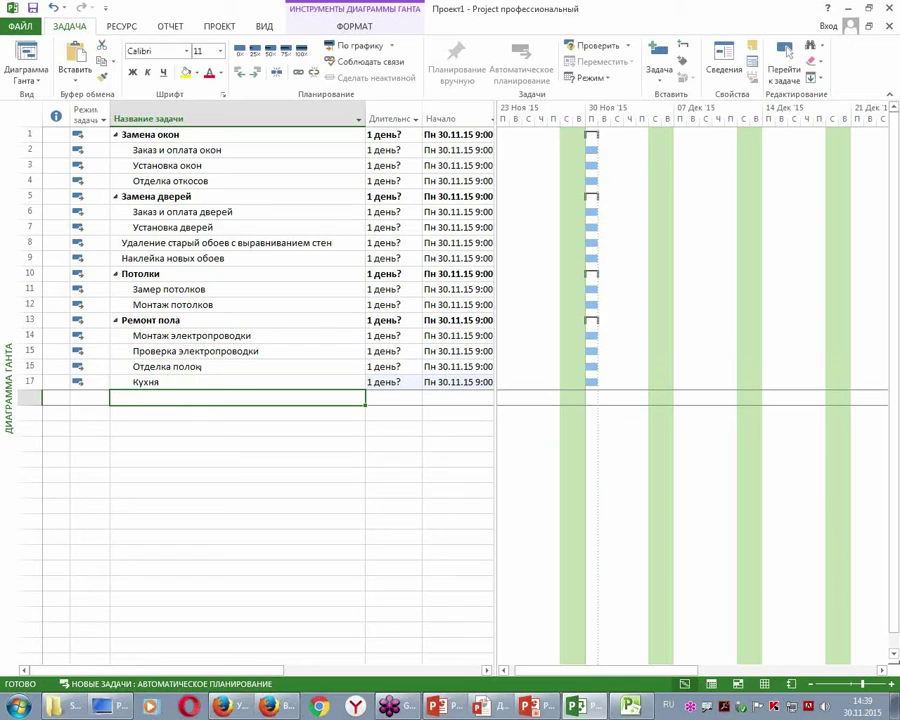
{"action": "key", "text": "Up"}
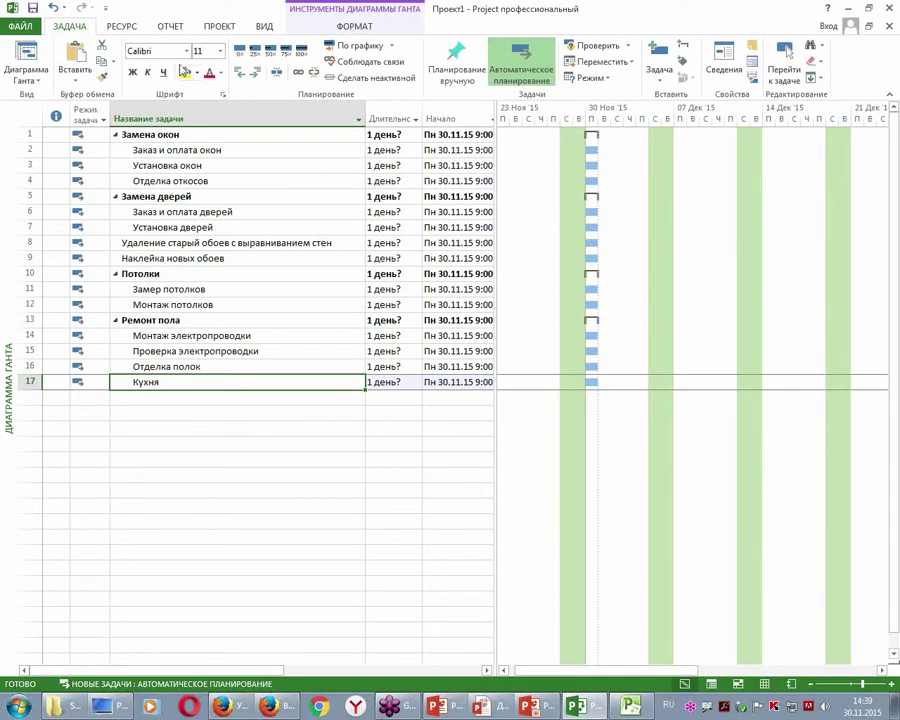
Add "Заказ кухонного оборудования" in row 18 and indent it as a subtask of "Кухня".
{"action": "left_click", "coordinate": [199, 397]}
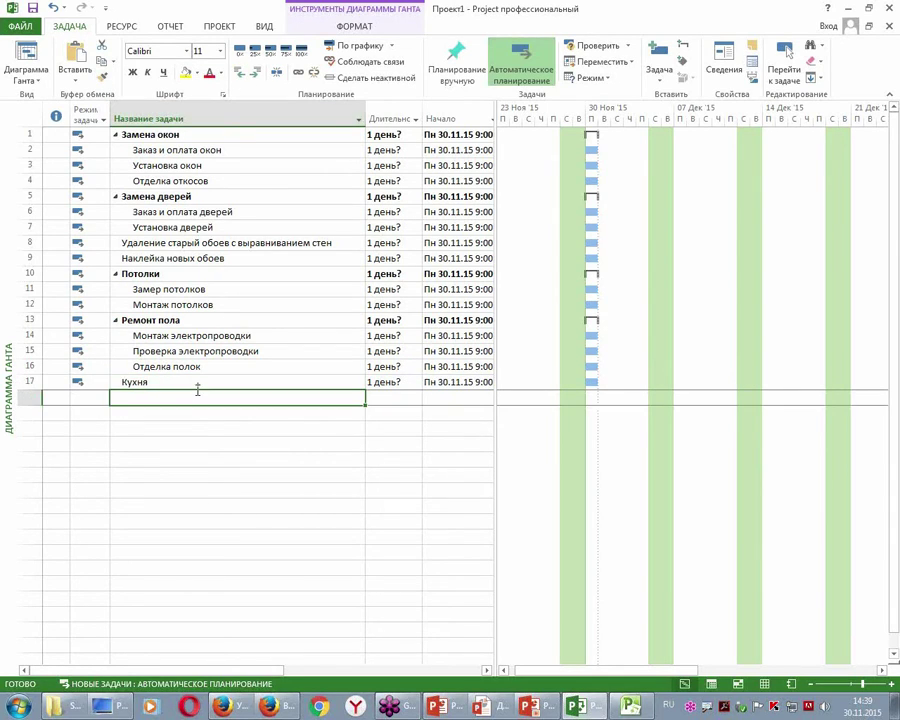
{"action": "type", "text": "Заказ"}
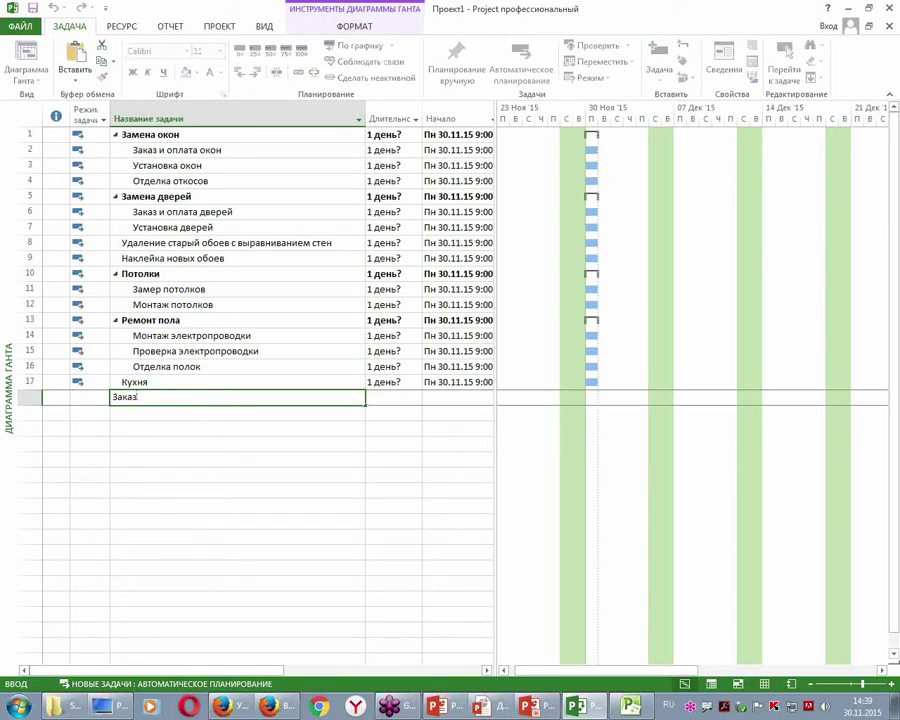
{"action": "type", "text": " кухонного оборудования"}
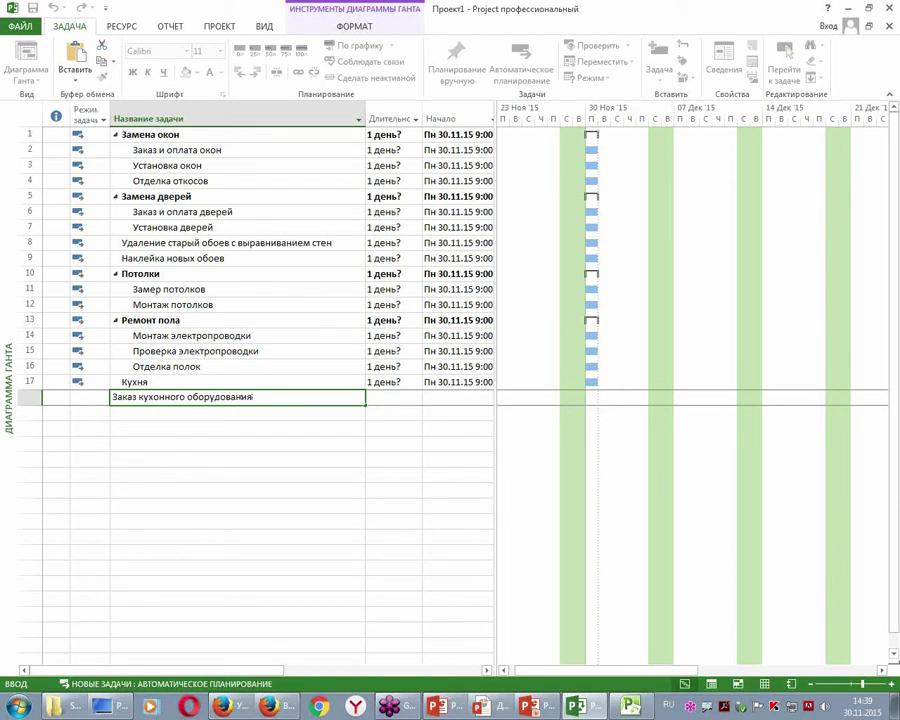
{"action": "key", "text": "Return"}
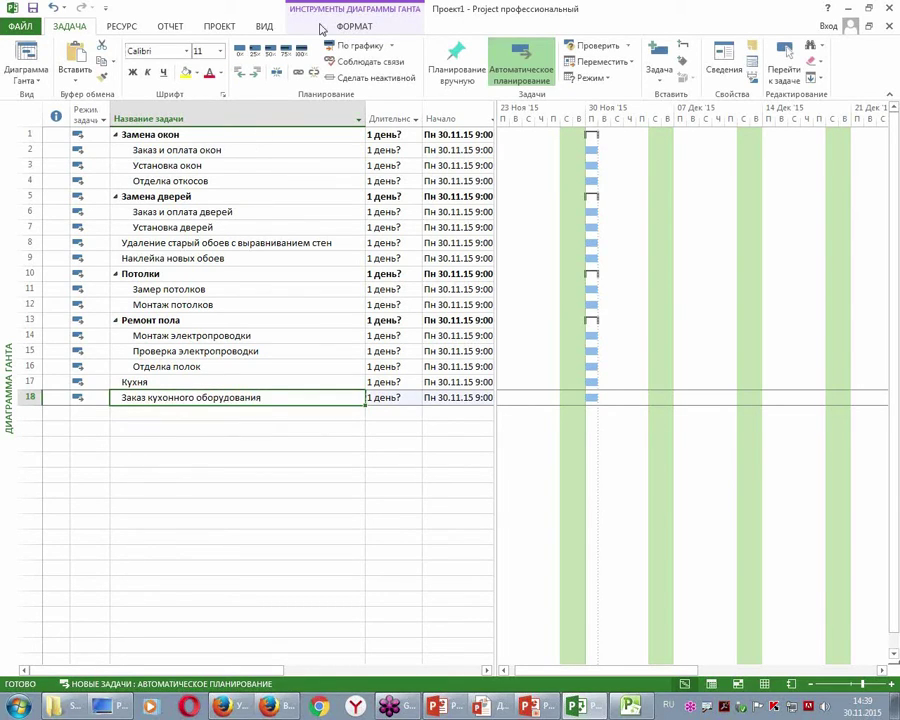
{"action": "left_click", "coordinate": [257, 77]}
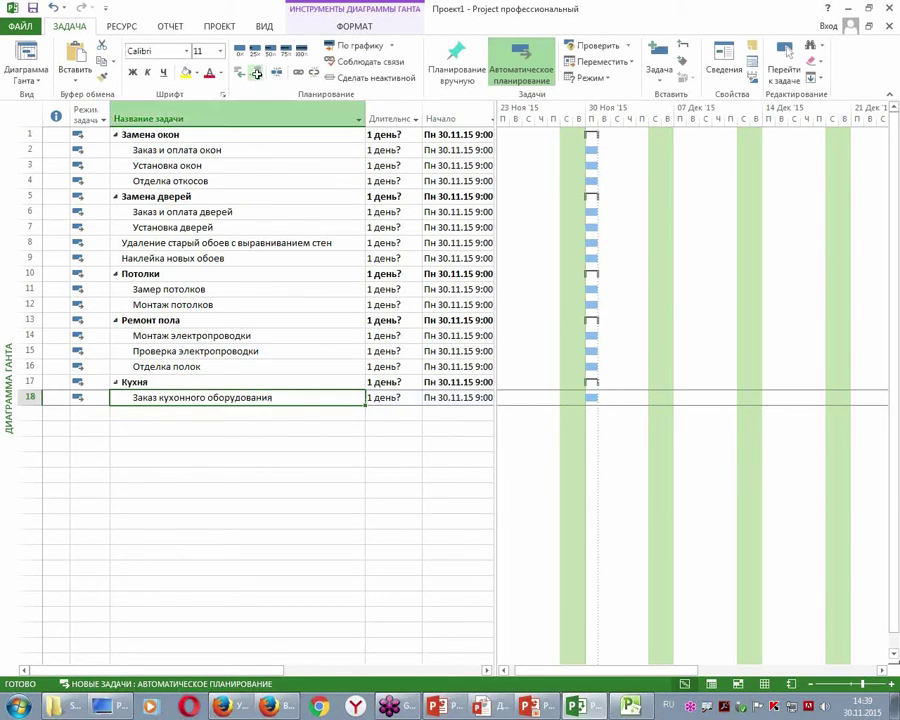
{"action": "left_click", "coordinate": [283, 418]}
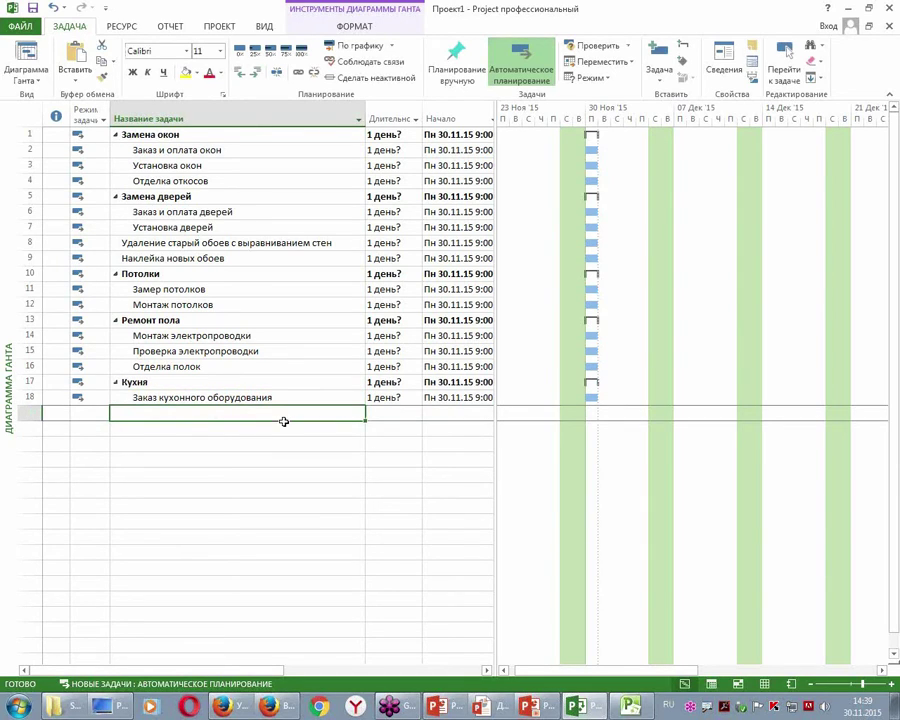
Add the subtask "Монтаж кухни" under "Кухня" in row 19.
{"action": "type", "text": "Мон"}
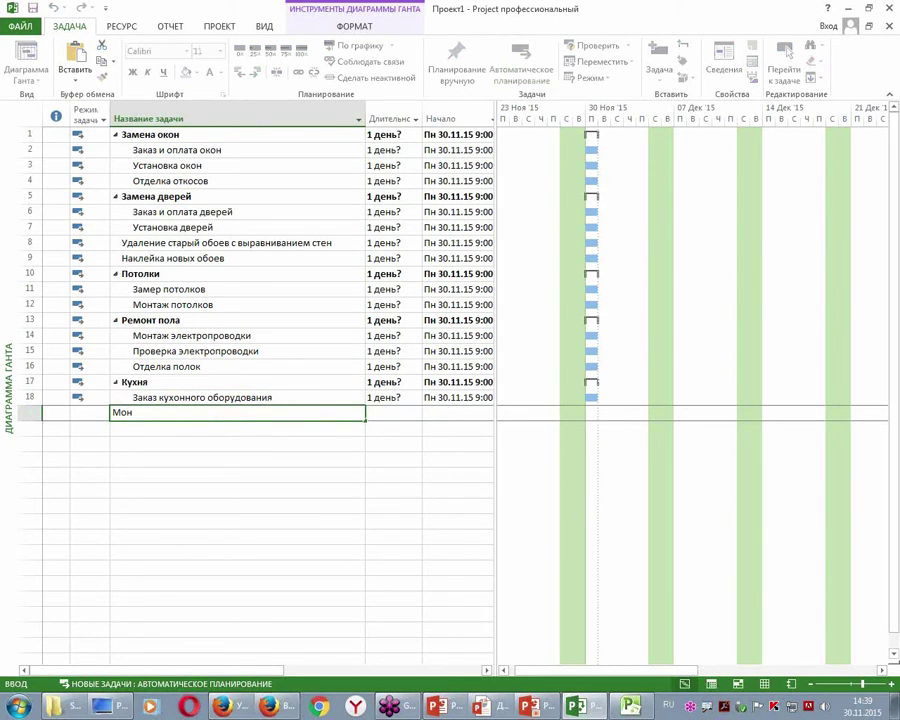
{"action": "type", "text": "таж кухни"}
{"action": "key", "text": "Return"}
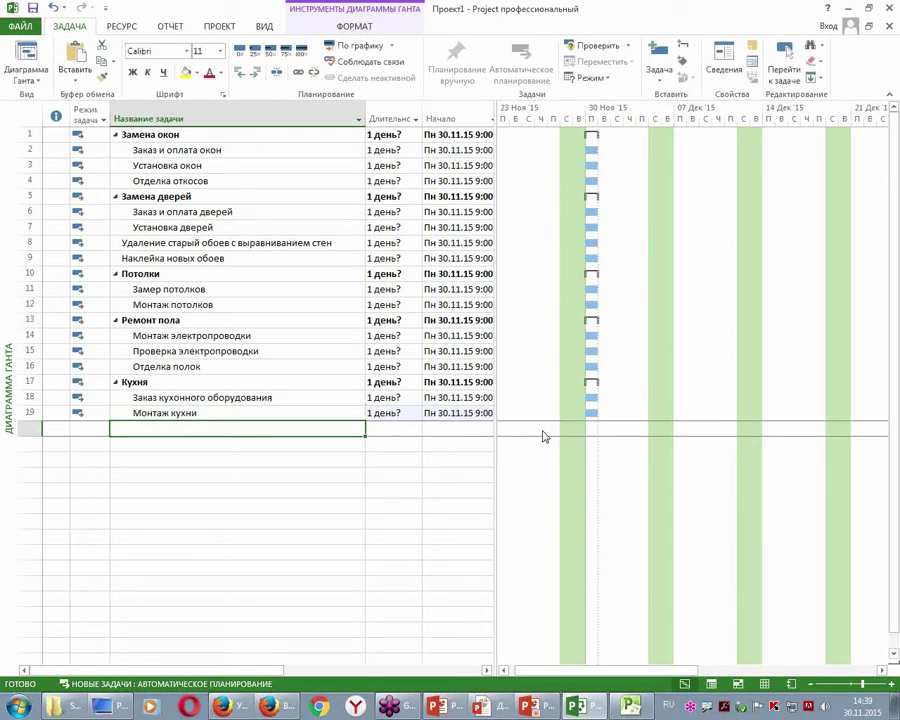
Insert the milestone "Начало проекта" above "Замена окон" in row 1 with a duration of 0 days.
{"action": "left_click", "coordinate": [197, 134]}
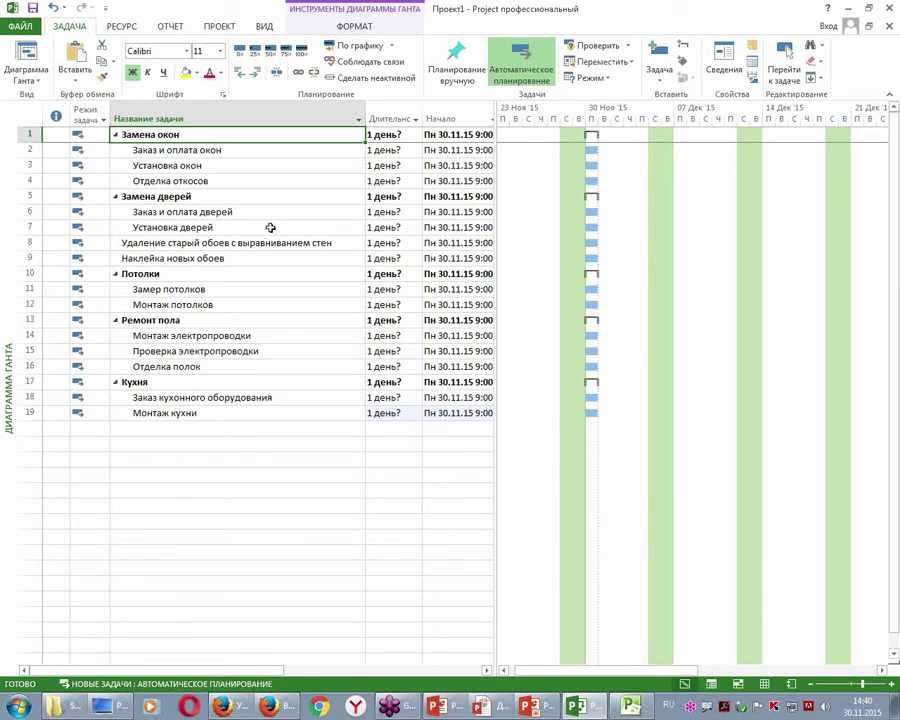
{"action": "key", "text": "Insert"}
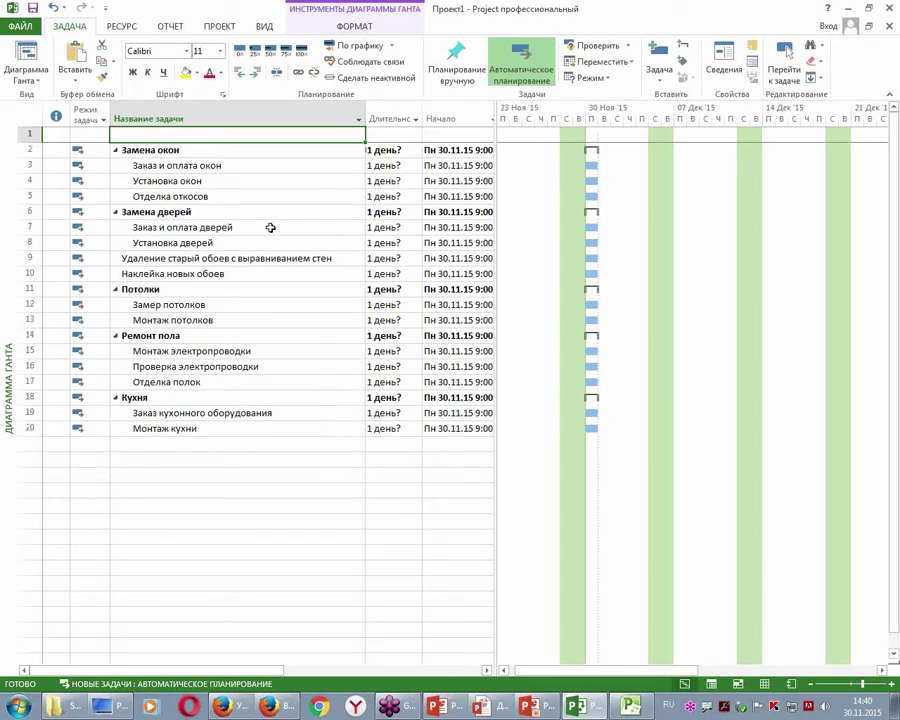
{"action": "type", "text": "Начало проекта"}
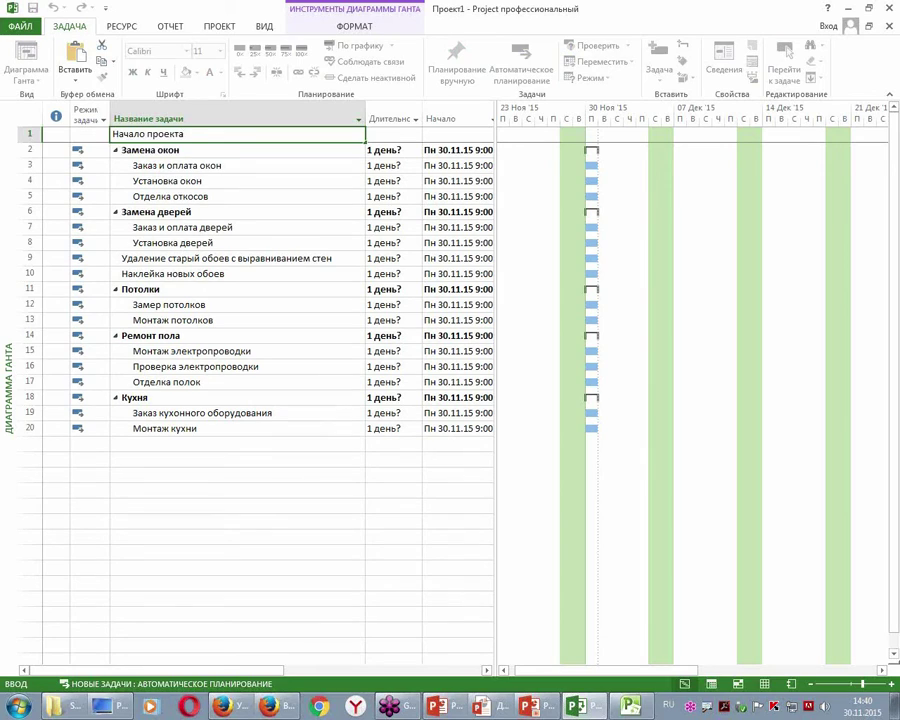
{"action": "key", "text": "Tab"}
{"action": "type", "text": "0"}
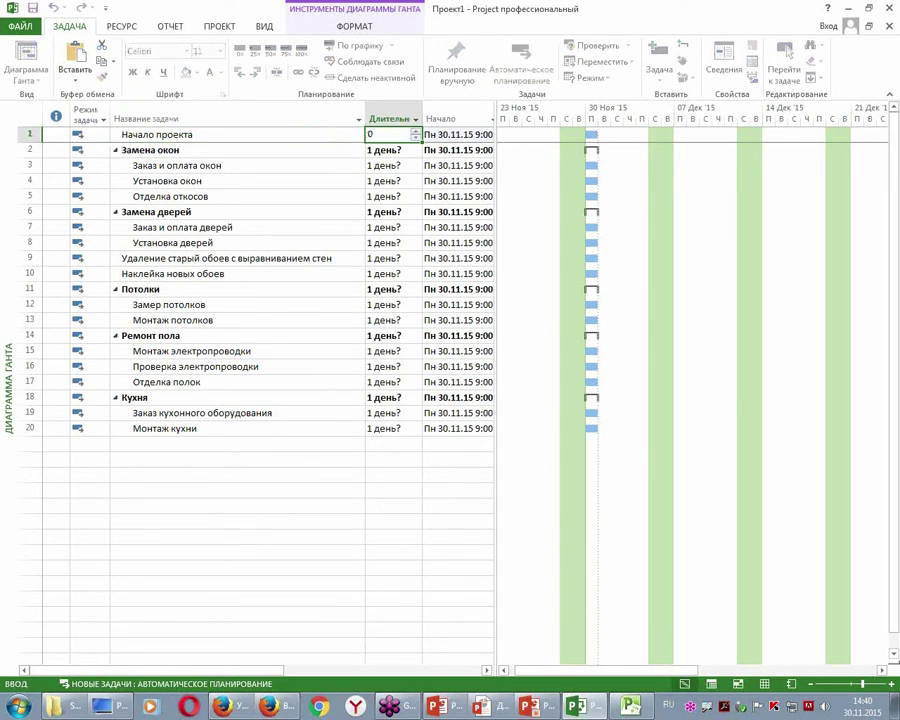
{"action": "key", "text": "Return"}
Add "Окончание проекта" after the last task as a top-level milestone with a duration of 0 days.
{"action": "left_click", "coordinate": [218, 442]}
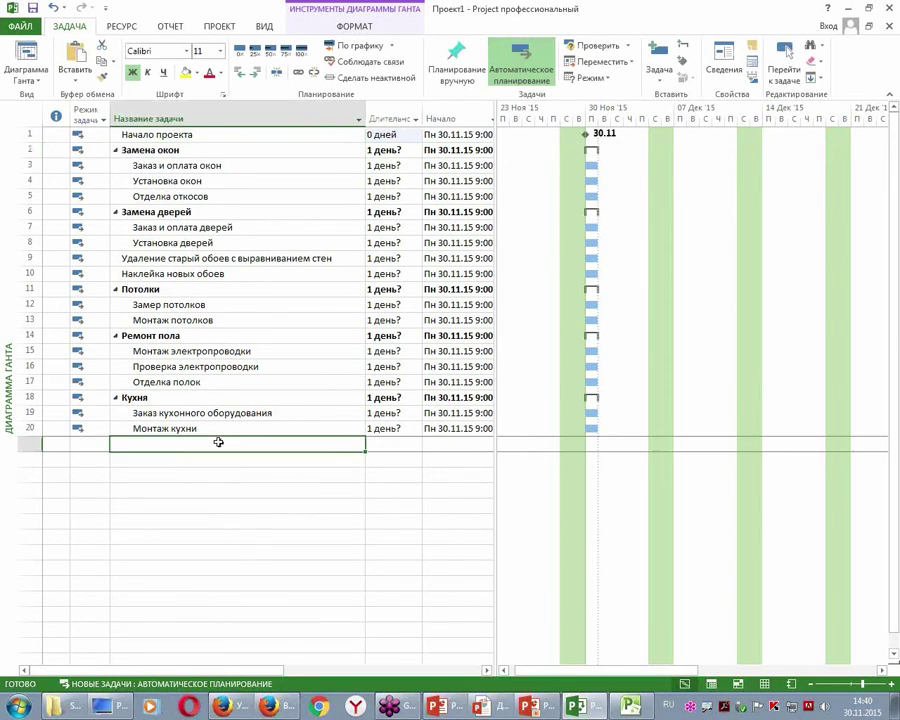
{"action": "type", "text": "Окончание проекта"}
{"action": "key", "text": "Return"}
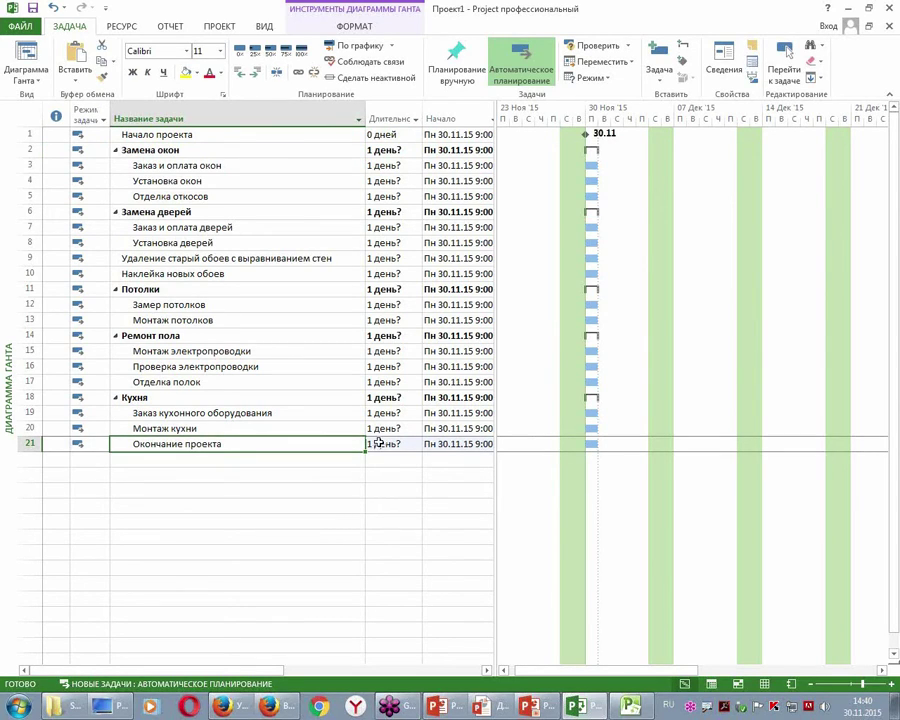
{"action": "left_click", "coordinate": [380, 443]}
{"action": "type", "text": "0"}
{"action": "key", "text": "Return"}
{"action": "left_click", "coordinate": [380, 443]}
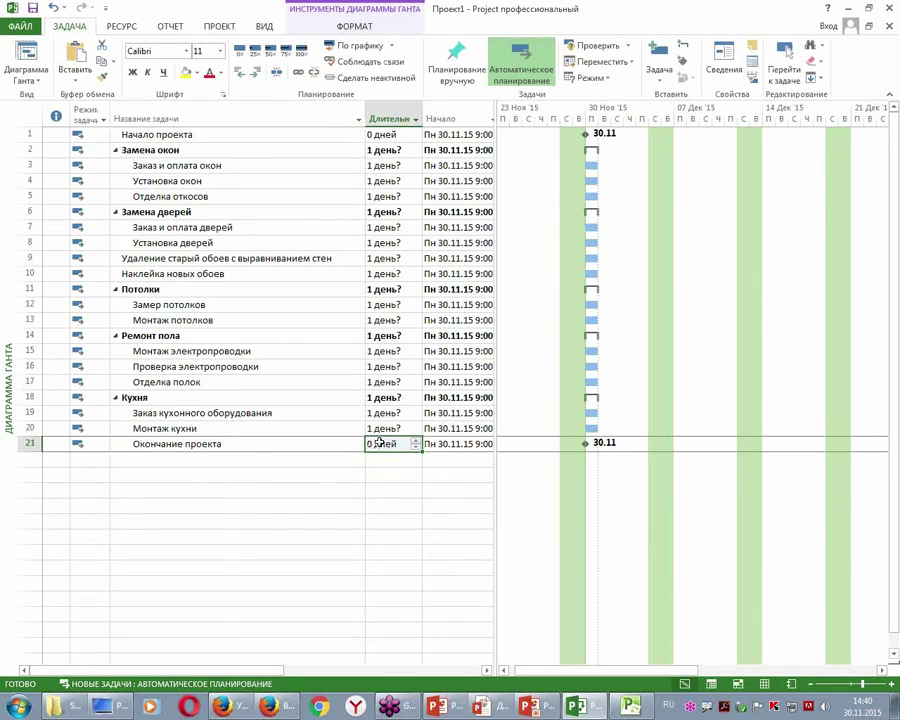
{"action": "left_click", "coordinate": [240, 72]}
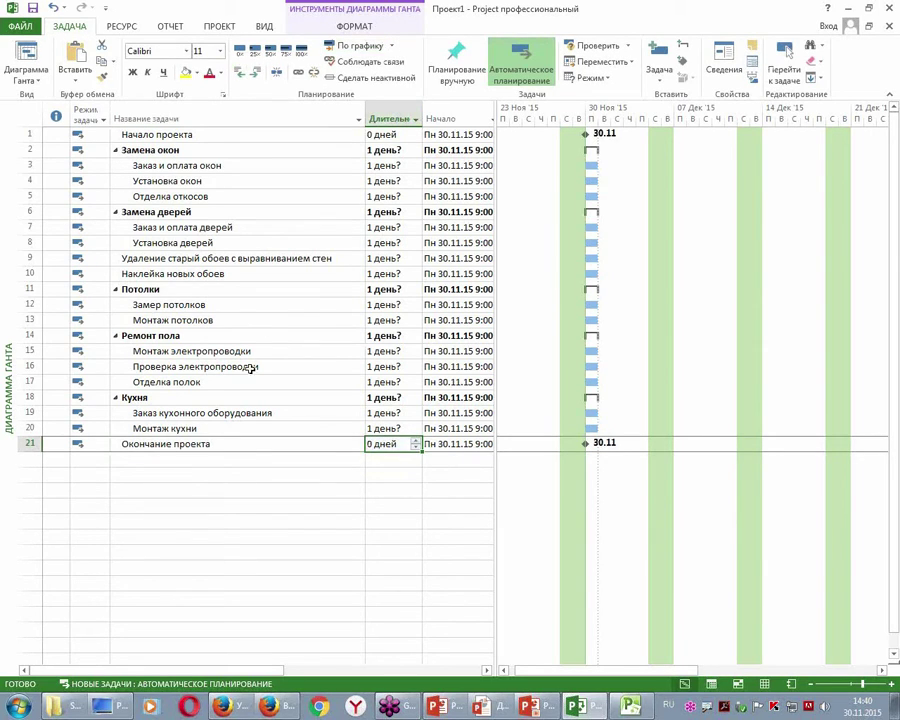
Insert the milestone "Замена окон завершена" in row 6 at the end of "Замена окон" with a duration of 0 days.
{"action": "left_click", "coordinate": [204, 211]}
{"action": "key", "text": "Insert"}
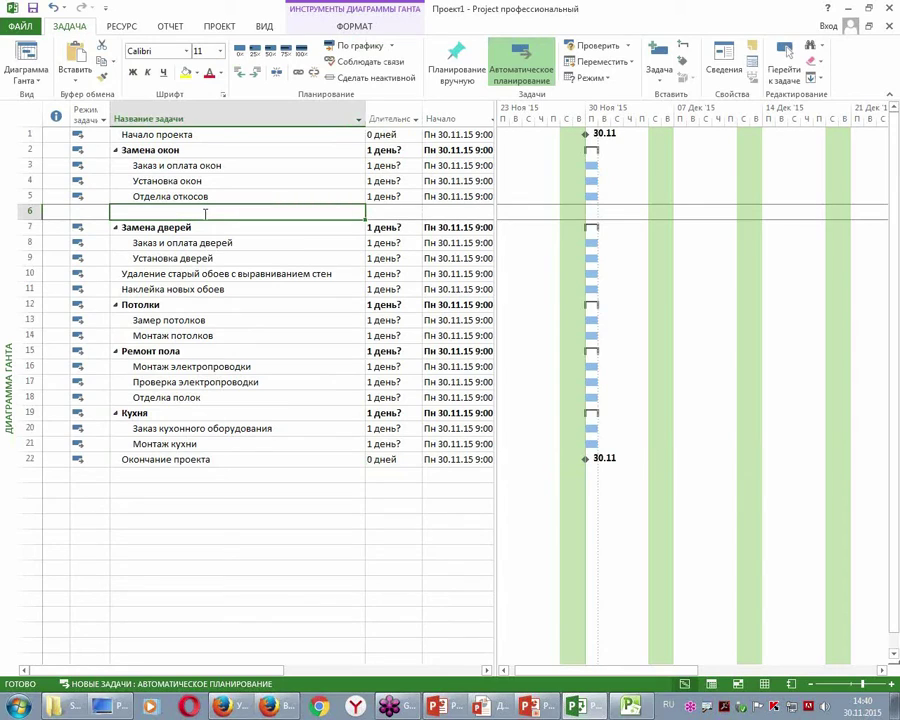
{"action": "type", "text": "За"}
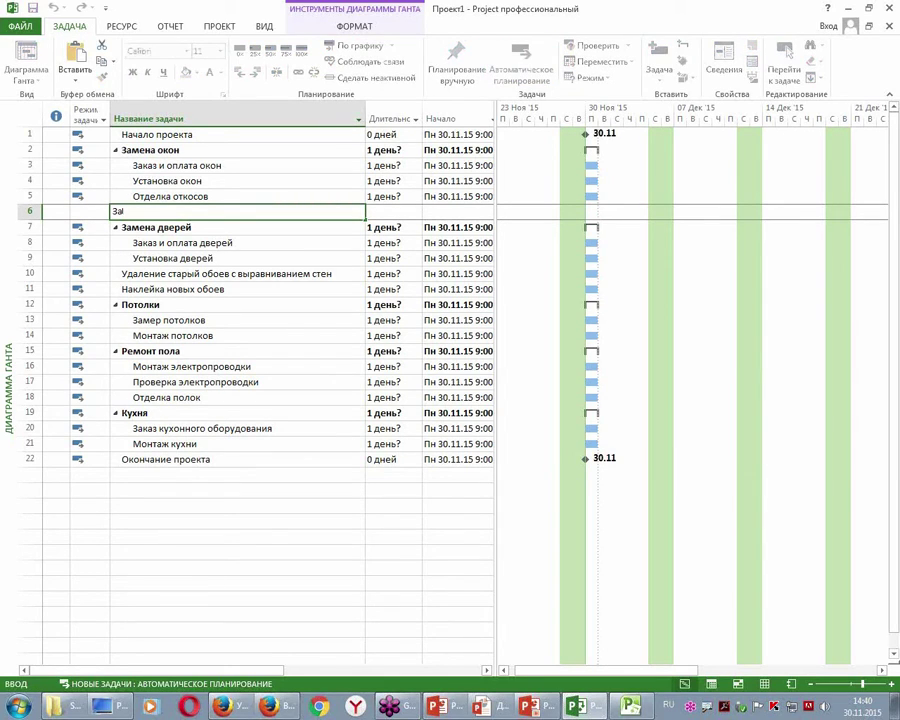
{"action": "type", "text": "мена окон завершена"}
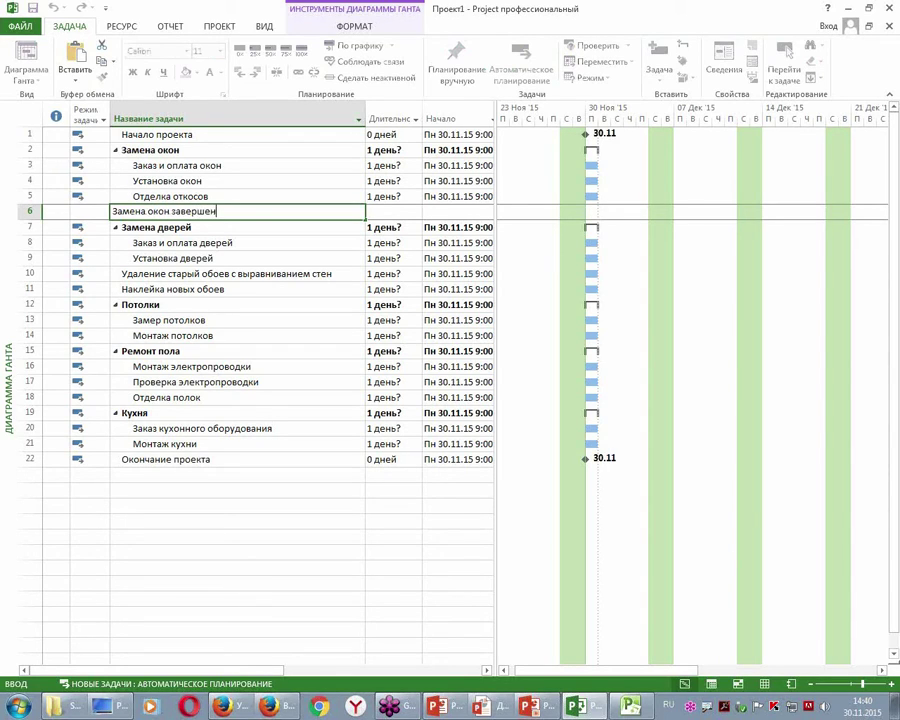
{"action": "key", "text": "Tab"}
{"action": "type", "text": "0"}
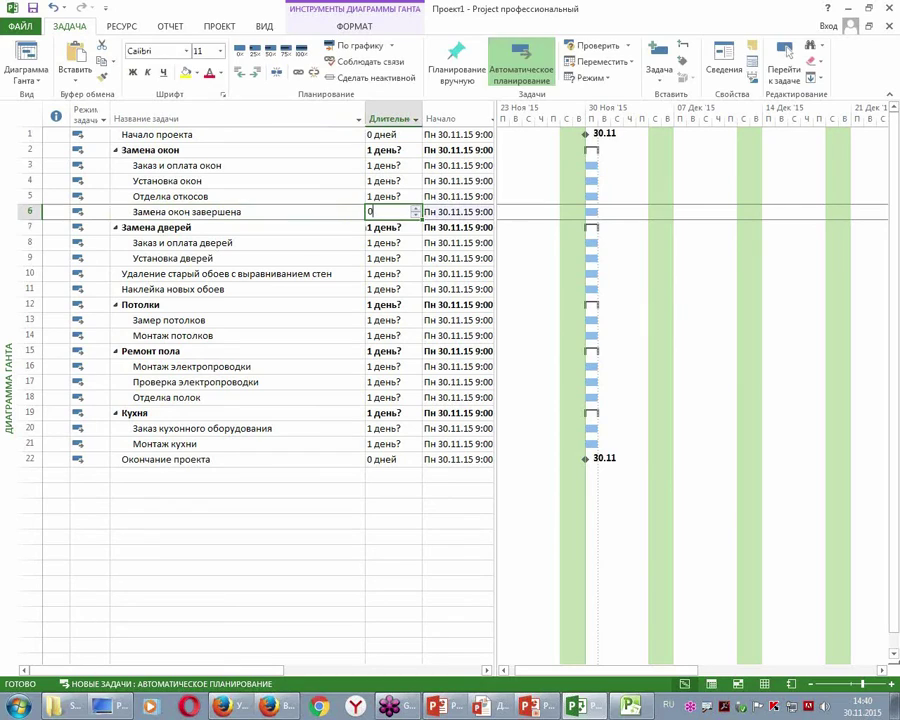
{"action": "key", "text": "Return"}
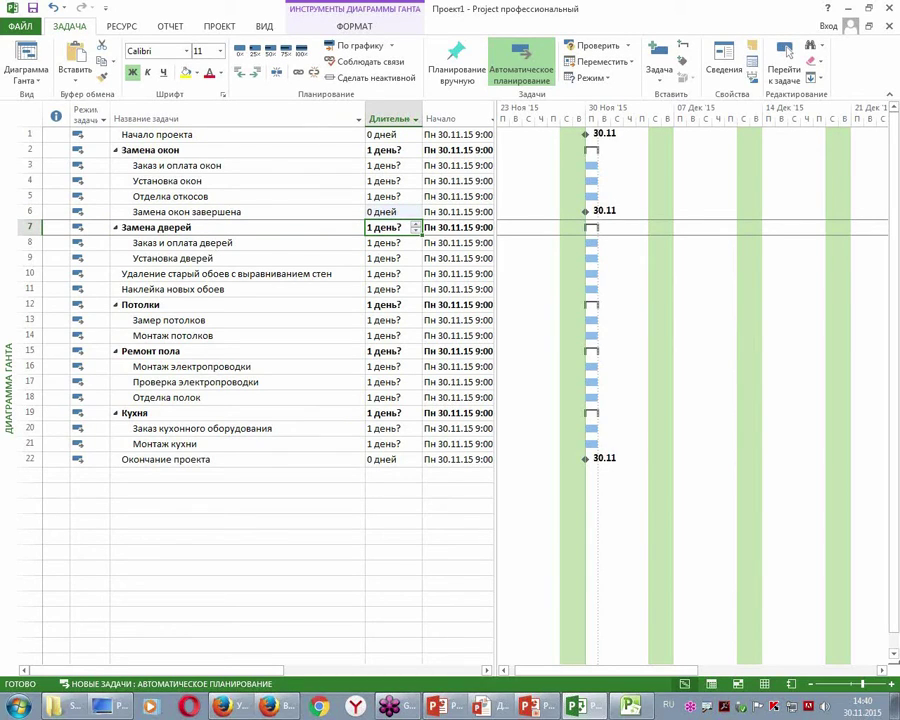
Insert the milestone "Замена дверей завершщена" in row 10 at the end of "Замена дверей" with a duration of 0 days.
{"action": "key", "text": "Down"}
{"action": "key", "text": "Down"}
{"action": "key", "text": "Down"}
{"action": "key", "text": "Left"}
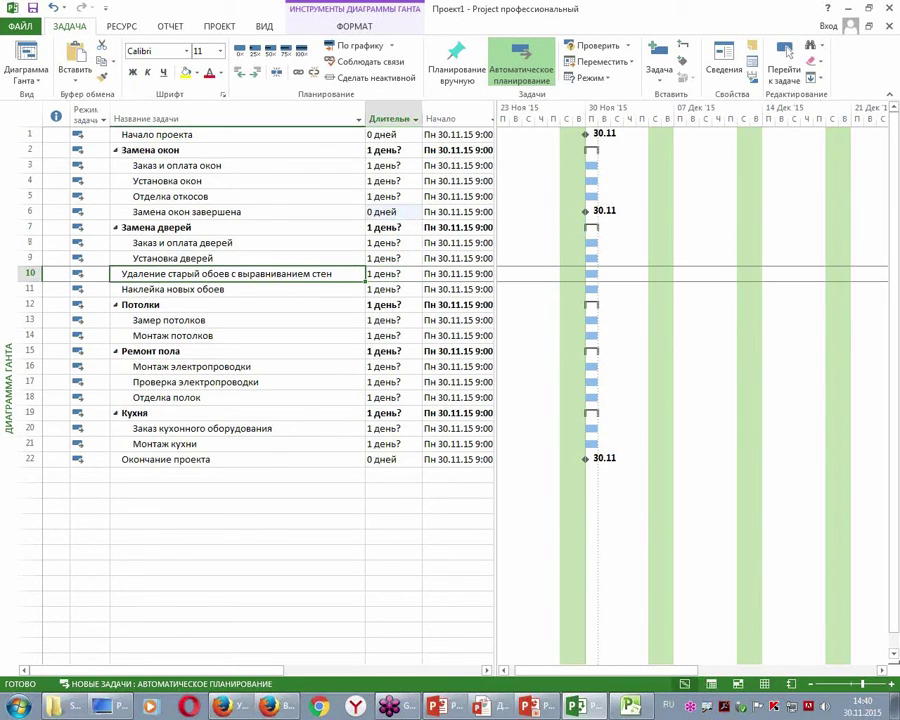
{"action": "key", "text": "Insert"}
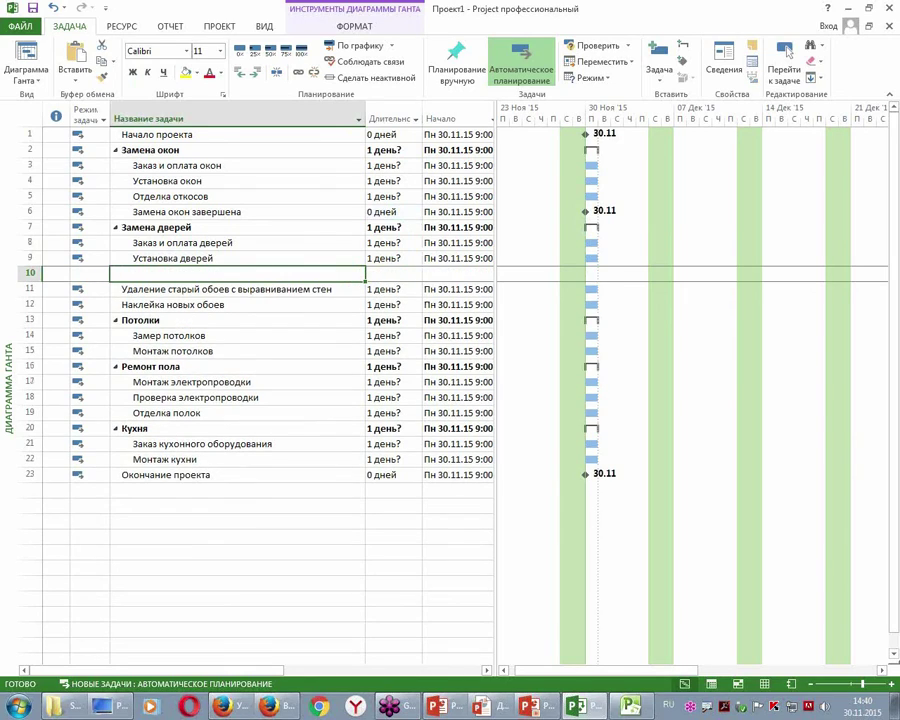
{"action": "type", "text": "Заме"}
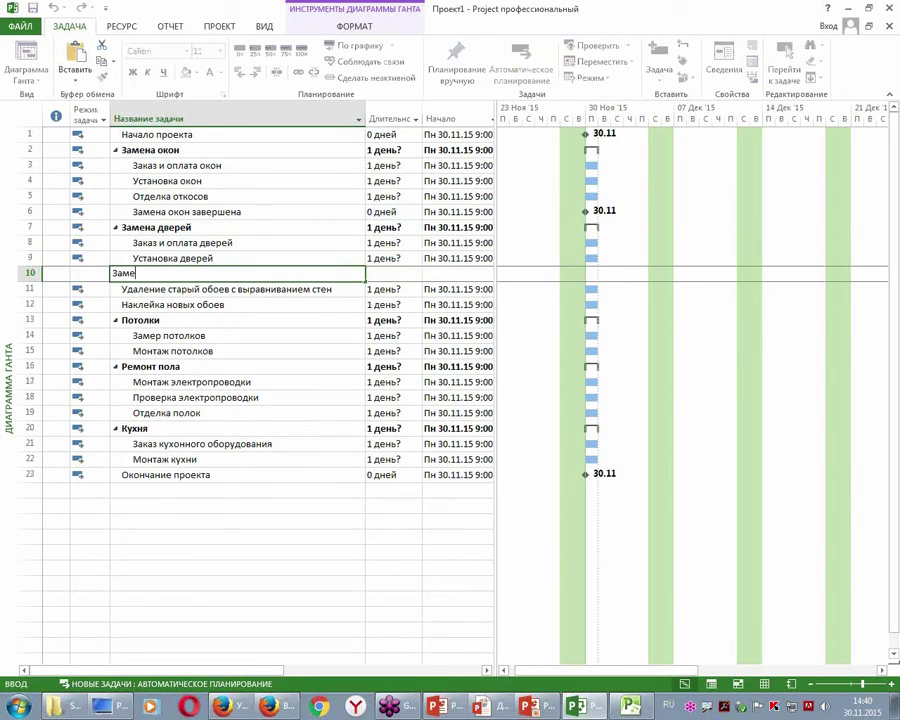
{"action": "type", "text": "на дверей завершшена"}
{"action": "key", "text": "Return"}
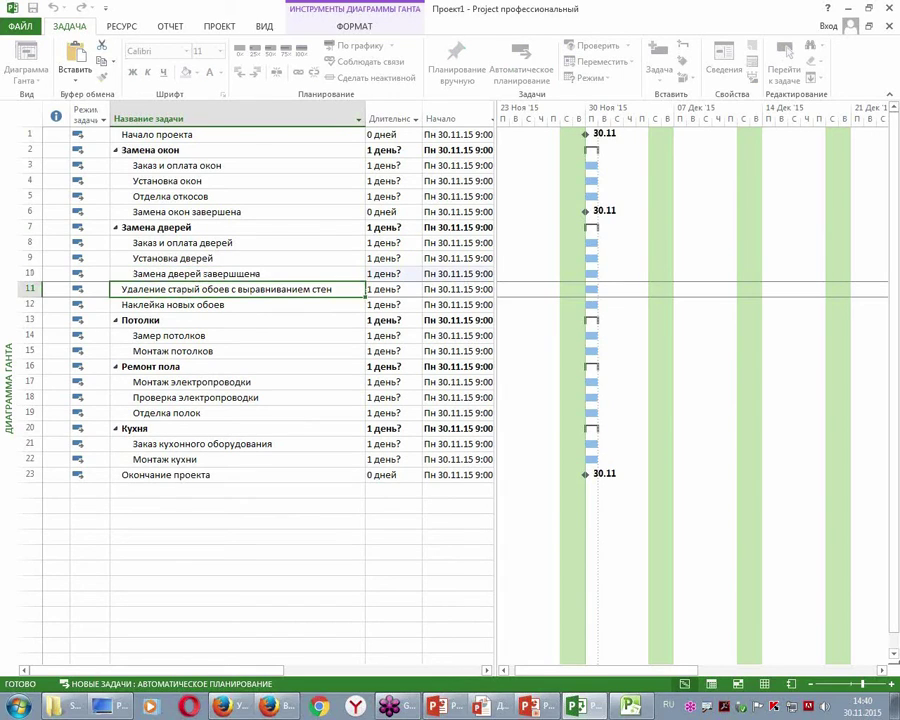
{"action": "left_click", "coordinate": [390, 273]}
{"action": "type", "text": "0"}
{"action": "key", "text": "Return"}
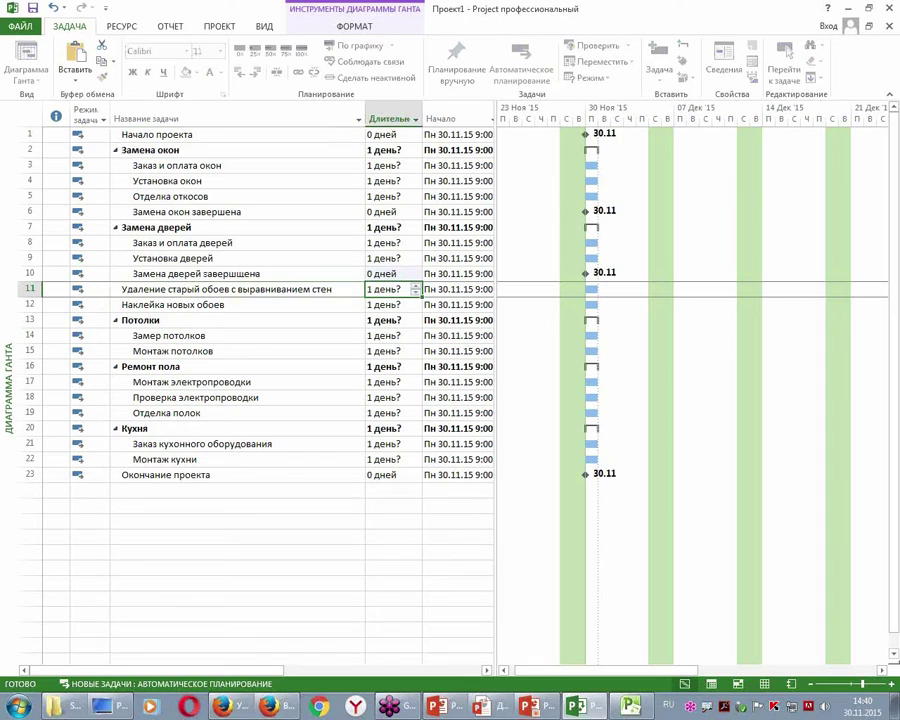
Insert the subtask "Ремонт потолков завершен" in row 16 at the end of "Потолки".
{"action": "key", "text": "Down"}
{"action": "key", "text": "Down"}
{"action": "key", "text": "Down"}
{"action": "key", "text": "Down"}
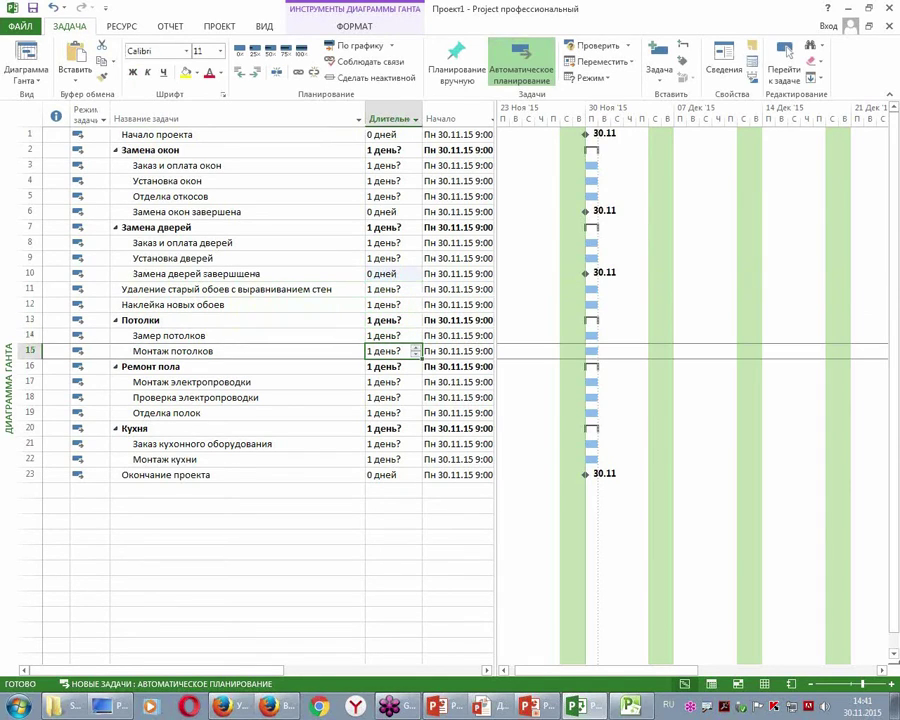
{"action": "left_click", "coordinate": [150, 366]}
{"action": "key", "text": "Insert"}
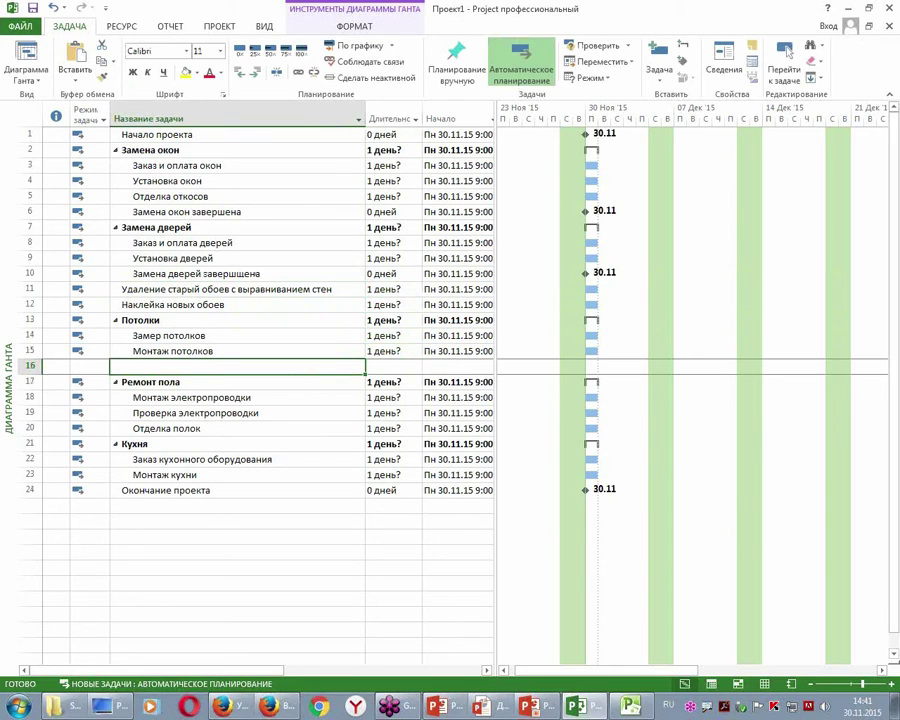
{"action": "type", "text": "Ремонт потолков завершен"}
{"action": "key", "text": "Return"}
Insert the subtask "Ремонт полов завершен" in row 21 at the end of "Ремонт пола".
{"action": "key", "text": "Down"}
{"action": "key", "text": "Down"}
{"action": "key", "text": "Down"}
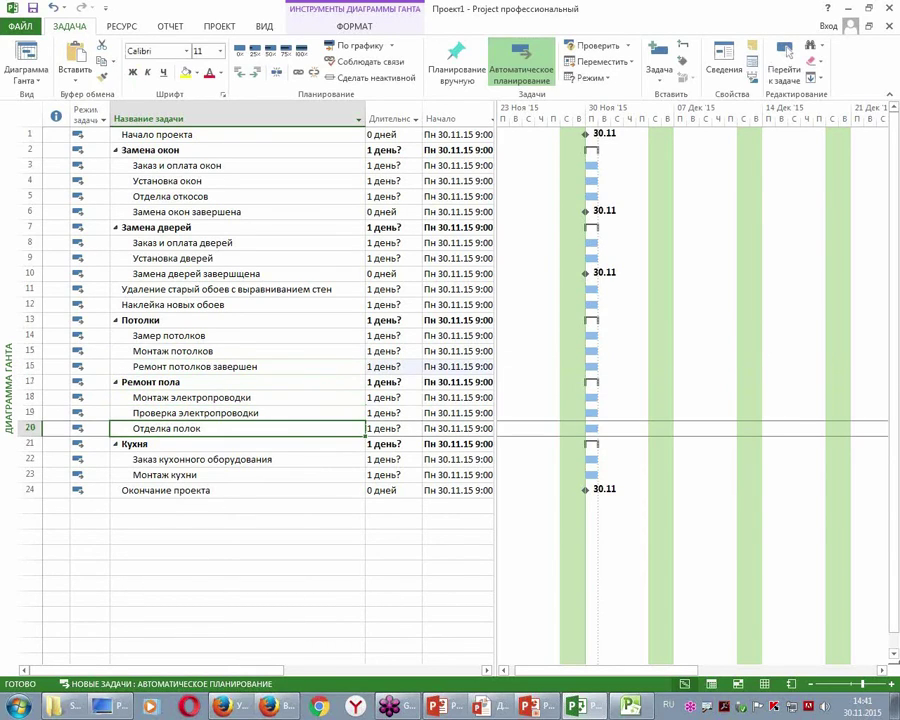
{"action": "key", "text": "Down"}
{"action": "key", "text": "Insert"}
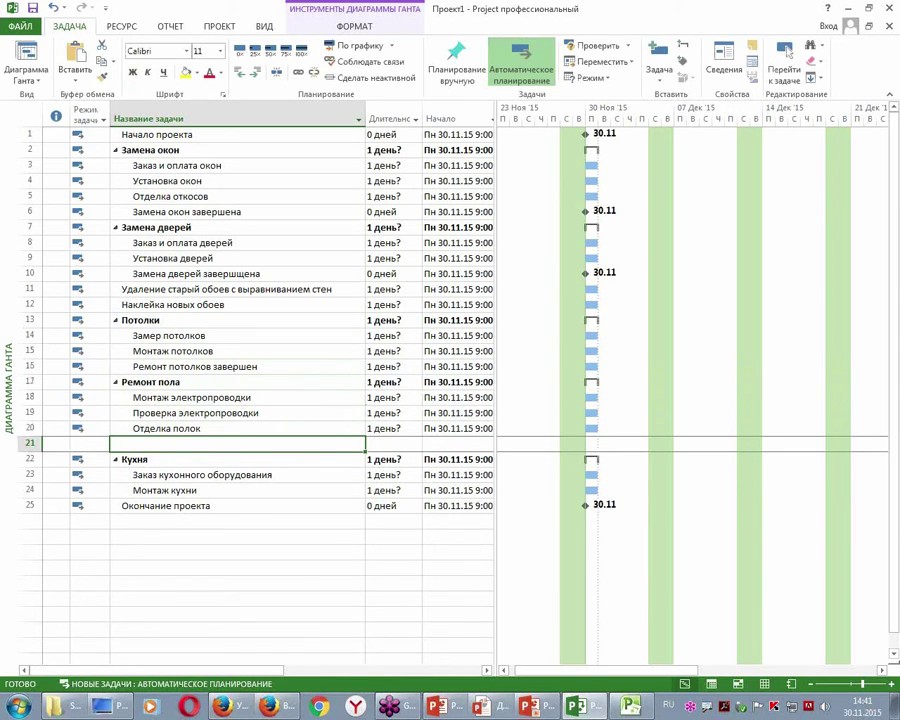
{"action": "type", "text": "Ремонтр"}
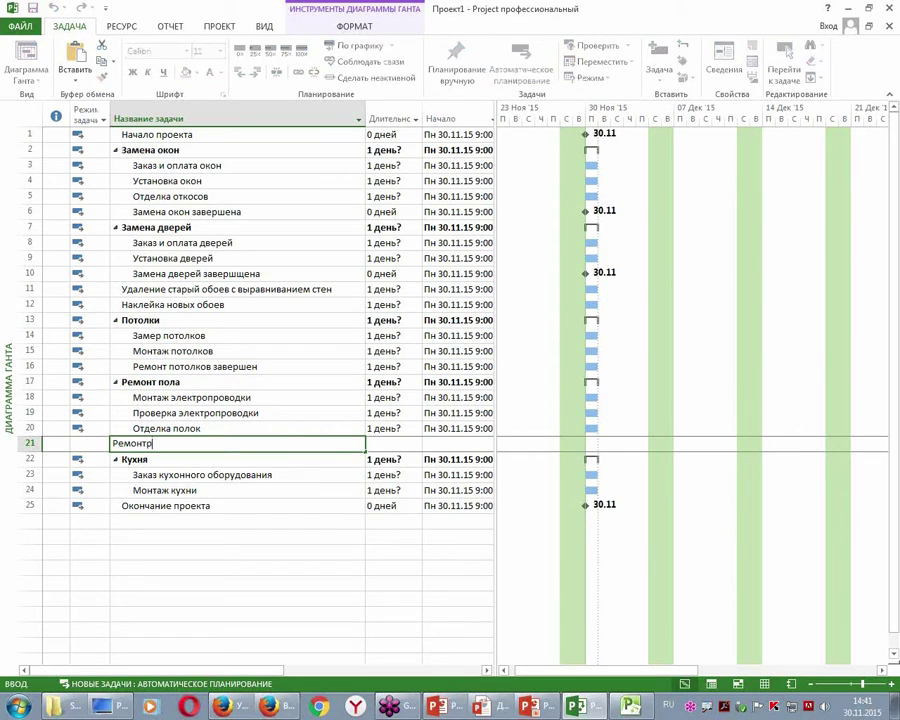
{"action": "key", "text": "BackSpace"}
{"action": "key", "text": "BackSpace"}
{"action": "type", "text": "т полов завершен"}
{"action": "key", "text": "Return"}
Insert the milestone "Кухня сделана" in row 25 at the end of "Кухня" with a duration of 0 days.
{"action": "key", "text": "Down"}
{"action": "key", "text": "Down"}
{"action": "key", "text": "Down"}
{"action": "key", "text": "Insert"}
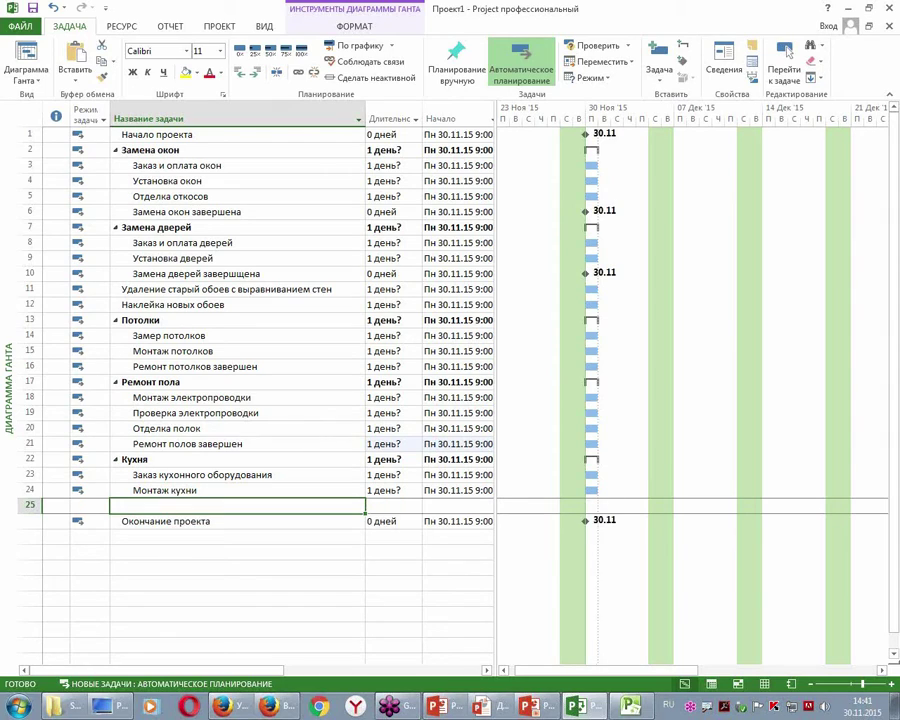
{"action": "type", "text": "Кухня"}
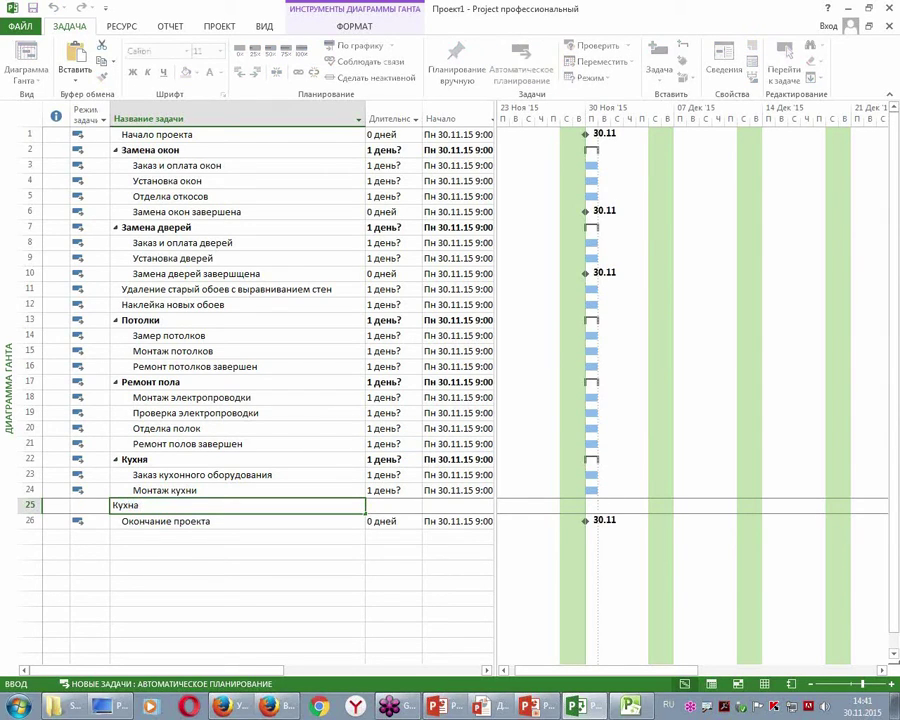
{"action": "key", "text": "BackSpace"}
{"action": "type", "text": "я сделана"}
{"action": "key", "text": "Return"}
{"action": "left_click", "coordinate": [390, 505]}
{"action": "type", "text": "0"}
Set the durations of "Ремонт полов завершен" and "Ремонт потолков завершен" to 0 days.
{"action": "key", "text": "Up"}
{"action": "key", "text": "Up"}
{"action": "key", "text": "Up"}
{"action": "key", "text": "Up"}
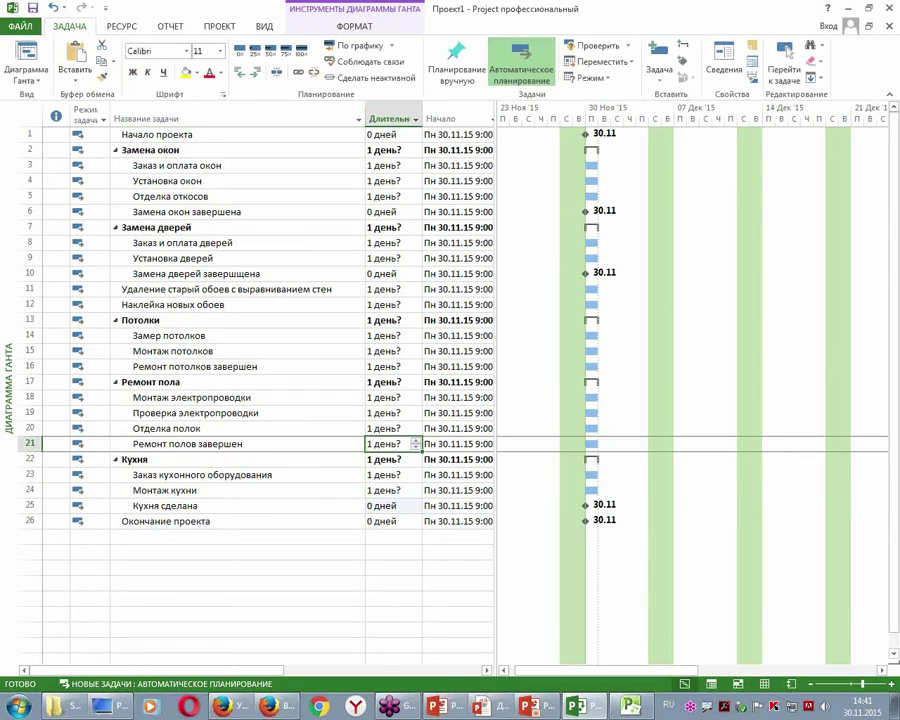
{"action": "type", "text": "0"}
{"action": "key", "text": "Up"}
{"action": "key", "text": "Up"}
{"action": "key", "text": "Up"}
{"action": "key", "text": "Up"}
{"action": "key", "text": "Up"}
{"action": "type", "text": "0"}
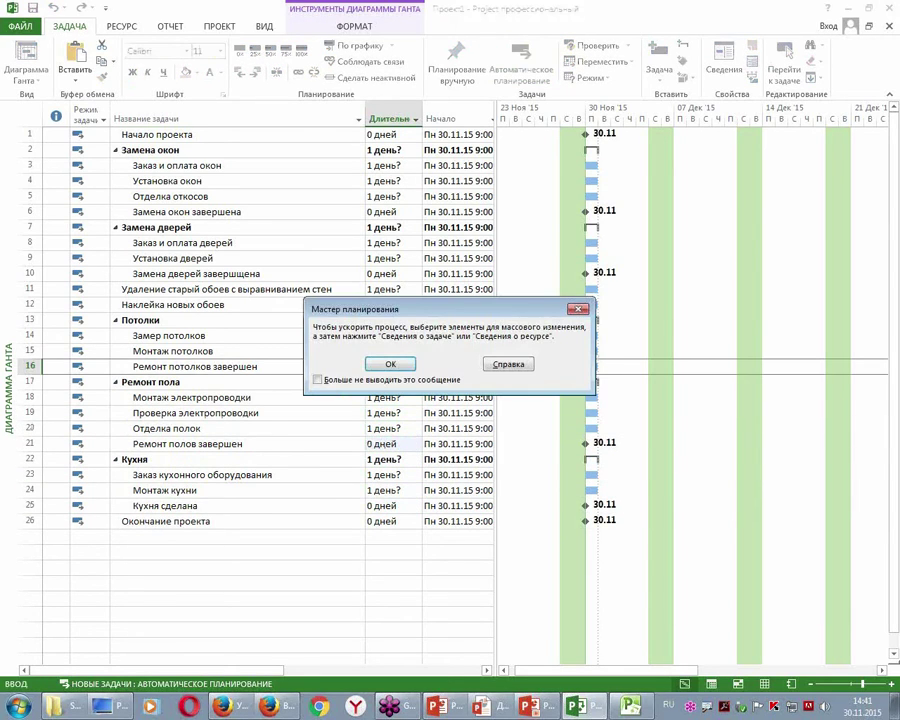
{"action": "key", "text": "Return"}
Set the duration of "Наклейка новых обоев" in row 12 to 0 days.
{"action": "key", "text": "Up"}
{"action": "key", "text": "Up"}
{"action": "key", "text": "Up"}
{"action": "key", "text": "Up"}
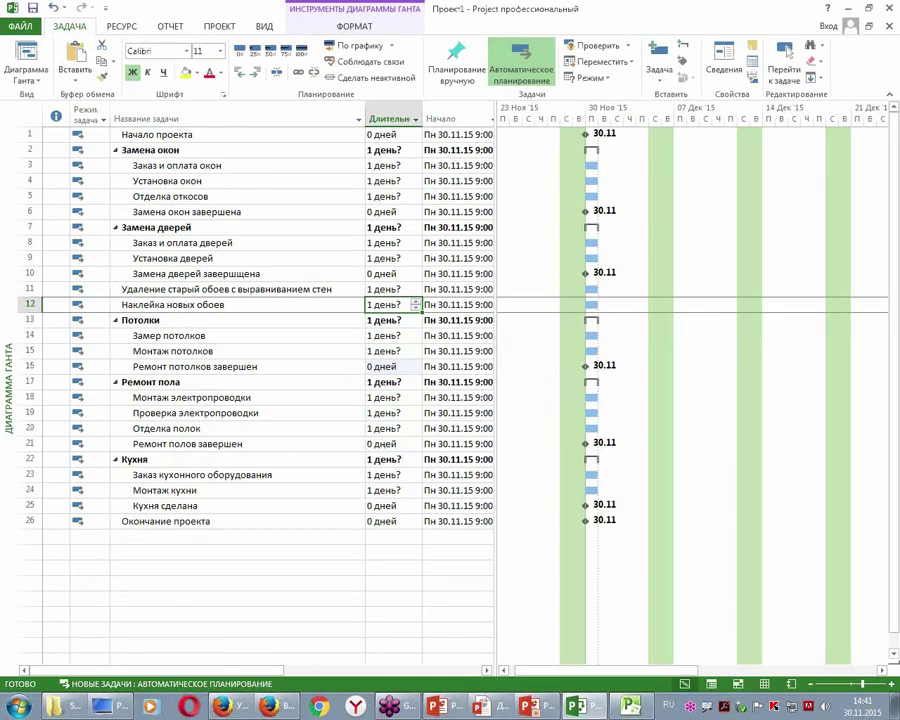
{"action": "type", "text": "0"}
{"action": "key", "text": "Up"}
{"action": "key", "text": "Up"}
{"action": "key", "text": "Up"}
{"action": "key", "text": "Up"}
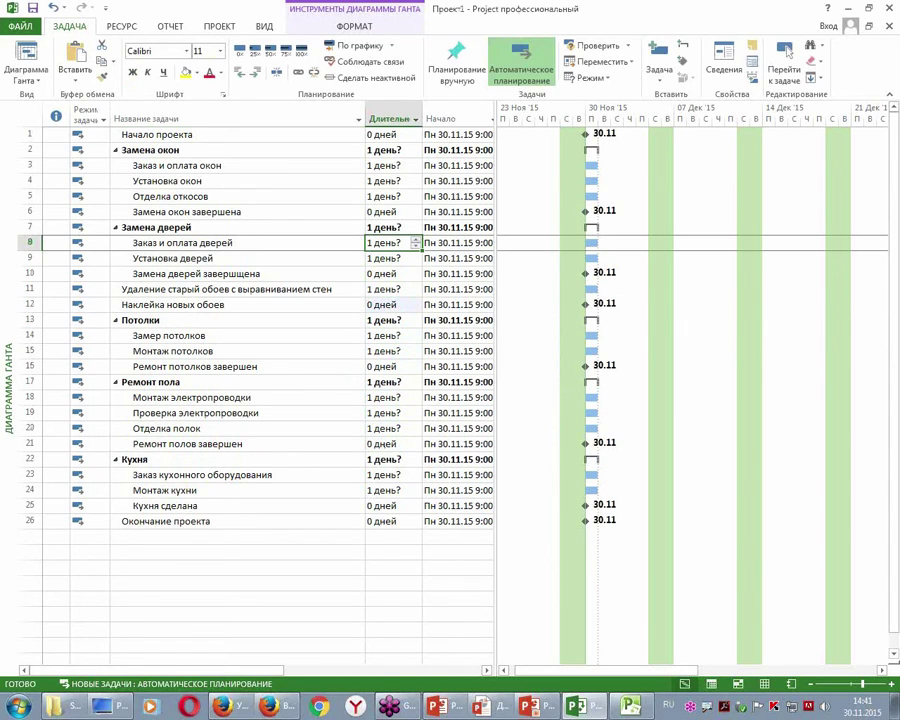
{"action": "left_click", "coordinate": [336, 28]}
{"action": "left_click", "coordinate": [17, 68]}
{"action": "left_click_drag", "start_coordinate": [225, 36], "coordinate": [899, 38]}
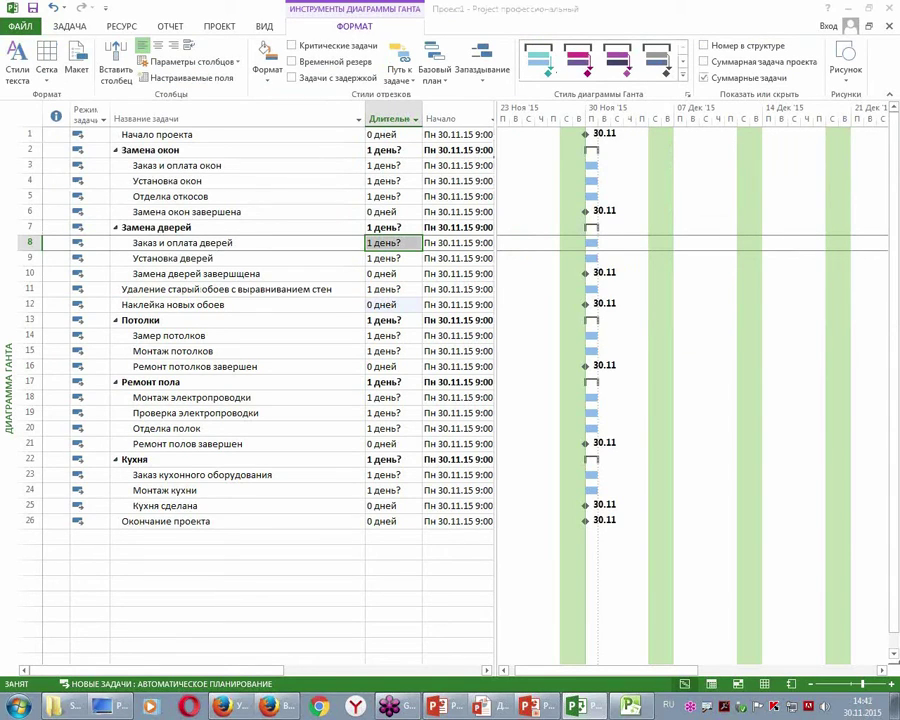
{"action": "left_click", "coordinate": [322, 457]}
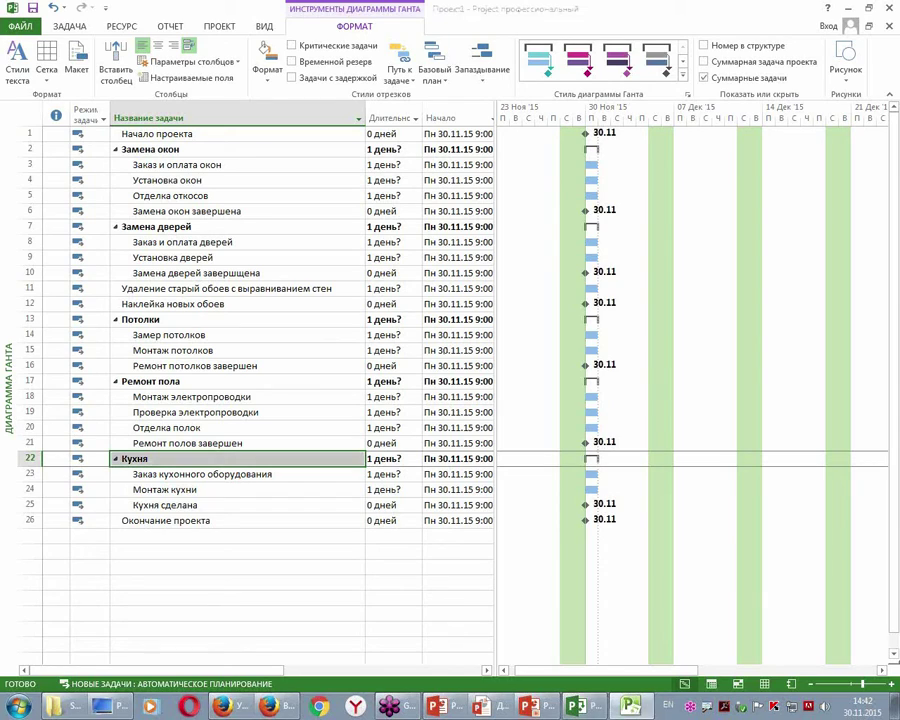
Set the duration of "Заказ и оплата окон" to 8 days.
{"action": "left_click", "coordinate": [372, 166]}
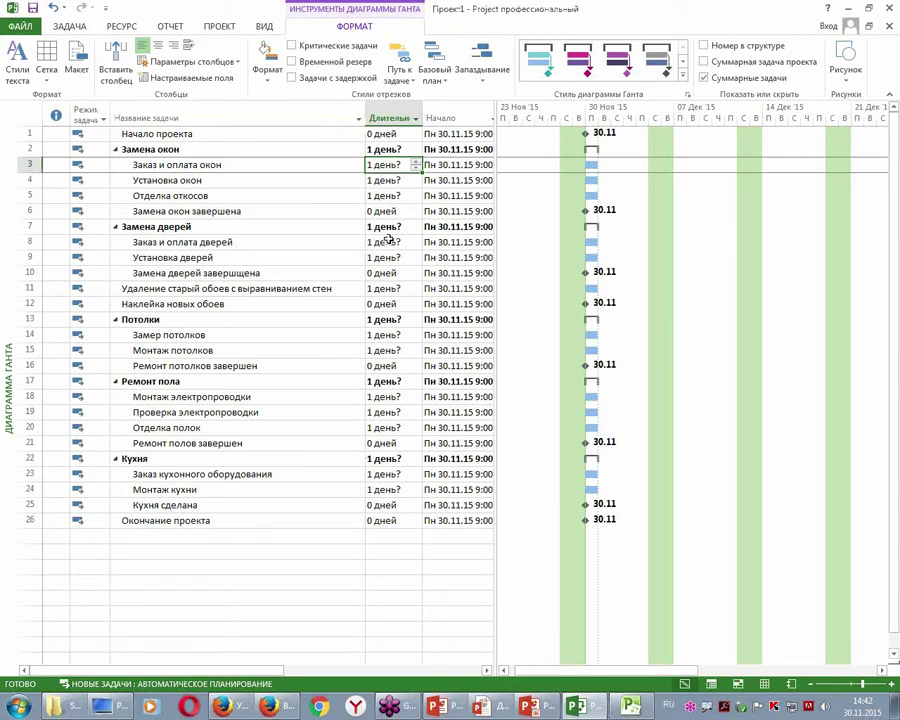
{"action": "type", "text": "8"}
{"action": "key", "text": "Return"}
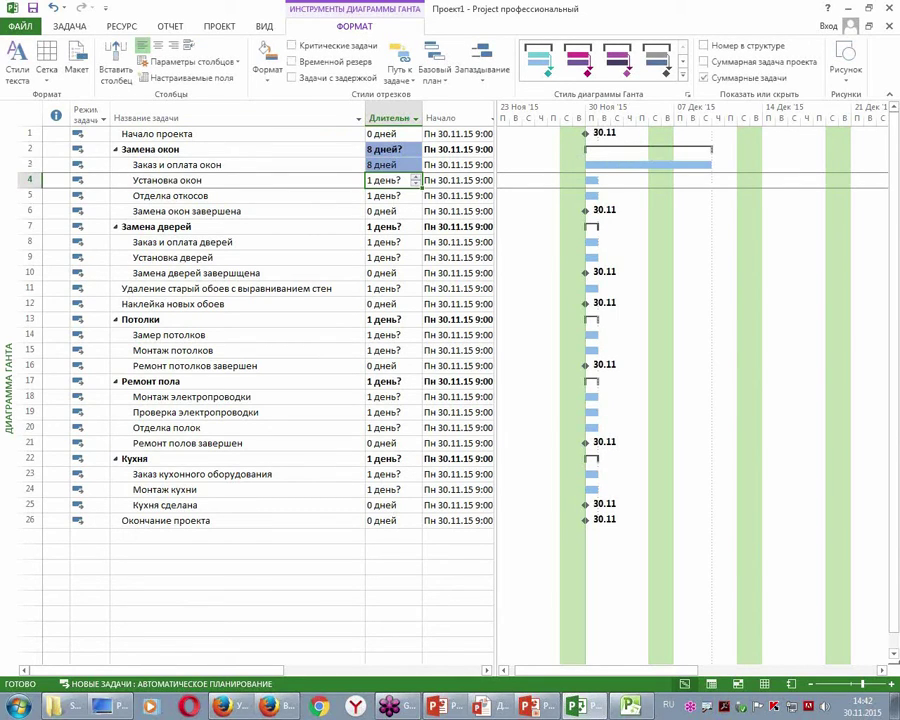
Set the durations of "Установка окон" and "Отделка откосов" to 2 days each.
{"action": "type", "text": "2"}
{"action": "key", "text": "Return"}
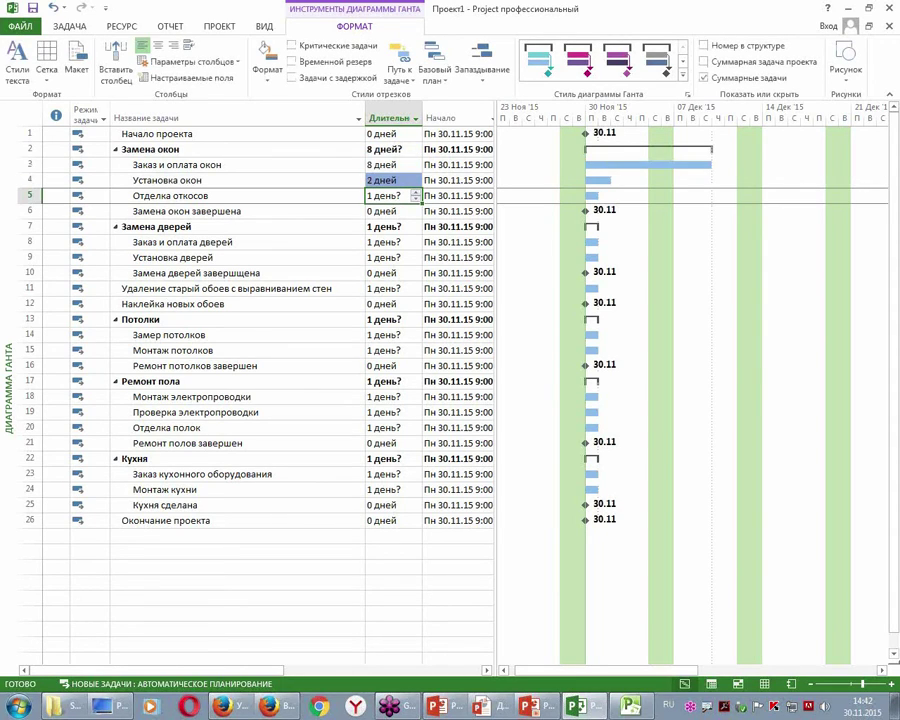
{"action": "type", "text": "2"}
{"action": "key", "text": "Return"}
Set the duration of "Заказ и оплата дверей" to 2 days and of "Установка дверей" to 3 days.
{"action": "left_click", "coordinate": [390, 242]}
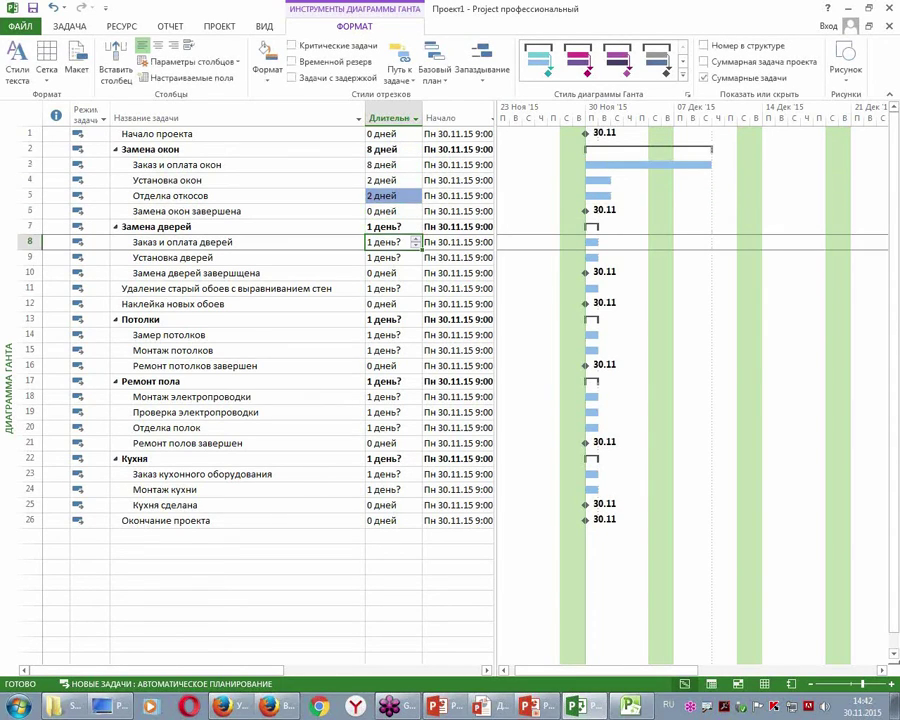
{"action": "type", "text": "2"}
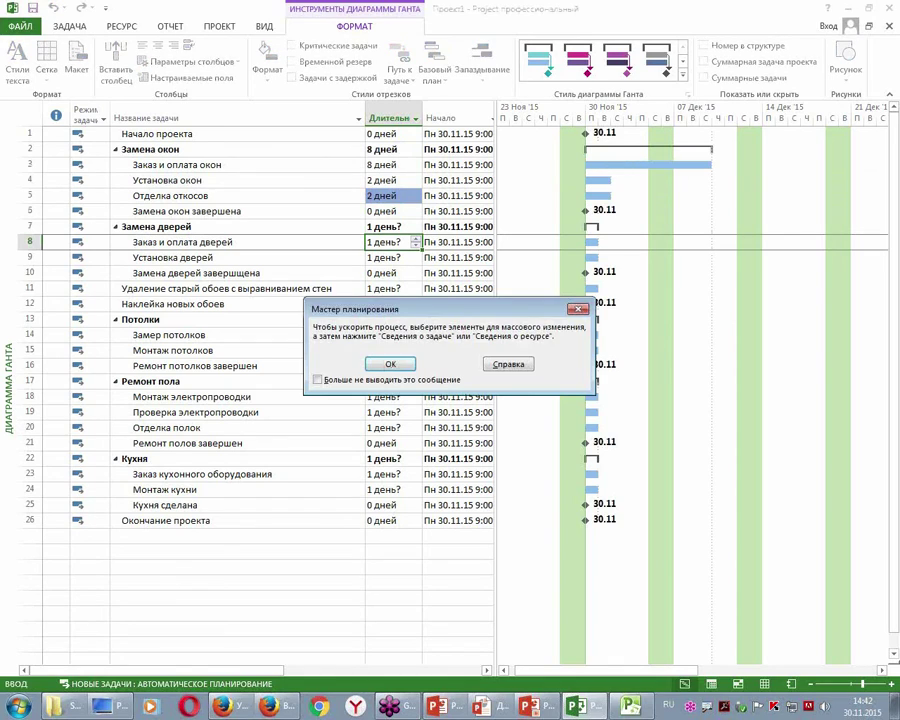
{"action": "key", "text": "Return"}
{"action": "type", "text": "2"}
{"action": "key", "text": "BackSpace"}
{"action": "type", "text": "3"}
{"action": "key", "text": "Return"}
{"action": "key", "text": "Return"}
{"action": "key", "text": "Return"}
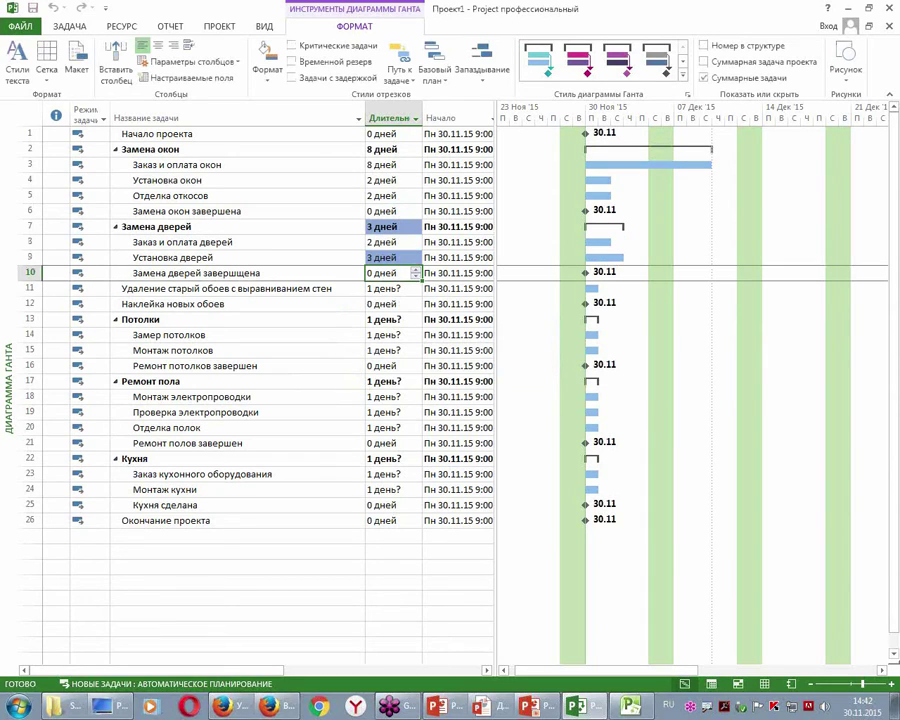
Set the duration of "Удаление старый обоев с выравниванием стен" in row 11 to 4 days.
{"action": "left_click", "coordinate": [388, 288]}
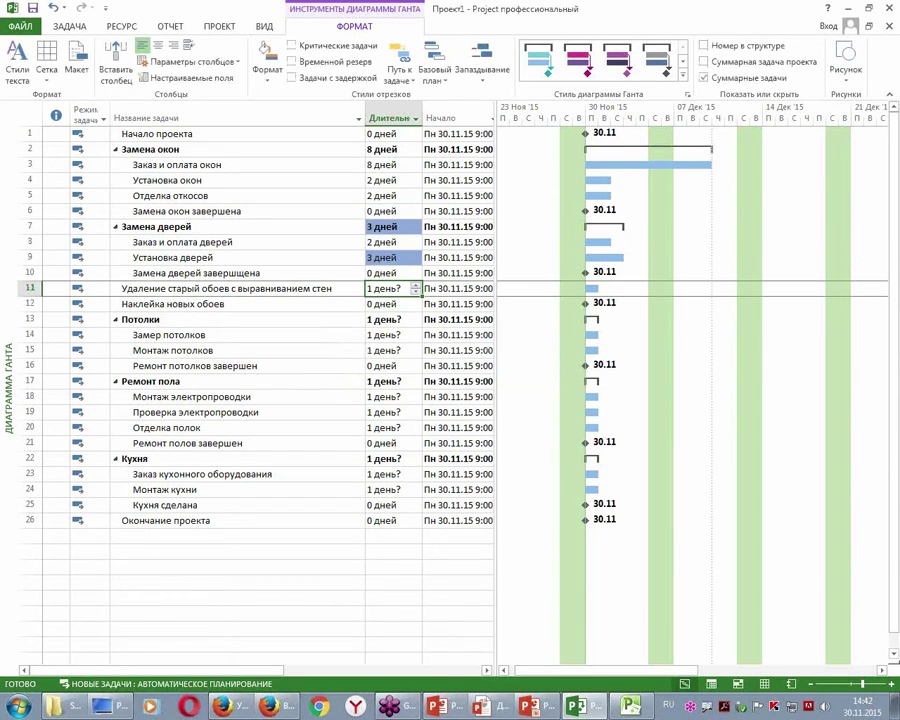
{"action": "type", "text": "4"}
{"action": "key", "text": "Return"}
Set the durations of "Замер потолков" and "Монтаж потолков" to 2 days each.
{"action": "key", "text": "Return"}
{"action": "key", "text": "Return"}
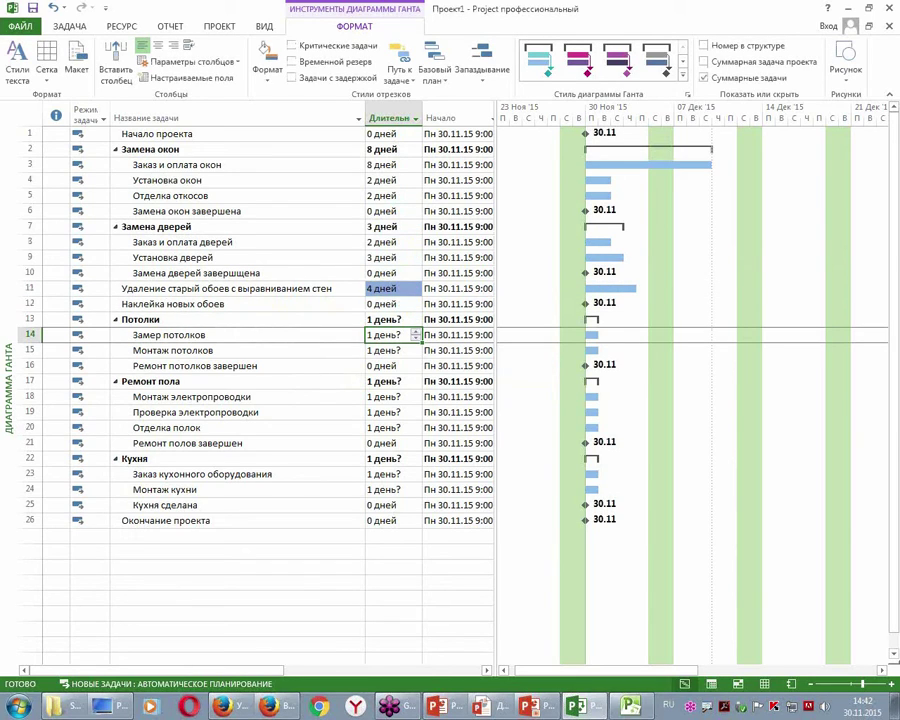
{"action": "type", "text": "2"}
{"action": "key", "text": "Return"}
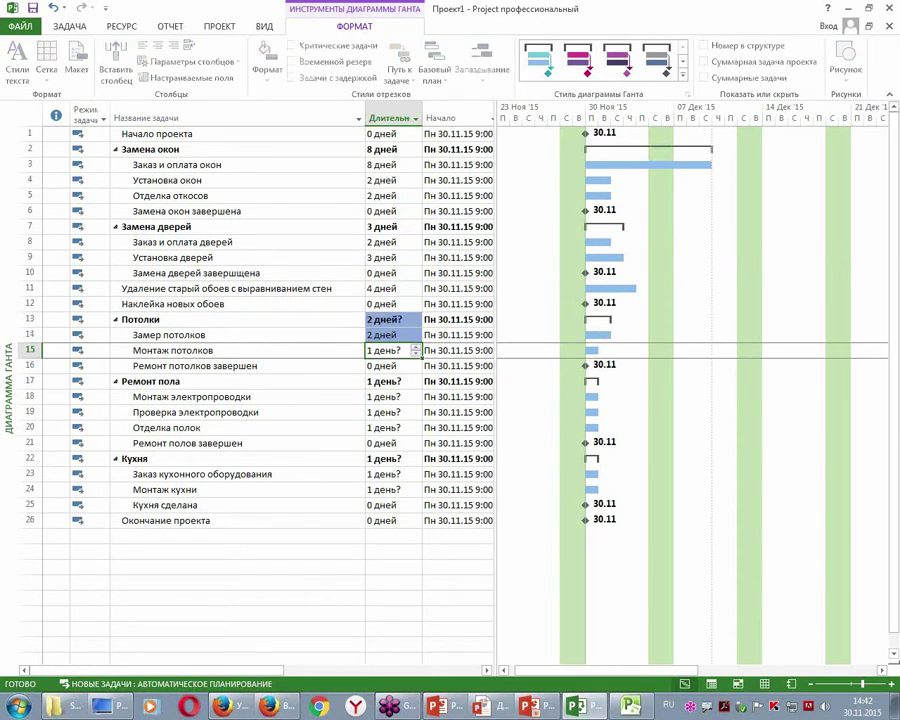
{"action": "type", "text": "2"}
{"action": "key", "text": "Return"}
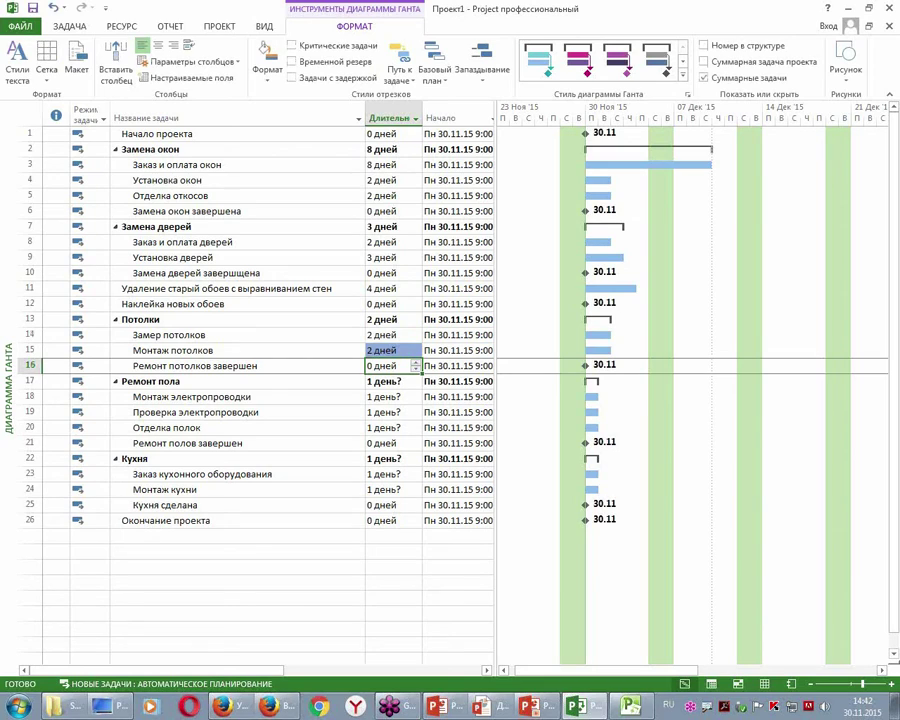
Set the duration of "Монтаж электропроводки" under "Ремонт пола" to 8 days.
{"action": "key", "text": "Return"}
{"action": "key", "text": "Return"}
{"action": "key", "text": "Return"}
{"action": "key", "text": "Up"}
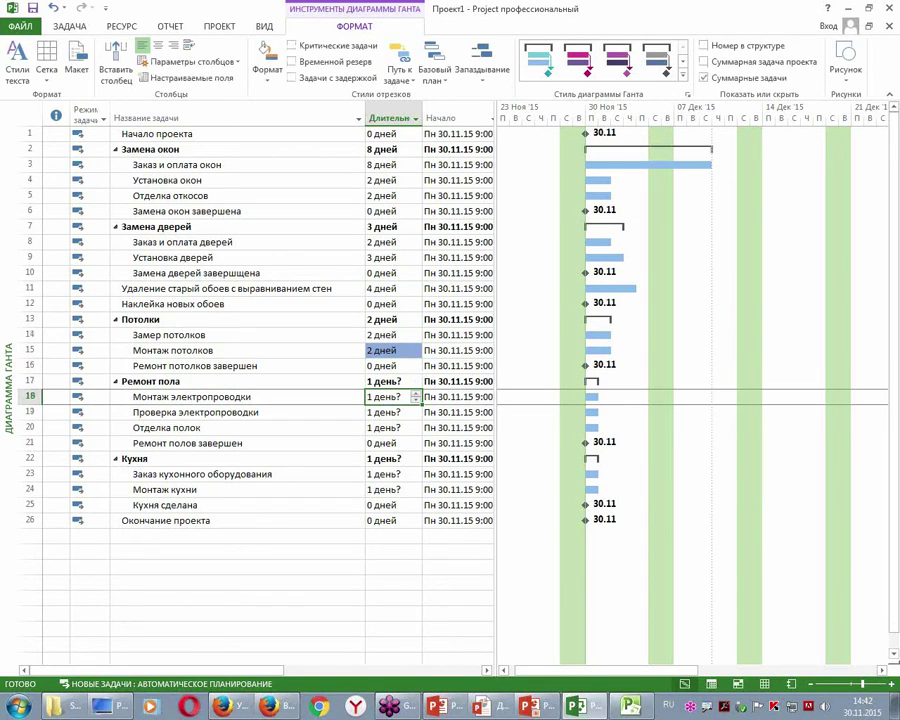
{"action": "type", "text": "8"}
{"action": "key", "text": "Return"}
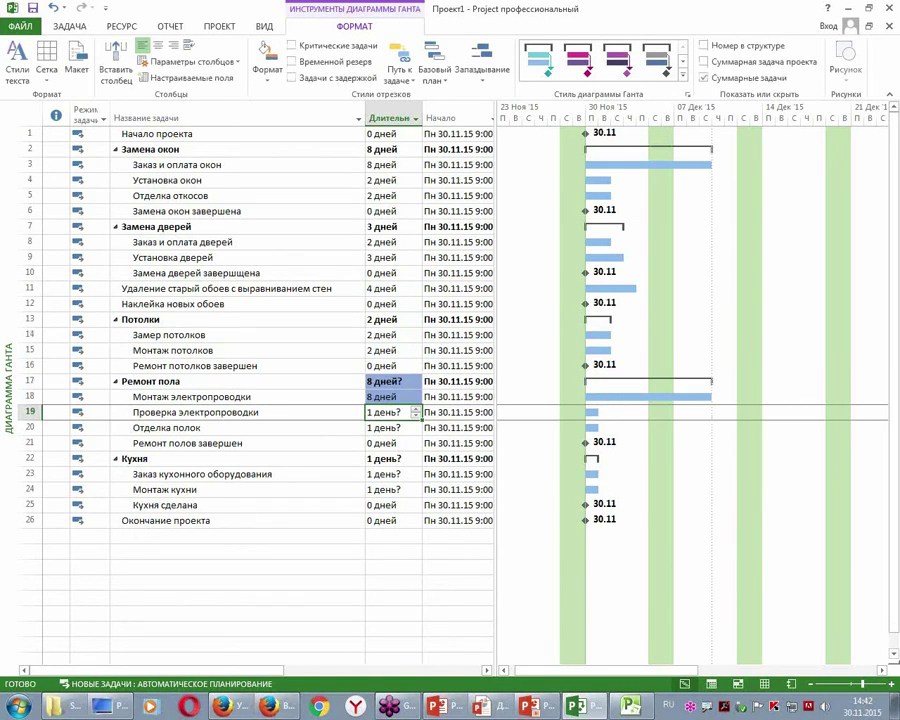
Set the duration of "Проверка электропроводки" to 5 days and of "Отделка полок" to 6 days.
{"action": "type", "text": "5"}
{"action": "key", "text": "Return"}
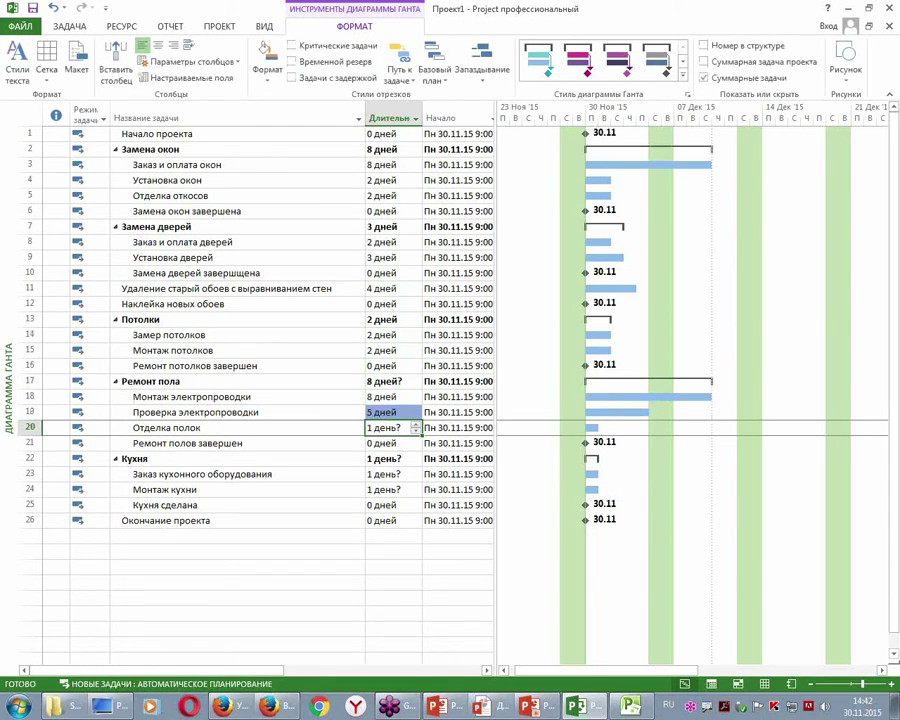
{"action": "type", "text": "6"}
{"action": "key", "text": "Return"}
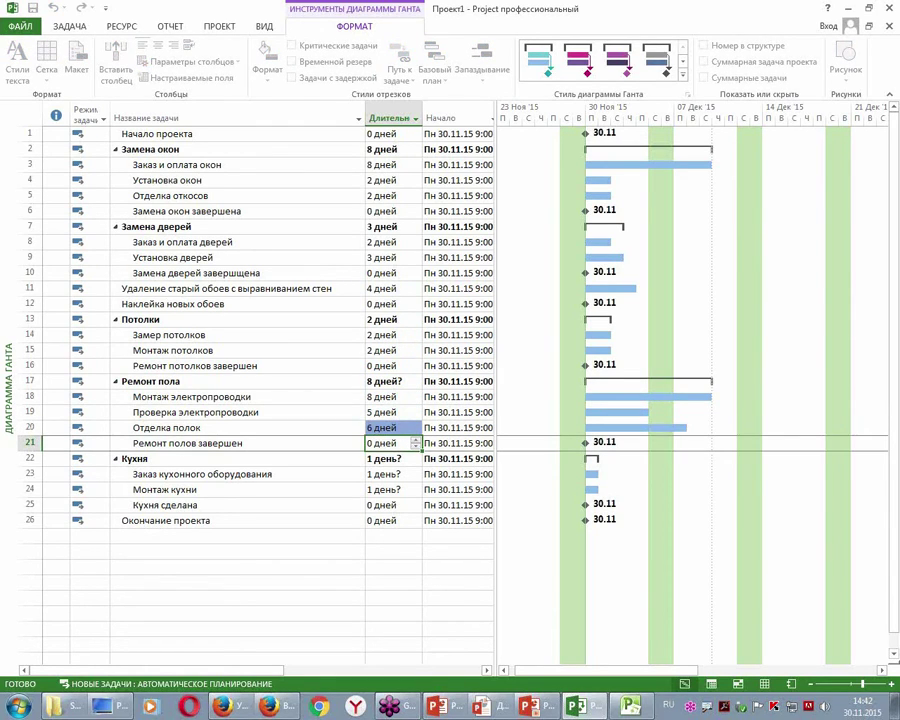
Set the duration of "Заказ кухонного оборудования" to 5 days and of "Монтаж кухни" to 3 days.
{"action": "key", "text": "Down"}
{"action": "key", "text": "Down"}
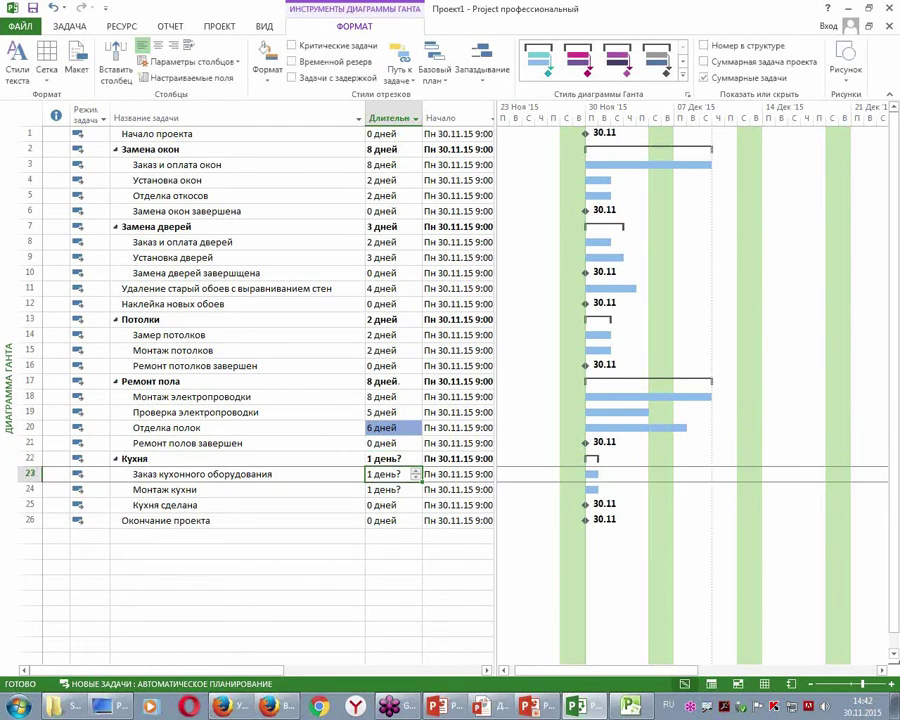
{"action": "type", "text": "5"}
{"action": "key", "text": "Return"}
{"action": "type", "text": "3"}
{"action": "key", "text": "Return"}
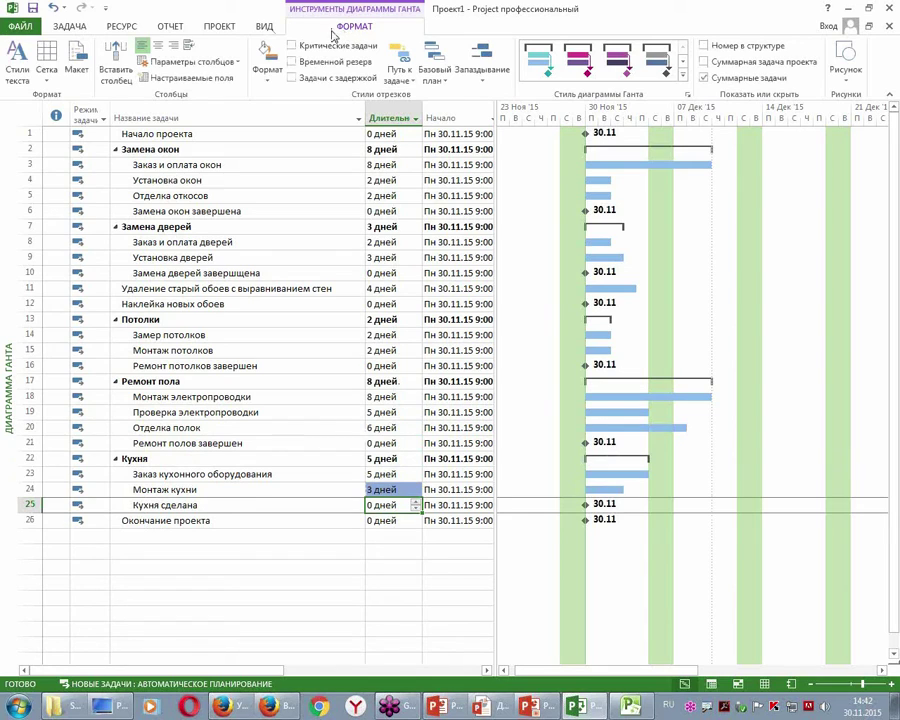
{"action": "left_click", "coordinate": [16, 62]}
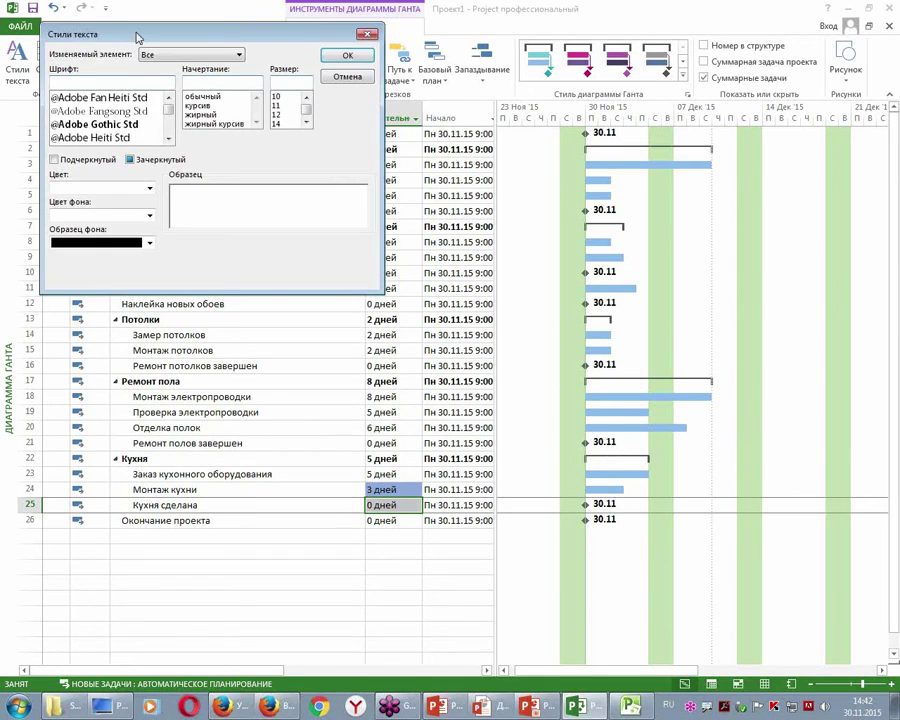
{"action": "key", "text": "Escape"}
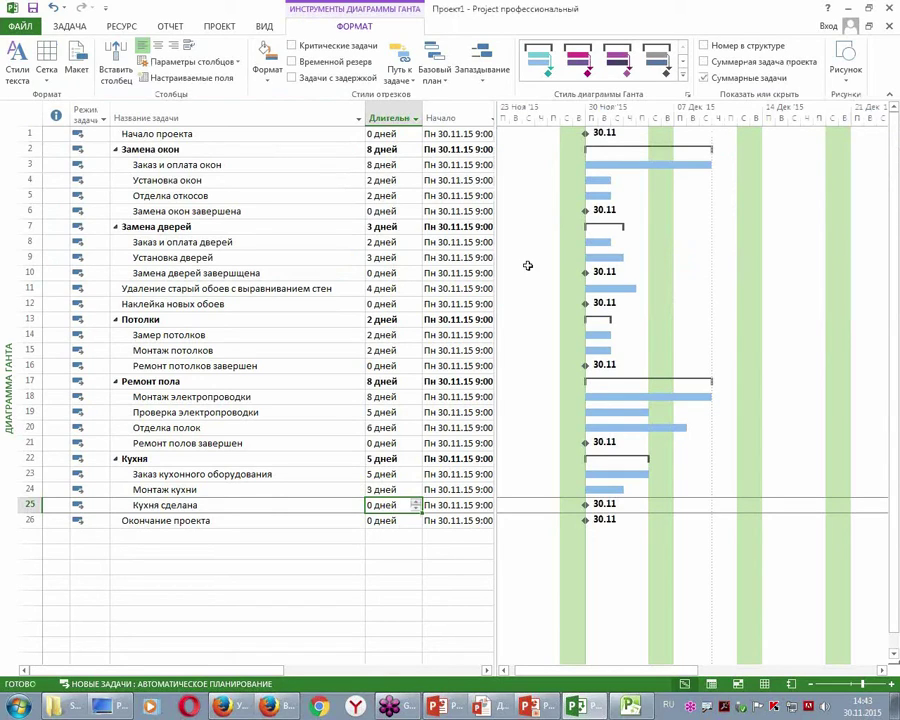
{"action": "left_click", "coordinate": [320, 272]}
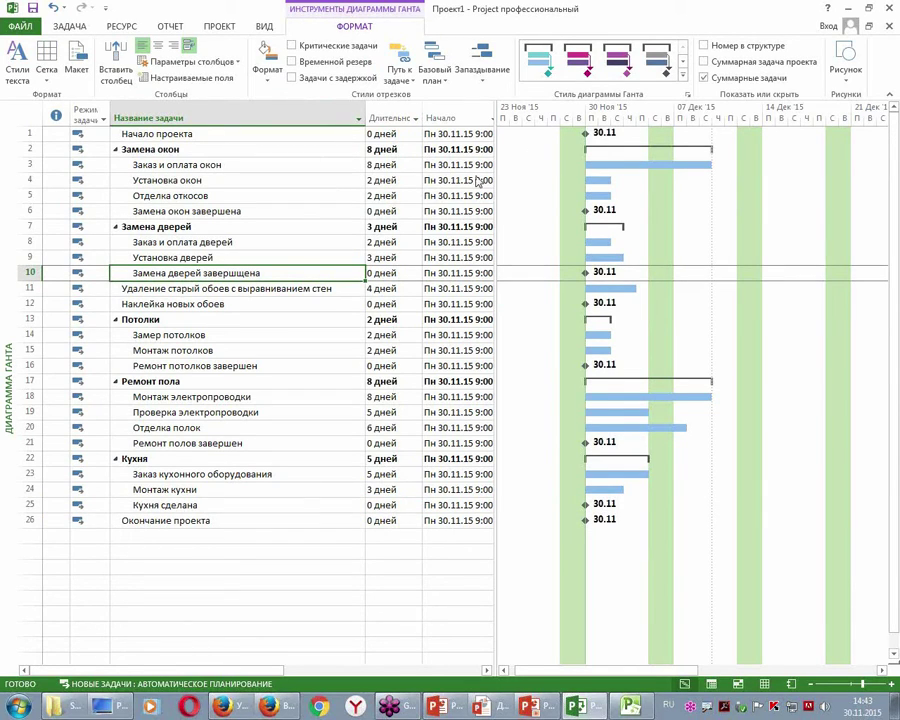
{"action": "left_click", "coordinate": [313, 168]}
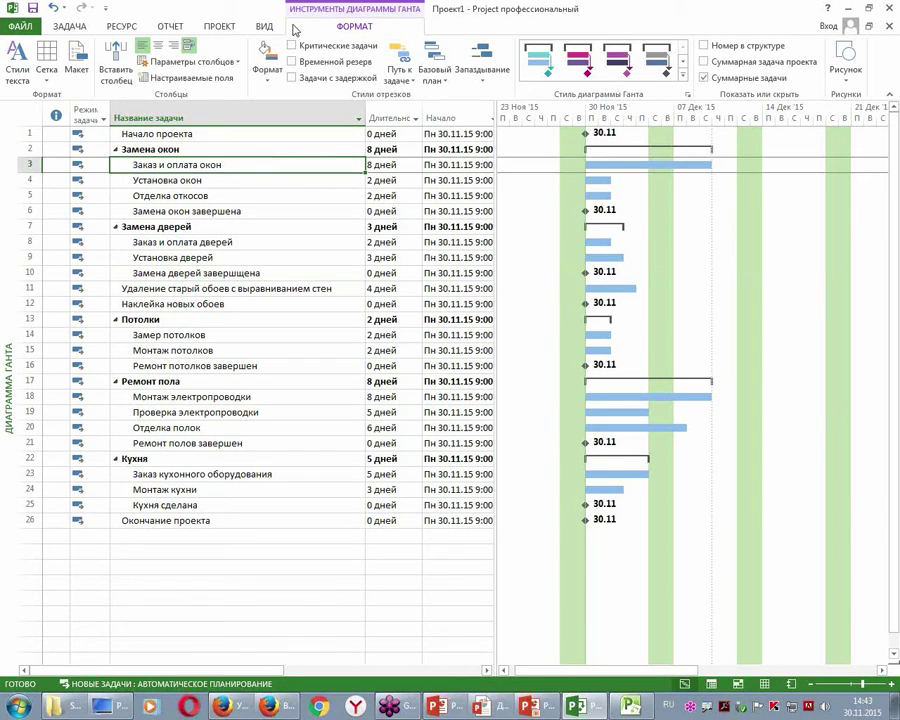
Check the start date and scheduling settings in the project information.
{"action": "left_click", "coordinate": [219, 26]}
{"action": "left_click", "coordinate": [137, 56]}
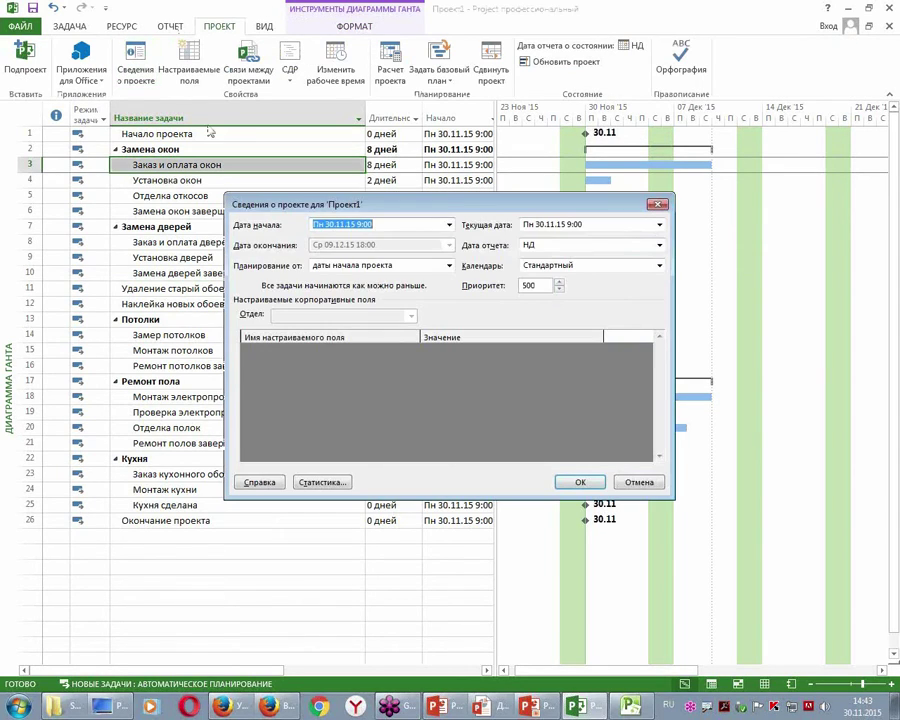
{"action": "left_click", "coordinate": [657, 204]}
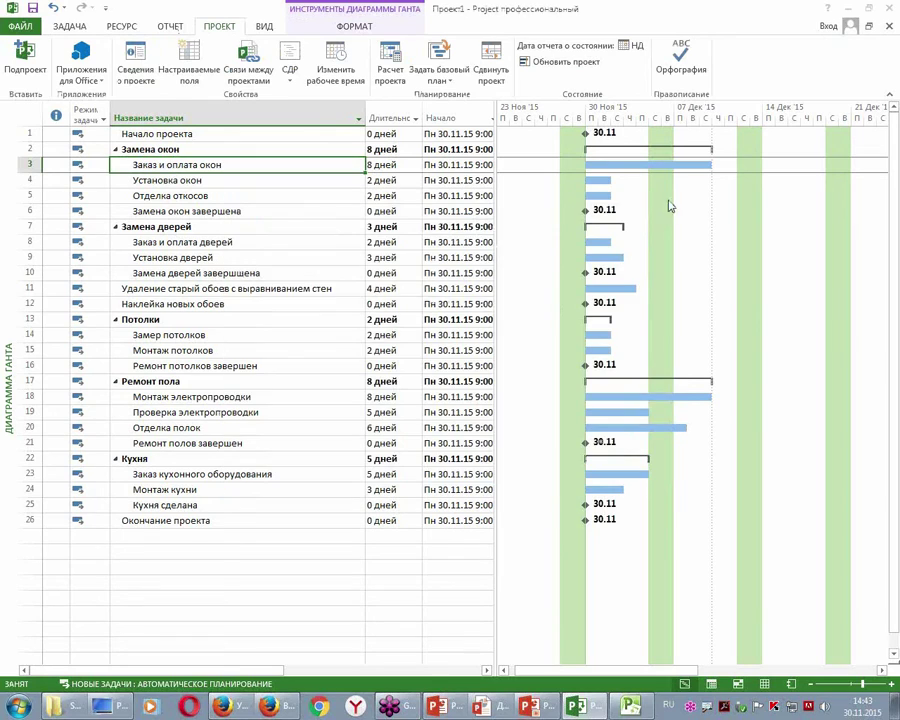
Widen the task table to show the "Окончание" column and view the start date calendar of "Заказ и оплата окон".
{"action": "left_click", "coordinate": [485, 166]}
{"action": "left_click_drag", "start_coordinate": [495, 200], "coordinate": [612, 200]}
{"action": "left_click", "coordinate": [493, 166]}
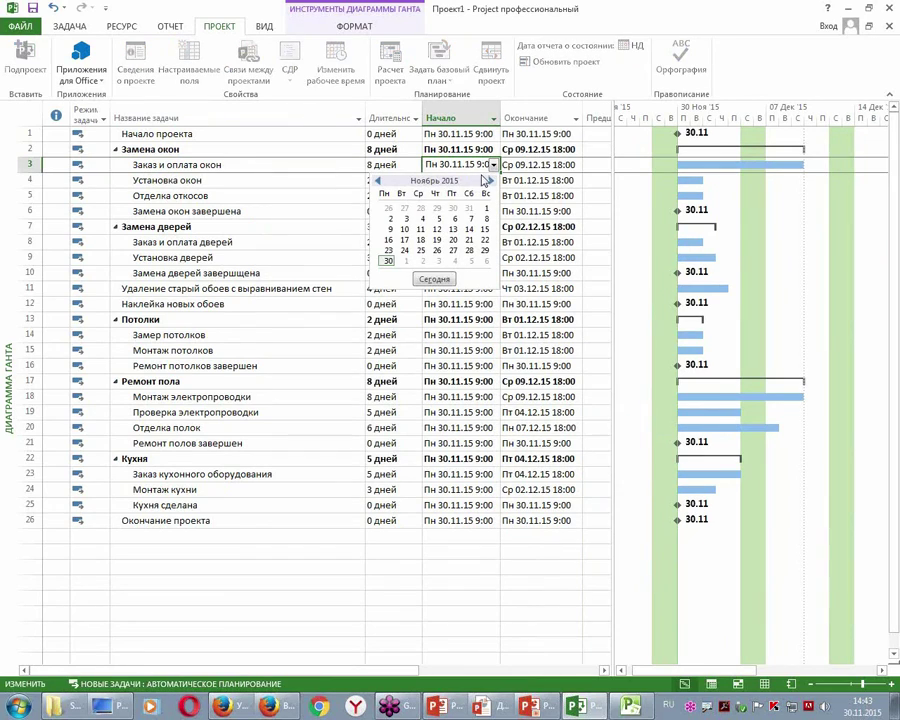
{"action": "key", "text": "Escape"}
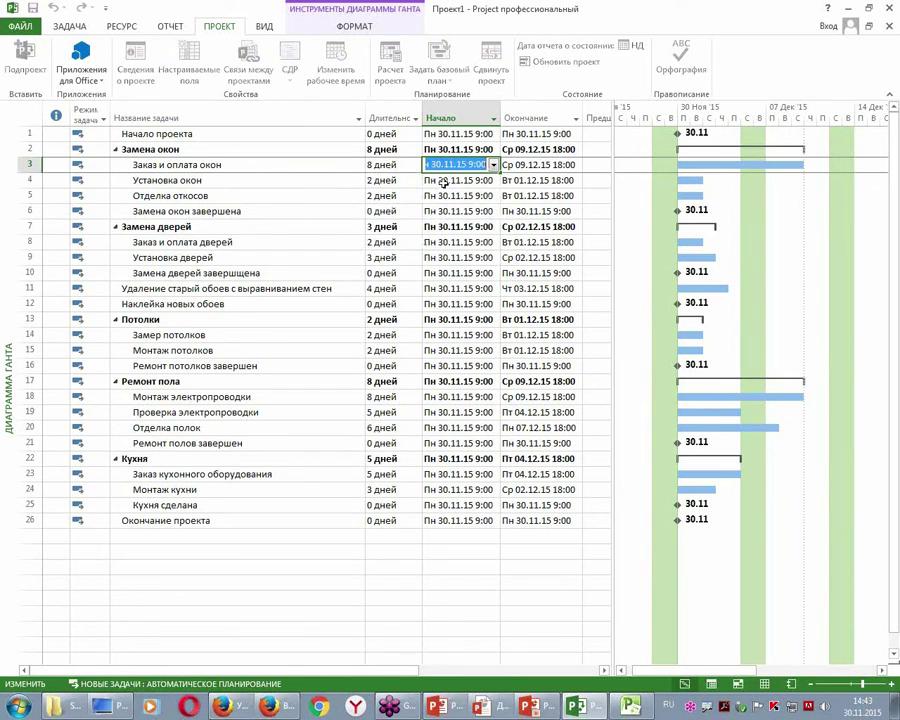
Set the start of "Установка окон" to 10.12.15, moving the task without adding a link.
{"action": "left_click", "coordinate": [480, 180]}
{"action": "left_click", "coordinate": [494, 181]}
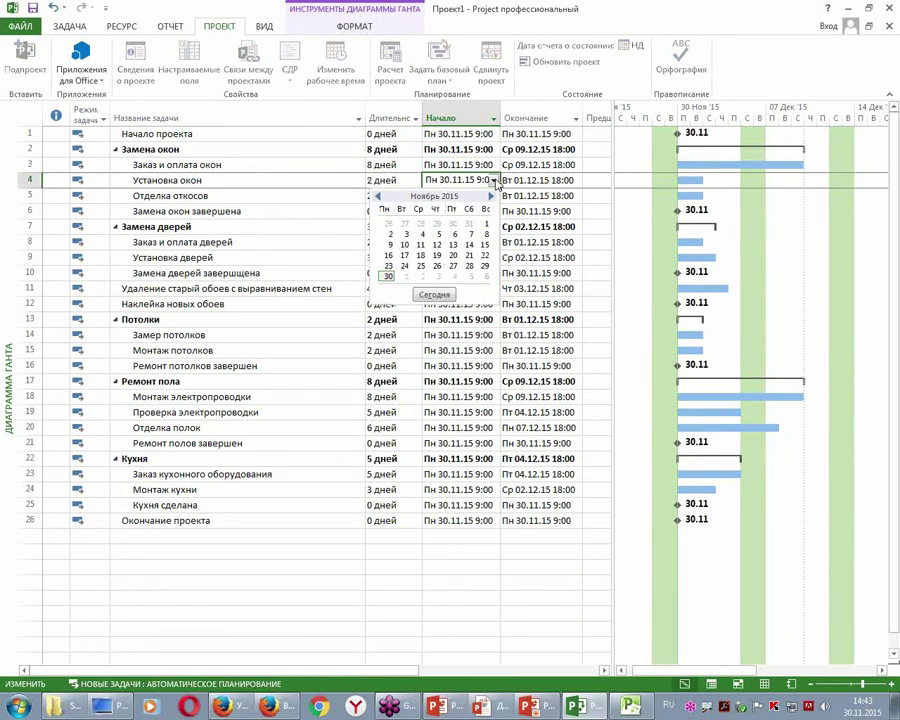
{"action": "left_click", "coordinate": [490, 196]}
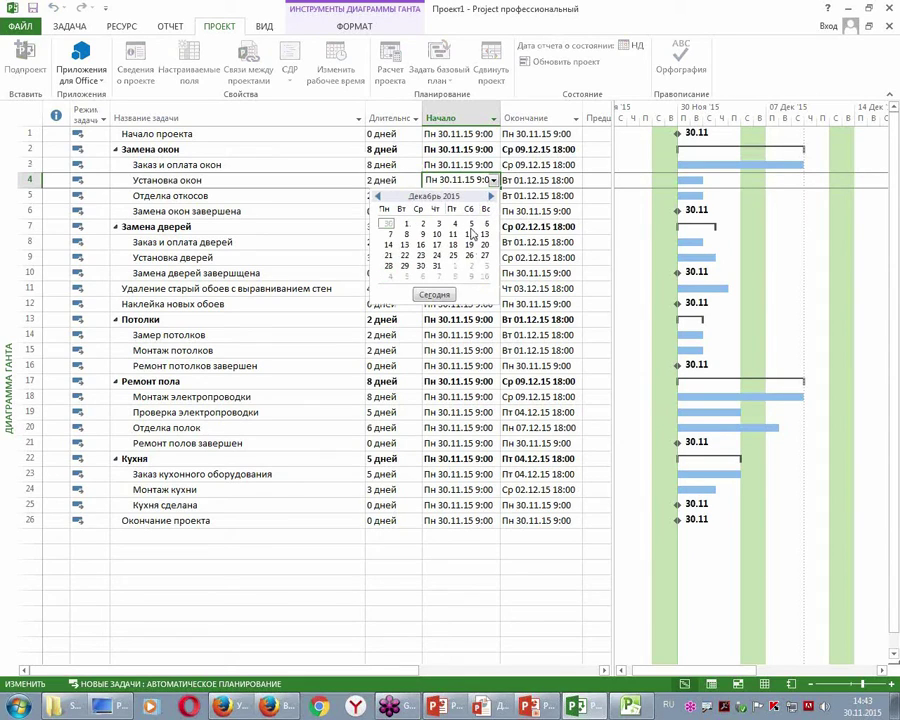
{"action": "key", "text": "Escape"}
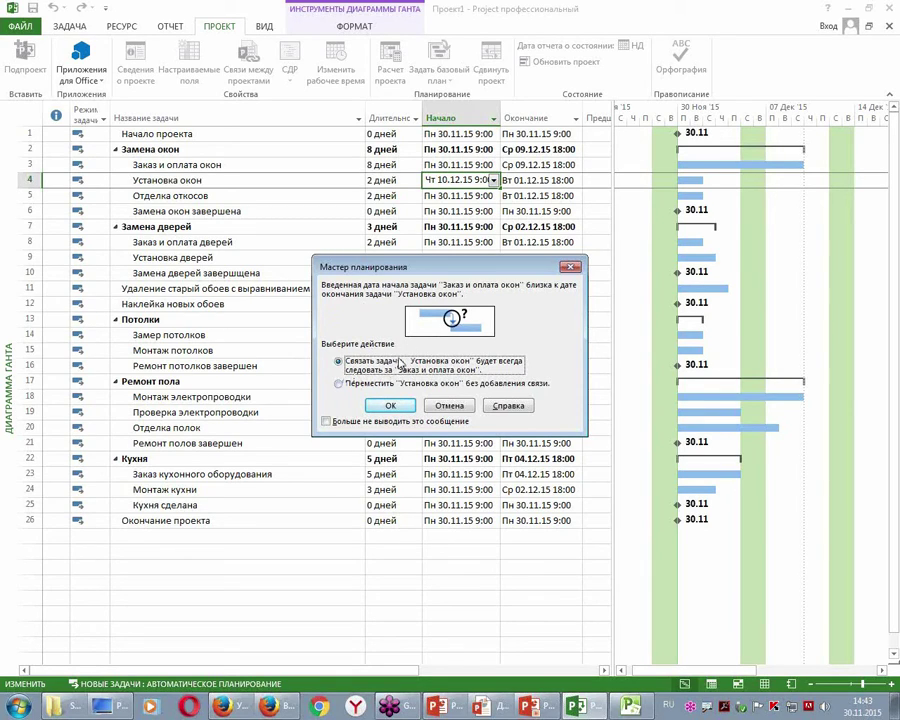
{"action": "left_click", "coordinate": [339, 384]}
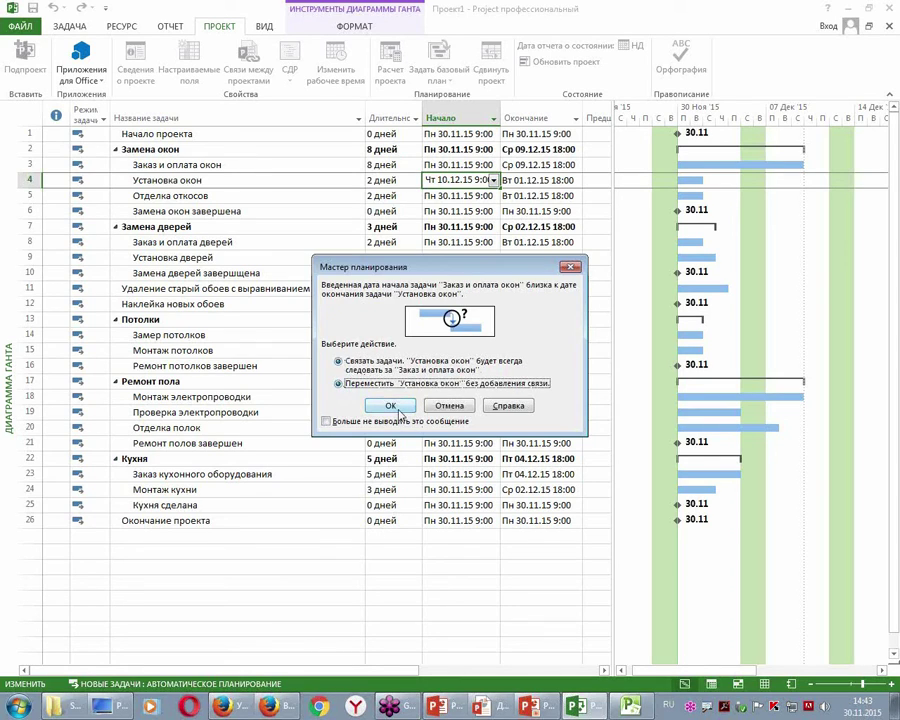
{"action": "left_click", "coordinate": [391, 405]}
{"action": "left_click", "coordinate": [432, 272]}
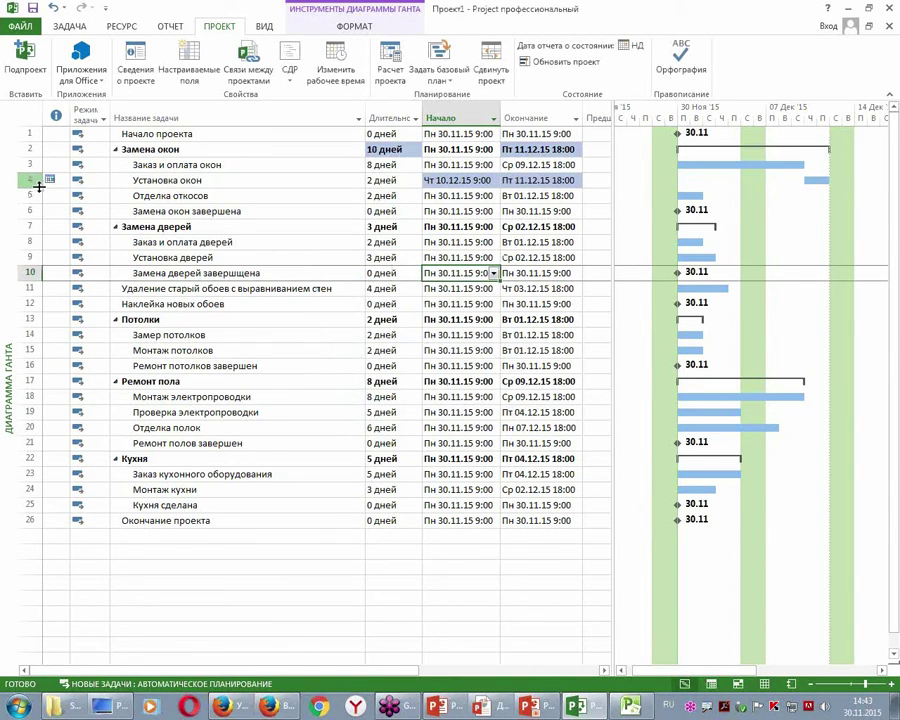
{"action": "mouse_move", "coordinate": [32, 157]}
{"action": "left_mouse_down"}
{"action": "mouse_move", "coordinate": [46, 210]}
{"action": "mouse_move", "coordinate": [64, 208]}
{"action": "mouse_move", "coordinate": [72, 192]}
{"action": "left_mouse_up"}
Set the start of "Отделка откосов" in row 5 to 15.12.15.
{"action": "left_click", "coordinate": [477, 196]}
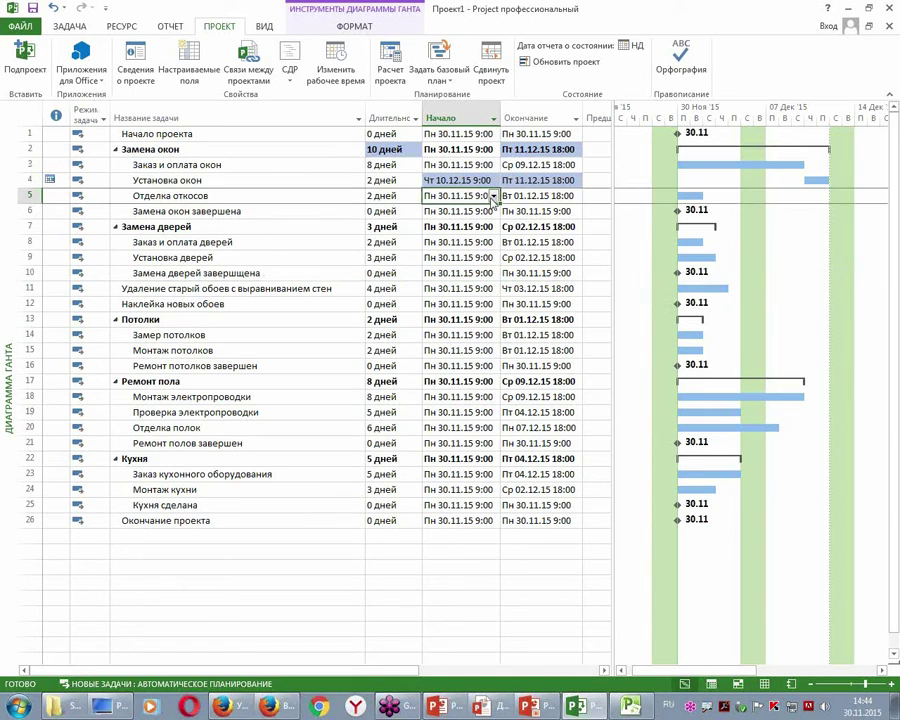
{"action": "left_click", "coordinate": [493, 196]}
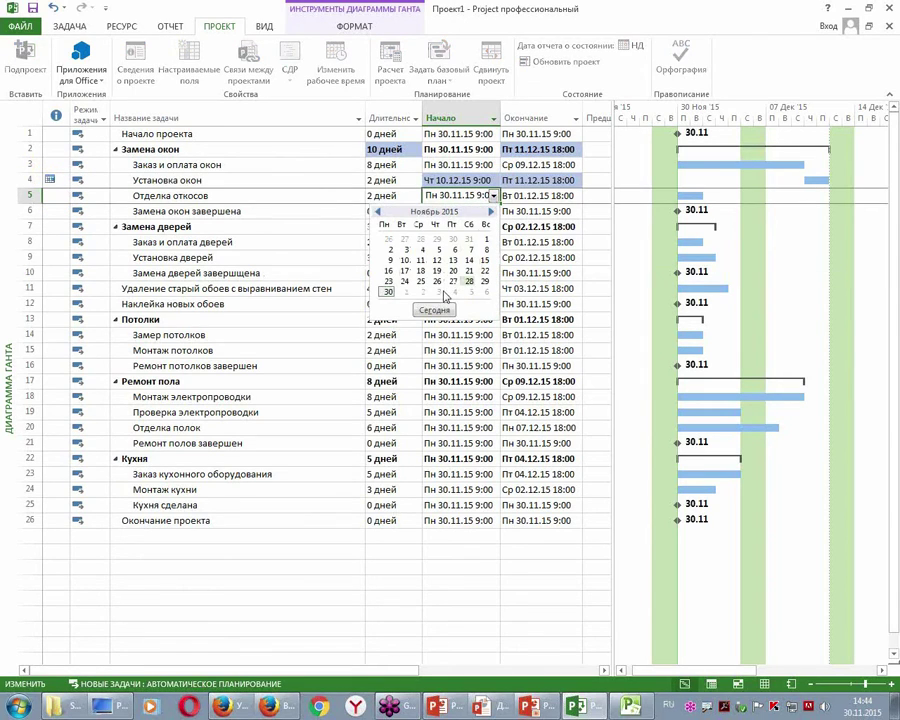
{"action": "left_click", "coordinate": [490, 212]}
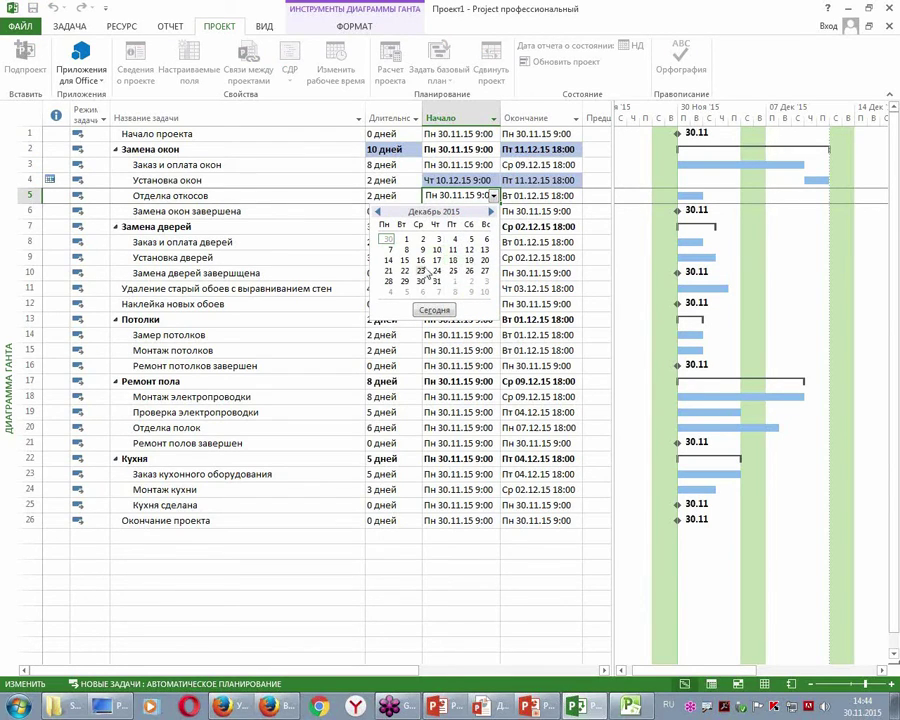
{"action": "left_click", "coordinate": [404, 260]}
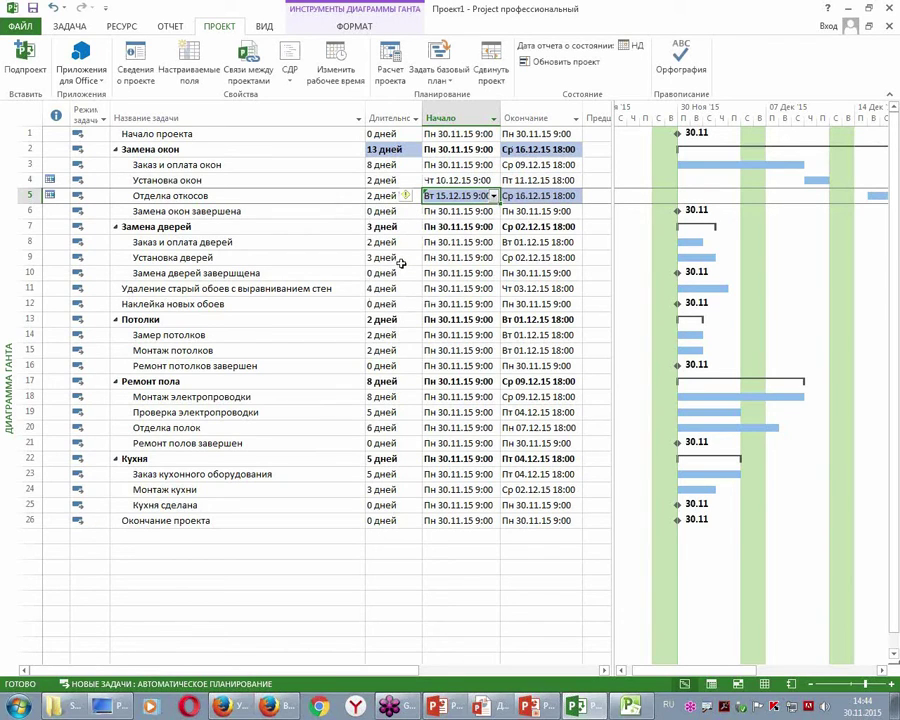
Try to set the start of "Заказ и оплата дверей" to 18.11.15, choosing not to move the task.
{"action": "left_click", "coordinate": [472, 242]}
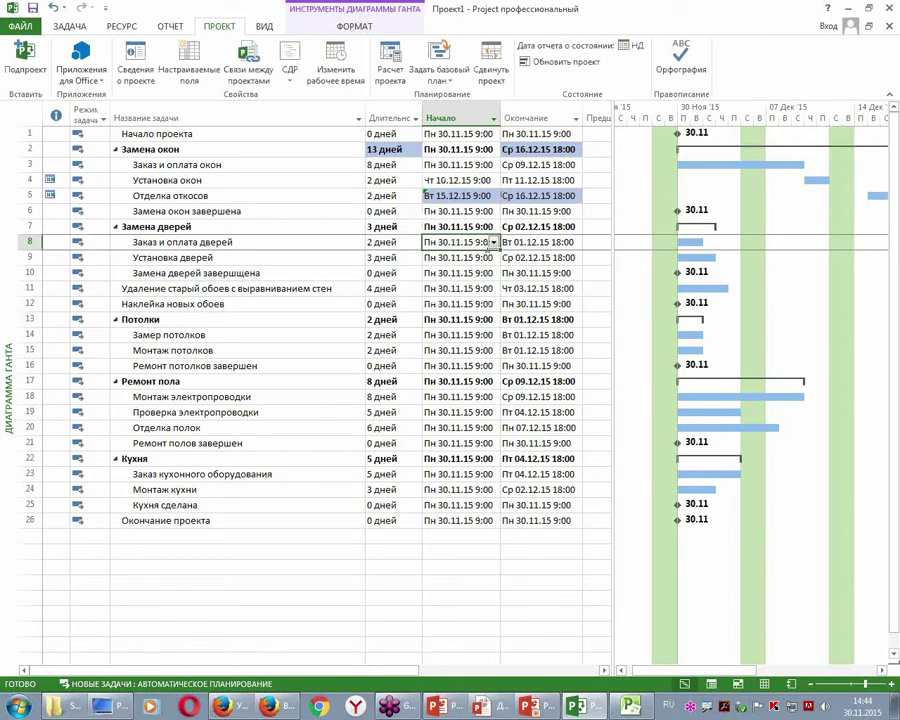
{"action": "left_click", "coordinate": [493, 243]}
{"action": "left_click", "coordinate": [414, 315]}
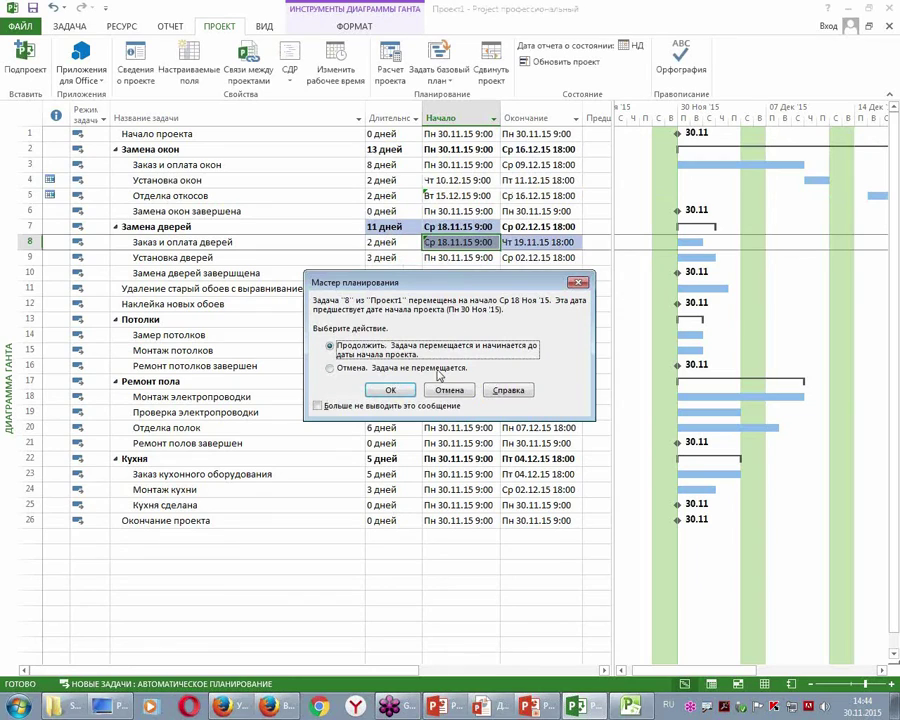
{"action": "left_click", "coordinate": [348, 369]}
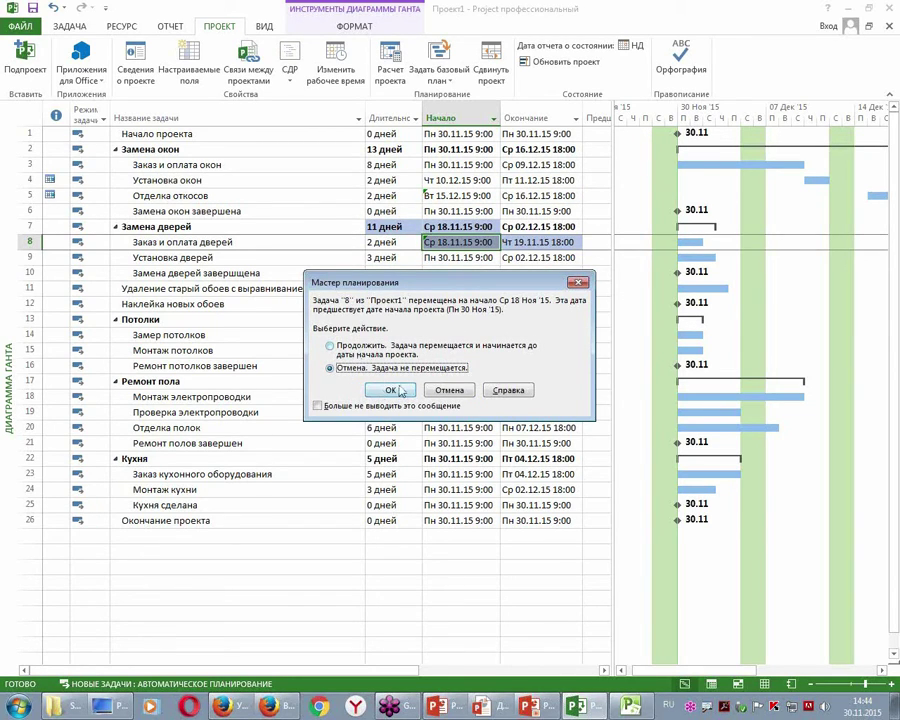
{"action": "left_click", "coordinate": [391, 390]}
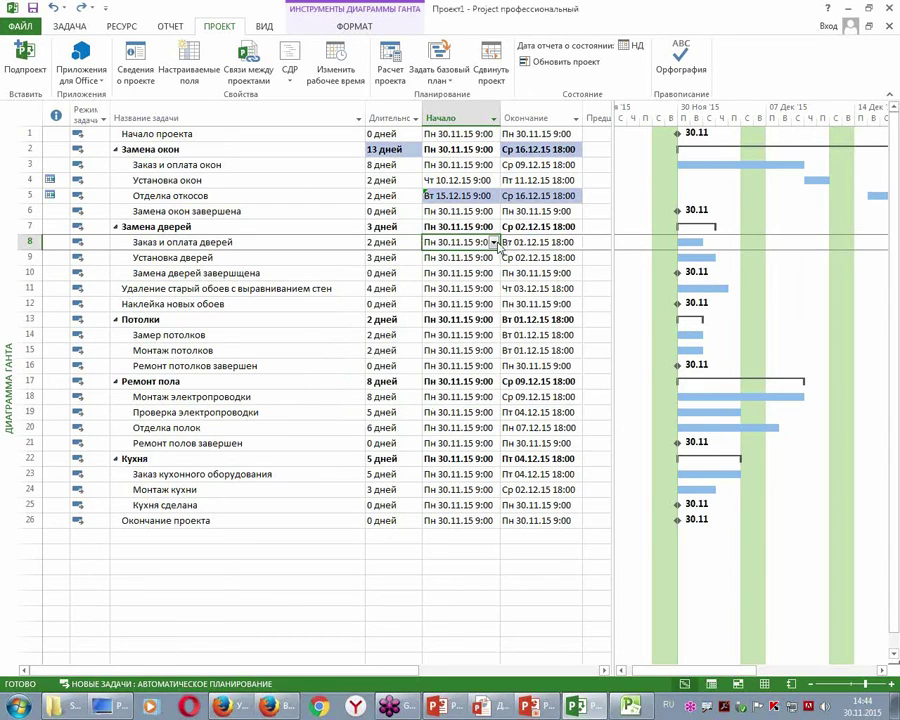
Set the start of "Заказ и оплата дверей" to 16.12.15.
{"action": "left_click", "coordinate": [494, 243]}
{"action": "left_click", "coordinate": [491, 258]}
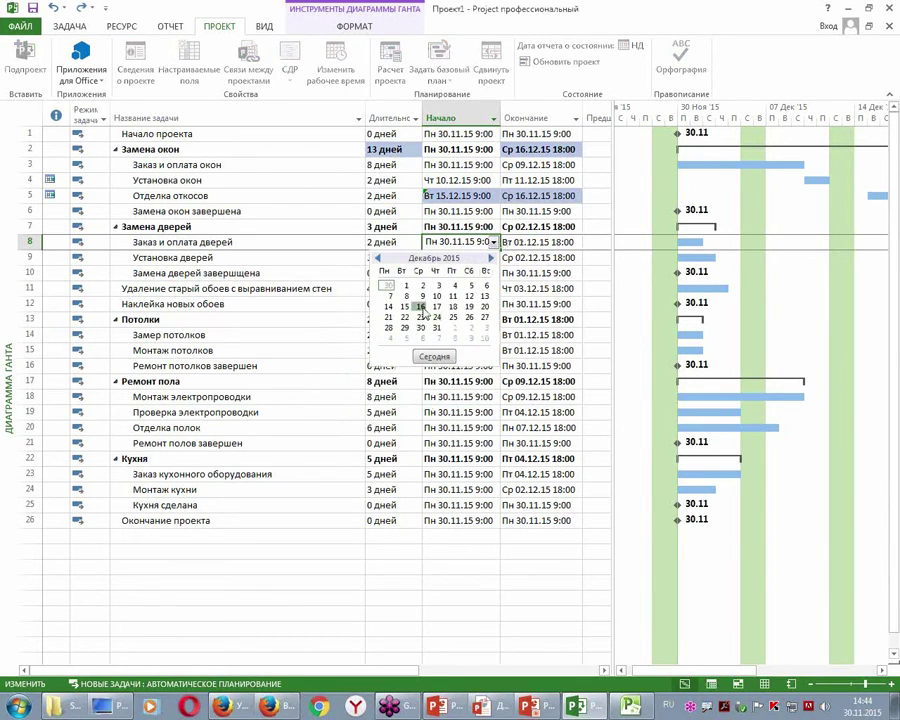
{"action": "left_click", "coordinate": [421, 307]}
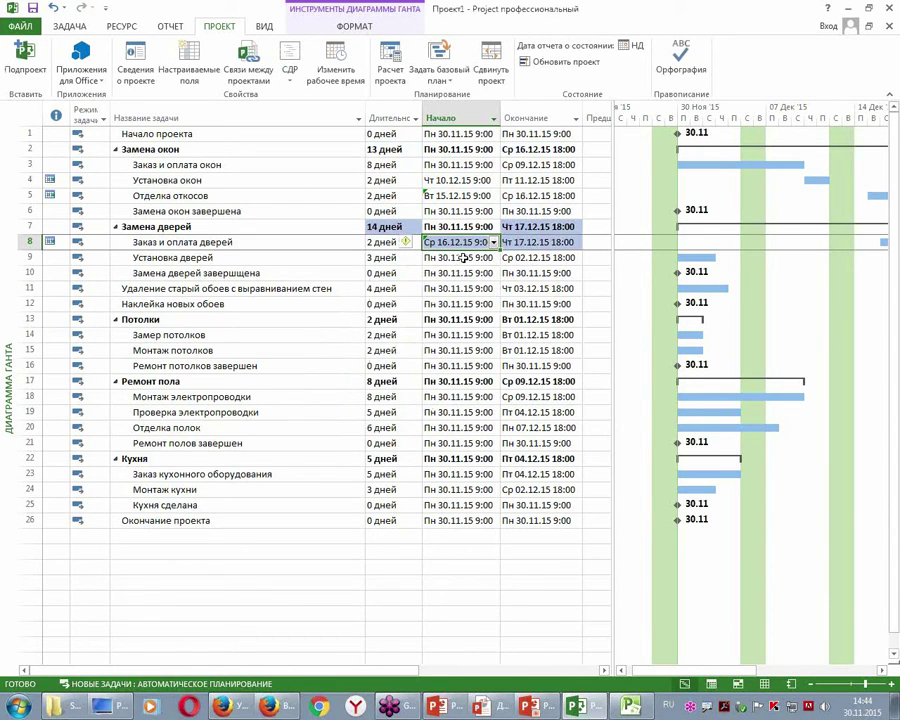
{"action": "left_click", "coordinate": [464, 258]}
{"action": "left_click", "coordinate": [493, 257]}
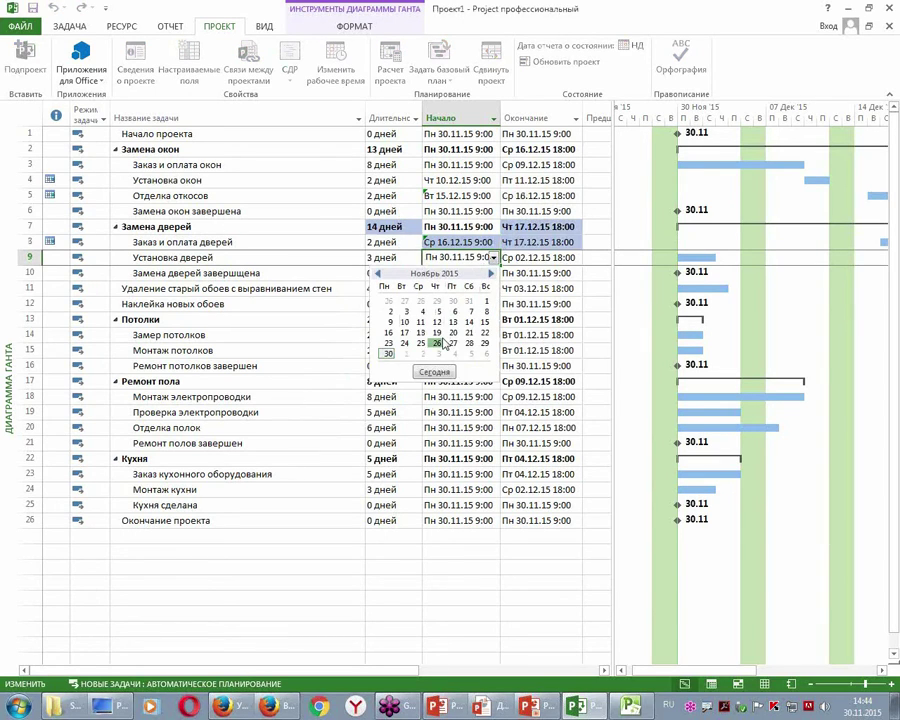
{"action": "left_click", "coordinate": [439, 343]}
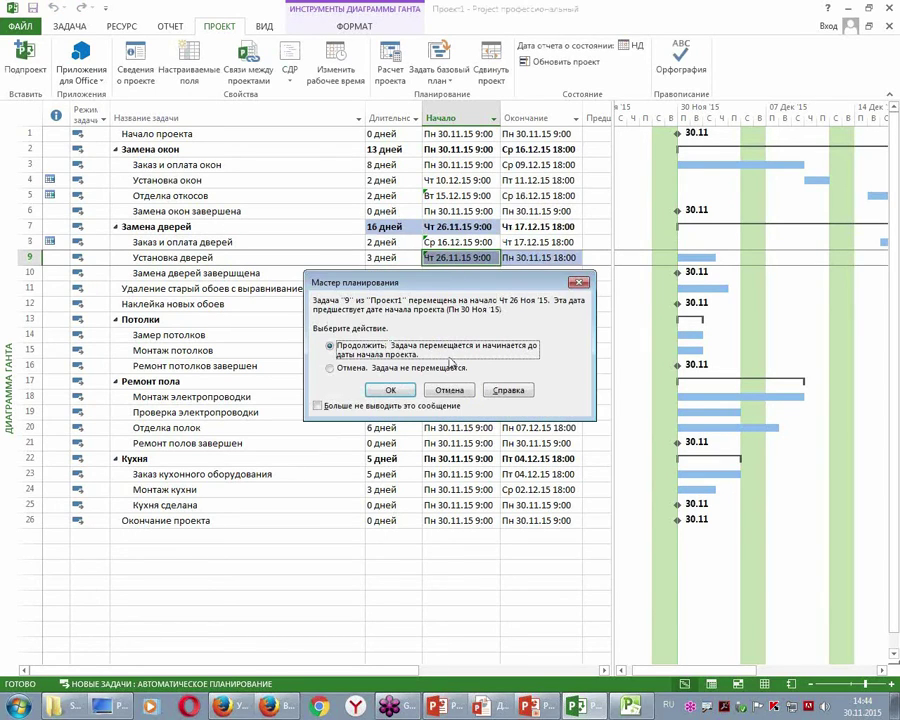
{"action": "left_click", "coordinate": [391, 388]}
Set the start of "Установка дверей" to 16.12.15.
{"action": "left_click", "coordinate": [493, 258]}
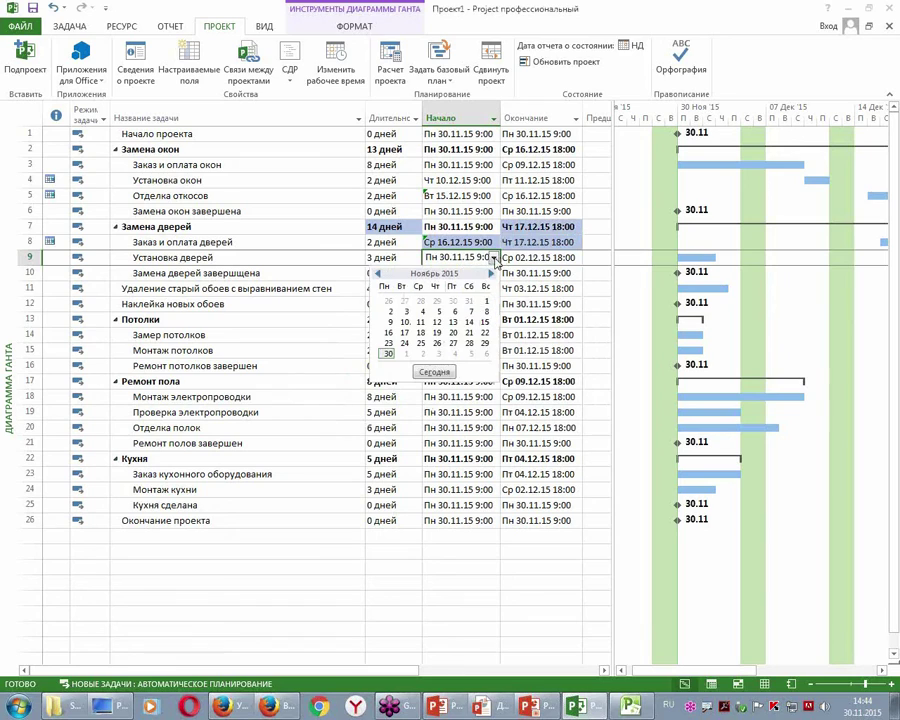
{"action": "left_click", "coordinate": [492, 273]}
{"action": "left_click", "coordinate": [423, 325]}
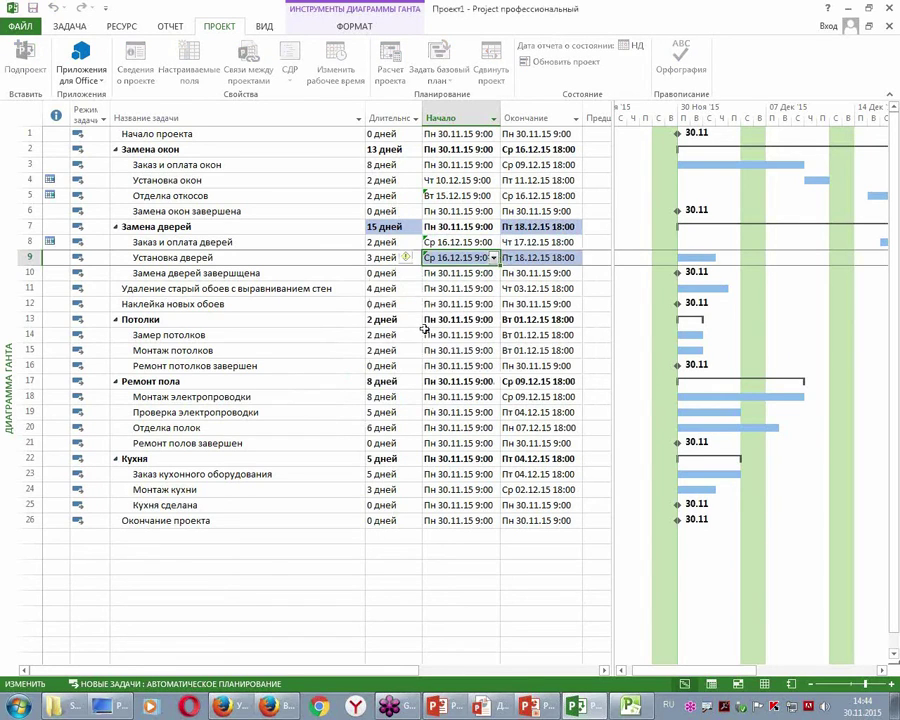
{"action": "left_click", "coordinate": [425, 330]}
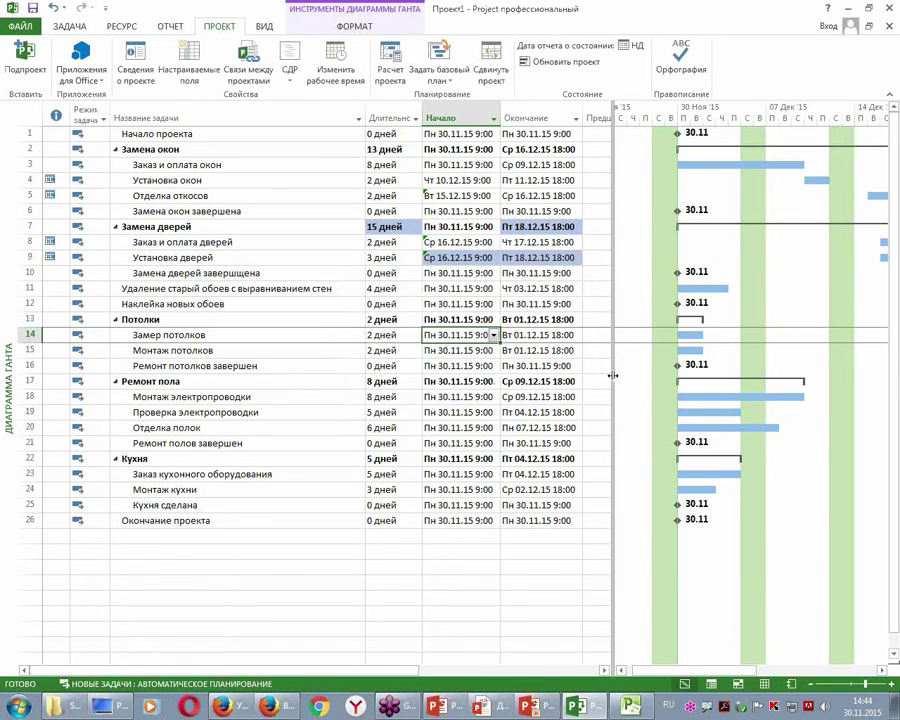
Enlarge the Gantt chart area and move the "Начало проекта" milestone to 17.12 on the timeline.
{"action": "left_click_drag", "start_coordinate": [613, 375], "coordinate": [512, 380]}
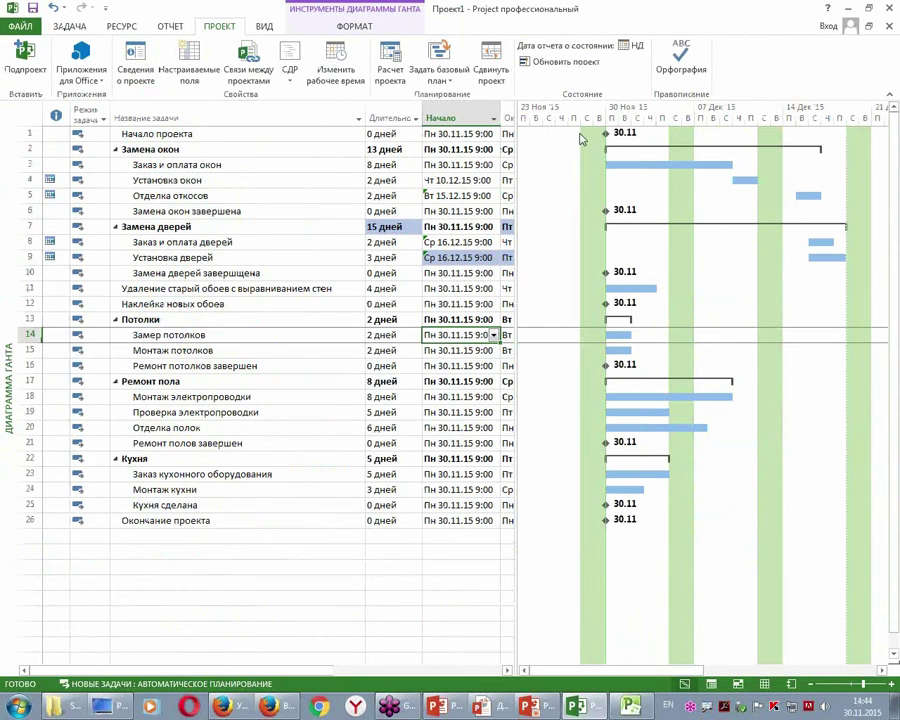
{"action": "mouse_move", "coordinate": [607, 134]}
{"action": "left_click_drag", "start_coordinate": [607, 134], "coordinate": [828, 136]}
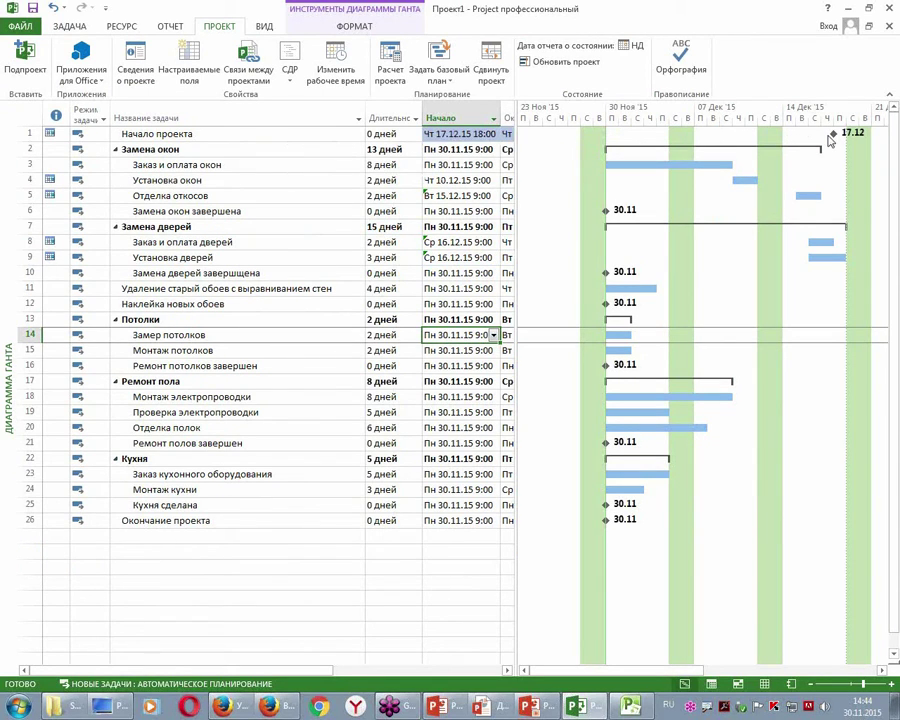
Undo and redo the date move of the "Начало проекта" milestone, ending with the move restored.
{"action": "left_click", "coordinate": [56, 8]}
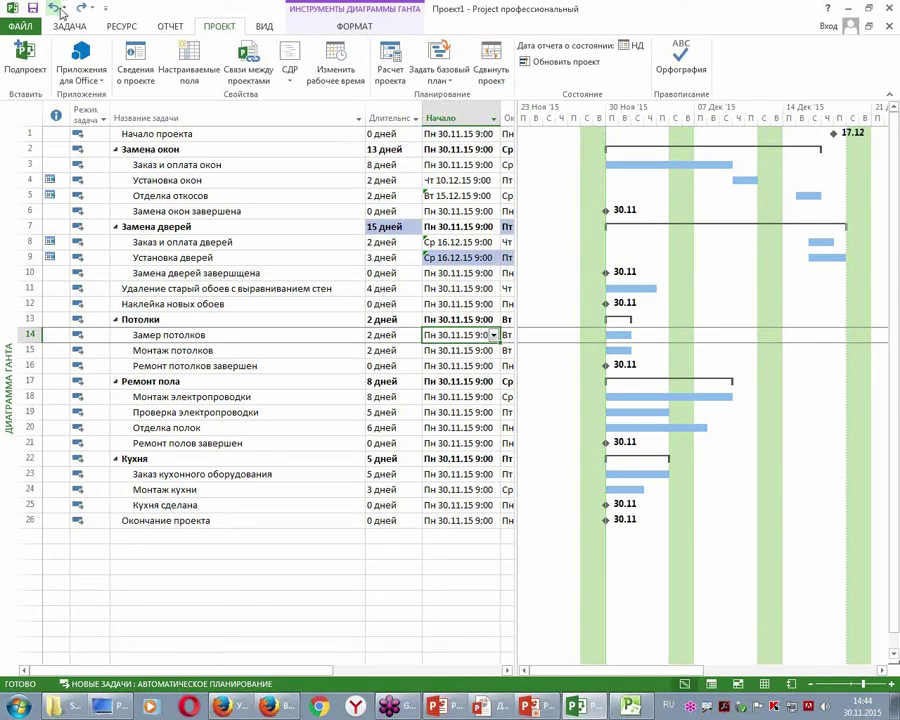
{"action": "key", "text": "ctrl+y"}
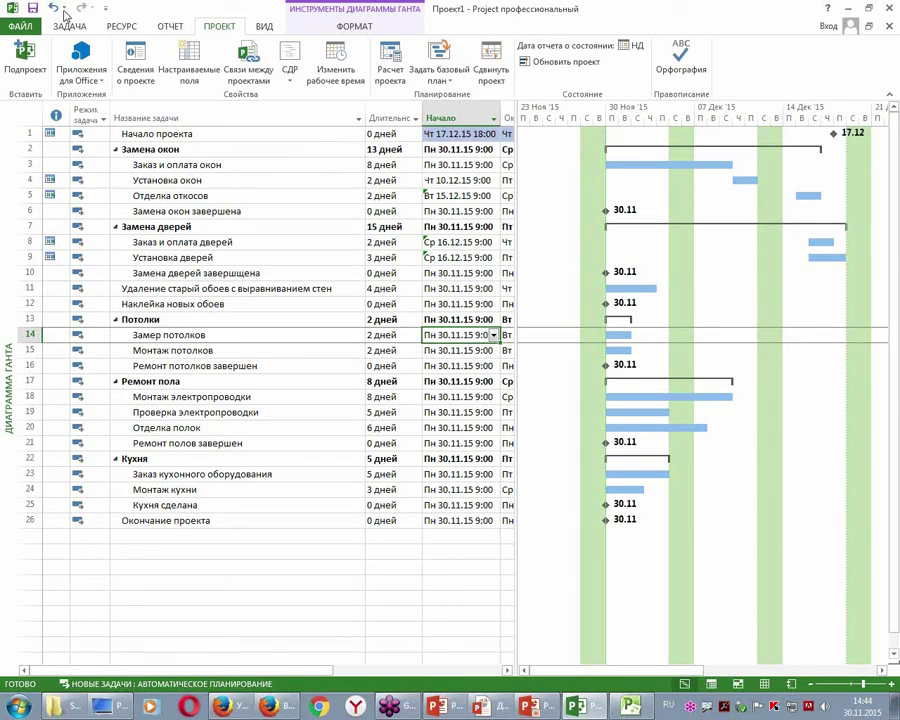
{"action": "left_click", "coordinate": [55, 8]}
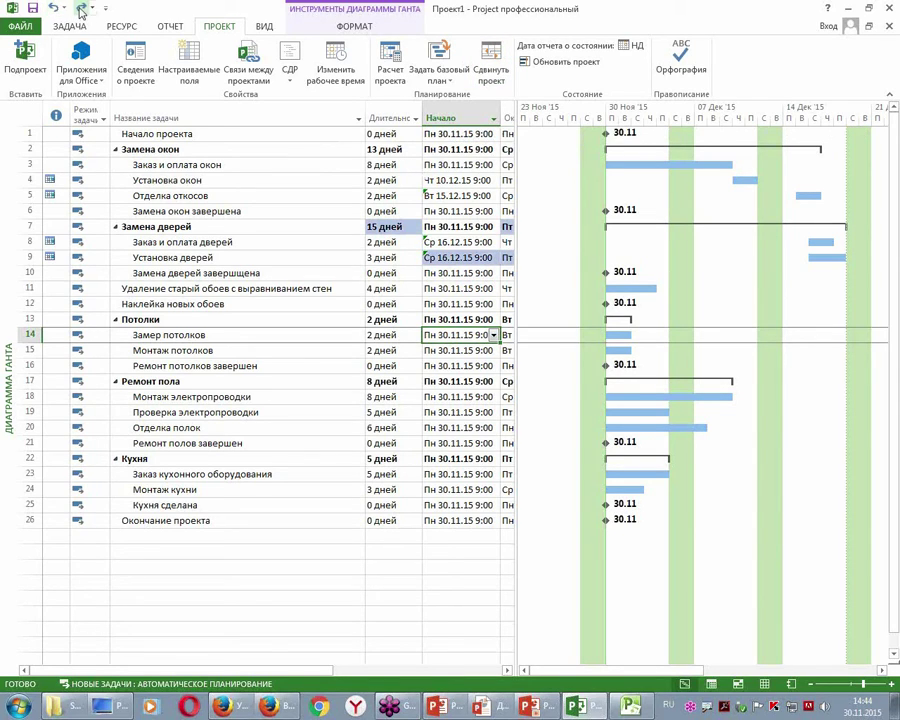
{"action": "left_click", "coordinate": [80, 9]}
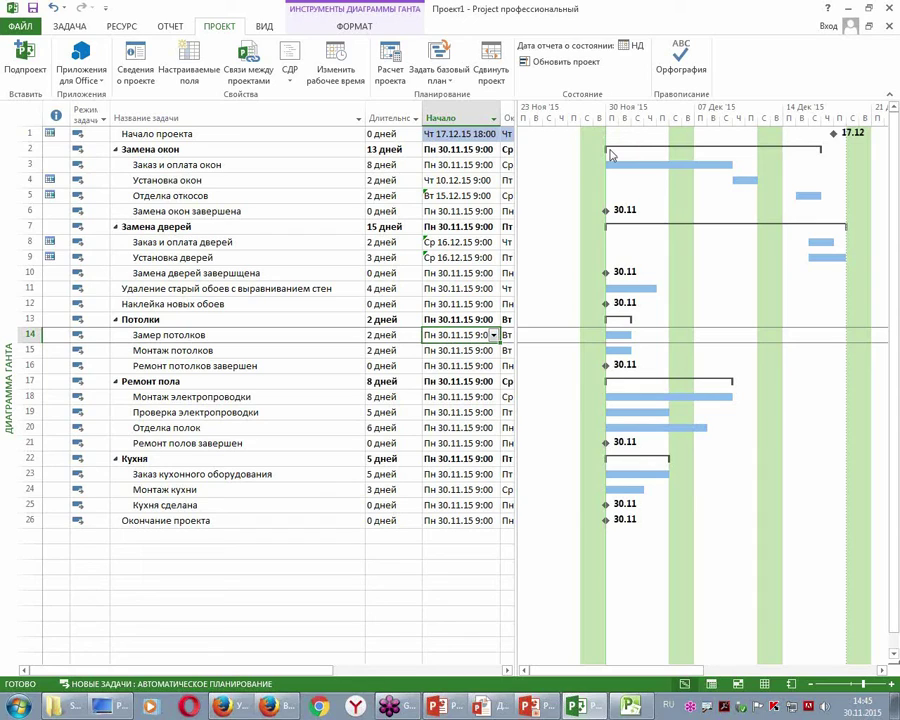
Set the duration of "Заказ и оплата окон" to 15 days.
{"action": "left_click", "coordinate": [408, 166]}
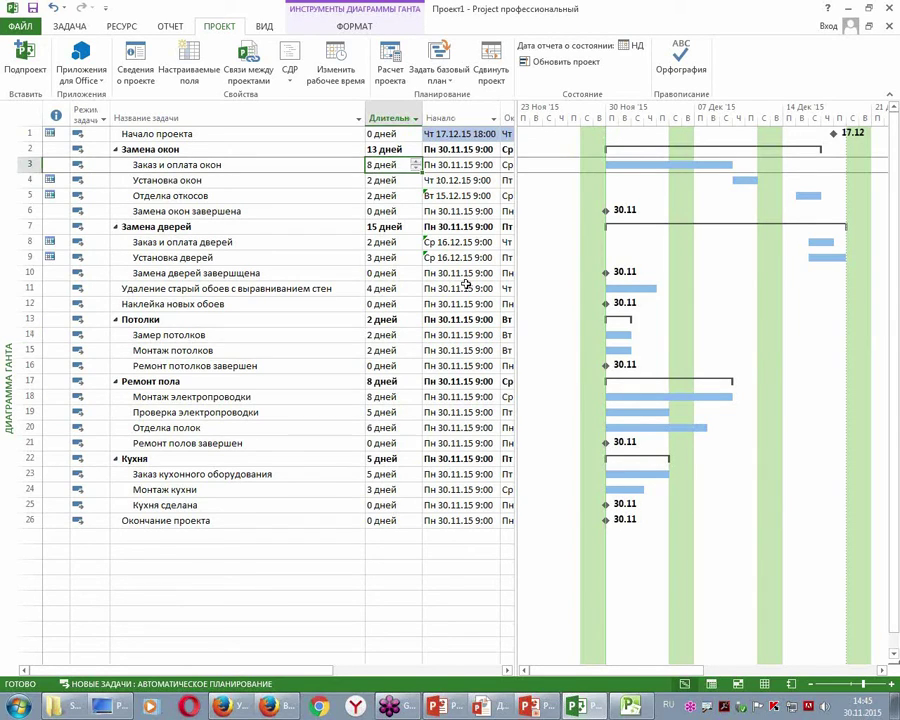
{"action": "type", "text": "15"}
{"action": "key", "text": "Return"}
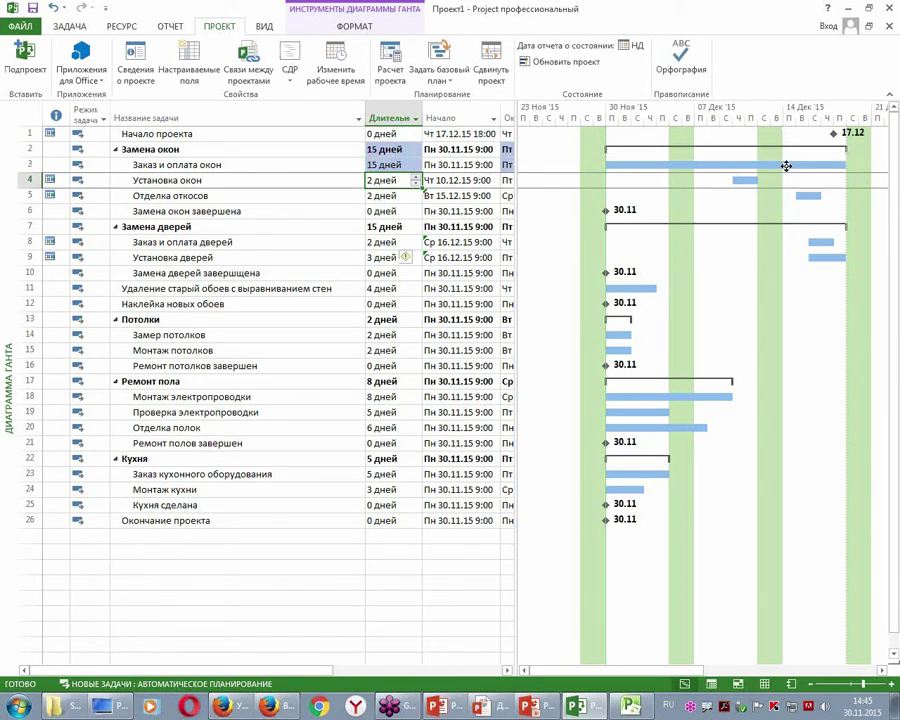
{"action": "left_click", "coordinate": [329, 410]}
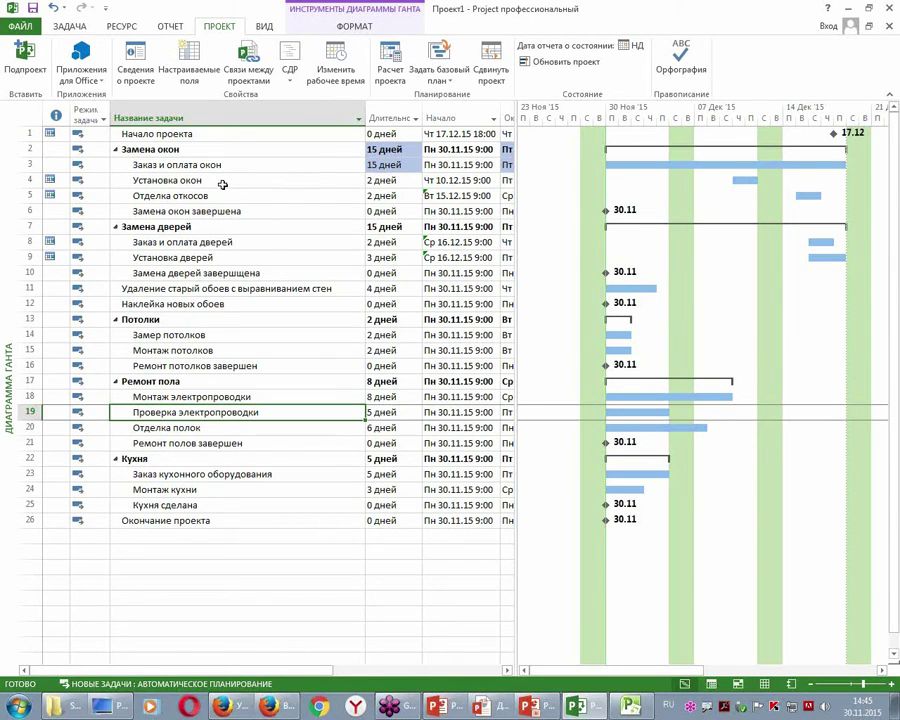
Hide the indicators column of the task table.
{"action": "left_click", "coordinate": [882, 672]}
{"action": "left_click_drag", "start_coordinate": [882, 672], "coordinate": [880, 672]}
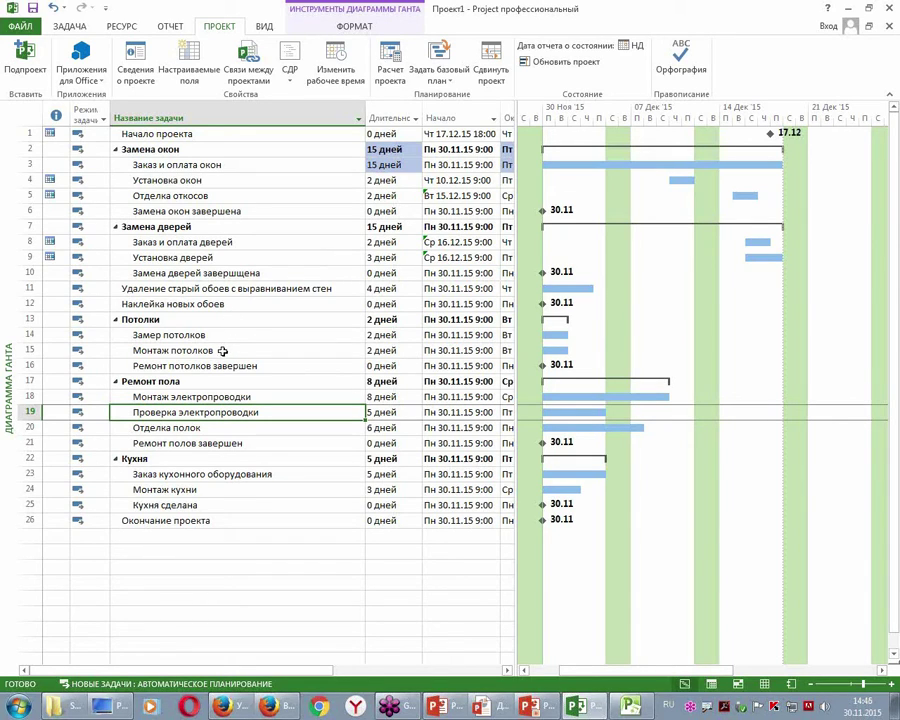
{"action": "left_click", "coordinate": [55, 115]}
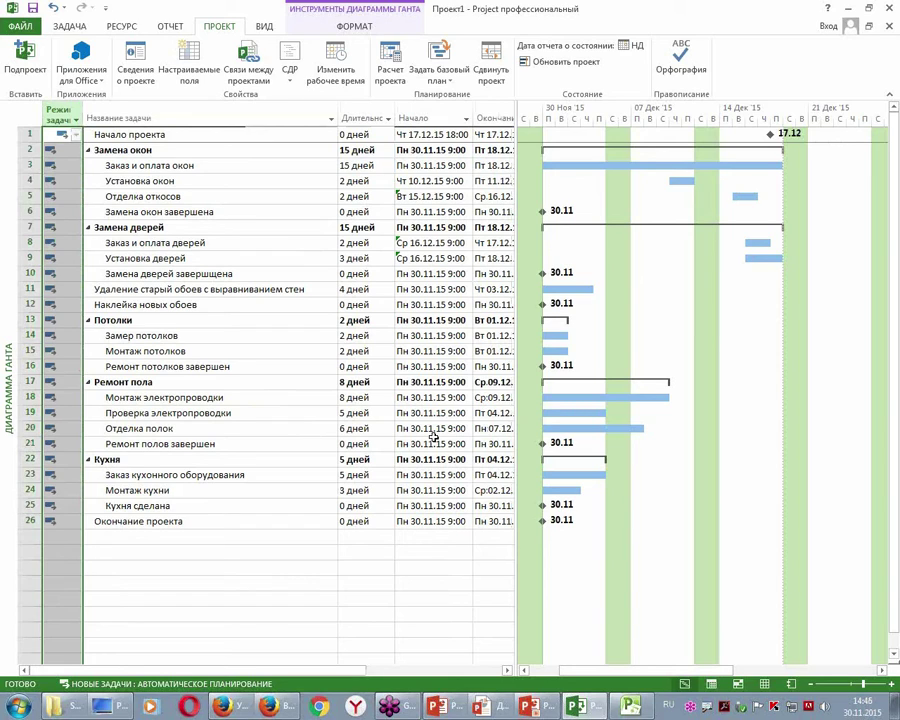
{"action": "left_click", "coordinate": [238, 382]}
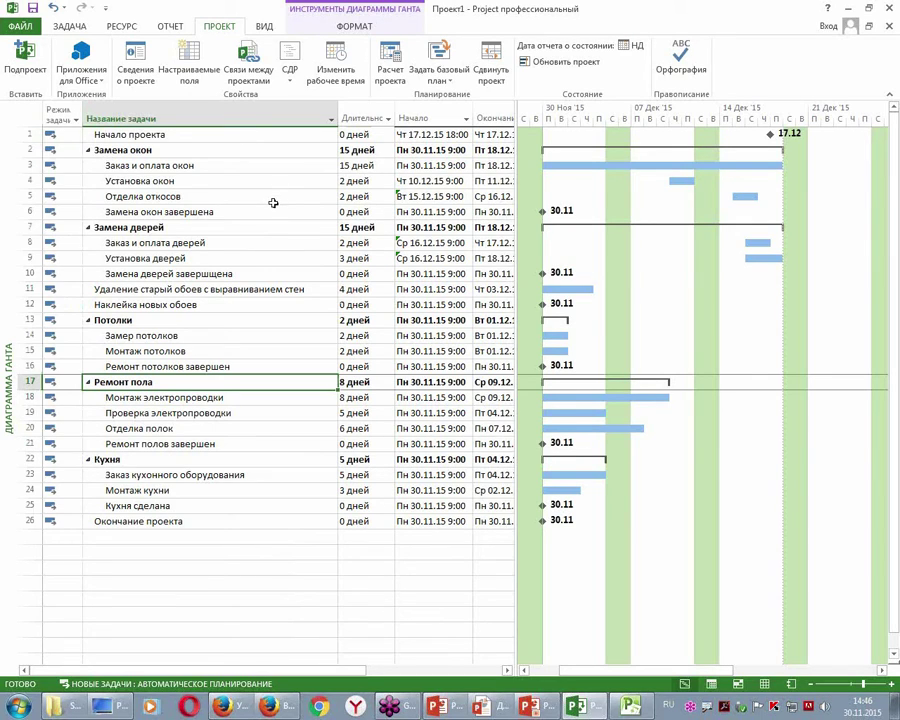
Reduce the duration of "Заказ и оплата окон" to 12 days.
{"action": "left_click", "coordinate": [257, 166]}
{"action": "left_click", "coordinate": [371, 165]}
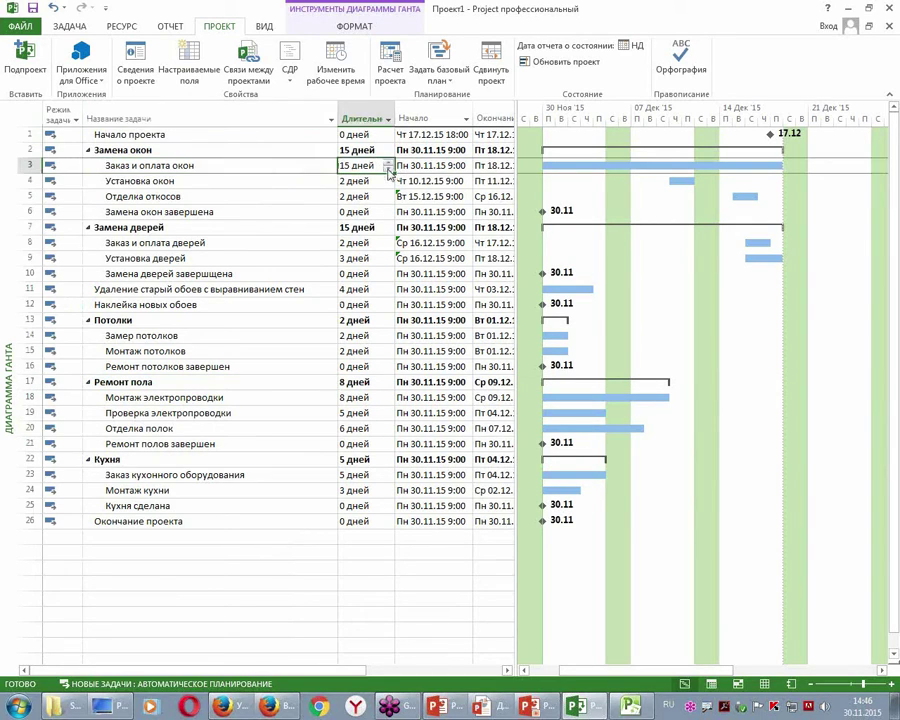
{"action": "left_click", "coordinate": [389, 171]}
{"action": "left_click", "coordinate": [389, 171]}
{"action": "left_click", "coordinate": [389, 171]}
{"action": "left_click", "coordinate": [290, 288]}
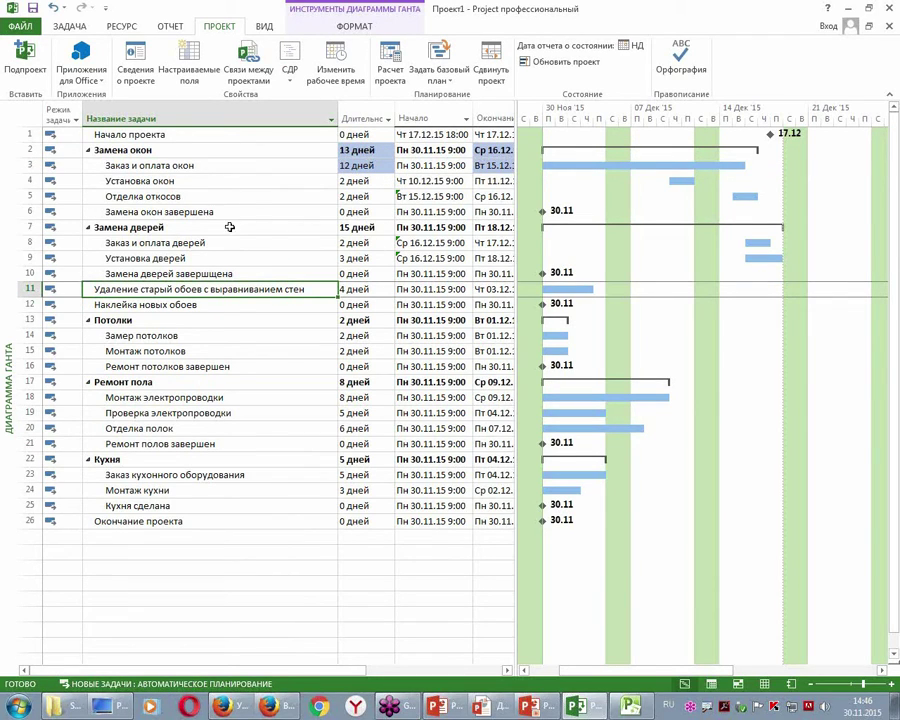
Insert the "Индикаторы" column before the task mode column.
{"action": "left_click", "coordinate": [63, 110]}
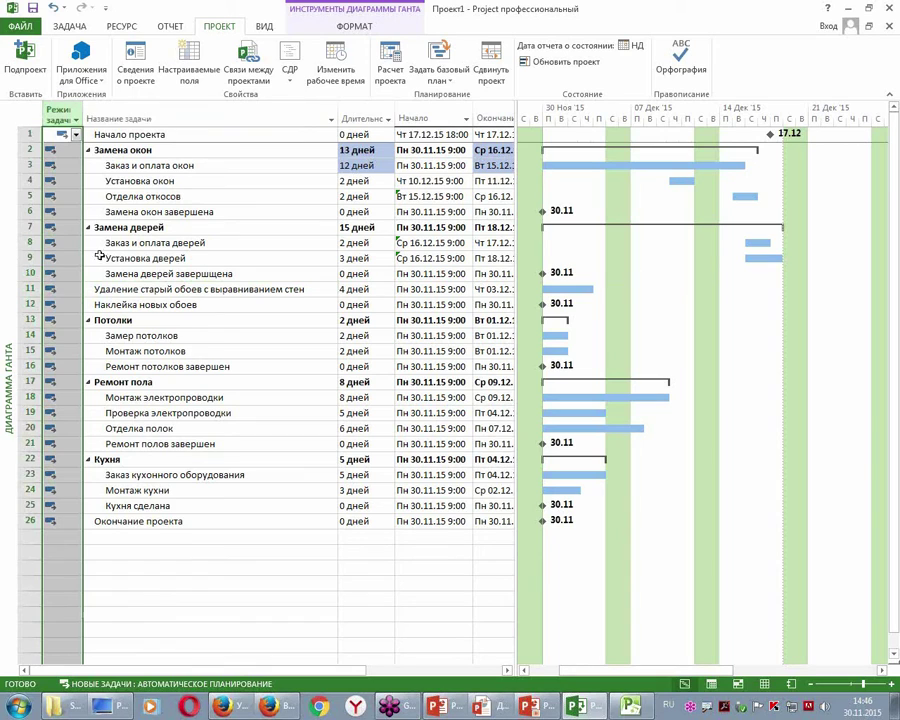
{"action": "right_click", "coordinate": [62, 245]}
{"action": "left_click", "coordinate": [92, 340]}
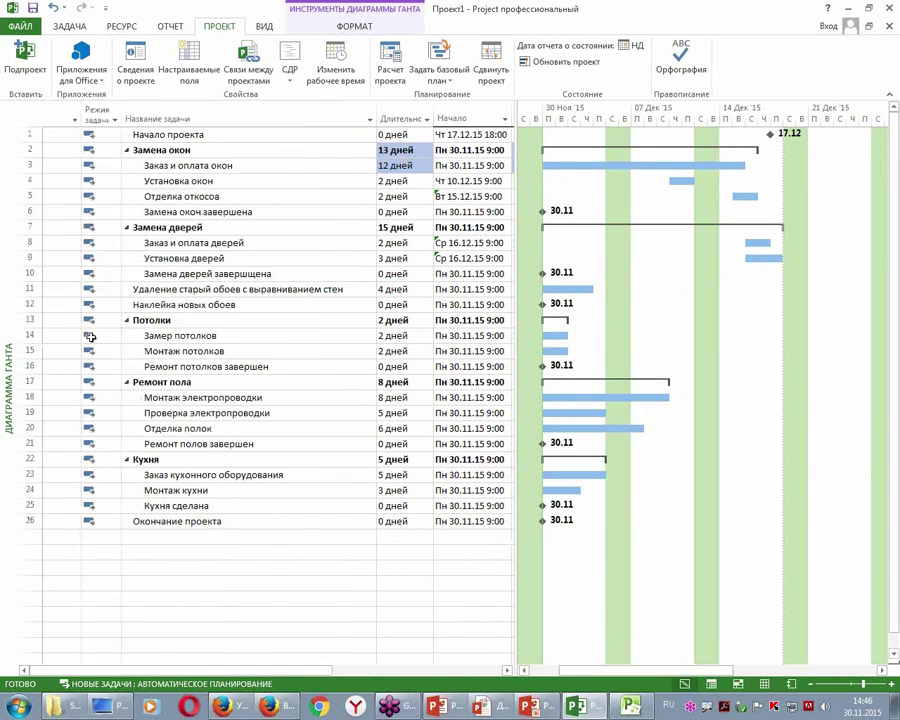
{"action": "type", "text": "Индикаторы"}
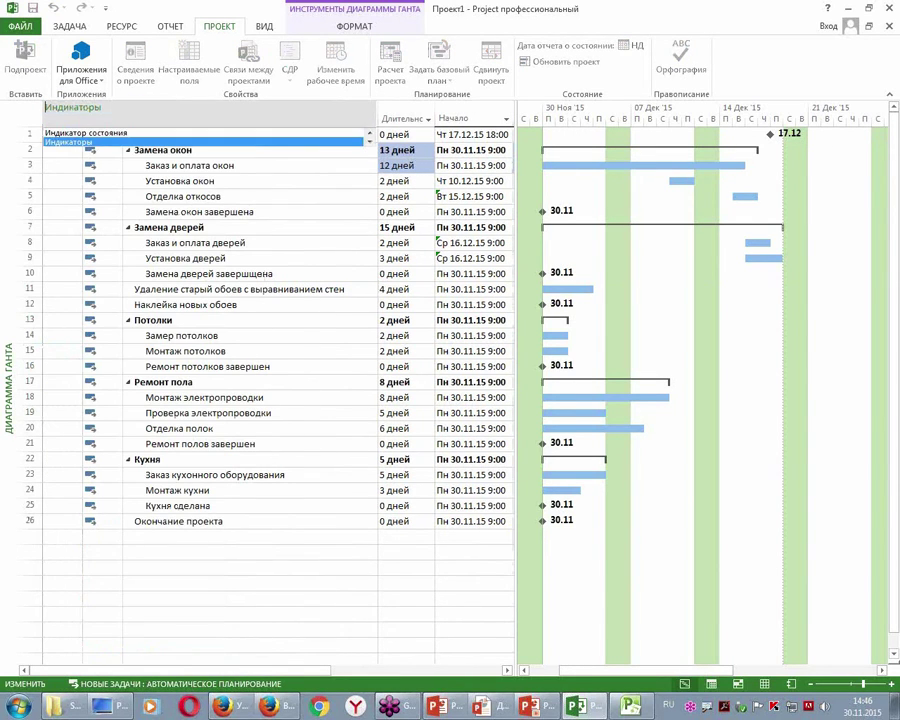
{"action": "key", "text": "Return"}
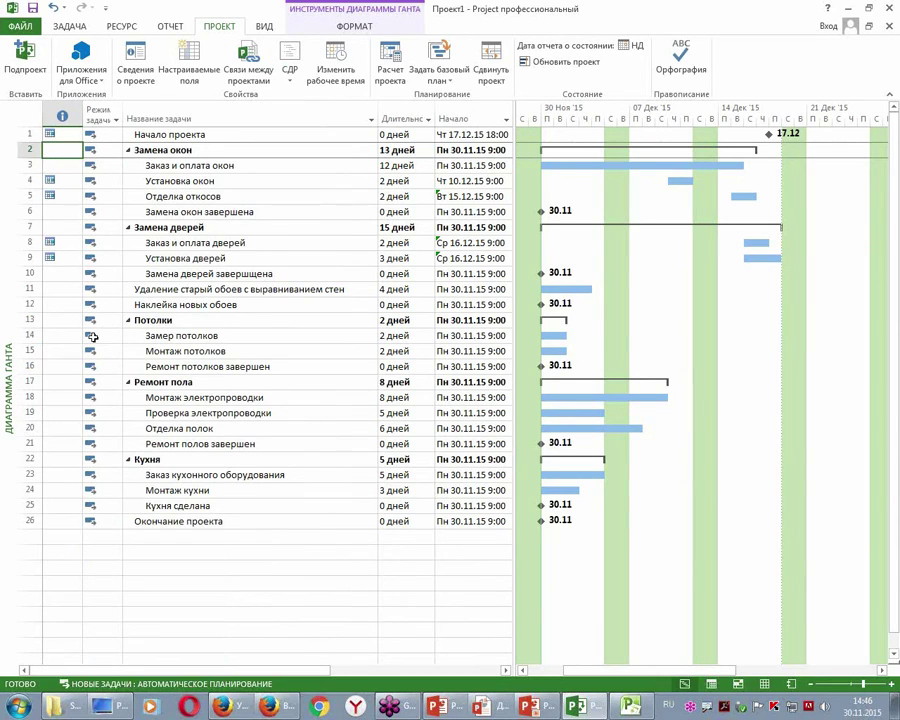
Switch to the PowerPoint presentation and restart the slide show from slide 11, "Управление сроками".
{"action": "key", "text": "alt+Tab"}
{"action": "key", "text": "alt+Tab"}
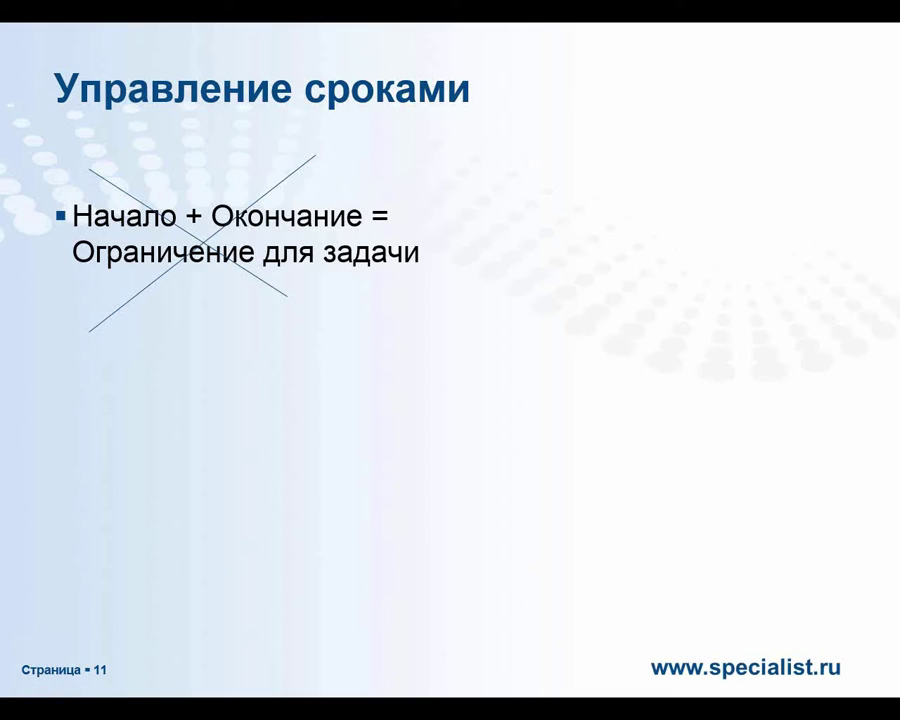
{"action": "key", "text": "Escape"}
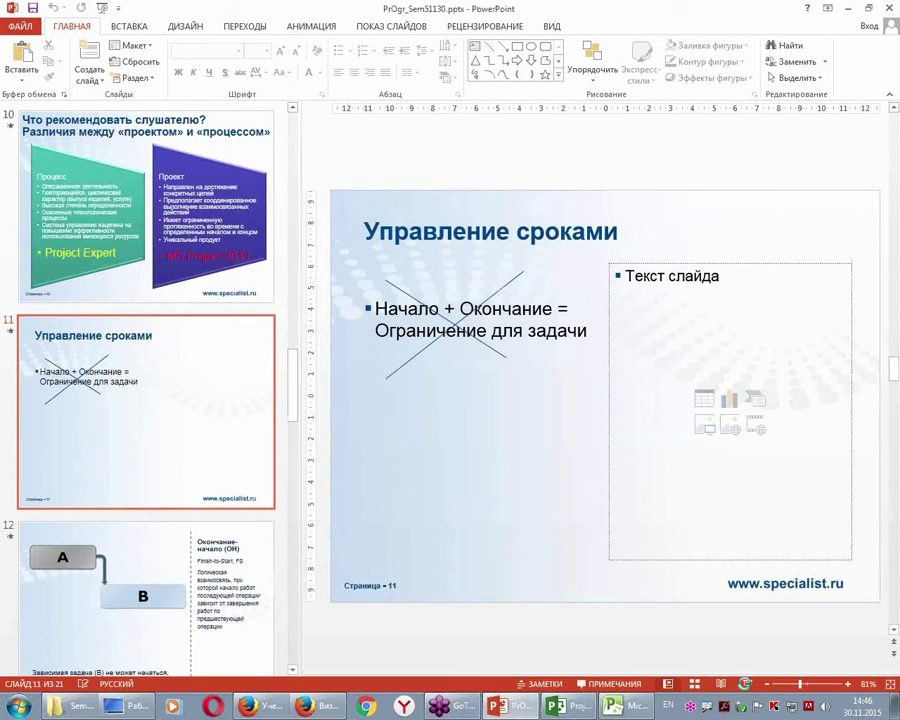
{"action": "key", "text": "shift+F5"}
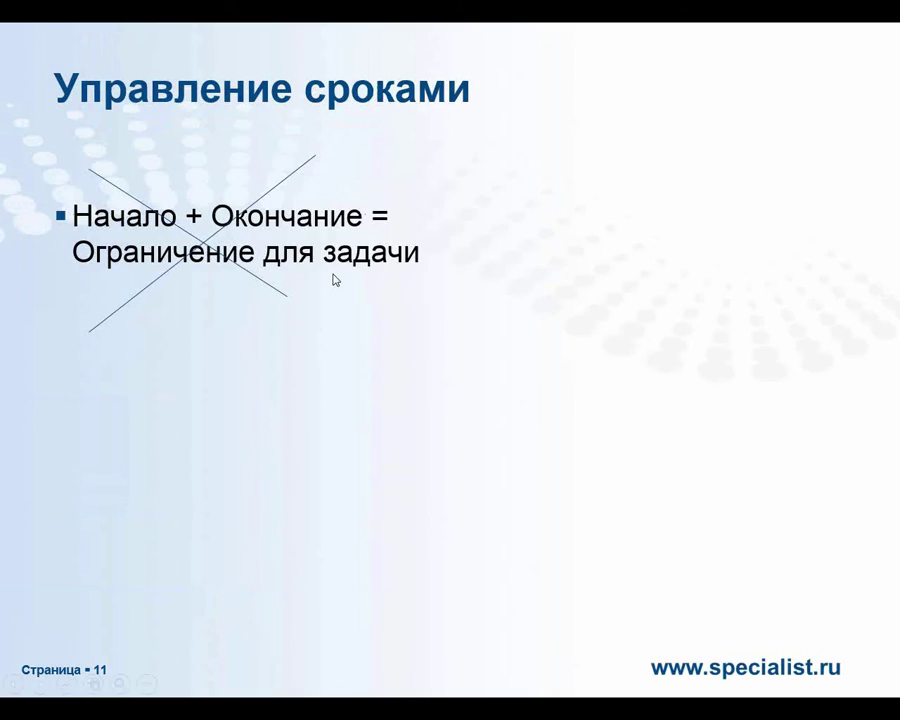
Return to Microsoft Project and set the task mode of "Наклейка новых обоев" to "Планирование вручную".
{"action": "key", "text": "alt+Tab"}
{"action": "key", "text": "alt+Tab"}
{"action": "key", "text": "alt+Tab"}
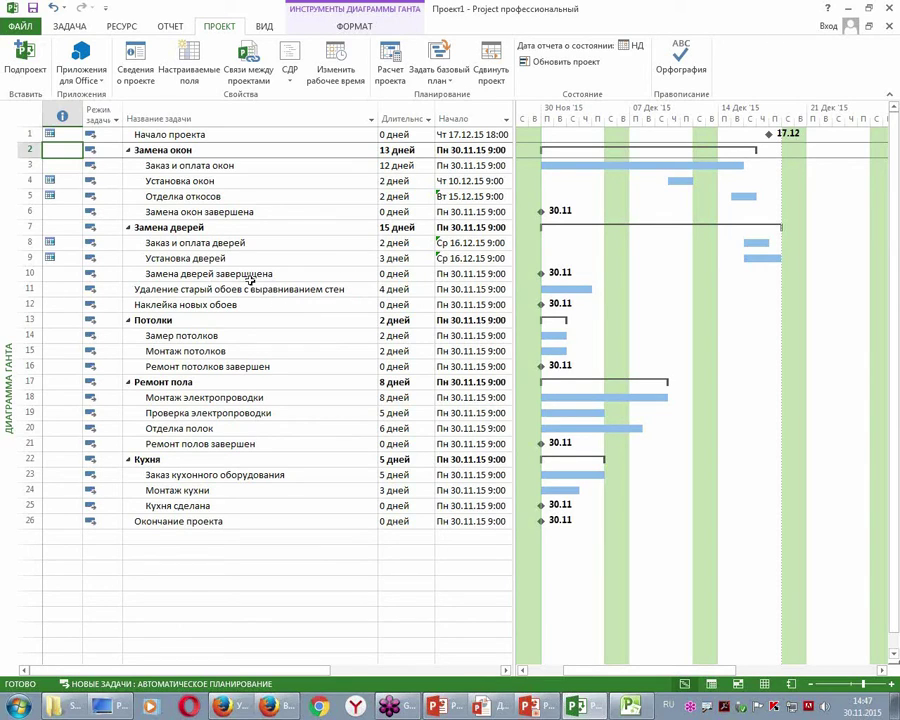
{"action": "left_click", "coordinate": [106, 305]}
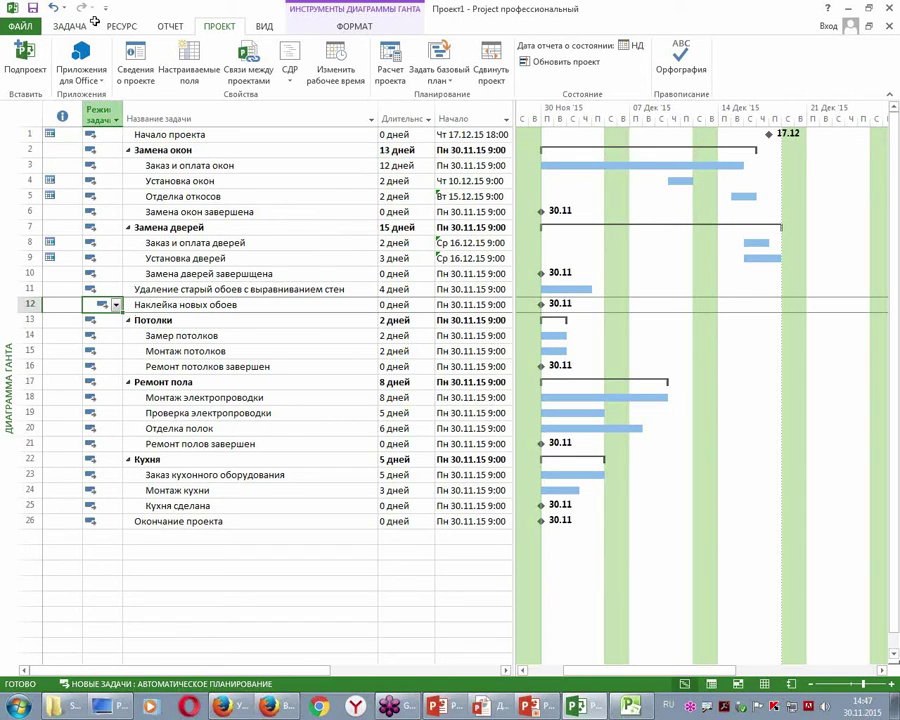
{"action": "left_click", "coordinate": [116, 304]}
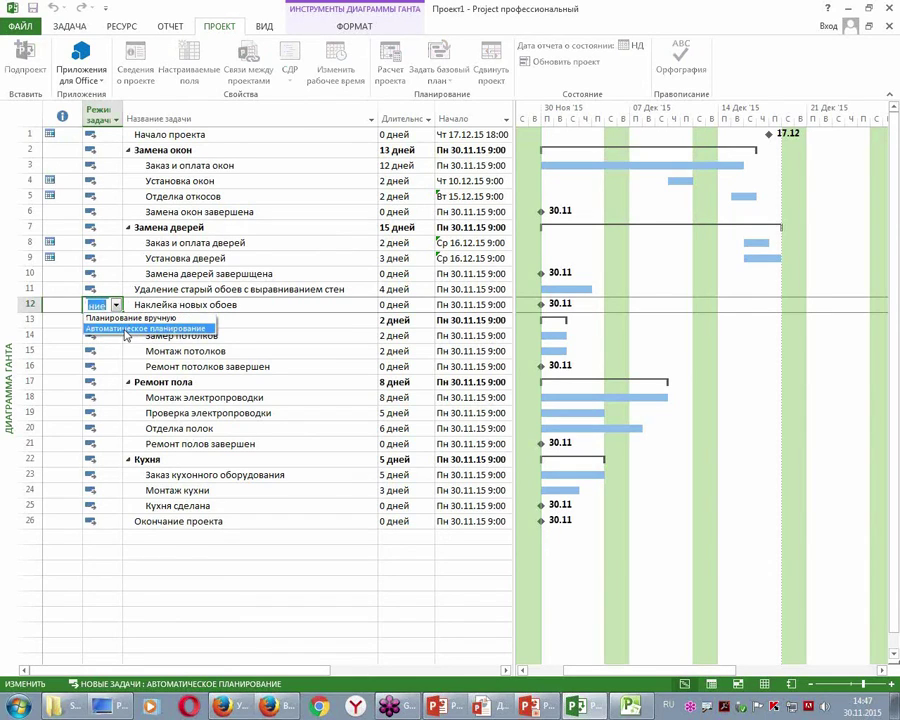
{"action": "left_click", "coordinate": [123, 329]}
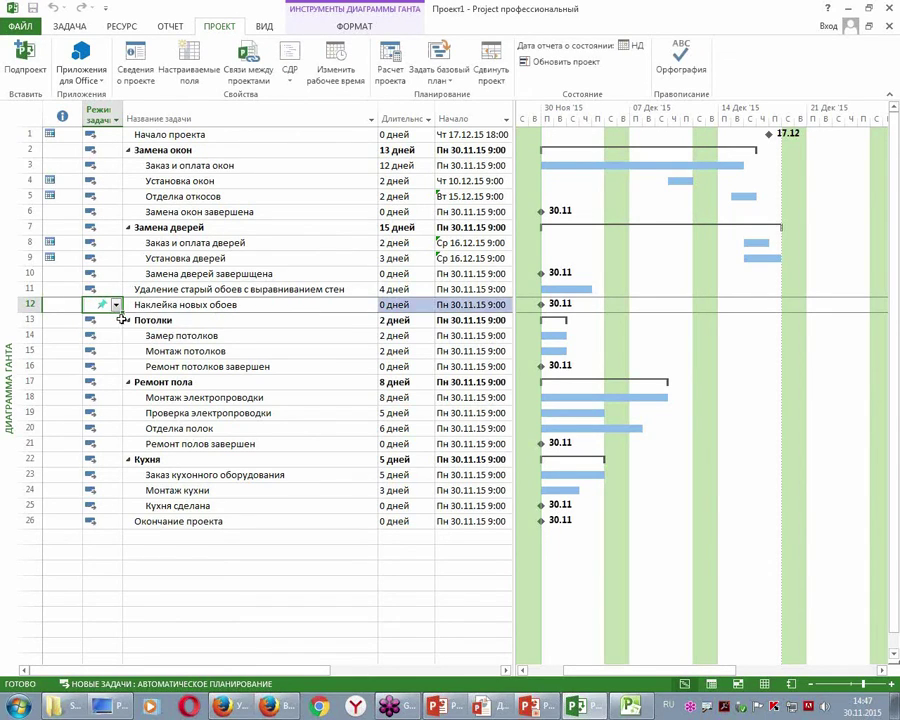
{"action": "left_click", "coordinate": [266, 366]}
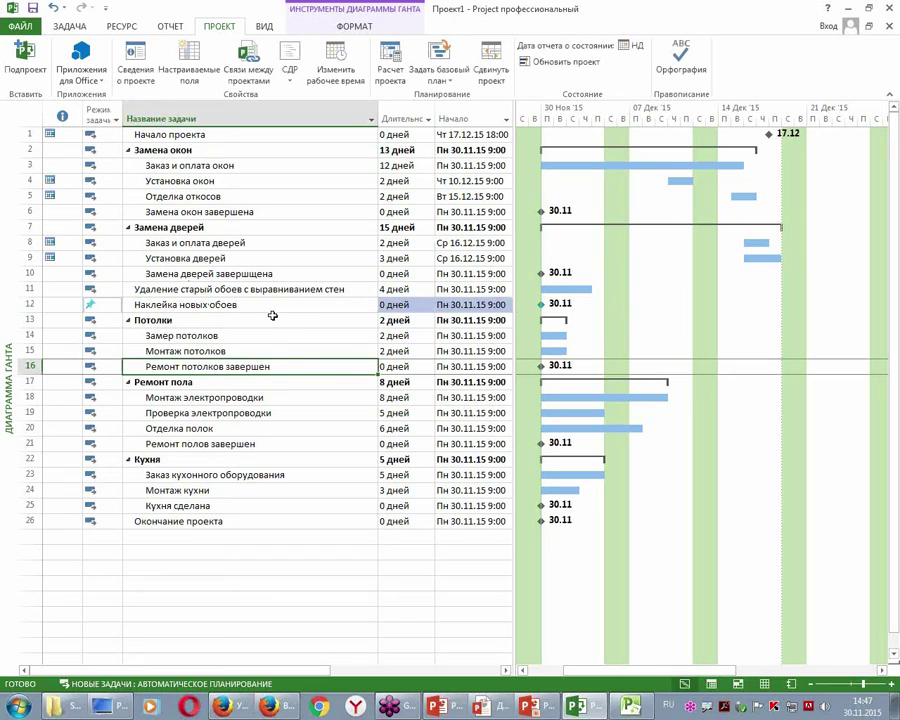
Set the task mode of "Замер потолков" and "Монтаж потолков" to "Планирование вручную".
{"action": "left_click_drag", "start_coordinate": [176, 334], "coordinate": [180, 350]}
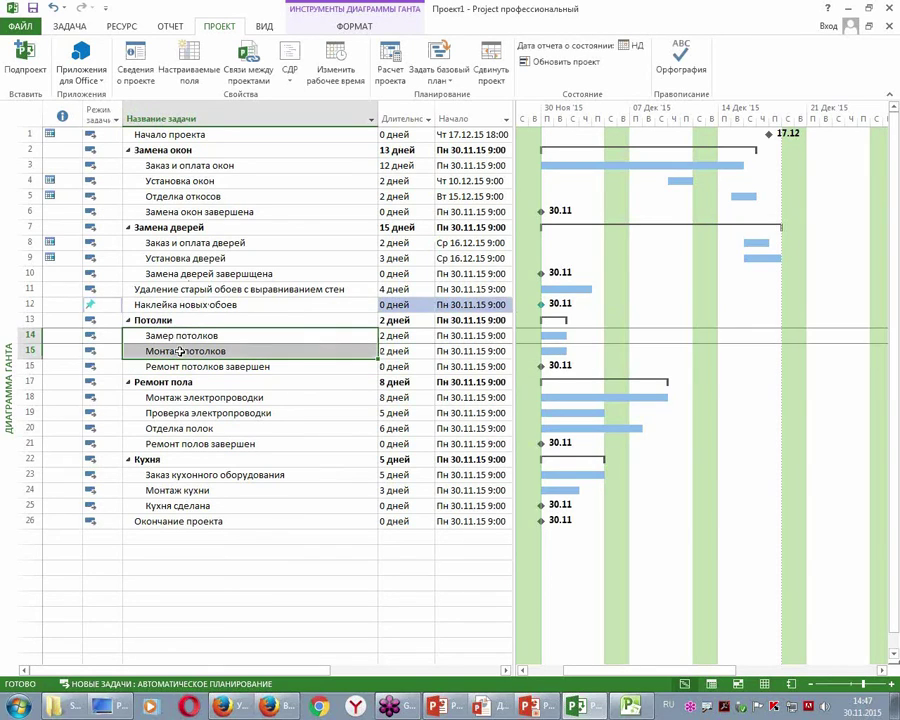
{"action": "left_click", "coordinate": [69, 26]}
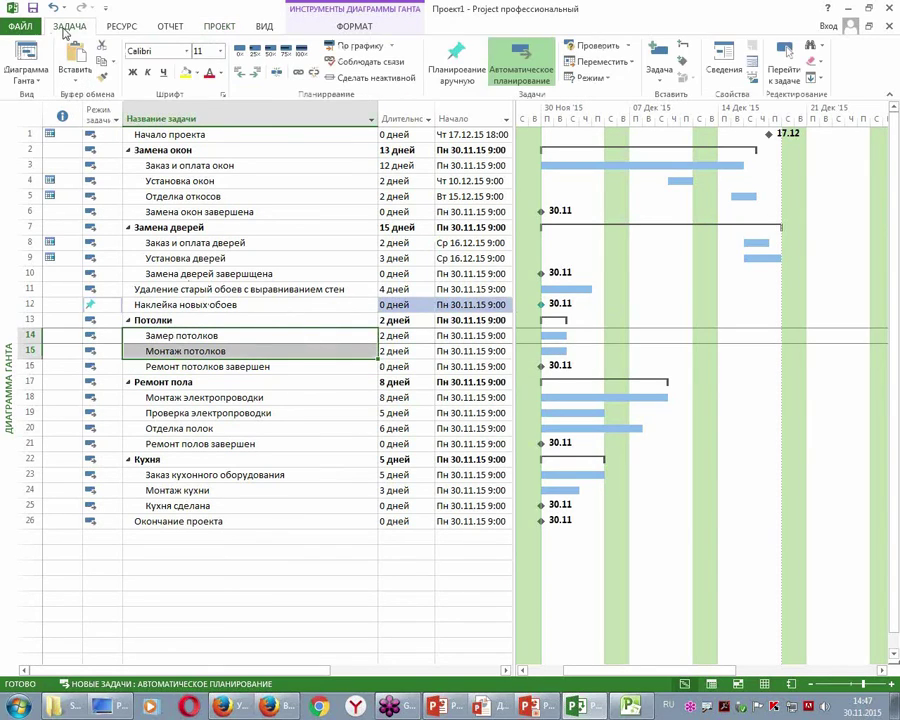
{"action": "left_click", "coordinate": [449, 53]}
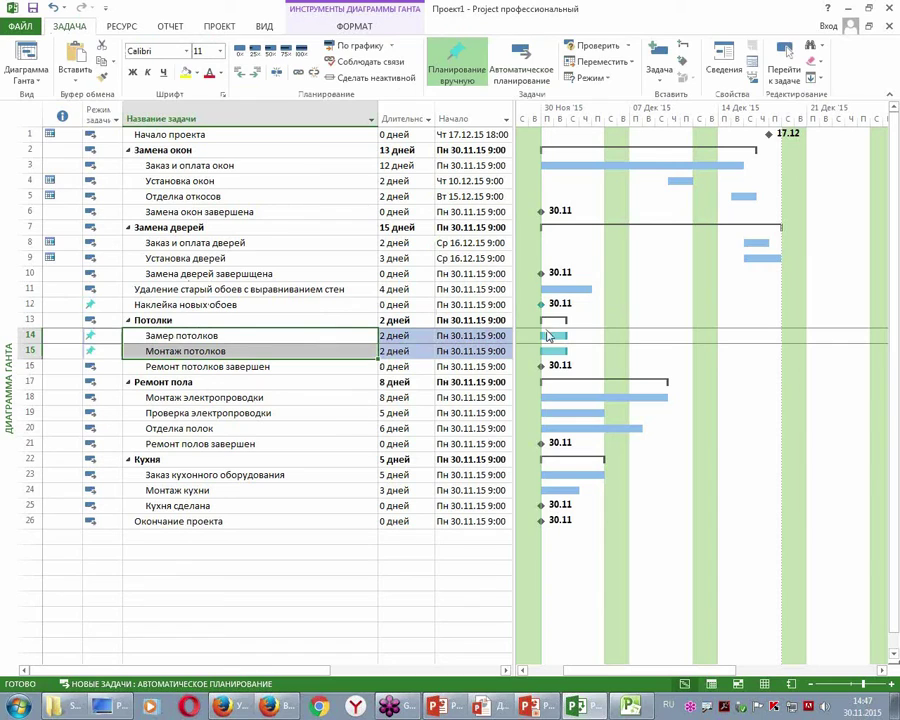
Move the Gantt bars so "Замер потолков" starts on 10.12.15 and "Монтаж потолков" starts on 17.12.15.
{"action": "left_click_drag", "start_coordinate": [547, 330], "coordinate": [672, 338]}
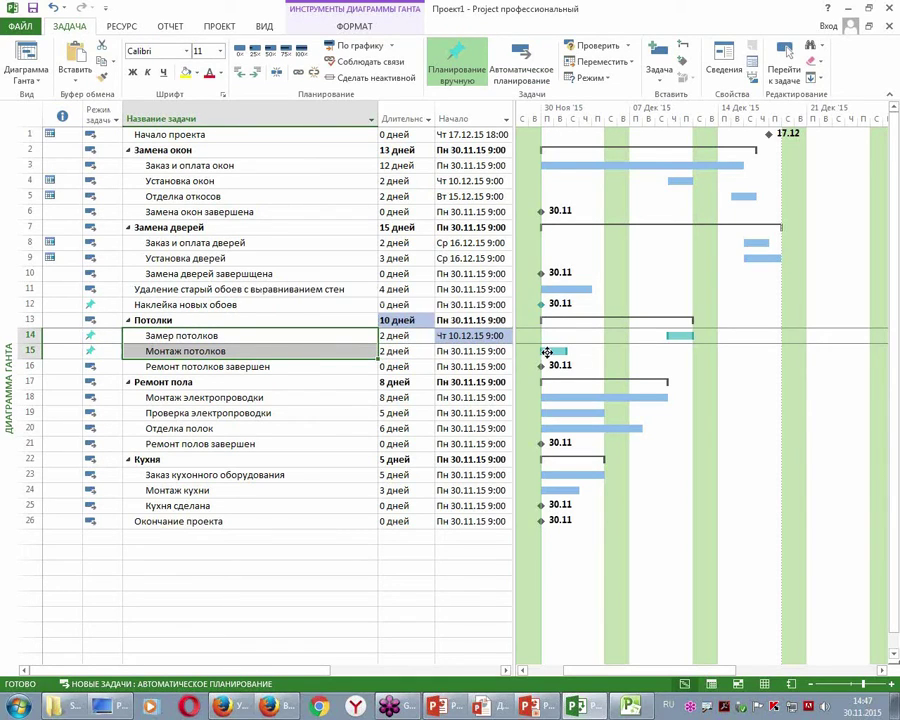
{"action": "left_click_drag", "start_coordinate": [551, 352], "coordinate": [765, 352]}
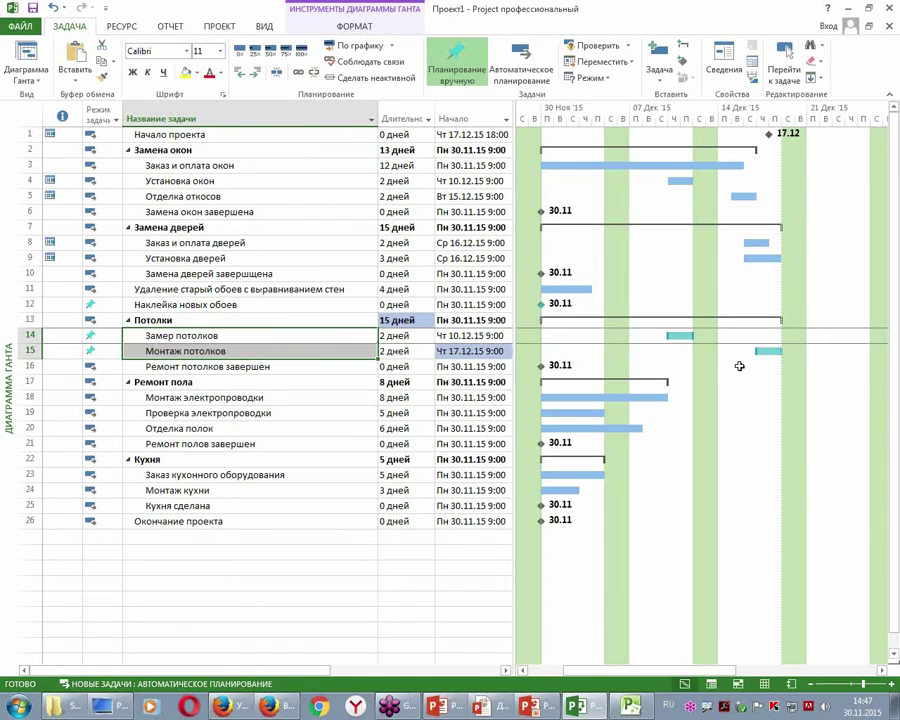
{"action": "left_click", "coordinate": [195, 490]}
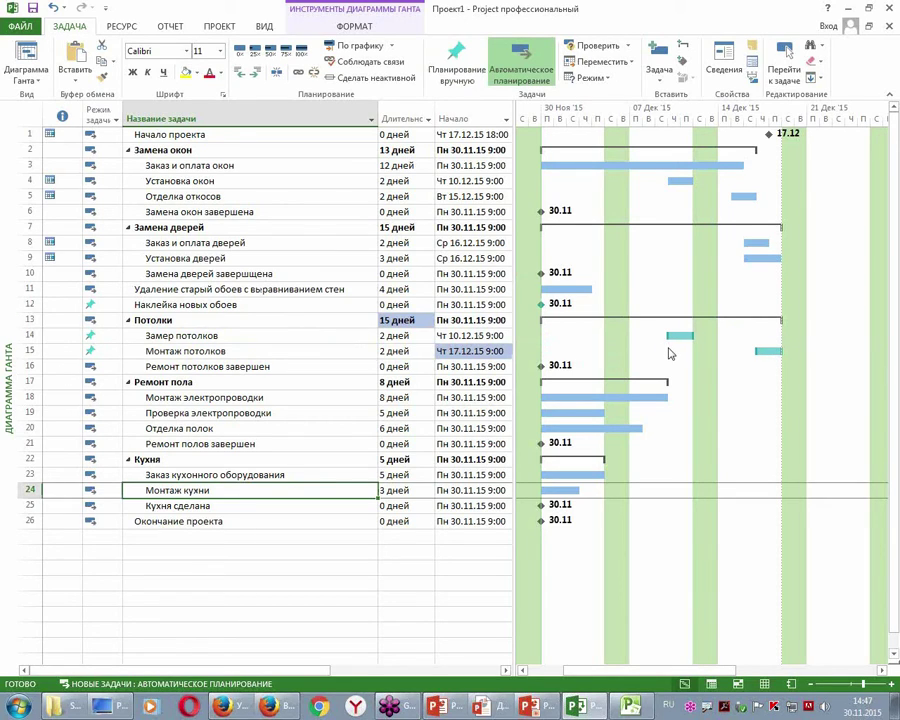
{"action": "key", "text": "alt+Tab"}
{"action": "key", "text": "Tab"}
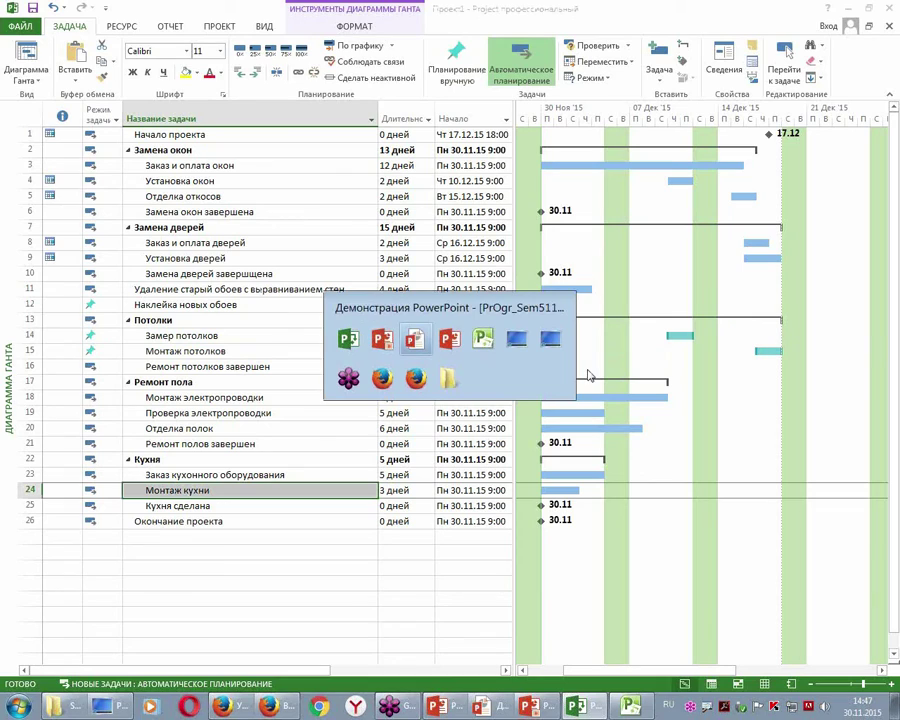
{"action": "key", "text": "Tab"}
{"action": "key", "text": "Tab"}
{"action": "key", "text": "Tab"}
{"action": "key", "text": "Tab"}
{"action": "key", "text": "Tab"}
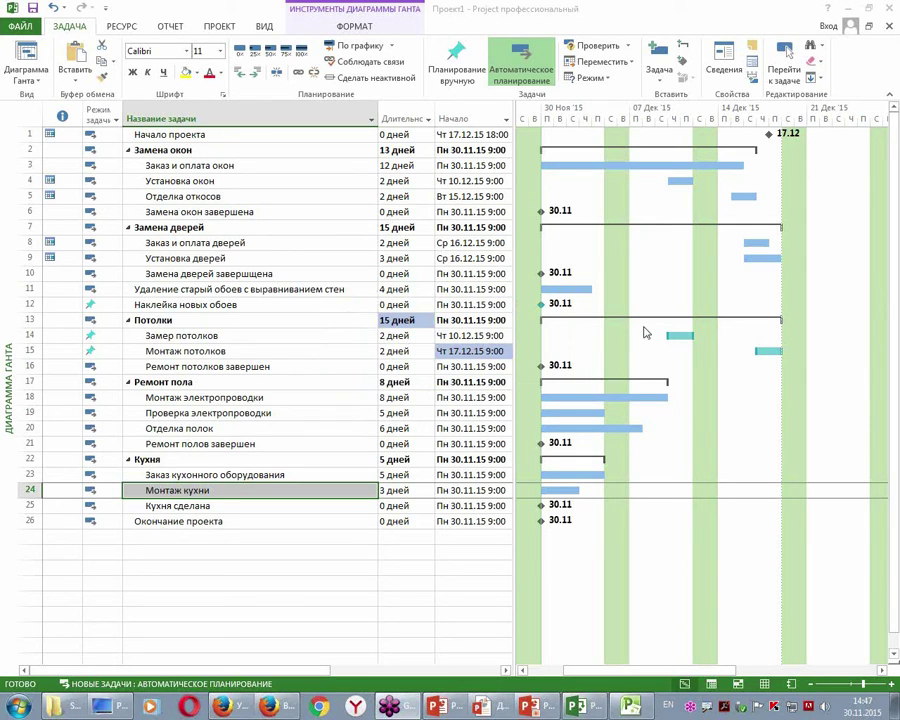
Set the task mode of "Наклейка новых обоев", "Замер потолков" and "Монтаж потолков" to "Автоматическое планирование".
{"action": "left_click", "coordinate": [103, 303]}
{"action": "left_click", "coordinate": [116, 304]}
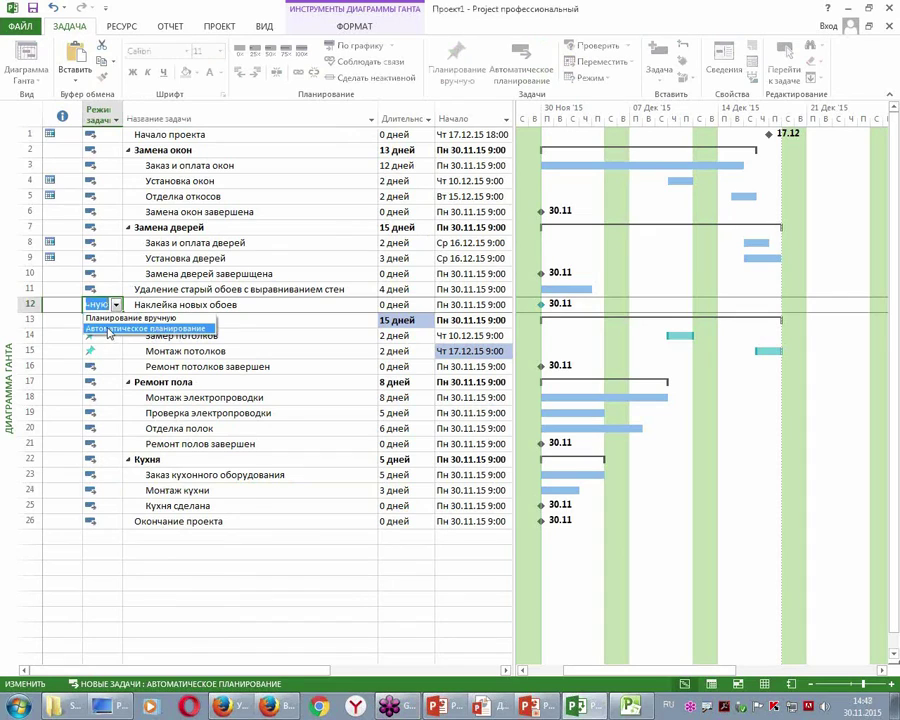
{"action": "left_click", "coordinate": [105, 331]}
{"action": "left_click", "coordinate": [105, 333]}
{"action": "left_click", "coordinate": [116, 335]}
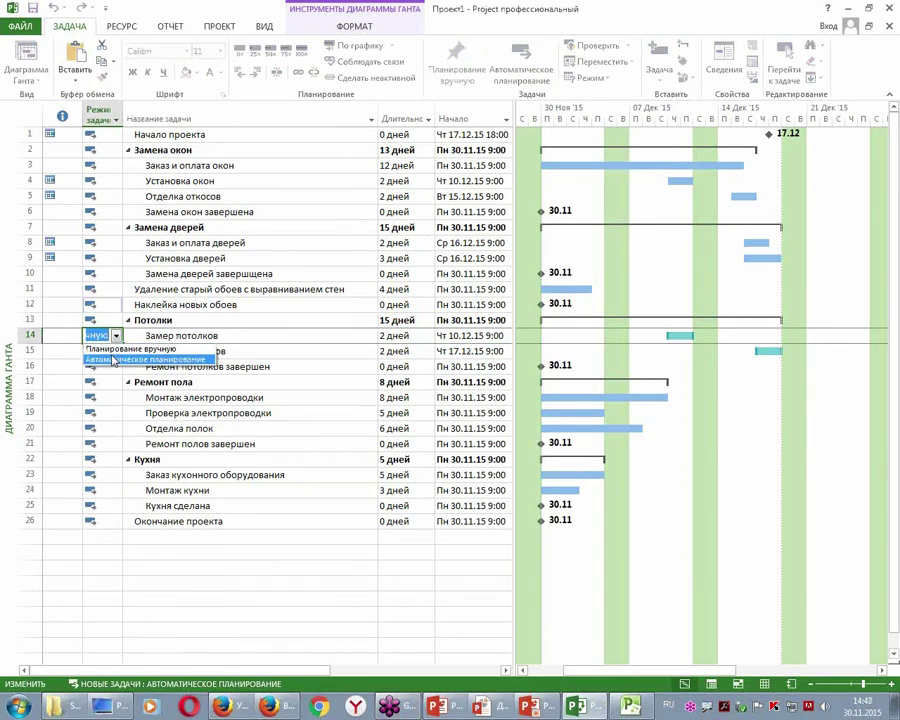
{"action": "left_click", "coordinate": [106, 358]}
{"action": "left_click", "coordinate": [105, 351]}
{"action": "left_click", "coordinate": [116, 351]}
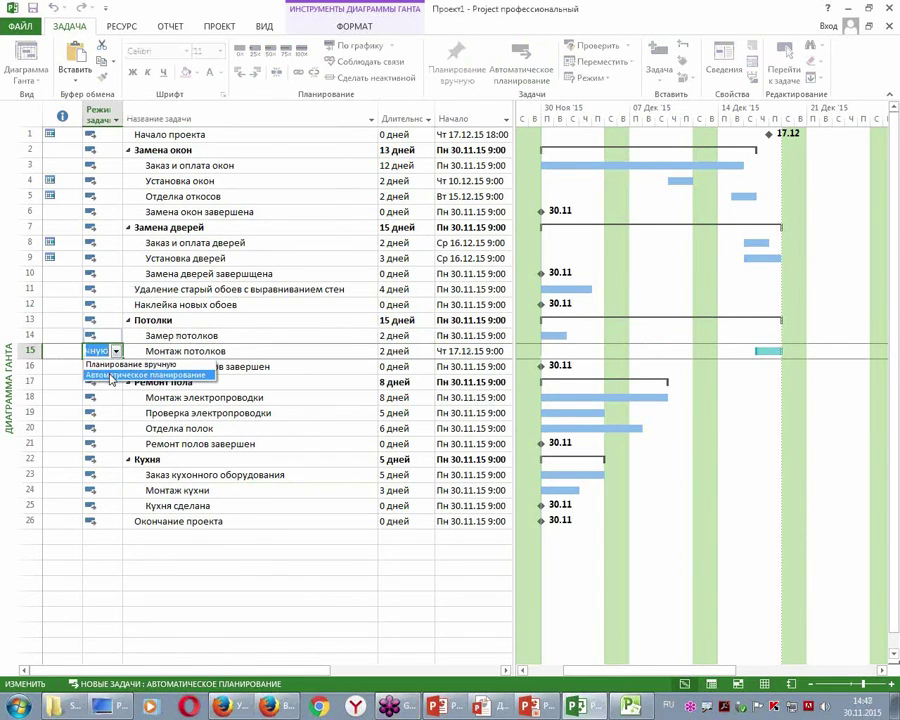
{"action": "left_click", "coordinate": [106, 374]}
{"action": "left_click", "coordinate": [244, 262]}
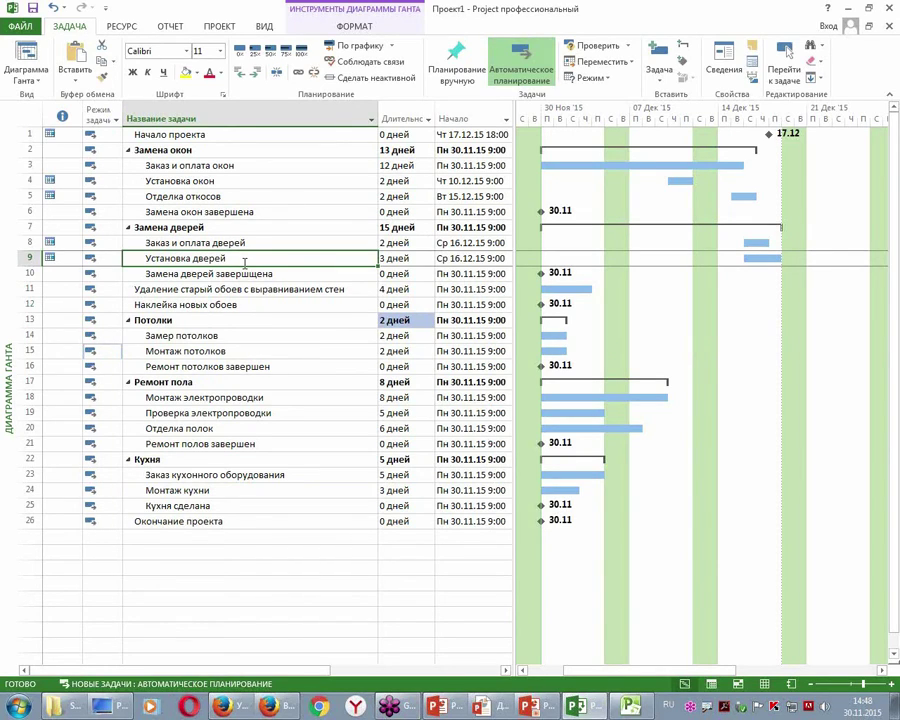
Switch to the PowerPoint slide show and advance to the finish-to-start slide, "Окончание-начало (ОН)".
{"action": "key", "text": "alt+Tab"}
{"action": "key", "text": "Tab"}
{"action": "key", "text": "Tab"}
{"action": "key", "text": "Tab"}
{"action": "key", "text": "Tab"}
{"action": "key", "text": "Tab"}
{"action": "key", "text": "Tab"}
{"action": "key", "text": "Tab"}
{"action": "key", "text": "Tab"}
{"action": "key", "text": "Tab"}
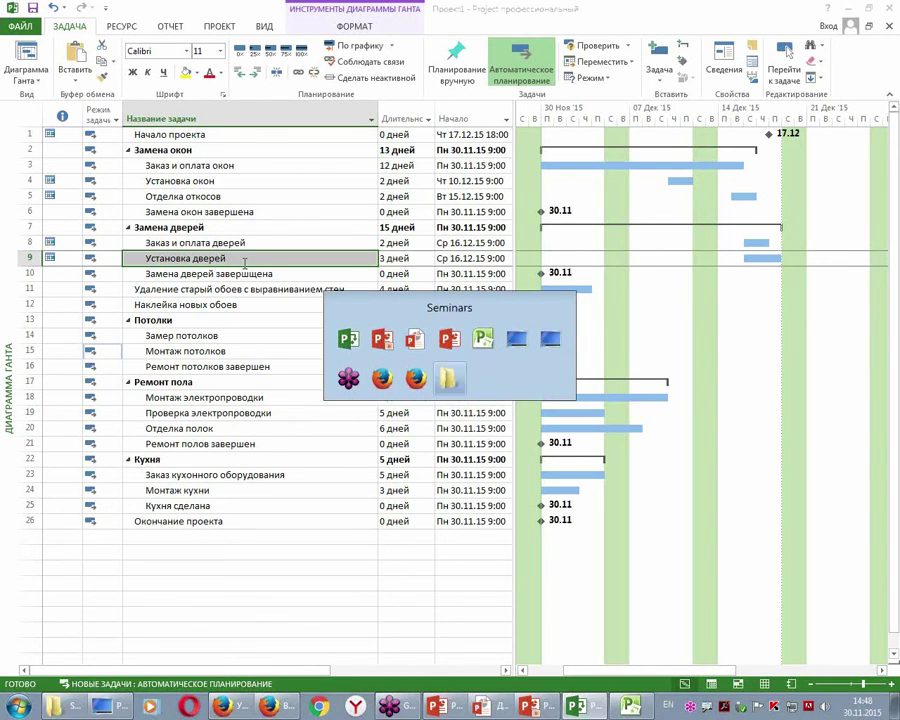
{"action": "key", "text": "Tab"}
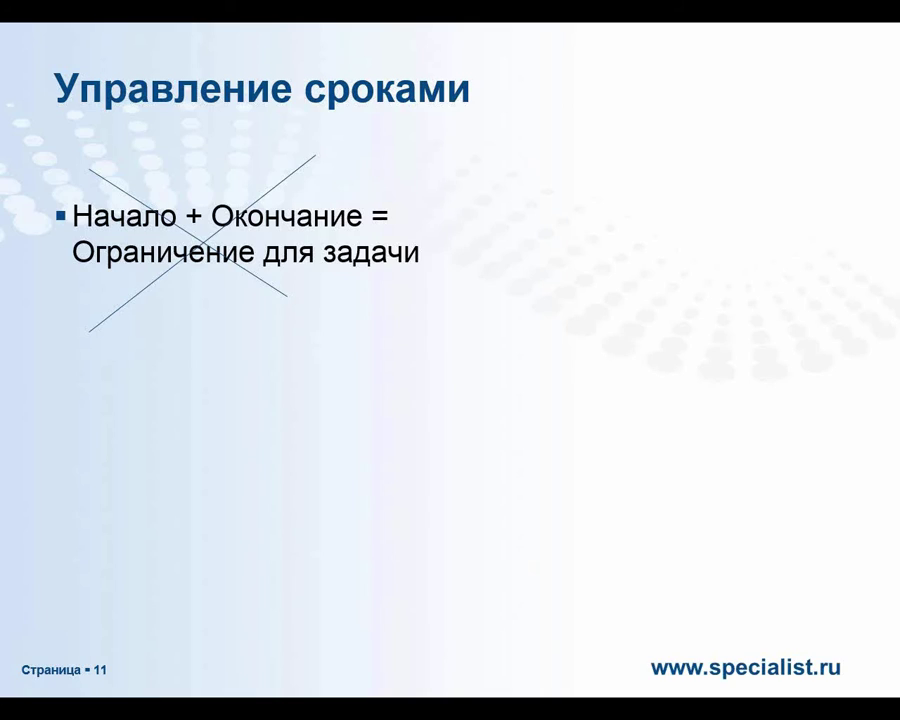
{"action": "key", "text": "Right"}
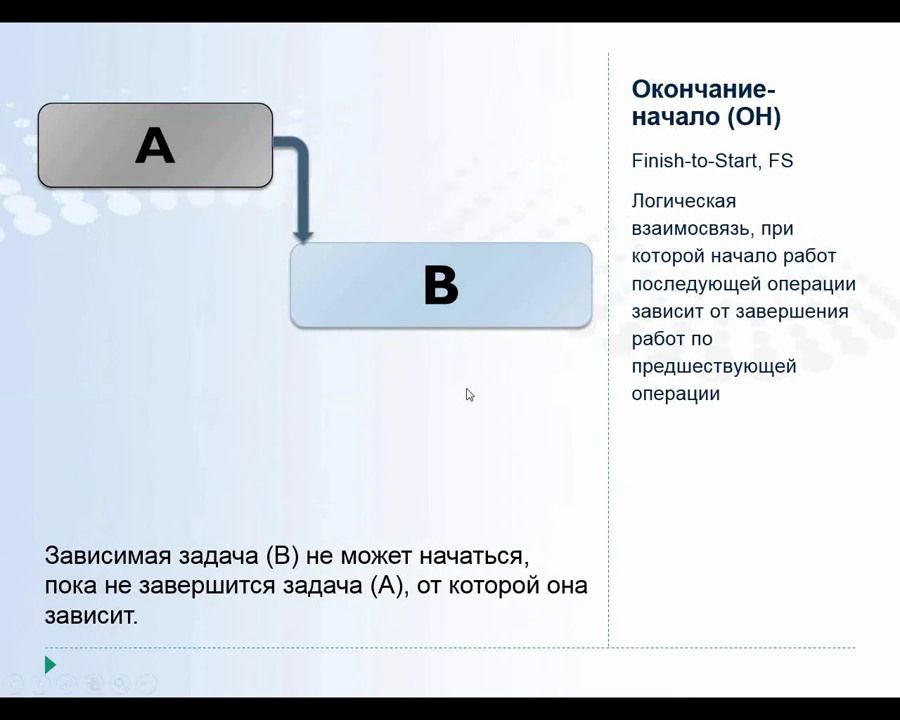
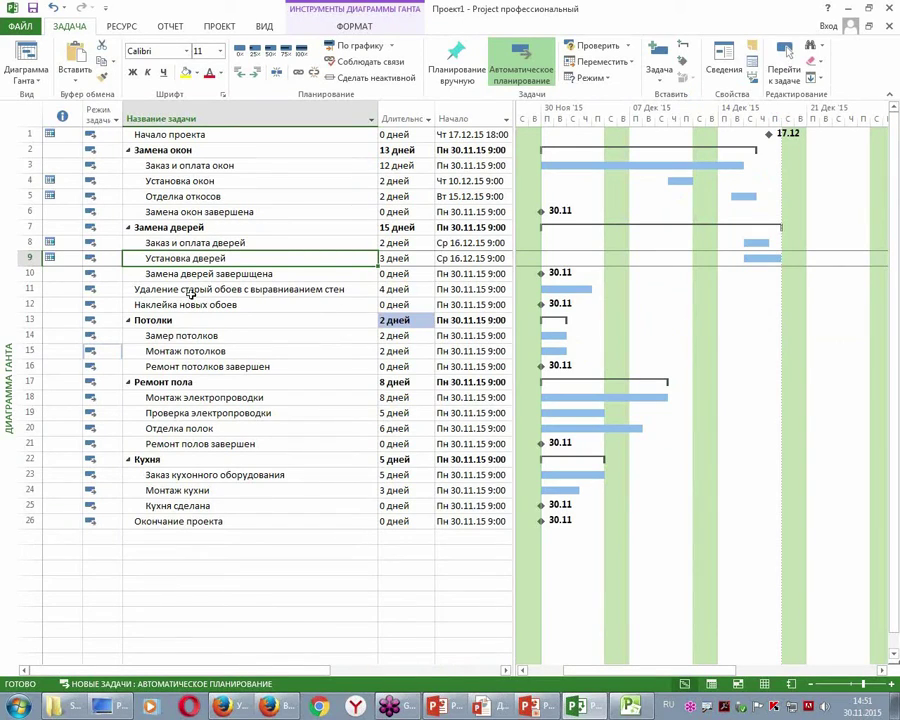
Return to Microsoft Project and set the constraint type of the "Начало проекта" milestone to "Как можно раньше".
{"action": "left_click", "coordinate": [382, 169]}
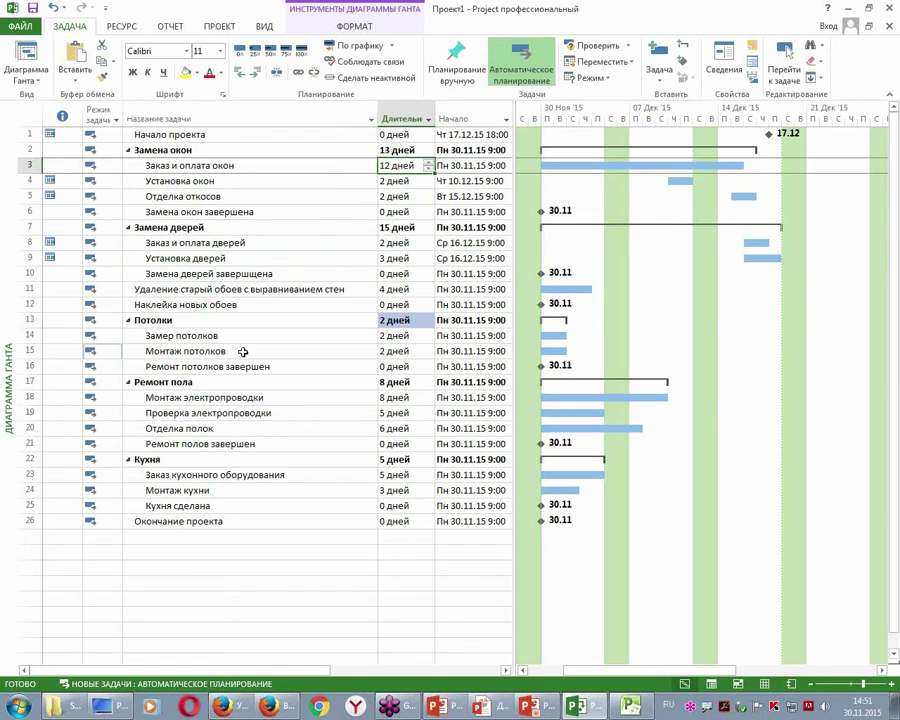
{"action": "left_click_drag", "start_coordinate": [64, 142], "coordinate": [73, 525]}
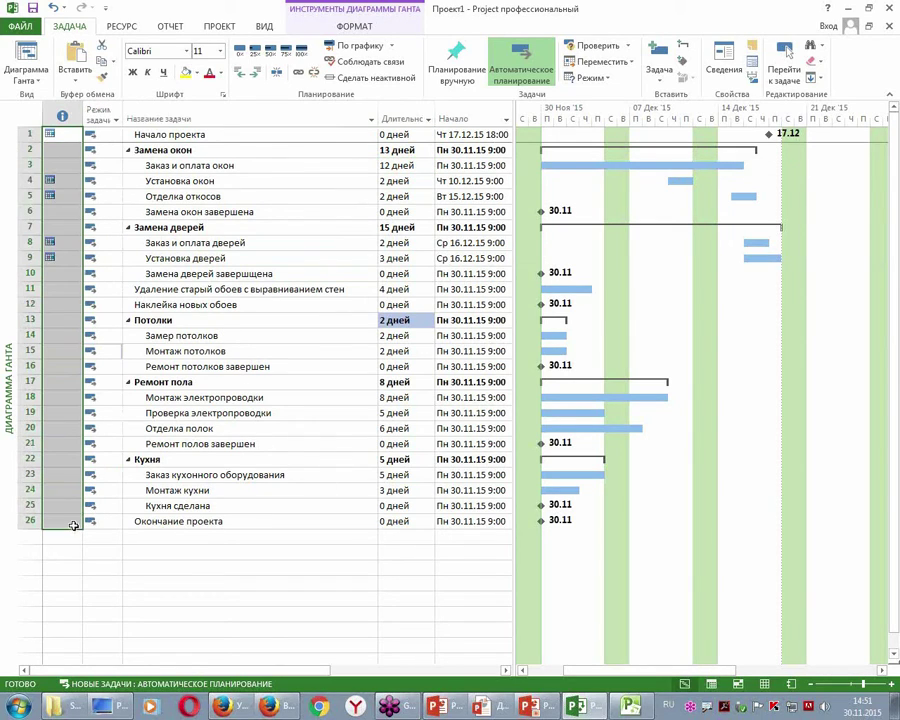
{"action": "double_click", "coordinate": [230, 134]}
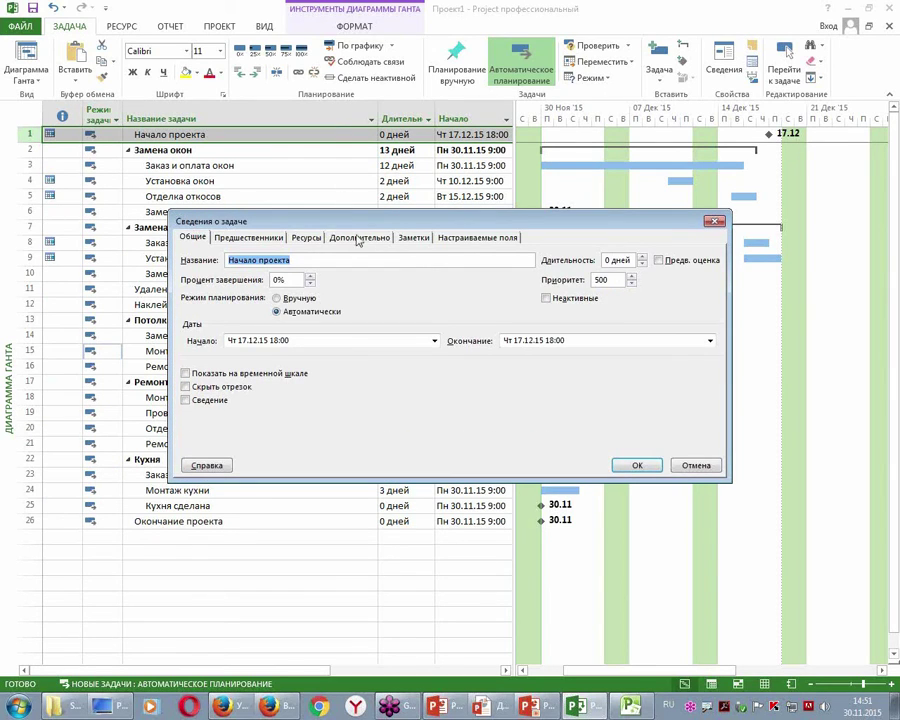
{"action": "left_click", "coordinate": [355, 237]}
{"action": "left_click", "coordinate": [450, 322]}
{"action": "left_click", "coordinate": [398, 347]}
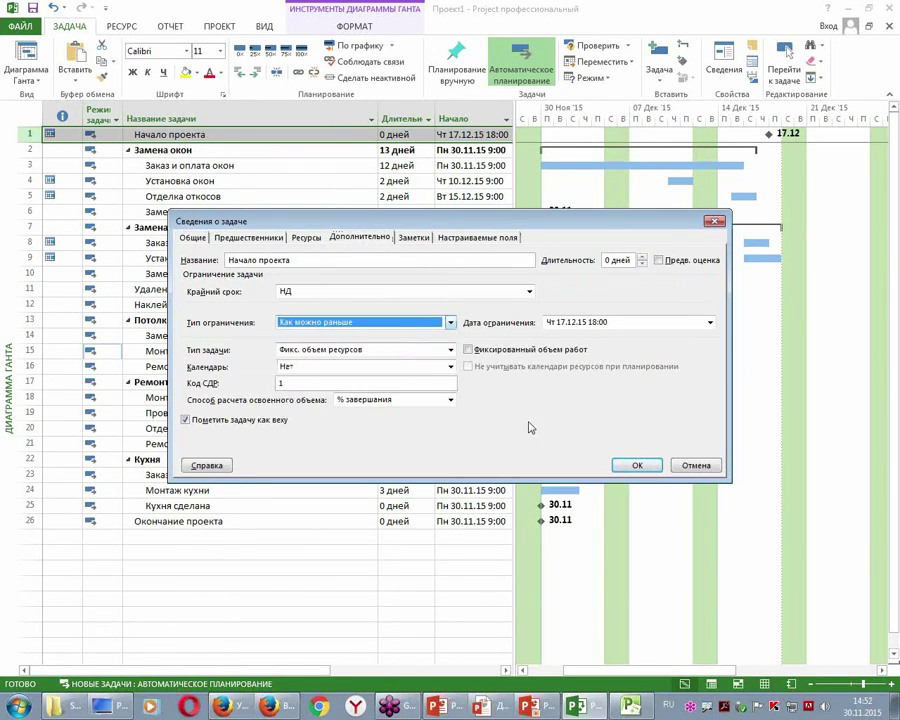
{"action": "left_click", "coordinate": [628, 465]}
Set the constraint type of "Установка окон", "Отделка откосов", "Заказ и оплата дверей" and "Установка дверей" to "Как можно раньше" in one operation.
{"action": "left_click_drag", "start_coordinate": [180, 165], "coordinate": [161, 195]}
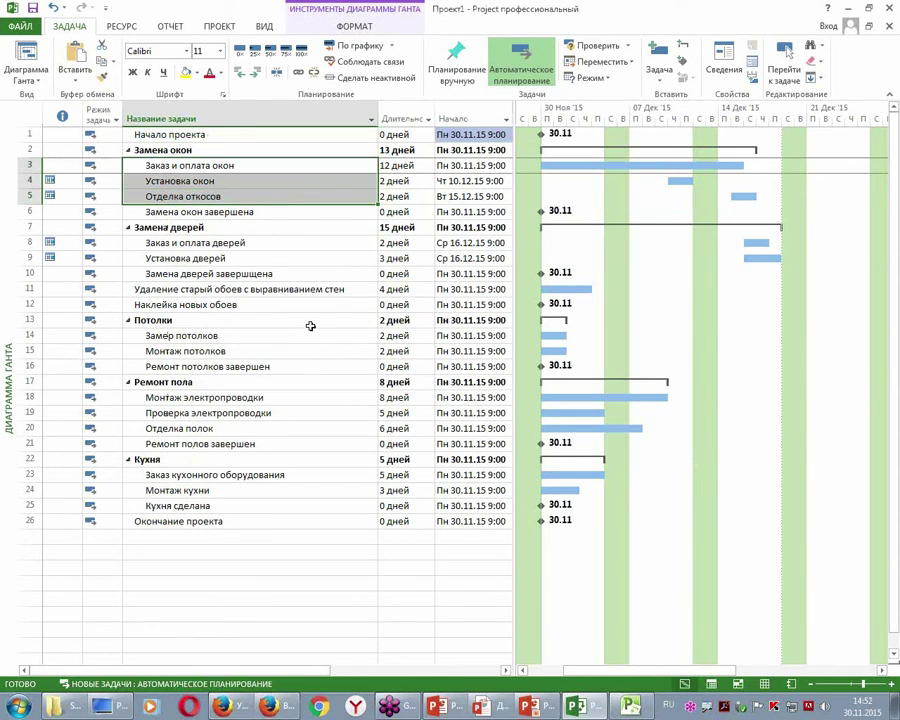
{"action": "left_click_drag", "start_coordinate": [180, 181], "coordinate": [183, 192]}
{"action": "left_click_drag", "start_coordinate": [187, 243], "coordinate": [191, 257]}
{"action": "left_click_drag", "start_coordinate": [191, 181], "coordinate": [190, 196]}
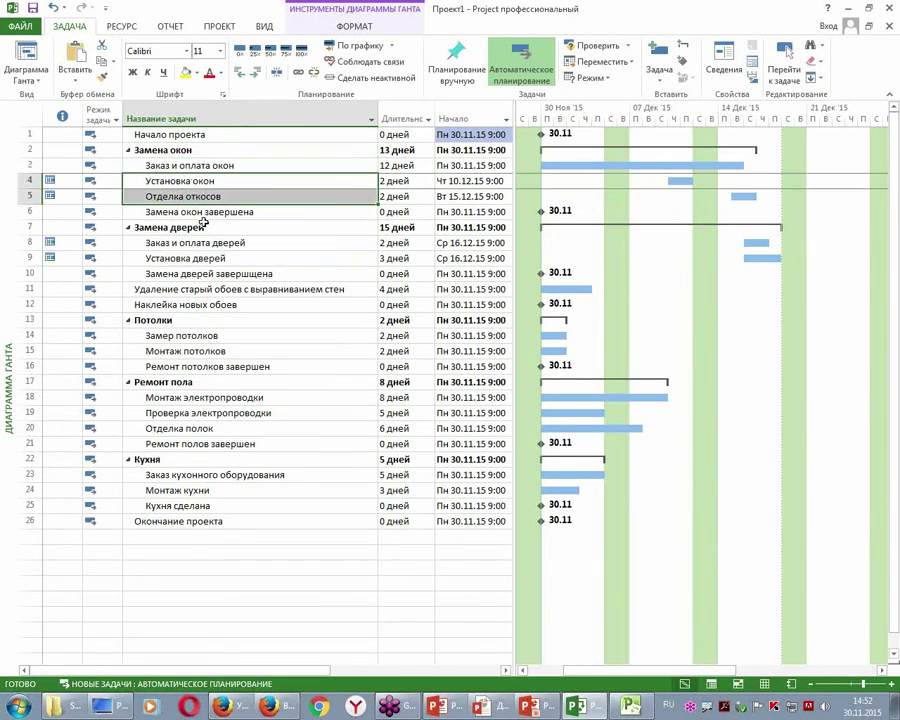
{"action": "left_click_drag", "start_coordinate": [193, 243], "coordinate": [190, 254]}
{"action": "right_click", "coordinate": [198, 254]}
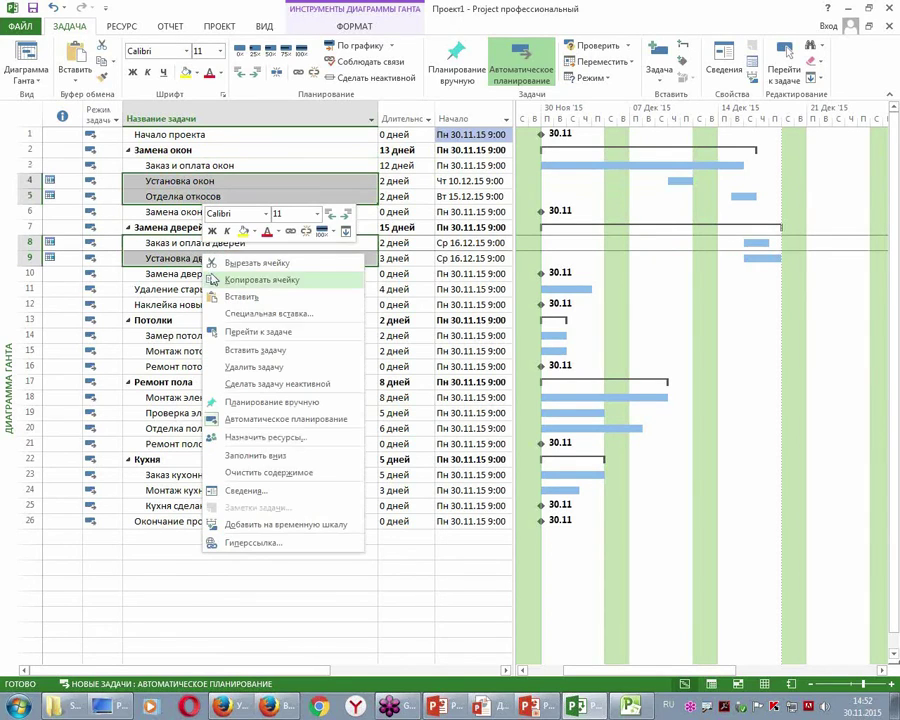
{"action": "left_click", "coordinate": [243, 490]}
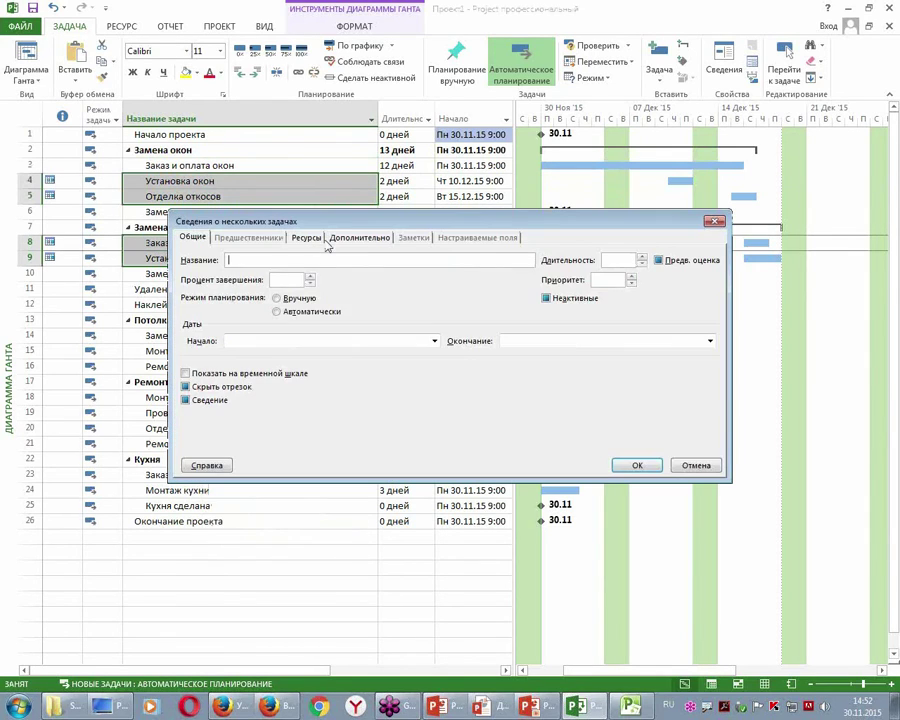
{"action": "left_click", "coordinate": [358, 239]}
{"action": "left_click", "coordinate": [448, 322]}
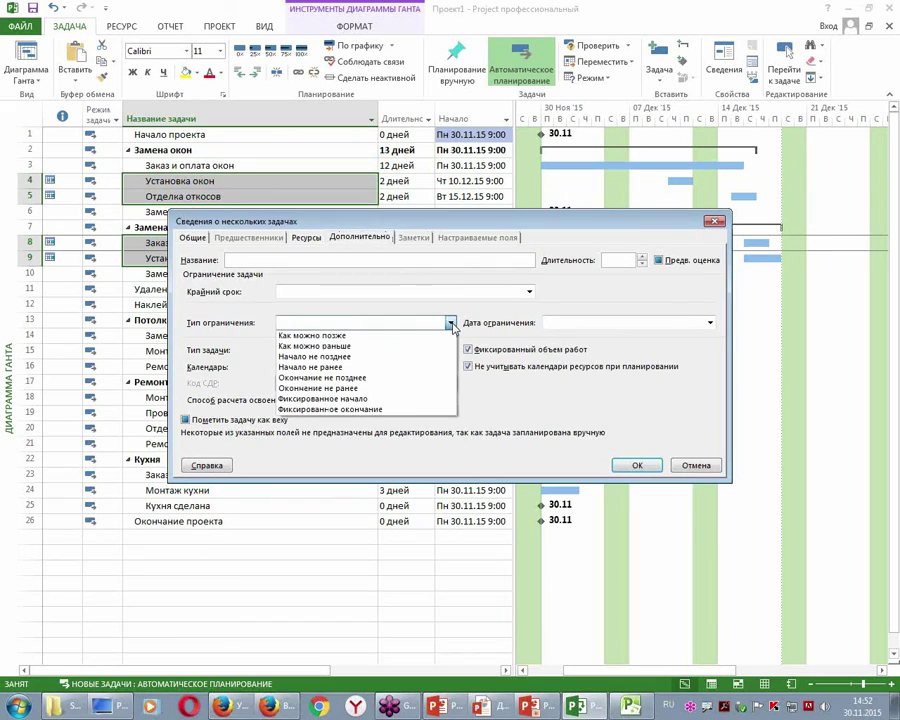
{"action": "left_click", "coordinate": [388, 347]}
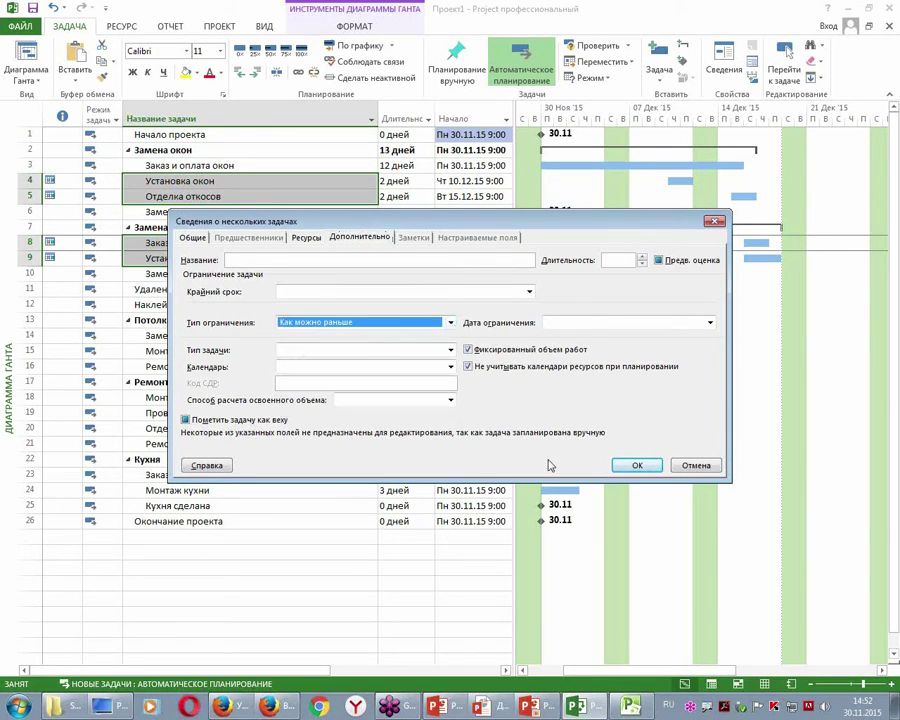
{"action": "left_click", "coordinate": [636, 465]}
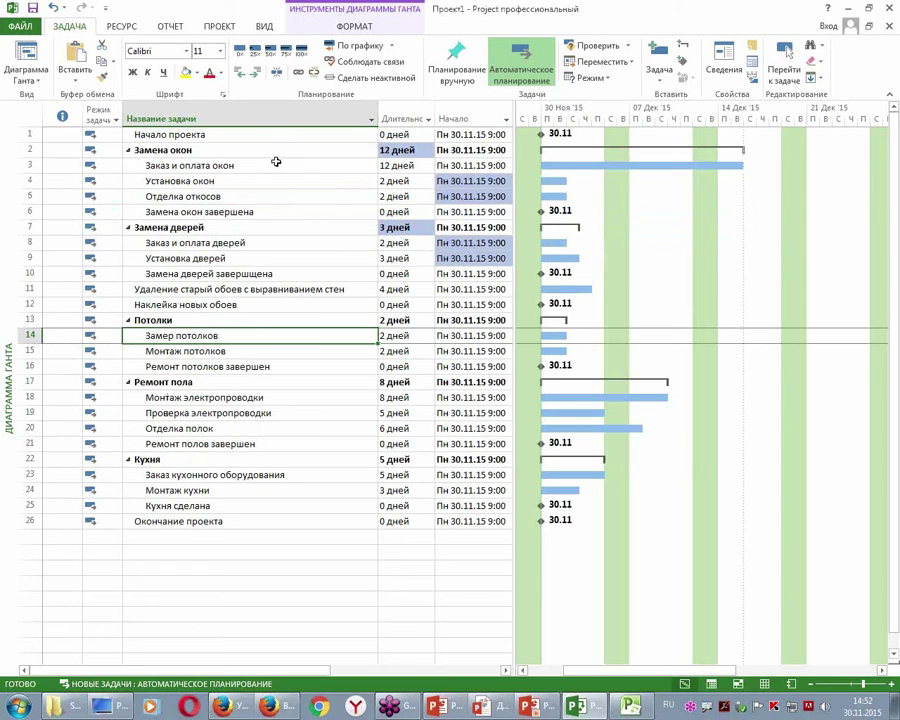
Link the "Начало проекта" milestone to "Заказ и оплата окон" with a finish-to-start dependency.
{"action": "left_click", "coordinate": [240, 136]}
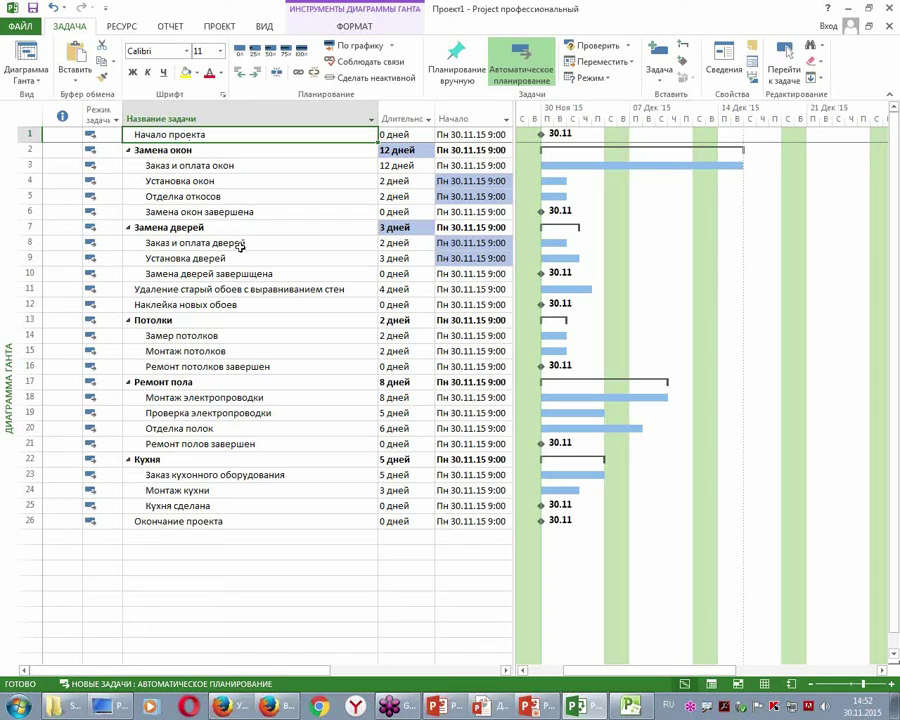
{"action": "left_click", "coordinate": [220, 165]}
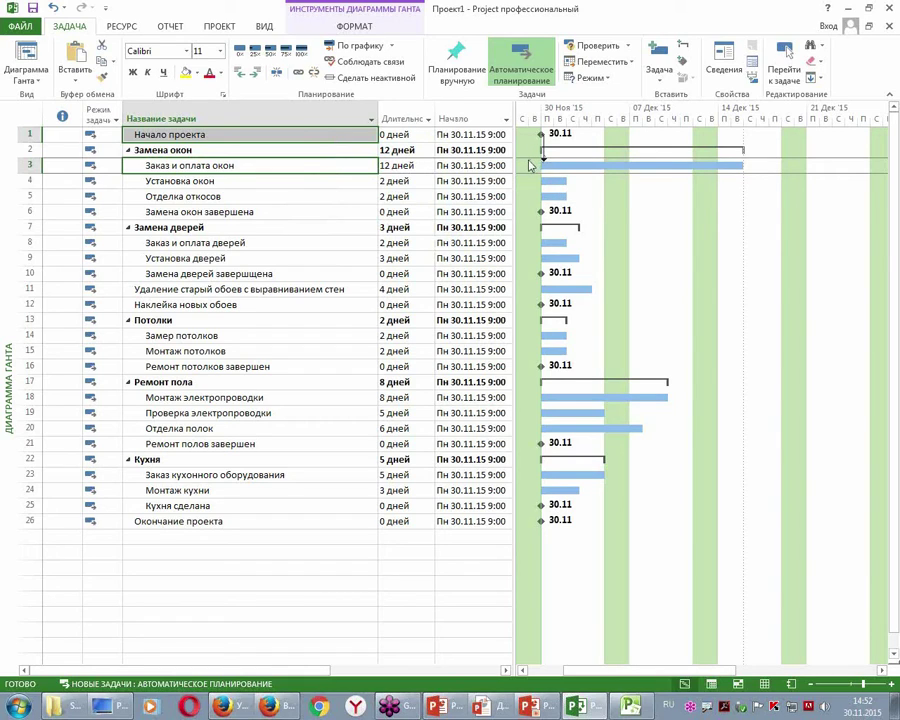
{"action": "left_click", "coordinate": [315, 290]}
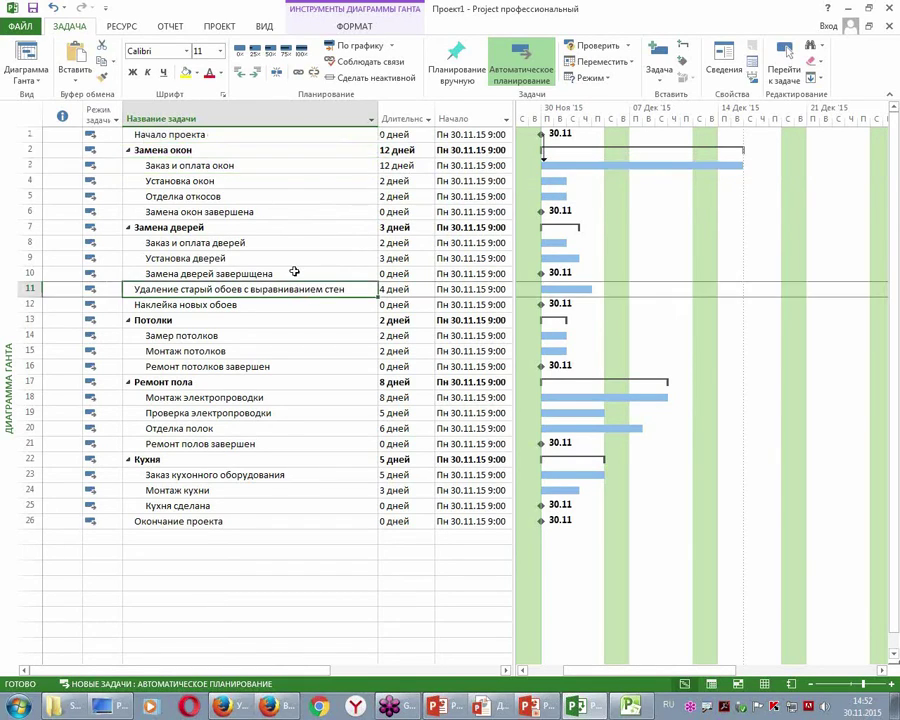
Select the tasks "Заказ и оплата окон" and "Установка окон" for linking.
{"action": "left_click", "coordinate": [235, 166]}
{"action": "left_click_drag", "start_coordinate": [235, 166], "coordinate": [235, 183]}
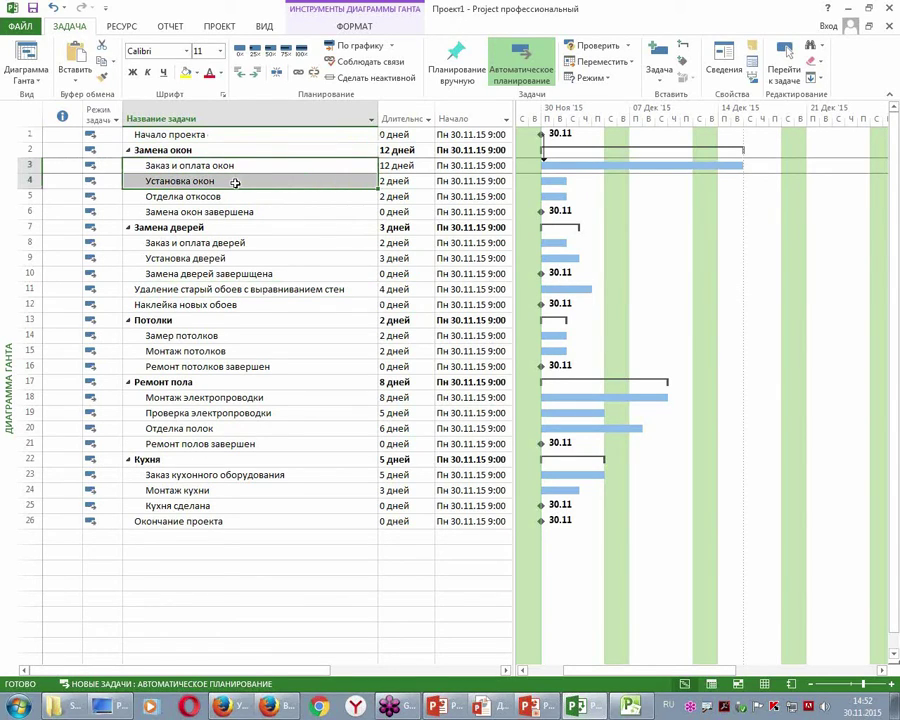
Link the window tasks «Заказ и оплата окон», «Установка окон», «Отделка откосов» and «Замена окон завершена» in finish-to-start sequence.
{"action": "left_click", "coordinate": [298, 78]}
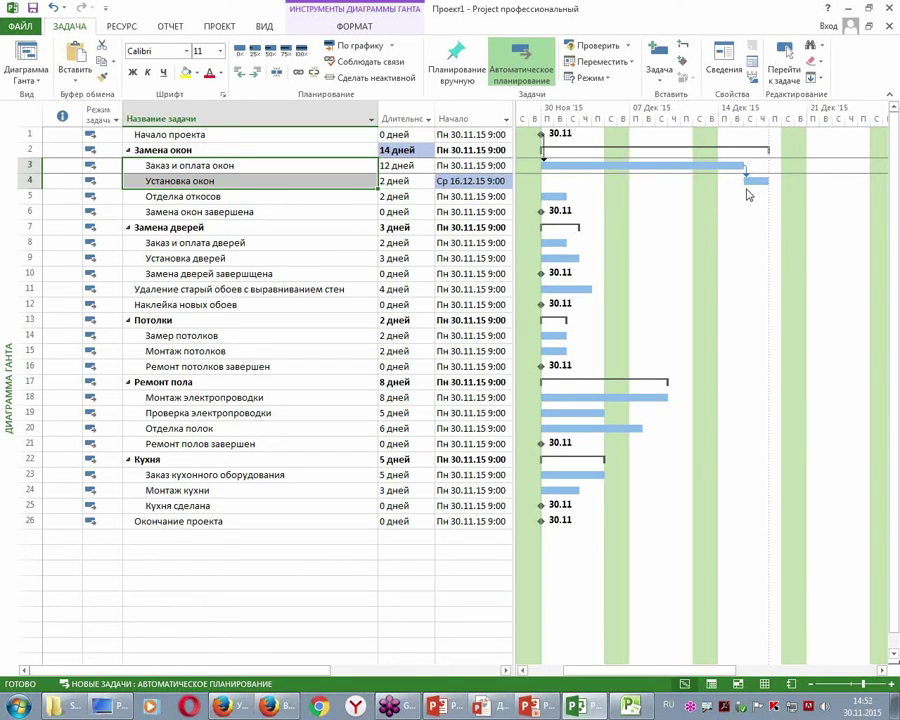
{"action": "left_click", "coordinate": [432, 305]}
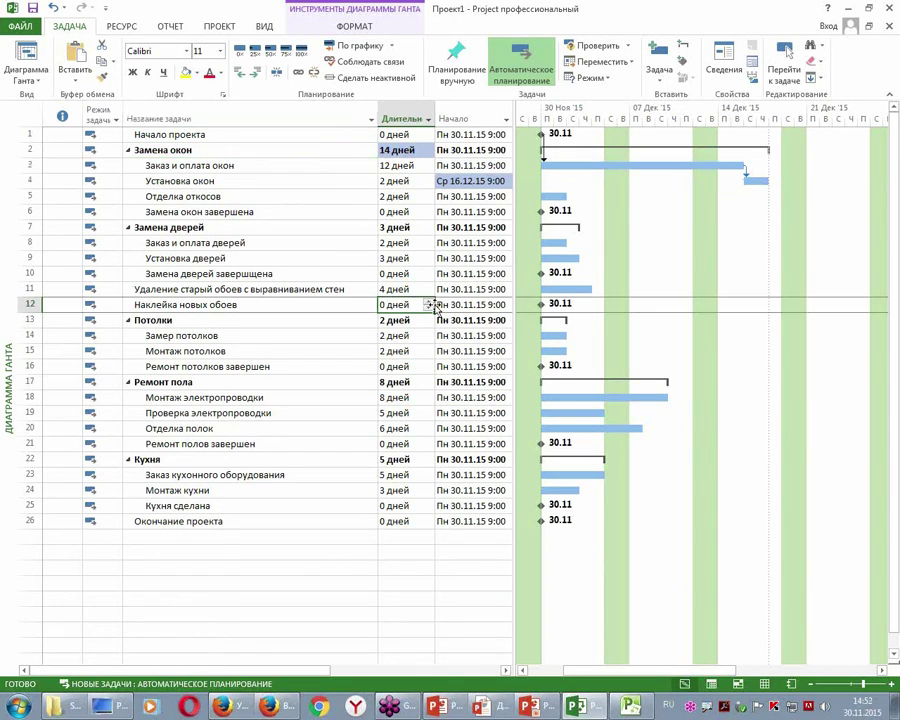
{"action": "left_click", "coordinate": [232, 185]}
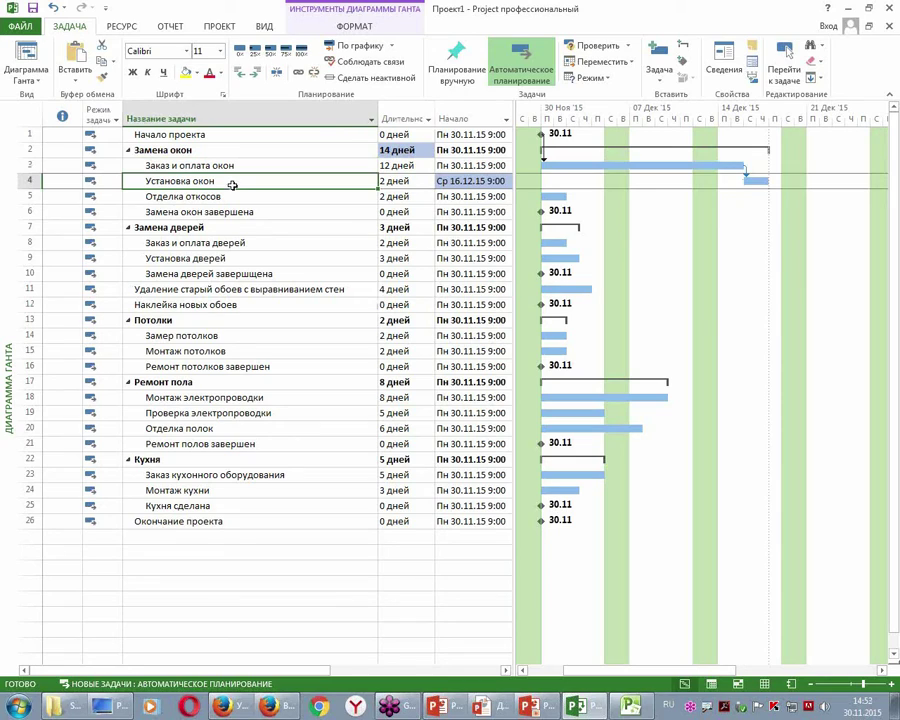
{"action": "left_click", "coordinate": [233, 197], "text": "shift"}
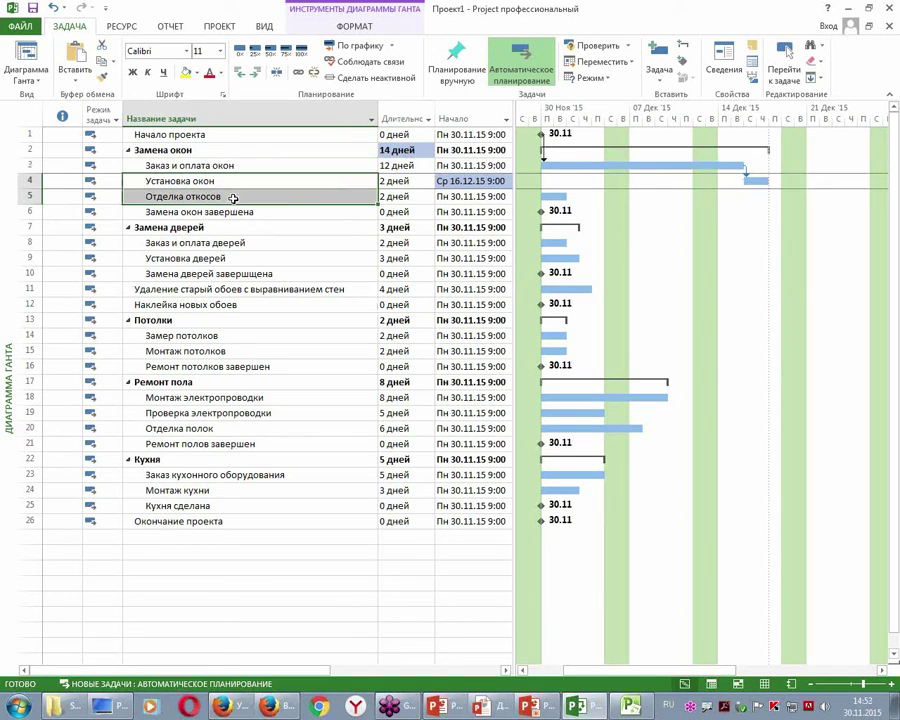
{"action": "left_click", "coordinate": [241, 212], "text": "shift"}
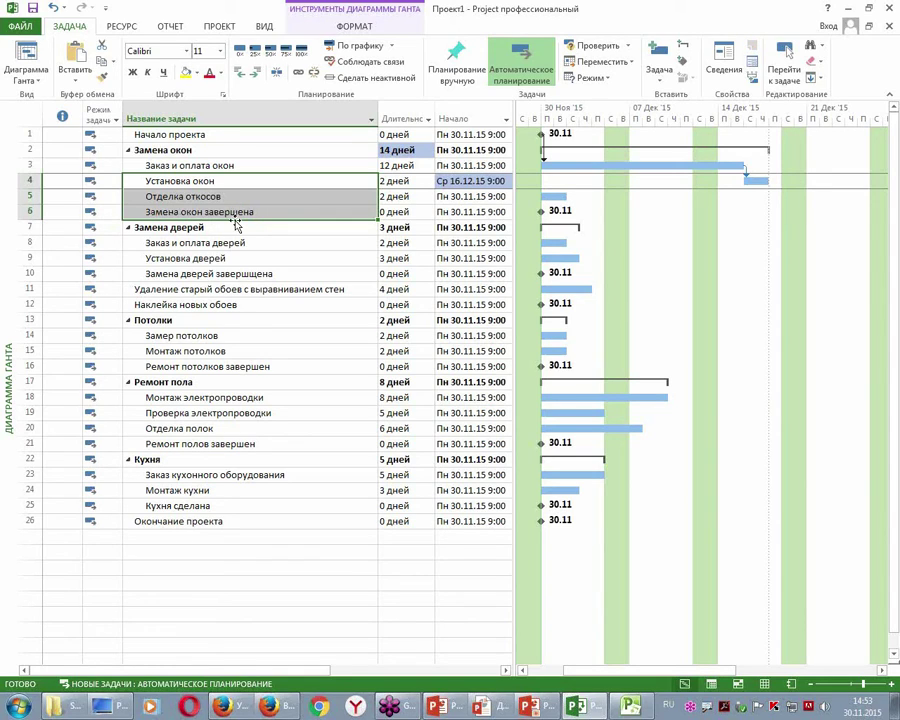
{"action": "key", "text": "ctrl+F2"}
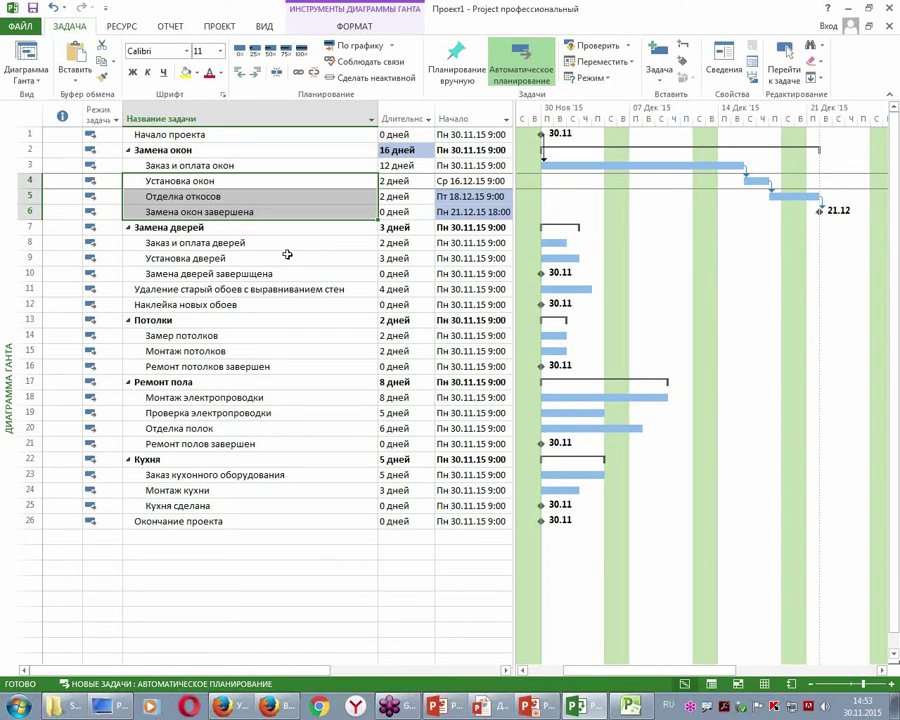
{"action": "left_click", "coordinate": [239, 305]}
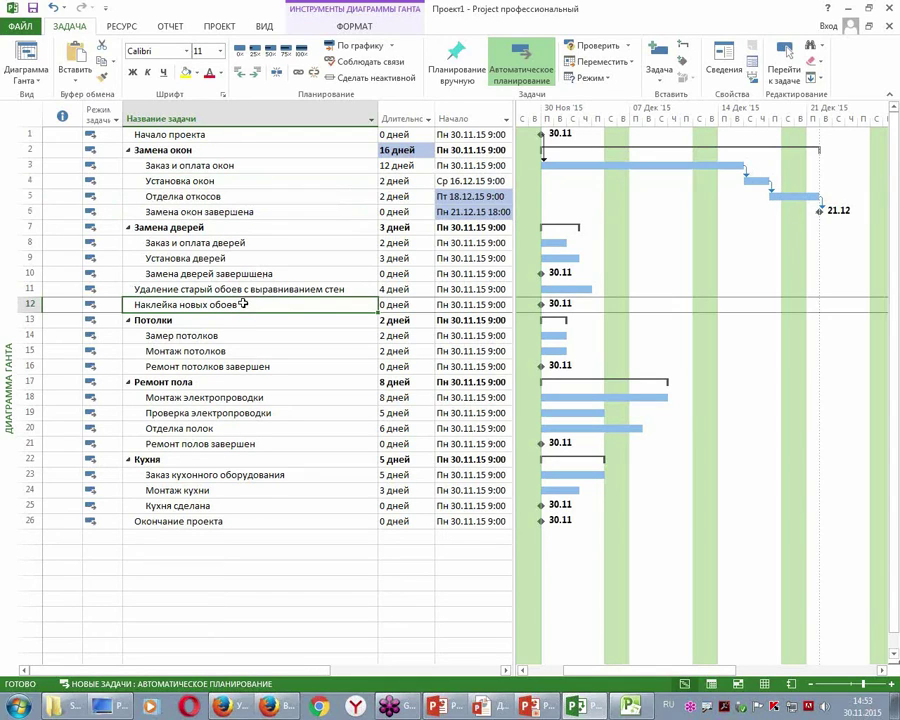
Link «Начало проекта» to «Заказ и оплата дверей», and chain the door tasks through «Установка дверей» to the «Замена дверей завершщена» milestone.
{"action": "left_click", "coordinate": [202, 136]}
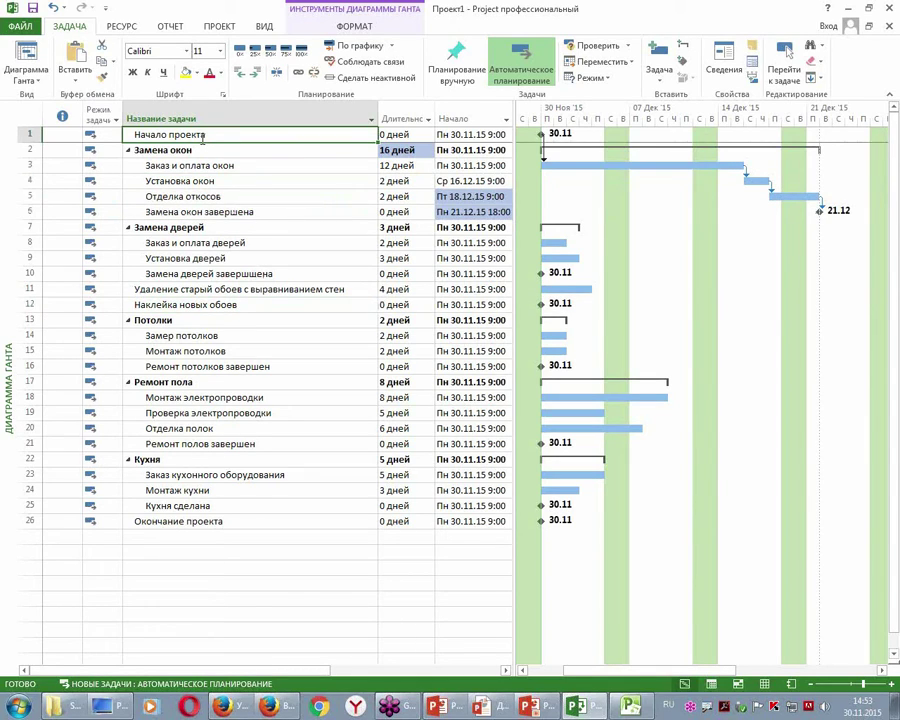
{"action": "left_click", "coordinate": [213, 243], "text": "ctrl"}
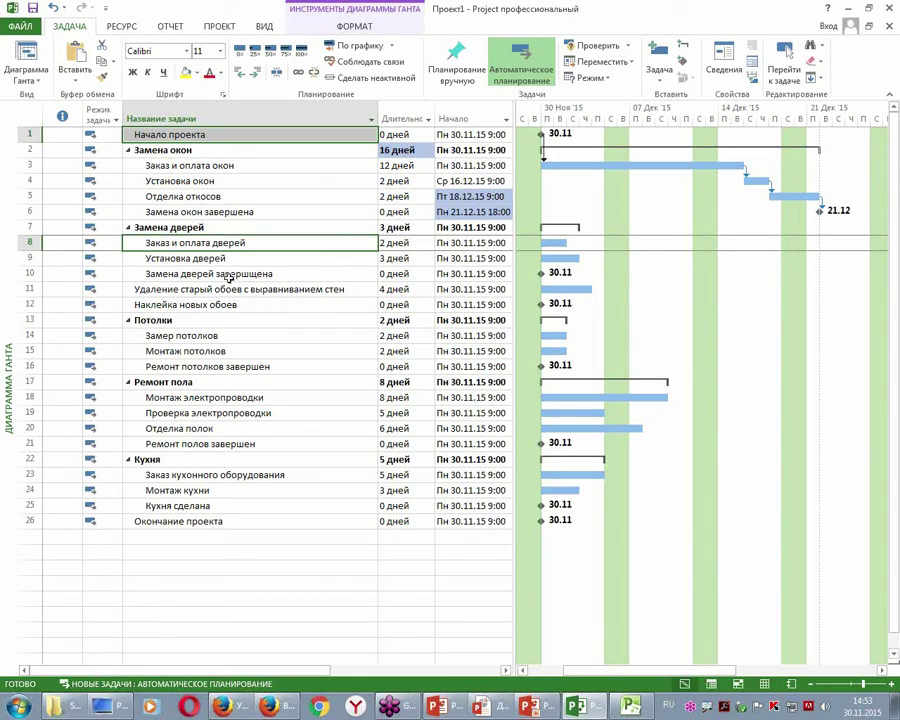
{"action": "key", "text": "ctrl+F2"}
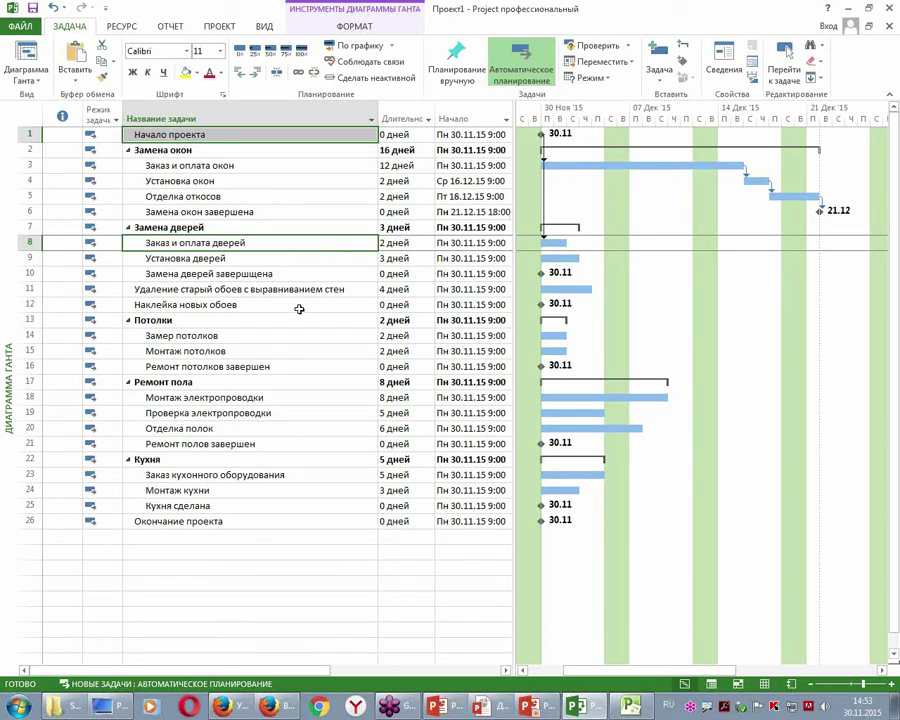
{"action": "left_click", "coordinate": [258, 336]}
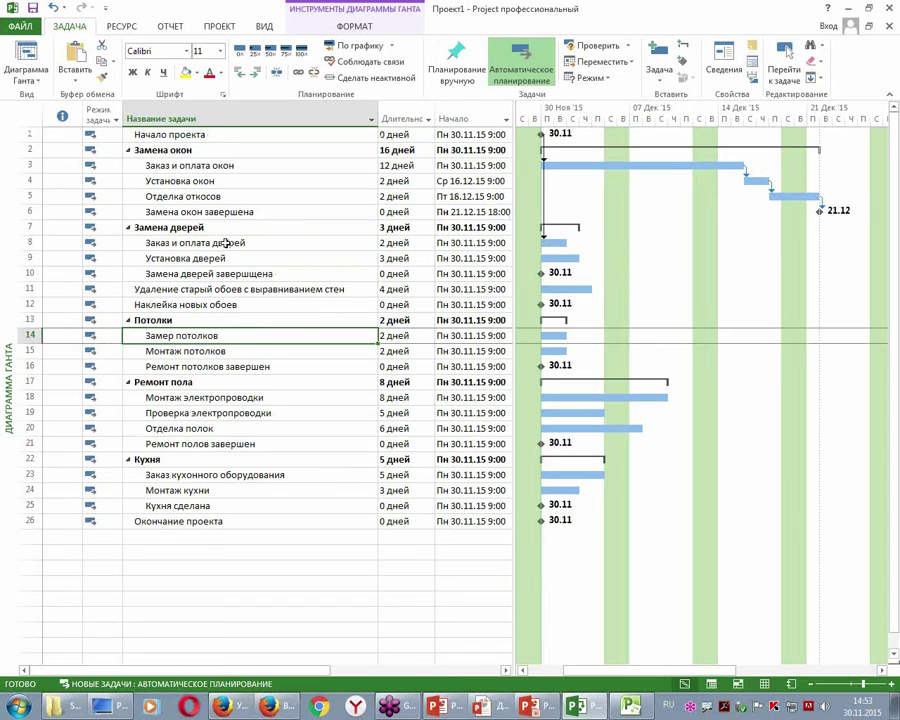
{"action": "left_click", "coordinate": [227, 243]}
{"action": "left_click_drag", "start_coordinate": [226, 247], "coordinate": [231, 276]}
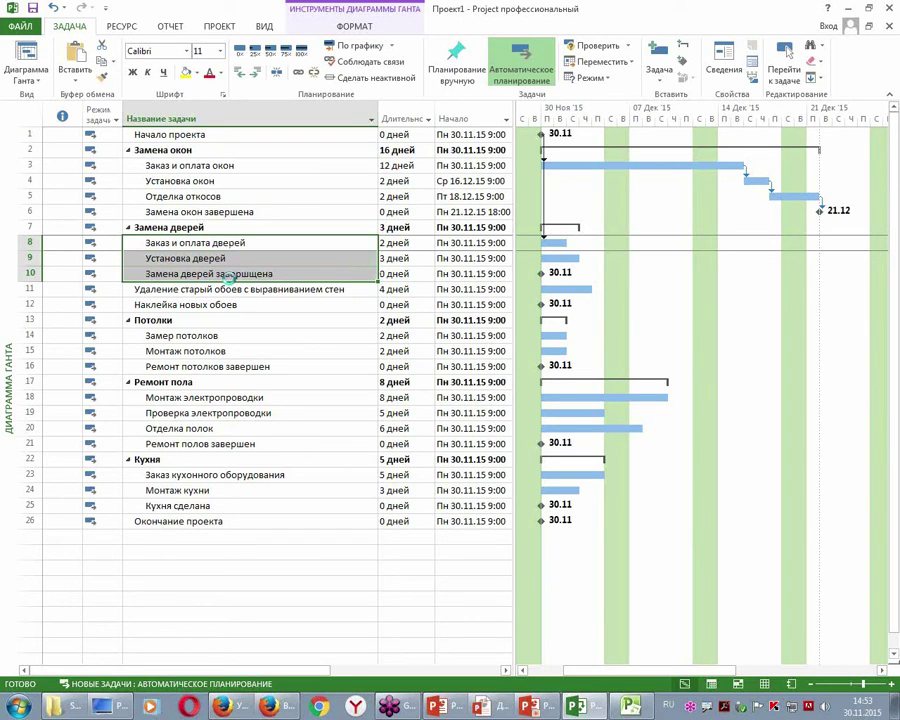
{"action": "key", "text": "ctrl+F2"}
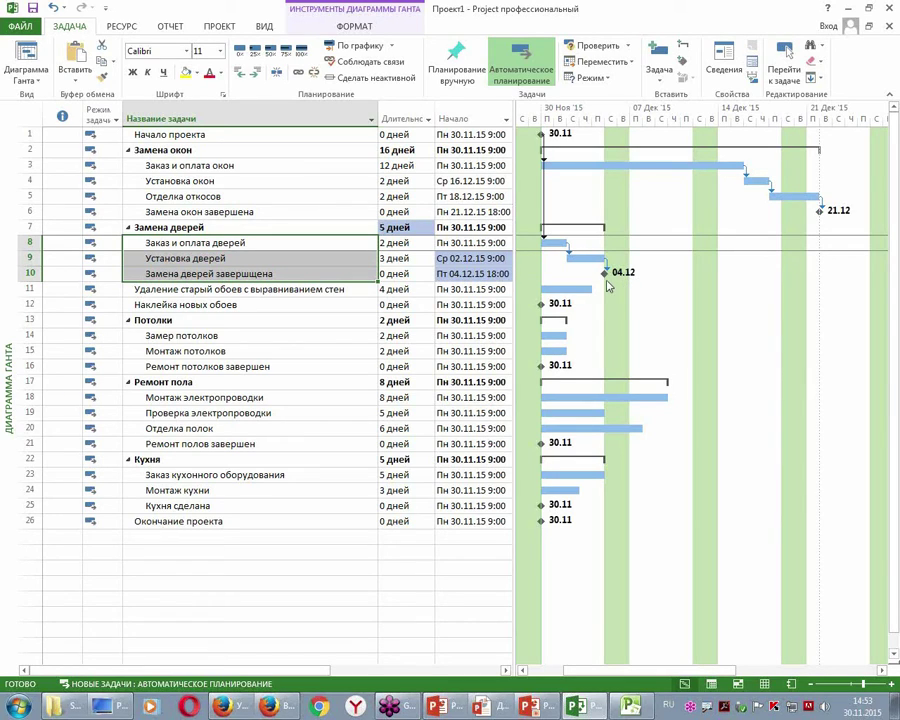
Link «Замена окон завершена» to «Удаление старый обоев с выравниванием стен», and that task to «Наклейка новых обоев».
{"action": "left_click", "coordinate": [282, 289]}
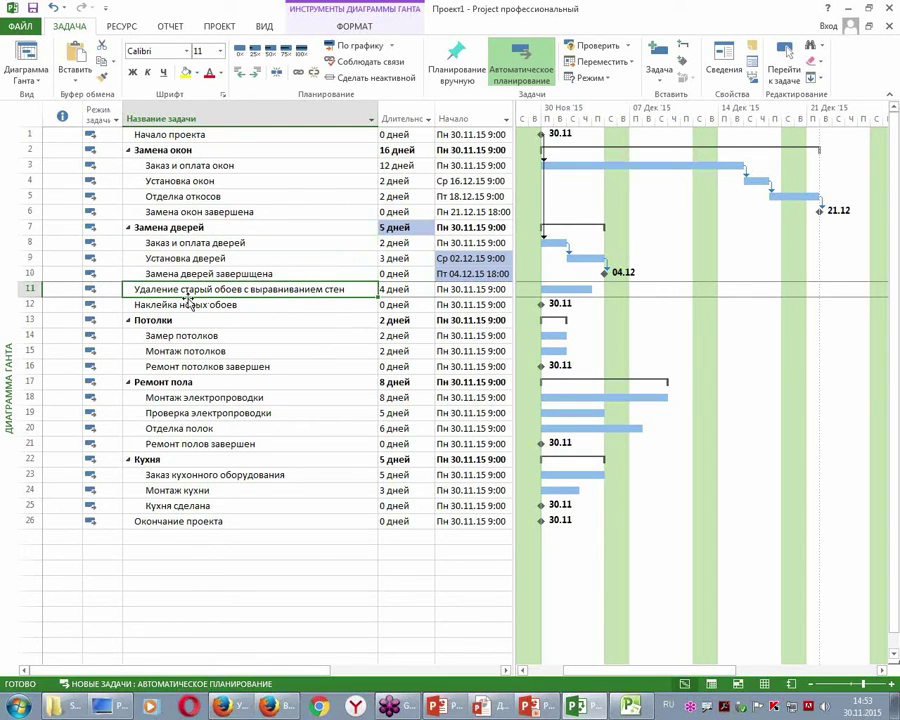
{"action": "left_click", "coordinate": [198, 212]}
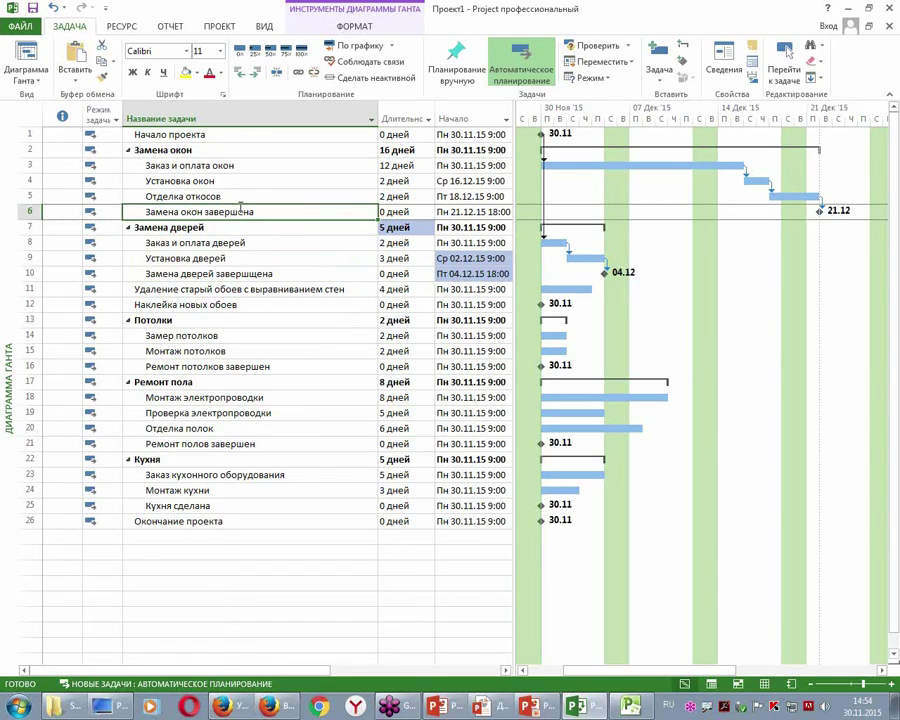
{"action": "left_click", "coordinate": [176, 289], "text": "ctrl"}
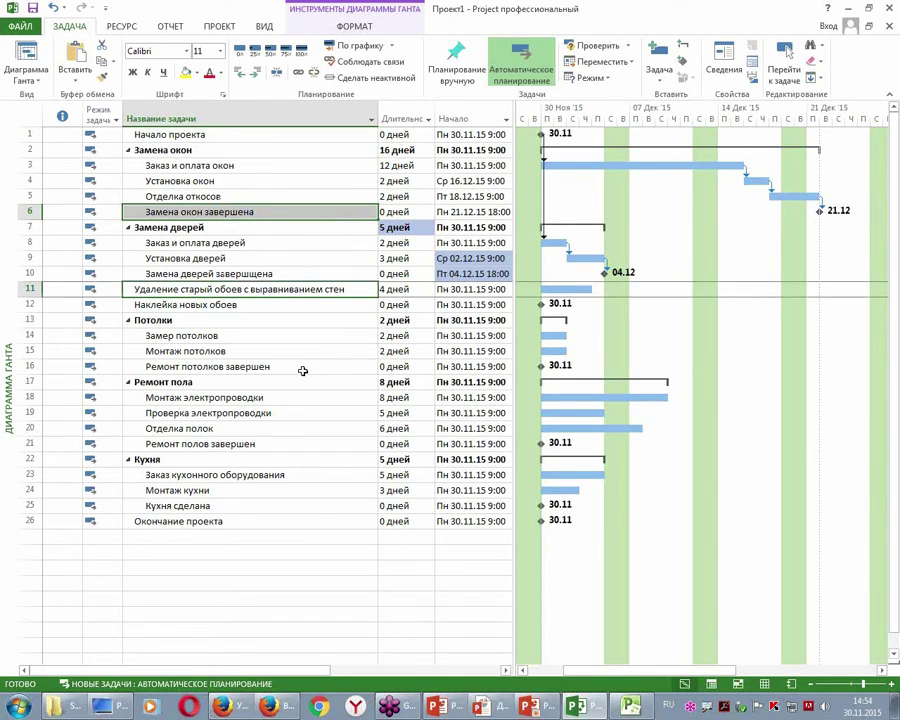
{"action": "key", "text": "ctrl+F2"}
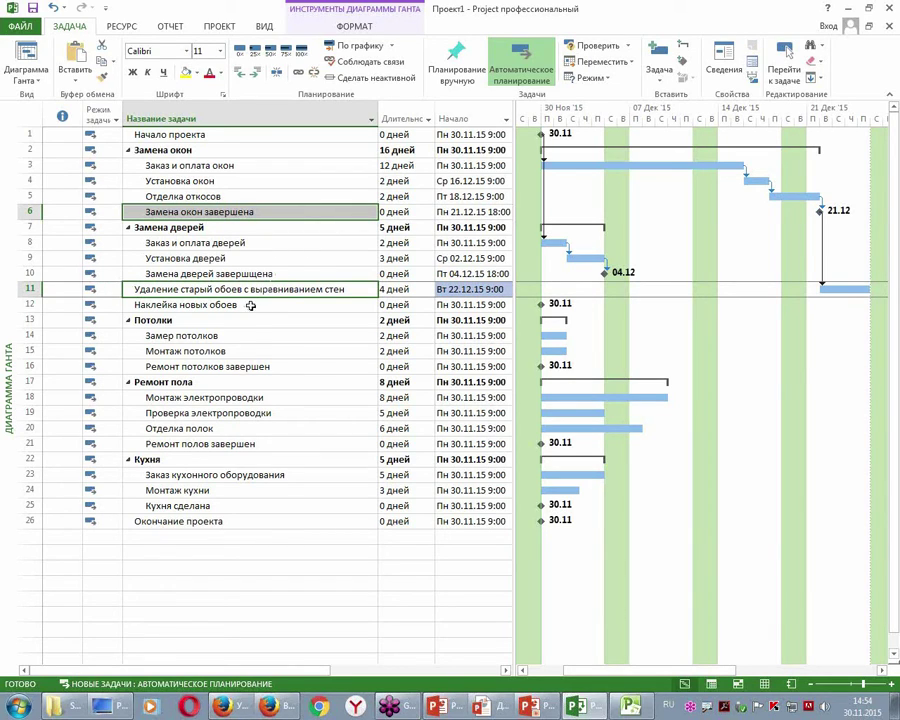
{"action": "left_click_drag", "start_coordinate": [224, 289], "coordinate": [234, 304]}
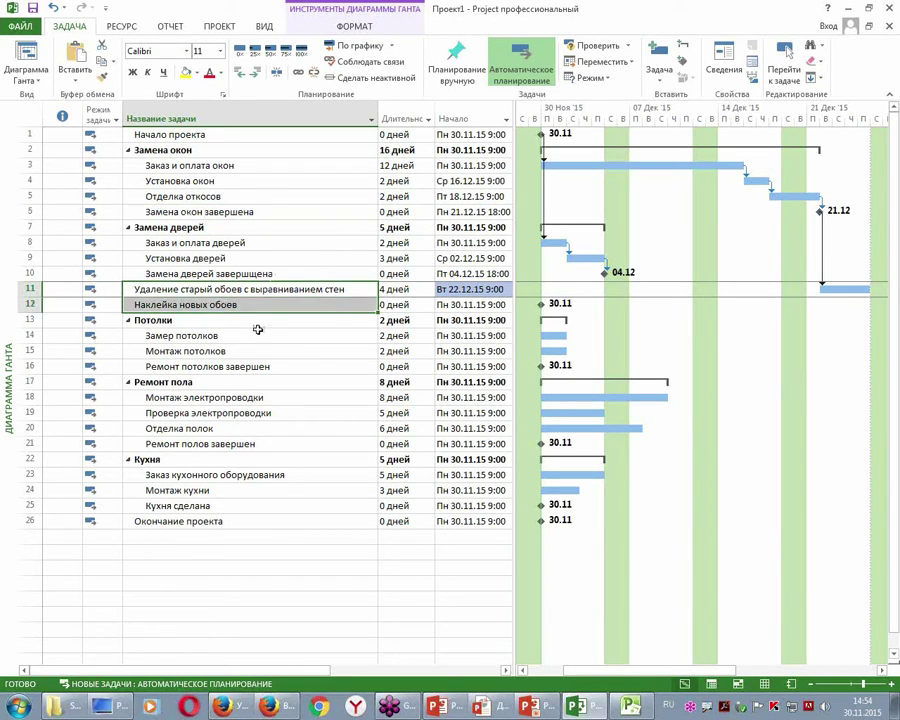
{"action": "key", "text": "ctrl+F2"}
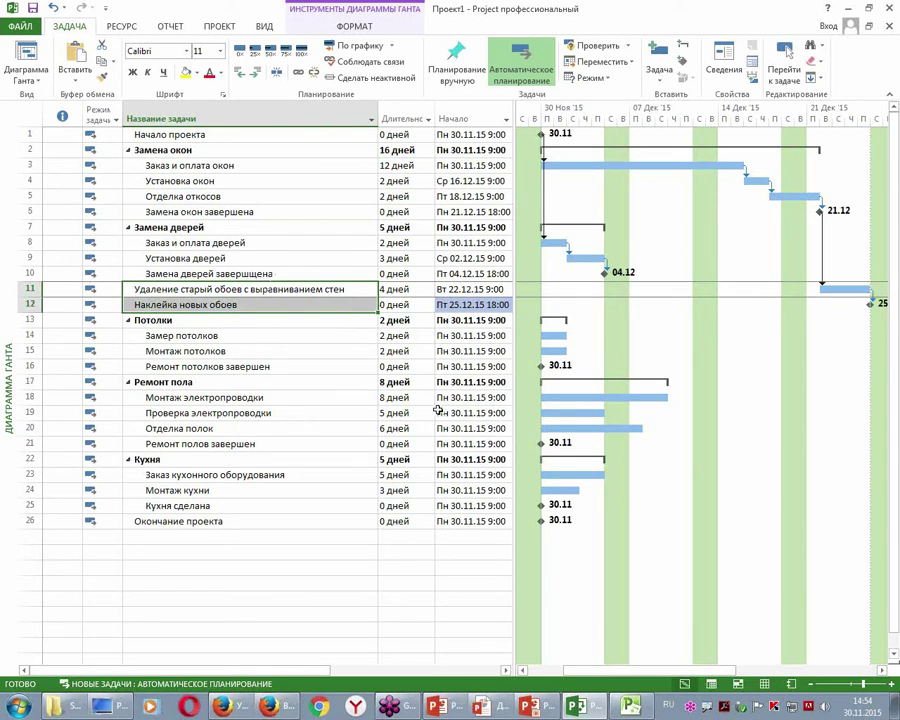
Link «Удаление старый обоев с выравниванием стен», «Замер потолков», «Монтаж потолков» and «Ремонт потолков завершен» in sequence, and widen the Gantt chart area.
{"action": "left_click", "coordinate": [235, 335]}
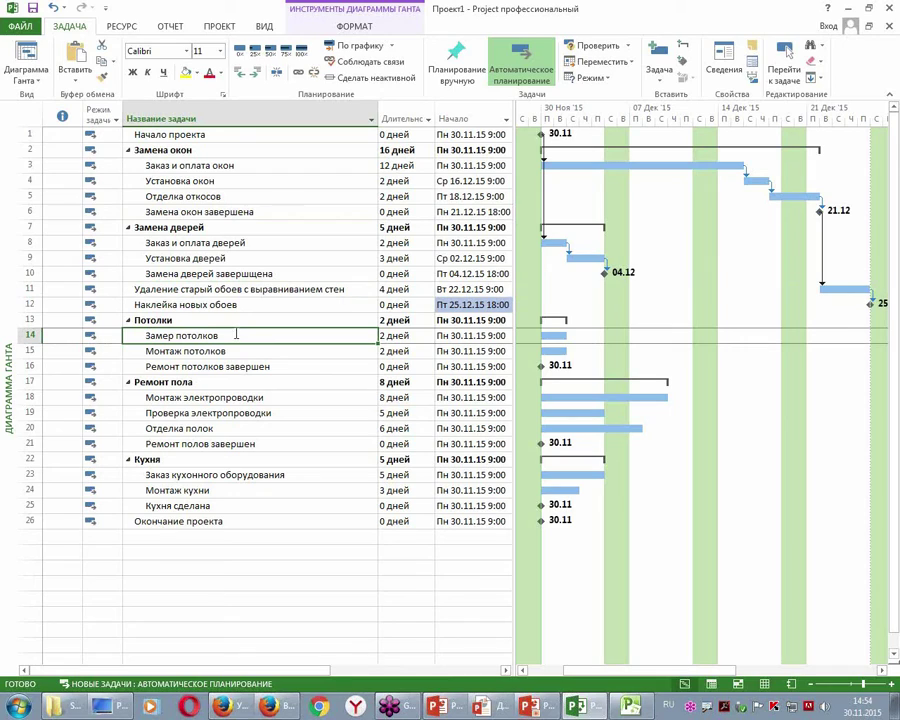
{"action": "left_click", "coordinate": [225, 290]}
{"action": "left_click", "coordinate": [237, 335], "text": "ctrl"}
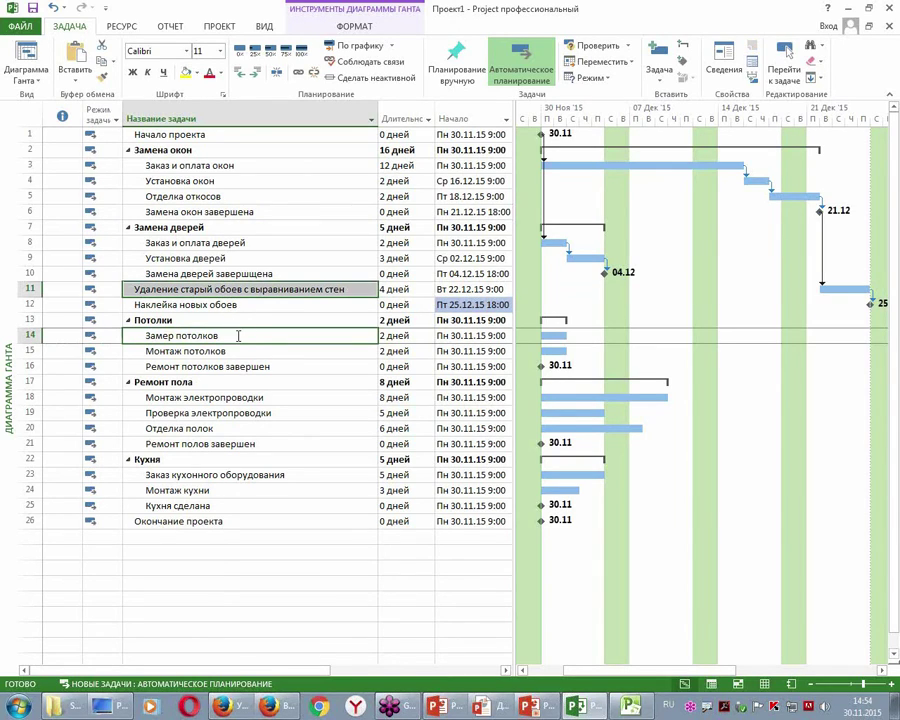
{"action": "left_click", "coordinate": [232, 353], "text": "ctrl"}
{"action": "left_click", "coordinate": [243, 366], "text": "ctrl"}
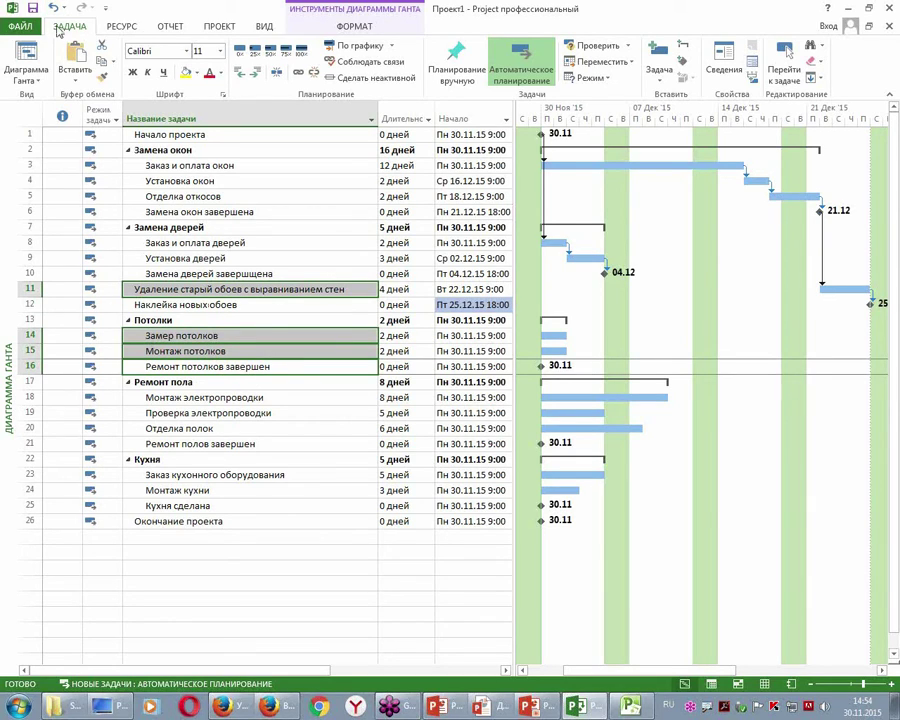
{"action": "left_click", "coordinate": [297, 71]}
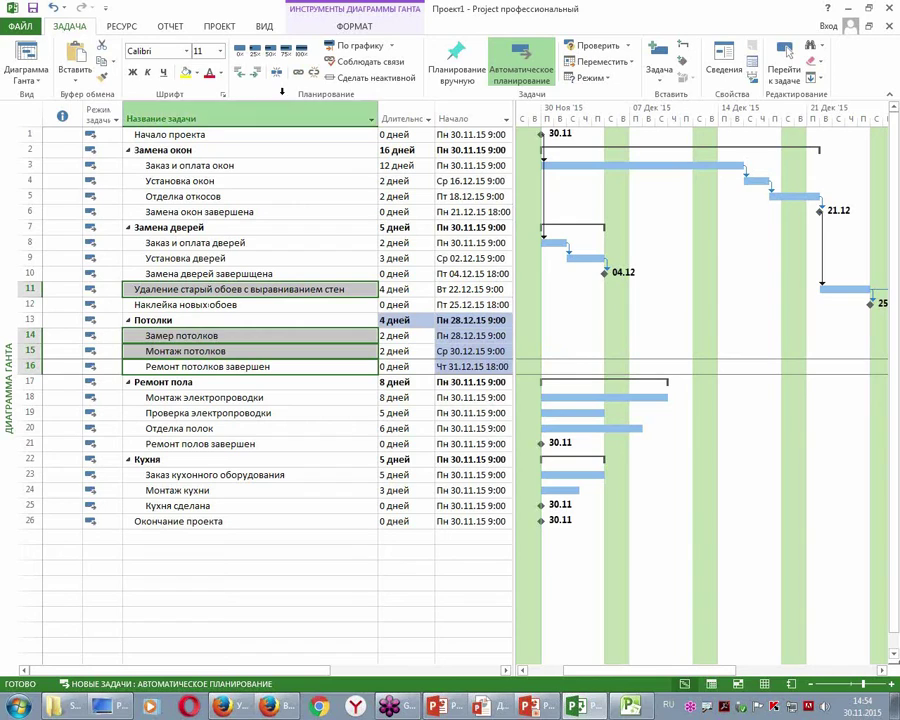
{"action": "left_click_drag", "start_coordinate": [512, 587], "coordinate": [433, 585]}
{"action": "left_click_drag", "start_coordinate": [622, 672], "coordinate": [647, 675]}
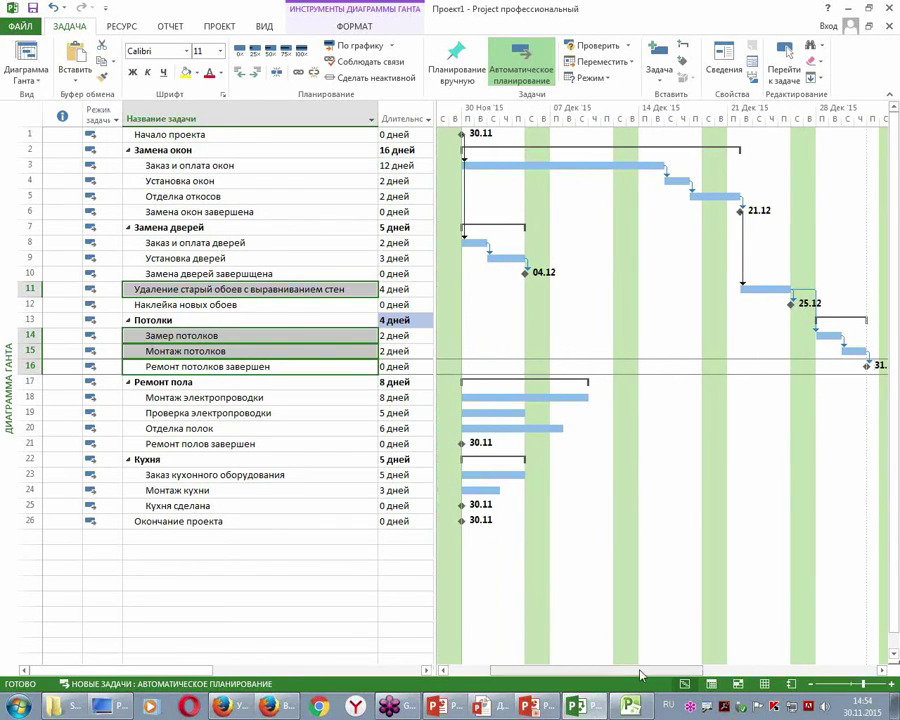
Delete the dependency from «Удаление старый обоев с выравниванием стен» to «Замер потолков», and link «Наклейка новых обоев» to «Замер потолков» instead.
{"action": "left_click", "coordinate": [228, 397]}
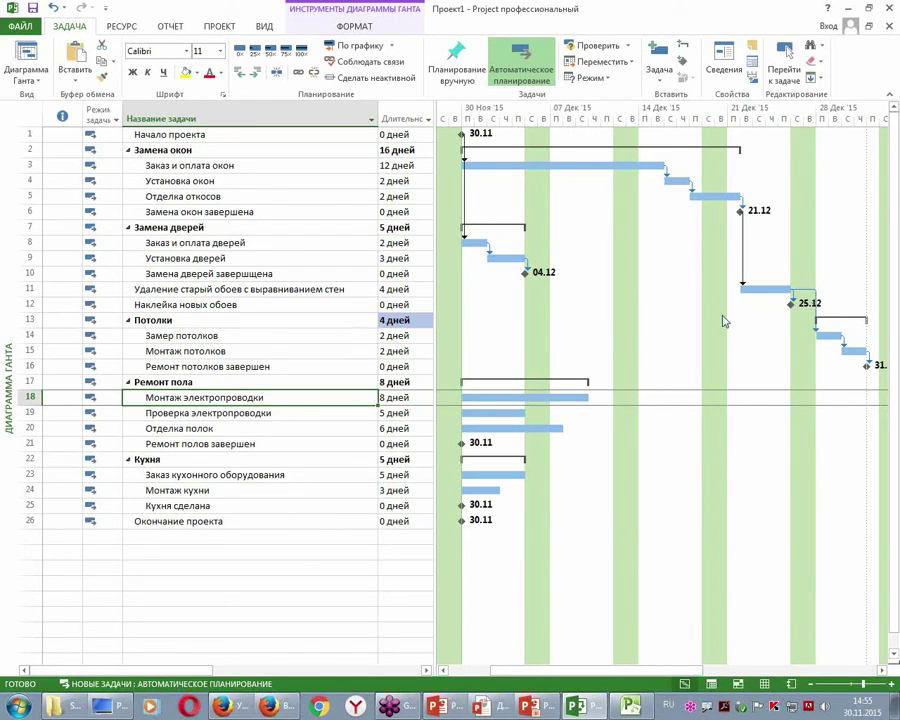
{"action": "double_click", "coordinate": [817, 306]}
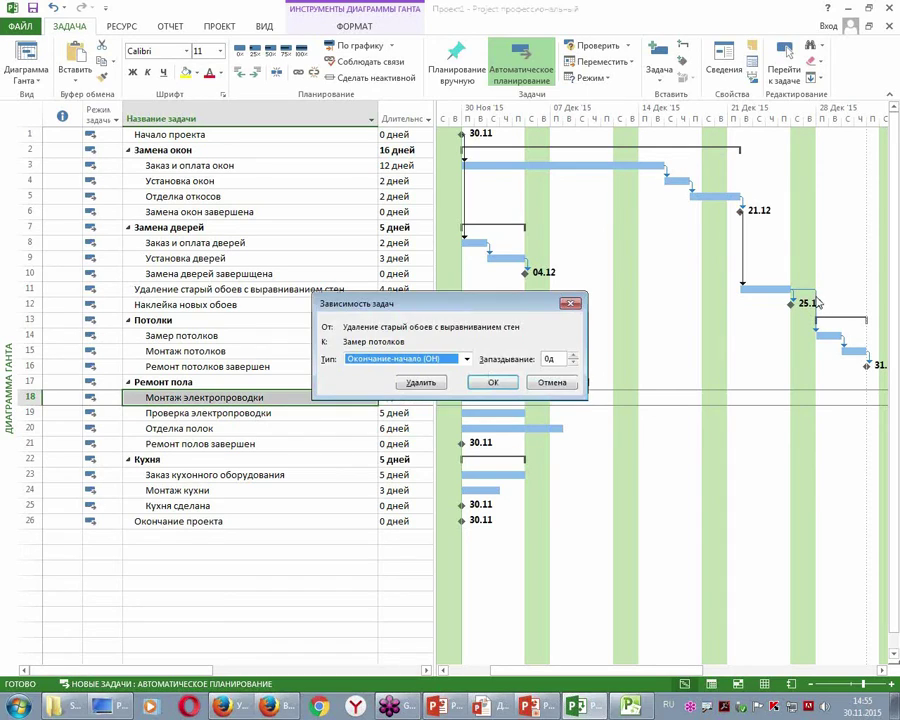
{"action": "left_click", "coordinate": [418, 385]}
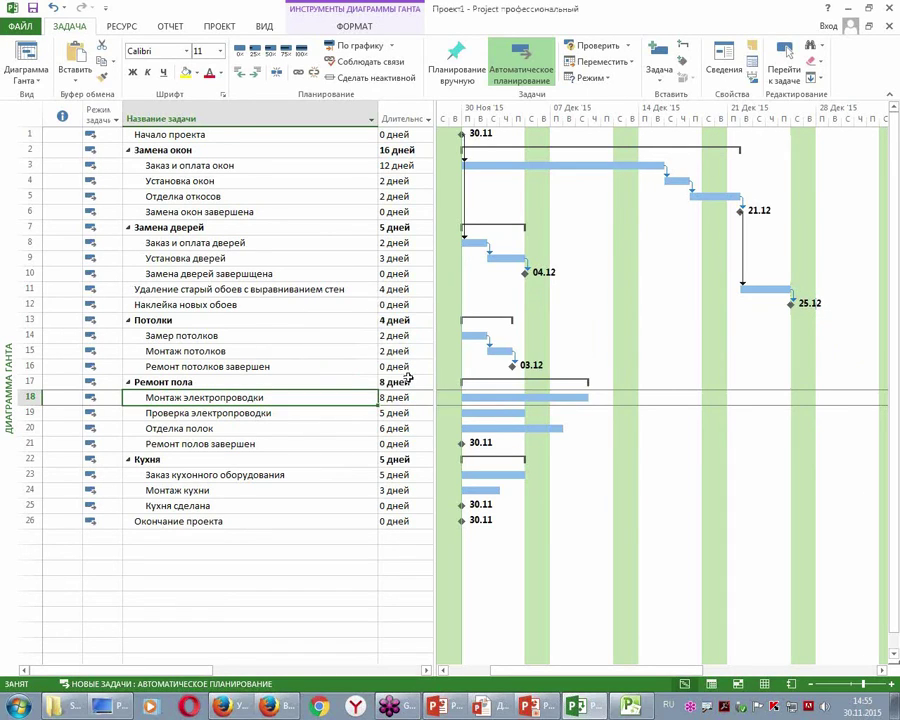
{"action": "left_click", "coordinate": [302, 304]}
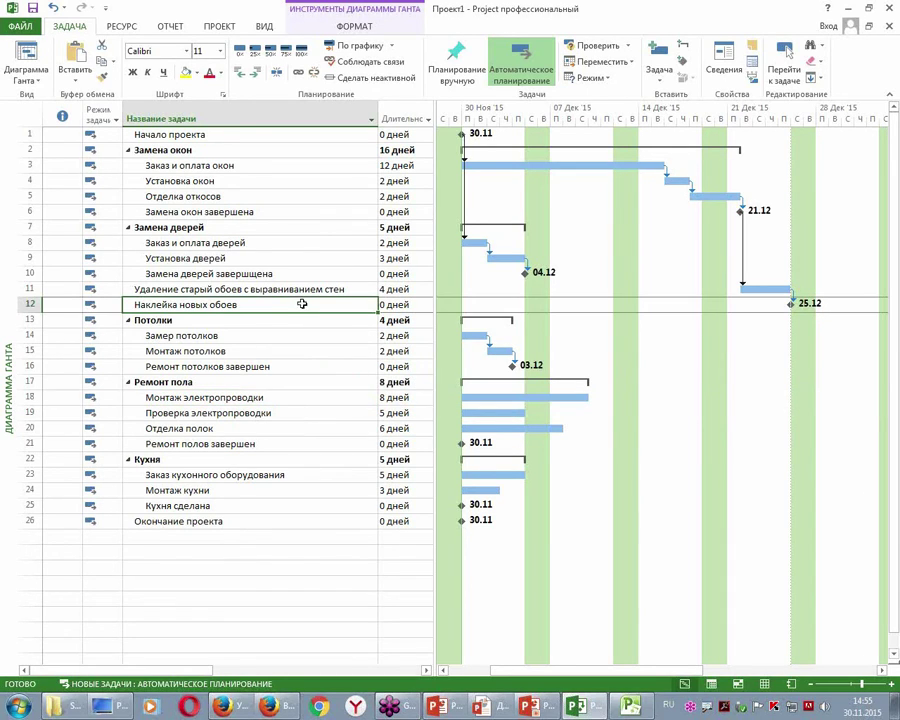
{"action": "left_click", "coordinate": [215, 337], "text": "ctrl"}
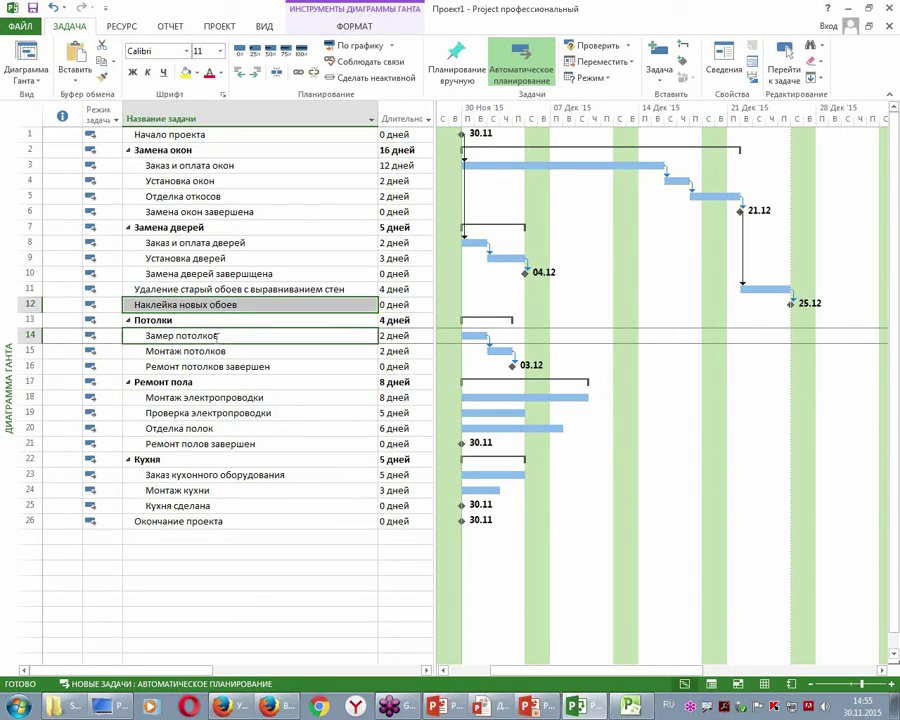
{"action": "key", "text": "ctrl+F2"}
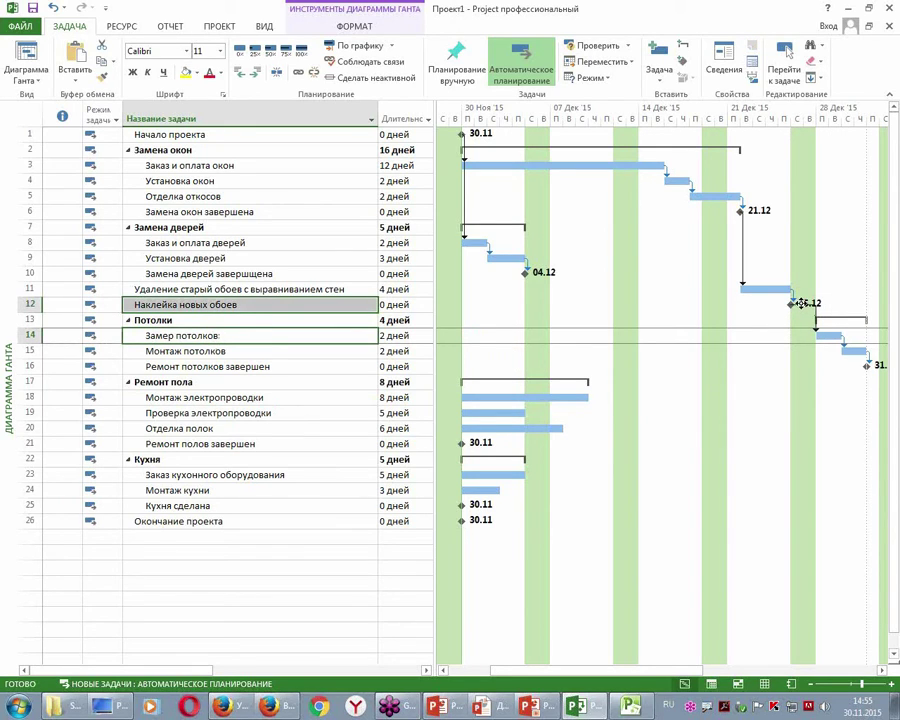
Link «Замер потолков» as the predecessor of «Монтаж электропроводки» in the floor repair phase.
{"action": "left_click", "coordinate": [258, 398]}
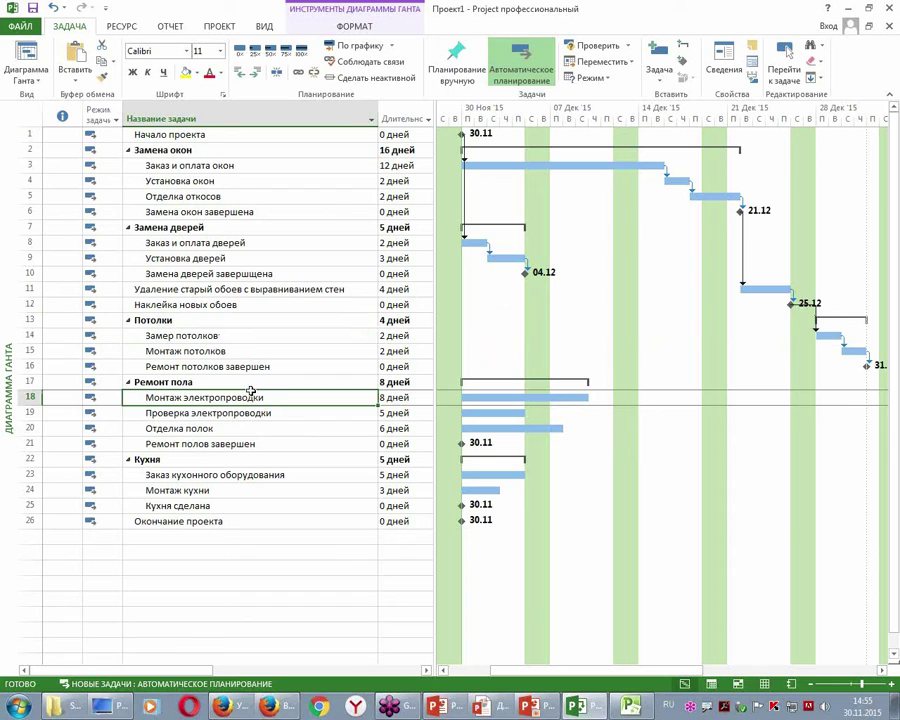
{"action": "left_click", "coordinate": [230, 339]}
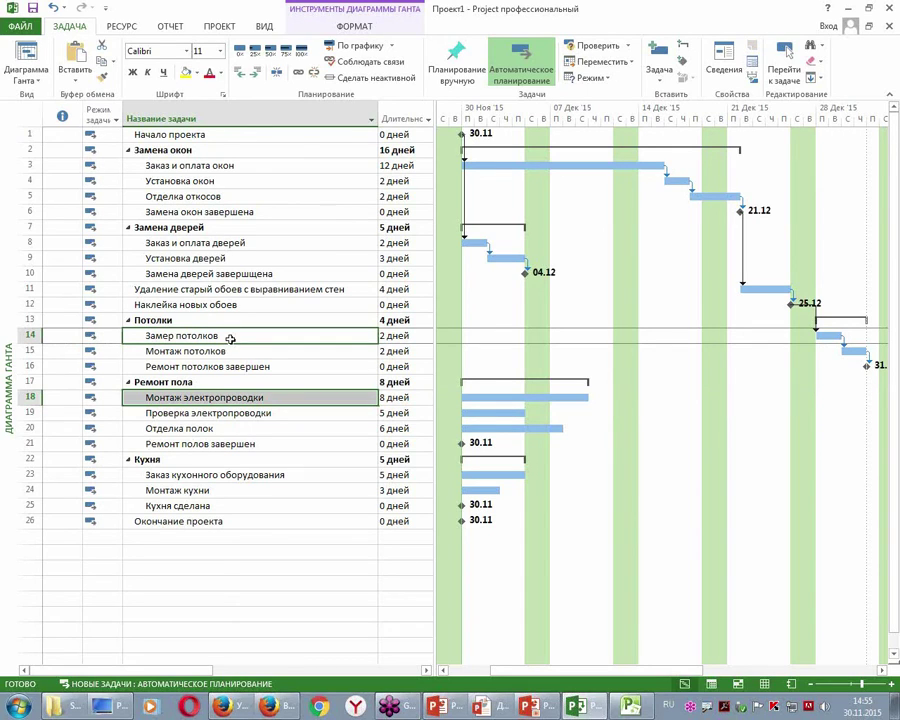
{"action": "left_click", "coordinate": [234, 400], "text": "ctrl"}
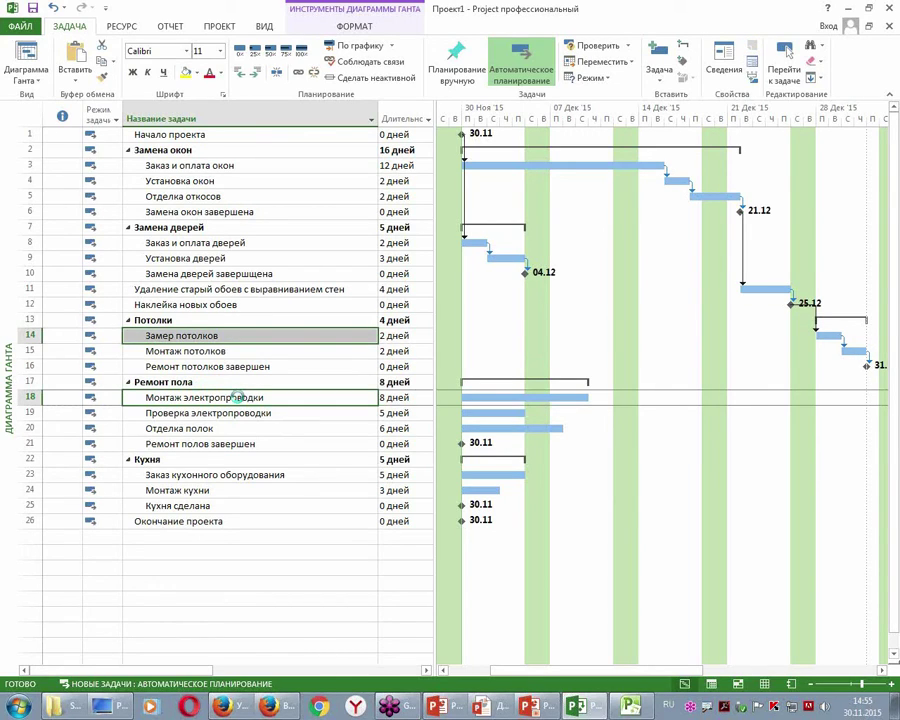
{"action": "key", "text": "ctrl+F2"}
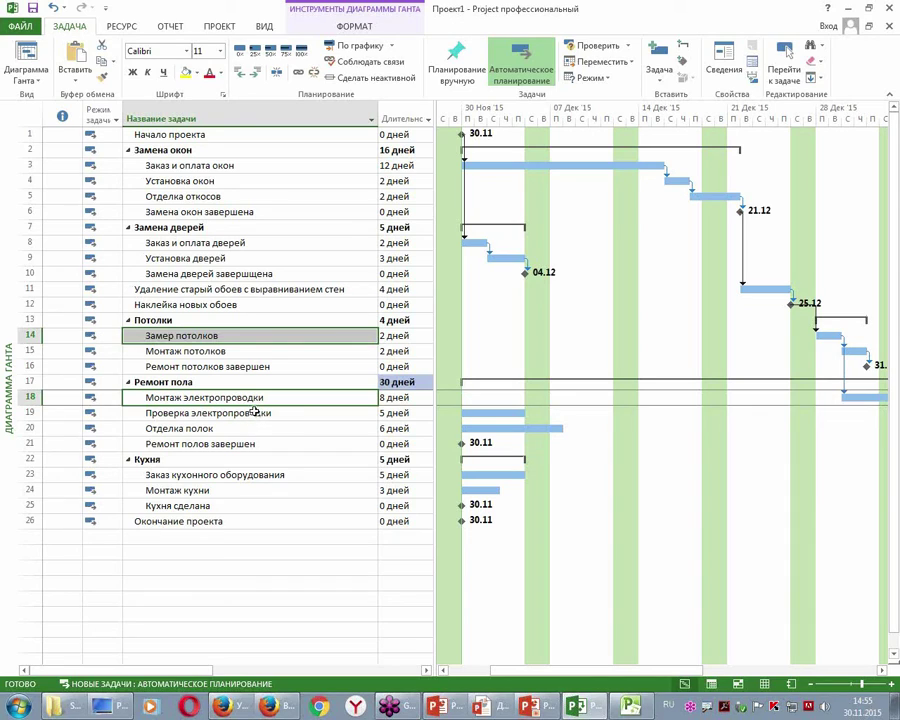
Link «Монтаж электропроводки», «Проверка электропроводки», «Отделка полок» and «Ремонт полов завершен» in sequence.
{"action": "left_click_drag", "start_coordinate": [254, 401], "coordinate": [260, 412]}
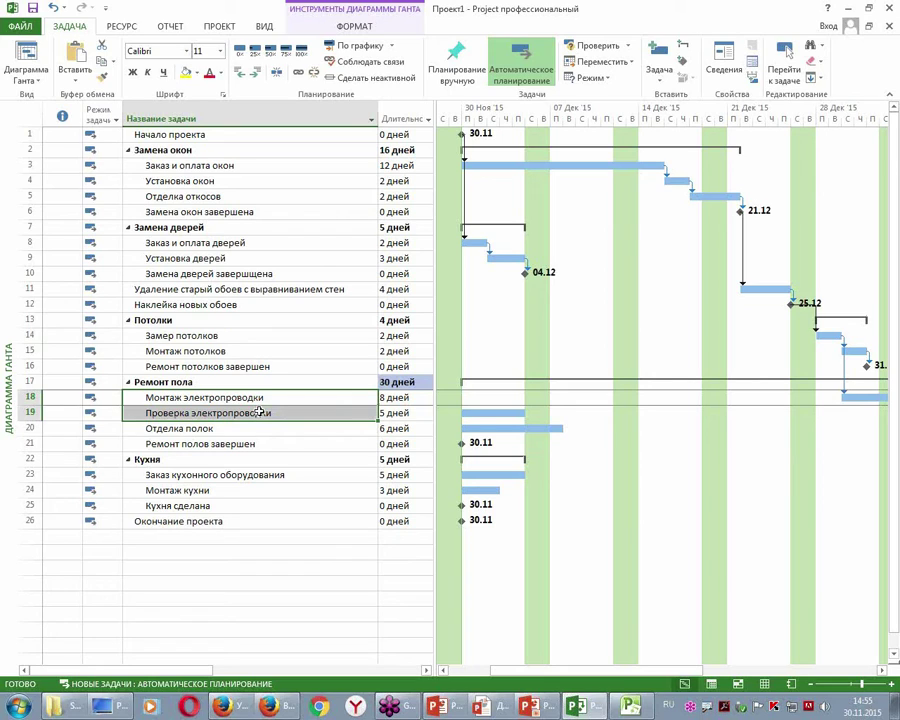
{"action": "left_click_drag", "start_coordinate": [260, 412], "coordinate": [268, 445]}
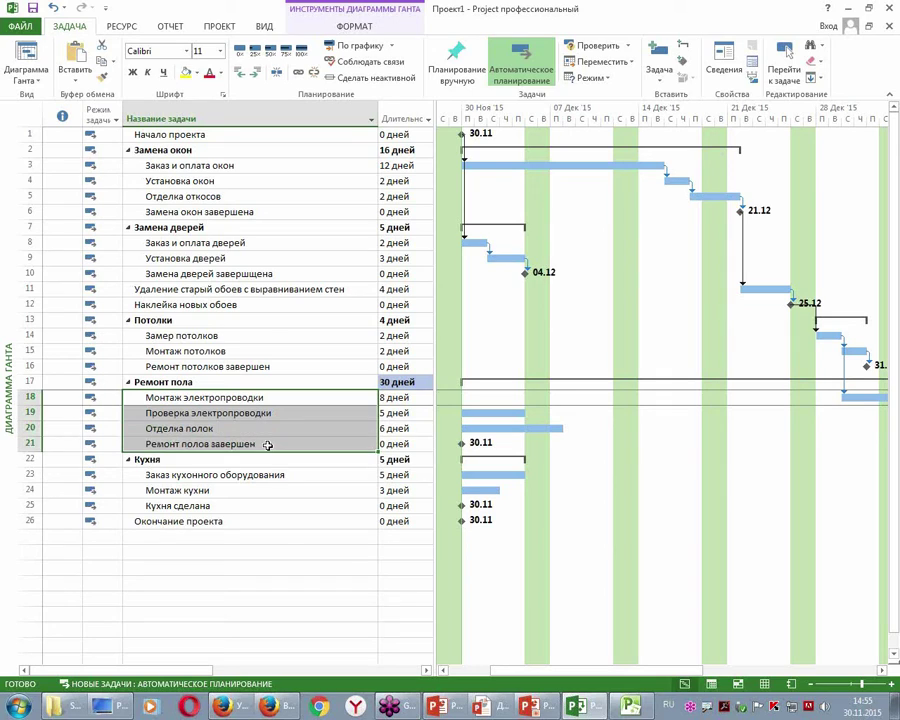
{"action": "key", "text": "ctrl+F2"}
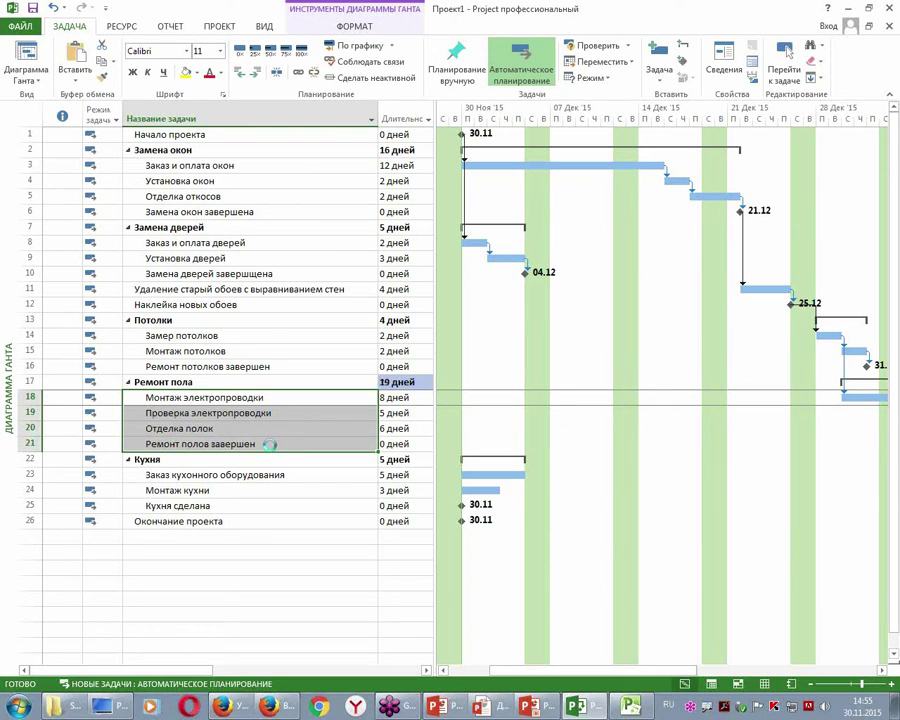
{"action": "left_click_drag", "start_coordinate": [565, 672], "coordinate": [492, 663]}
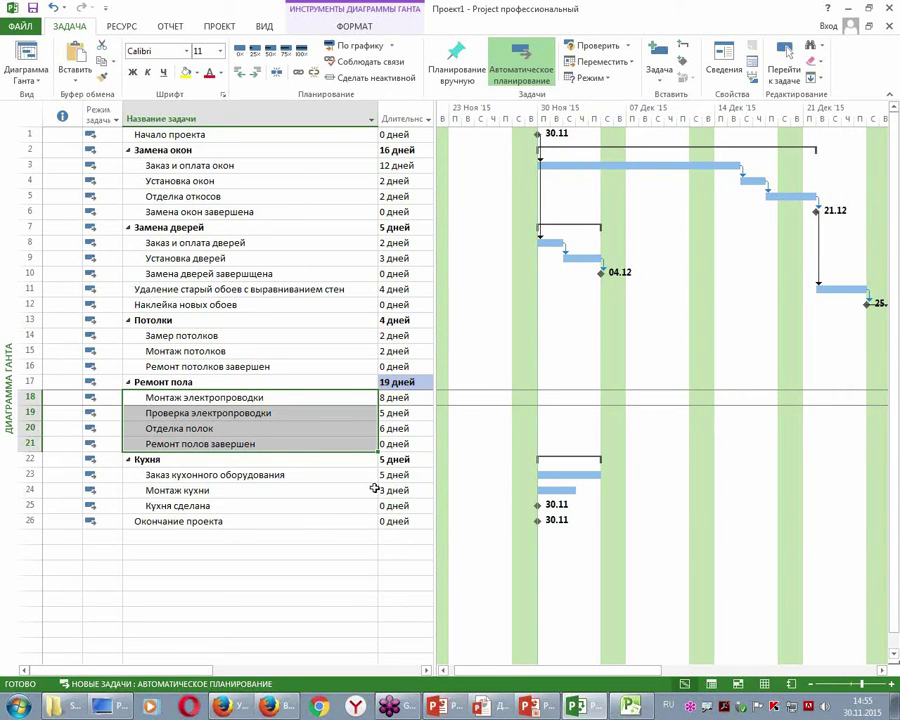
Link «Ремонт полов завершен», the three tasks of the «Кухня» phase and «Окончание проекта» in sequence.
{"action": "left_click", "coordinate": [253, 472]}
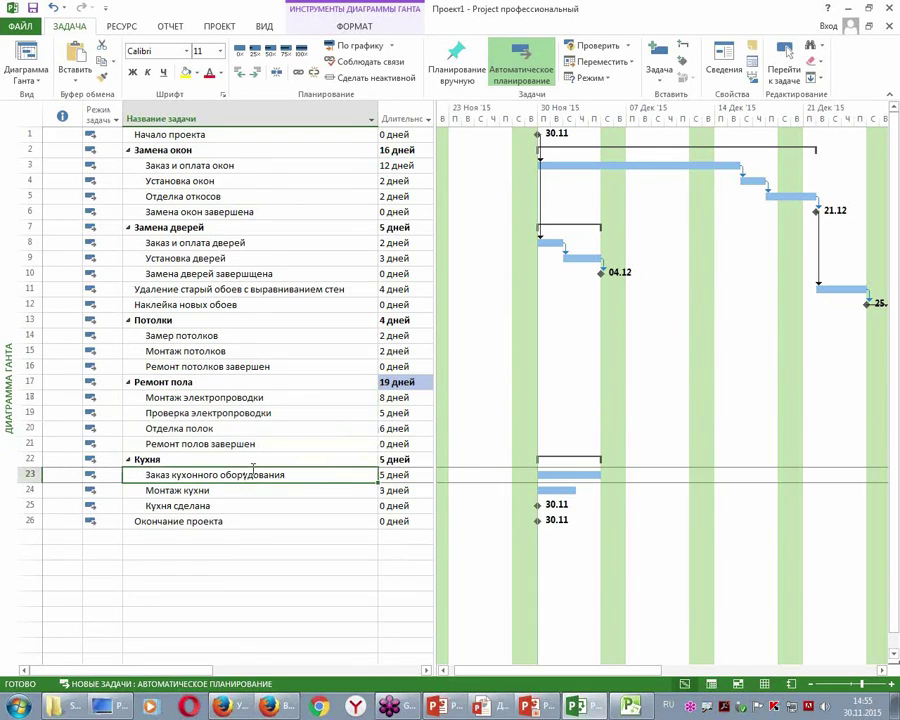
{"action": "left_click", "coordinate": [232, 444]}
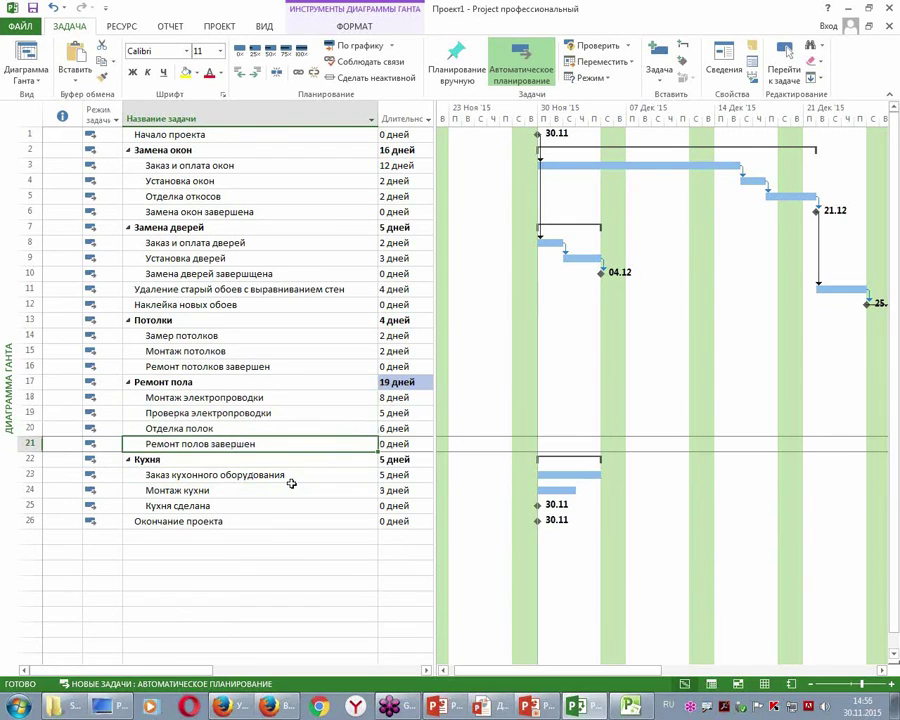
{"action": "left_click_drag", "start_coordinate": [260, 476], "coordinate": [243, 521]}
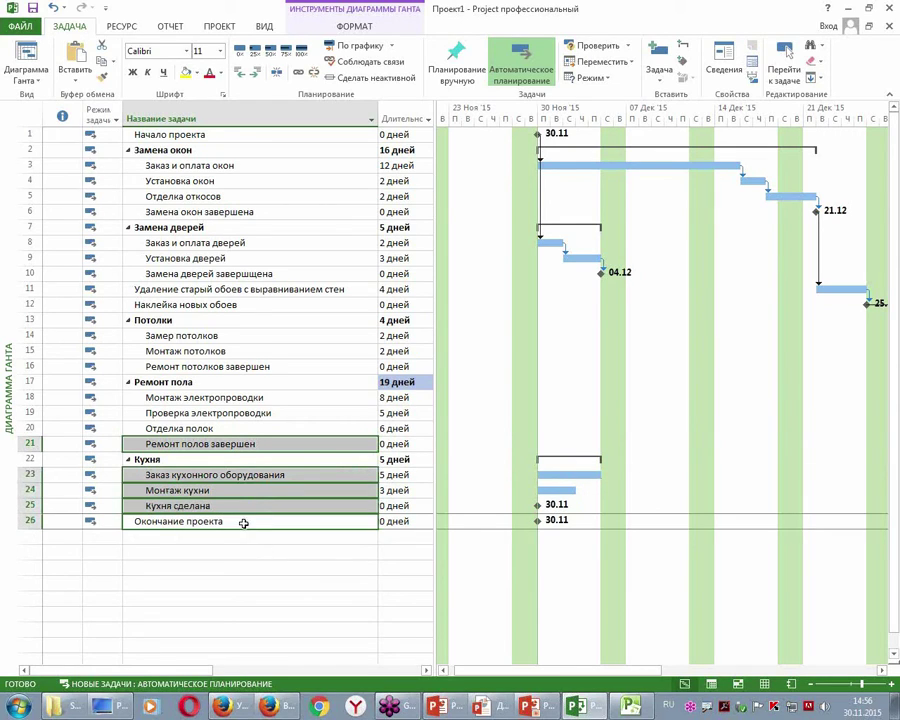
{"action": "left_click", "coordinate": [298, 73]}
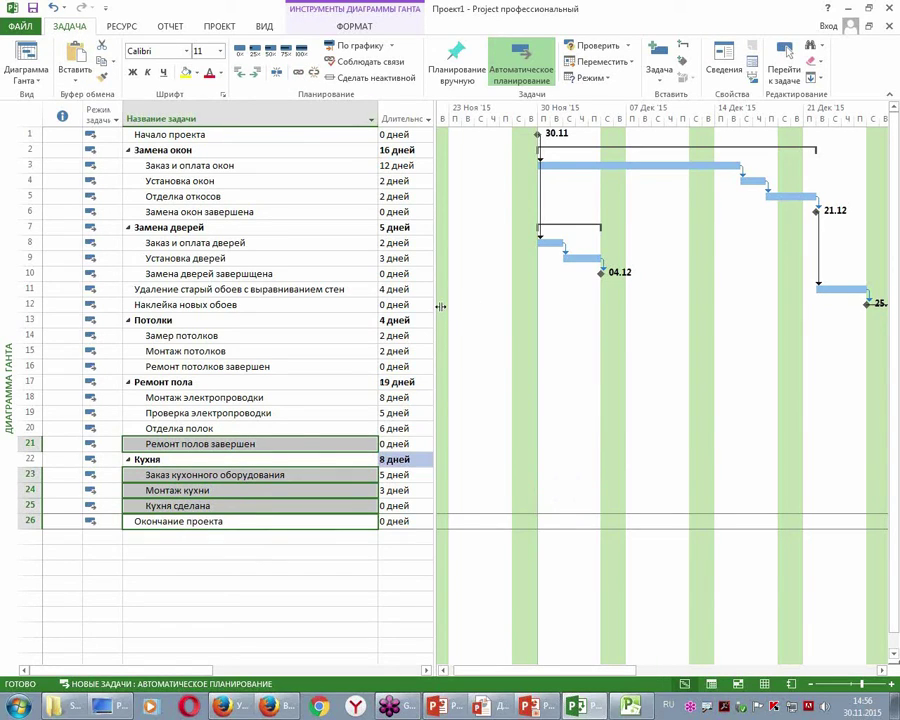
Fit the entire project's time range into the Gantt chart.
{"action": "left_click_drag", "start_coordinate": [601, 676], "coordinate": [591, 702]}
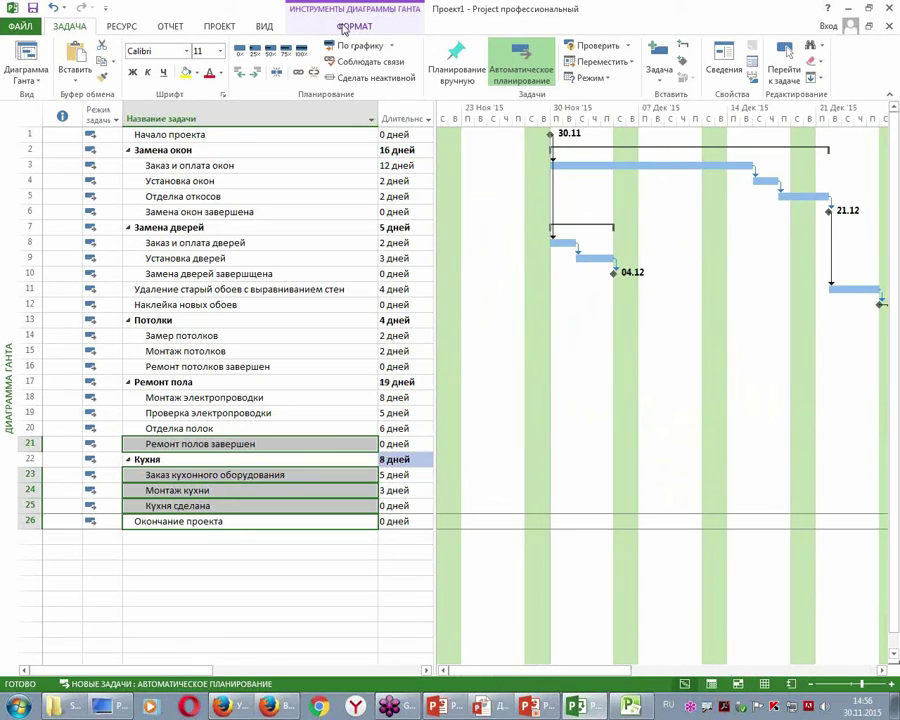
{"action": "left_click", "coordinate": [263, 27]}
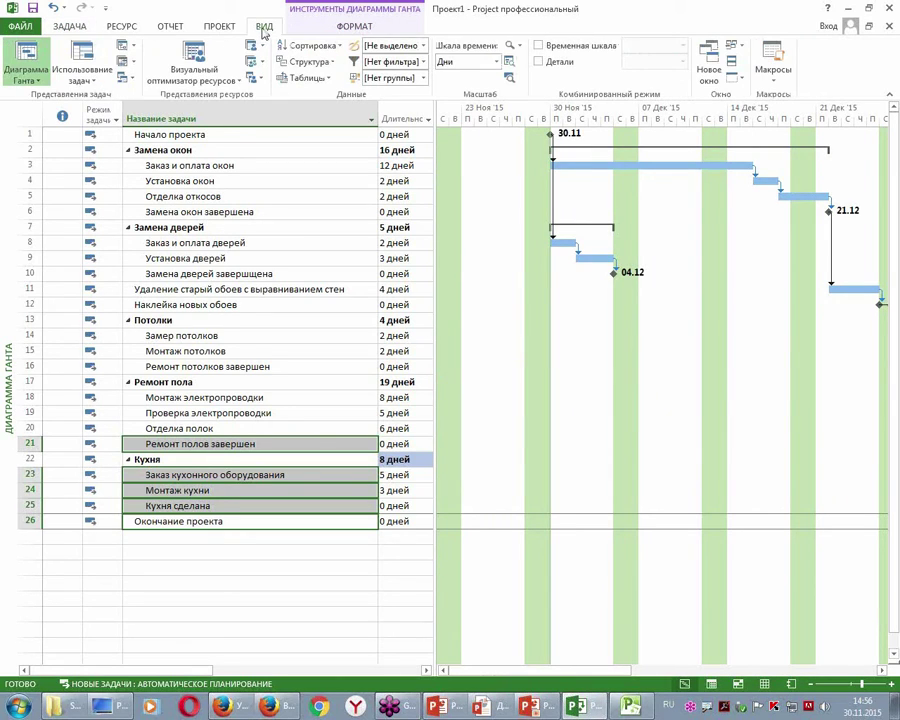
{"action": "left_click", "coordinate": [508, 61]}
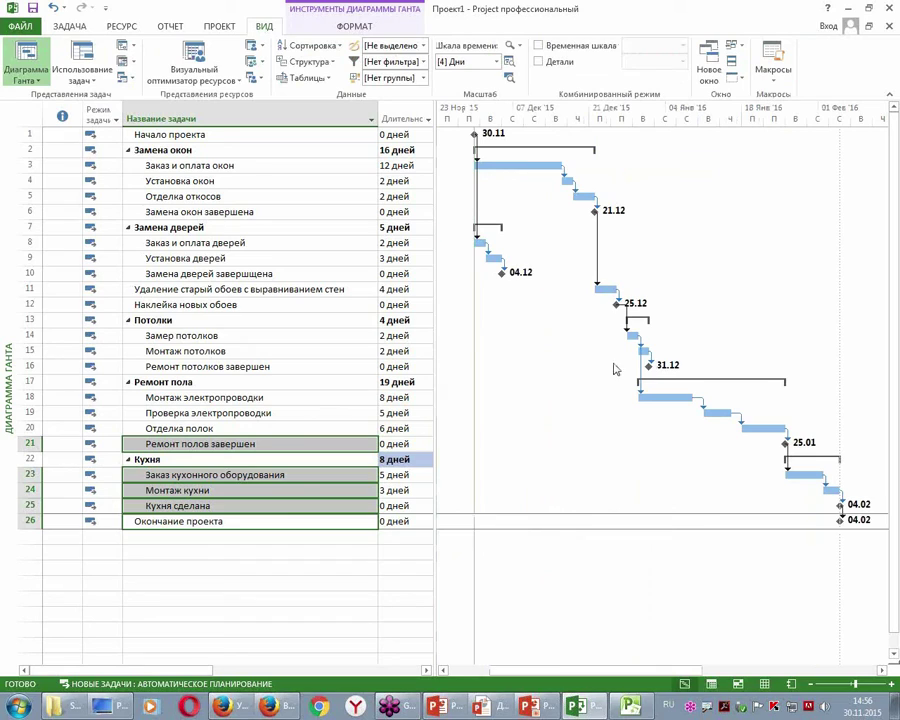
Circle the «Замена дверей завершщена» and «Ремонт потолков завершен» milestones on the chart with the screen pen, and clear the marks.
{"action": "left_click", "coordinate": [510, 285]}
{"action": "mouse_move", "coordinate": [513, 263]}
{"action": "left_mouse_down"}
{"action": "mouse_move", "coordinate": [500, 260]}
{"action": "mouse_move", "coordinate": [490, 288]}
{"action": "mouse_move", "coordinate": [520, 290]}
{"action": "mouse_move", "coordinate": [522, 265]}
{"action": "left_mouse_up"}
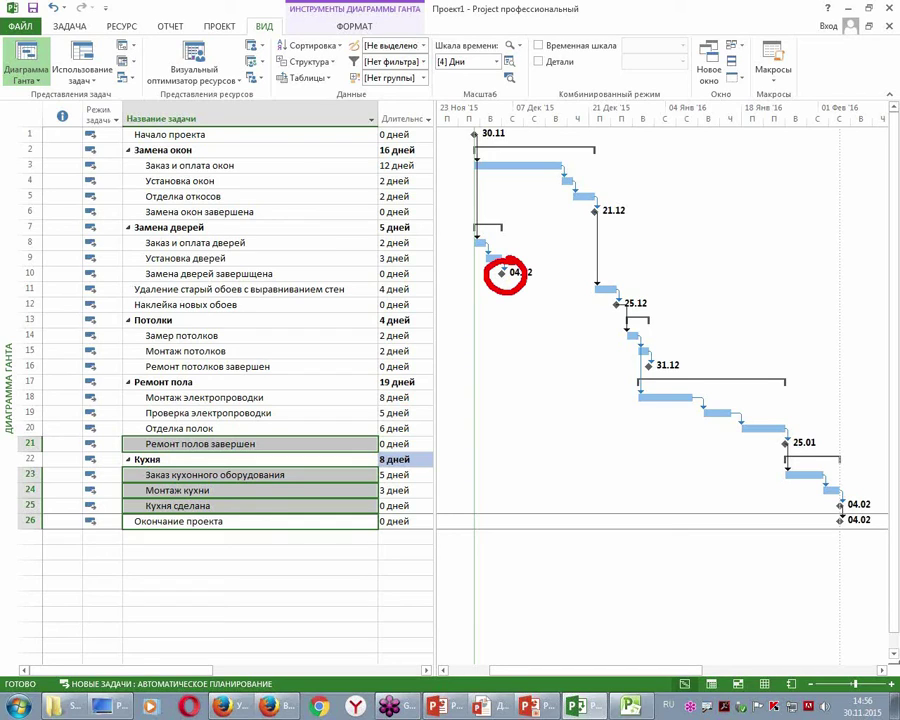
{"action": "left_click_drag", "start_coordinate": [668, 352], "coordinate": [664, 350]}
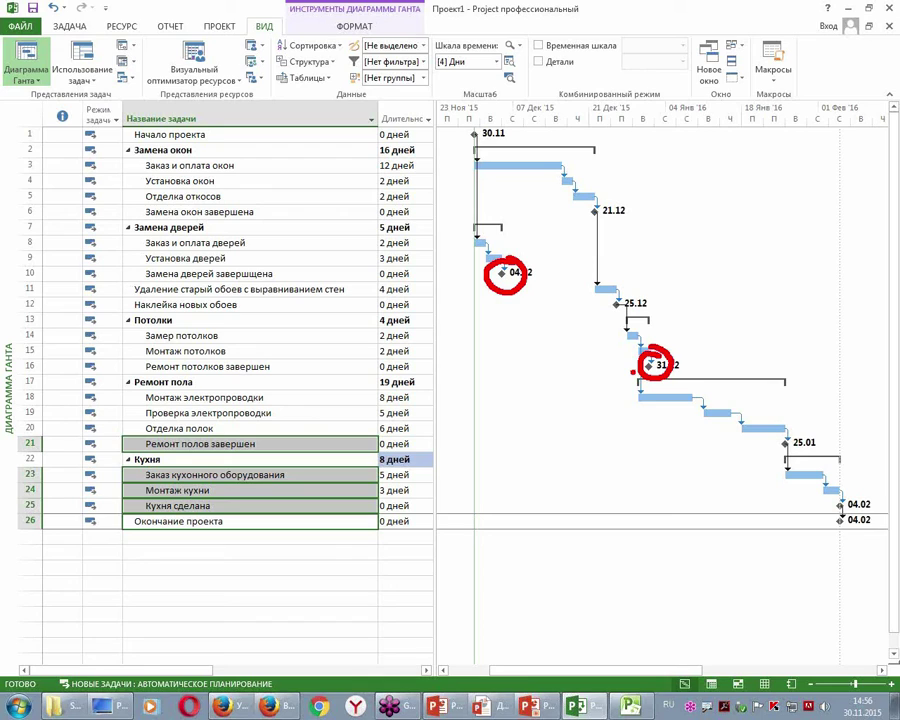
{"action": "key", "text": "Escape"}
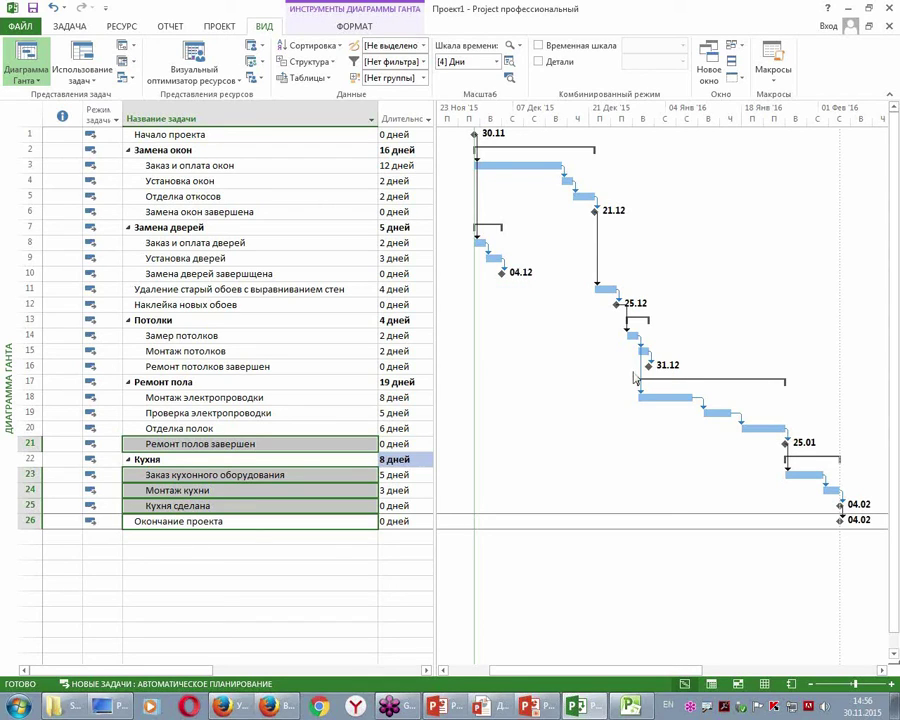
Try durations of 20, 50 and 70 days for «Установка дверей» and examine the end of its phase on the chart.
{"action": "left_click", "coordinate": [389, 258]}
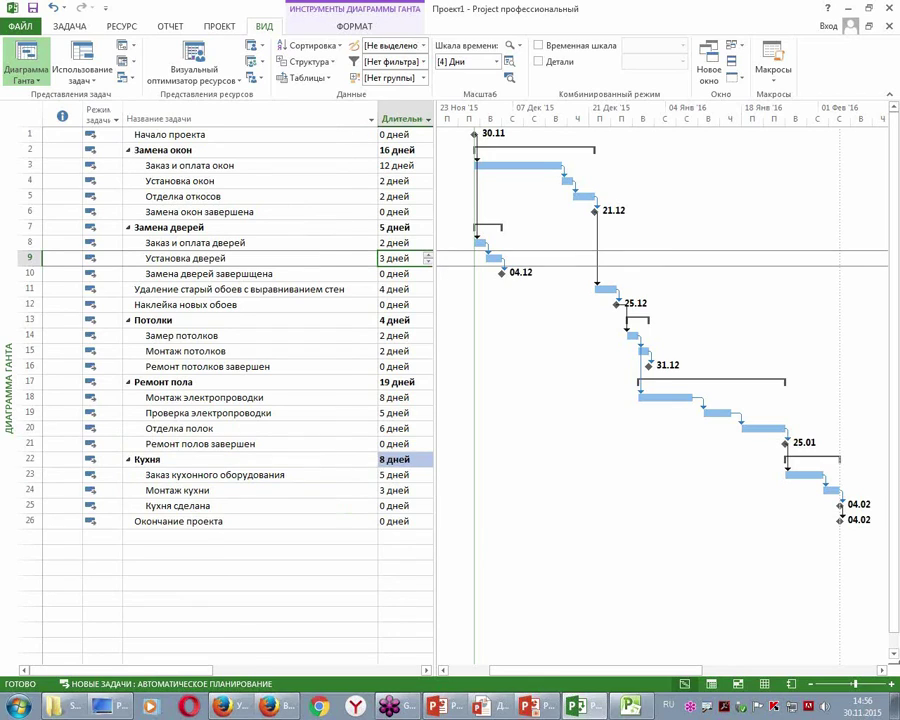
{"action": "type", "text": "20"}
{"action": "key", "text": "Return"}
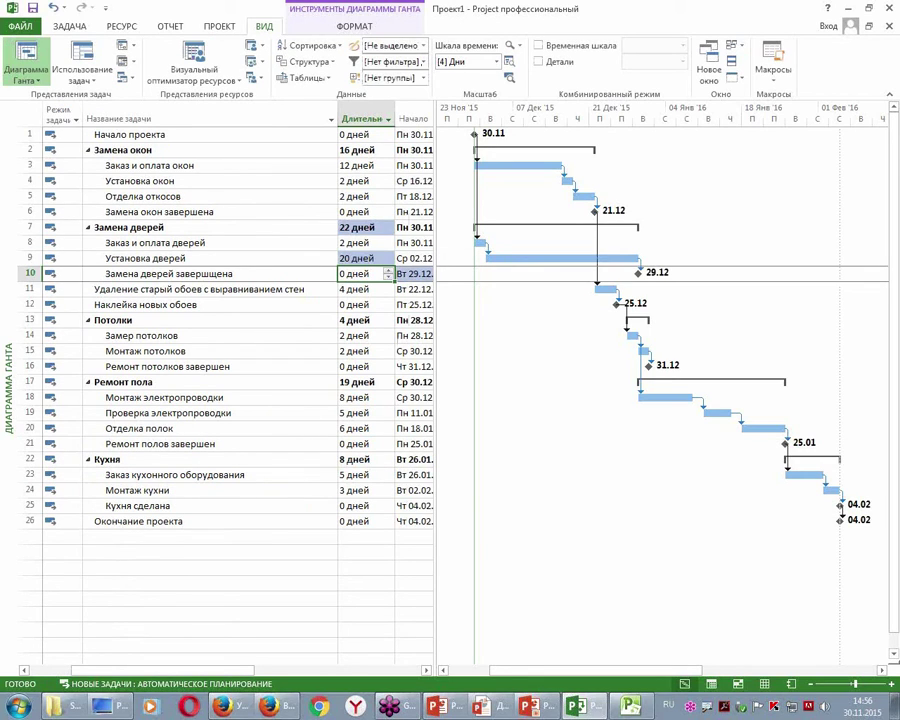
{"action": "key", "text": "Up"}
{"action": "type", "text": "50"}
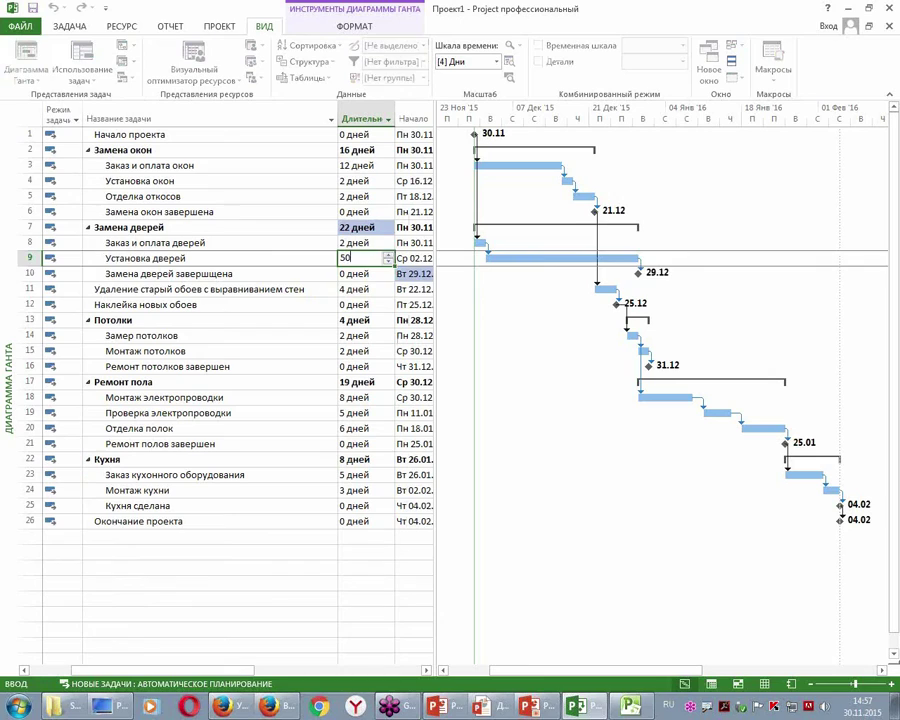
{"action": "key", "text": "Return"}
{"action": "left_click", "coordinate": [366, 259]}
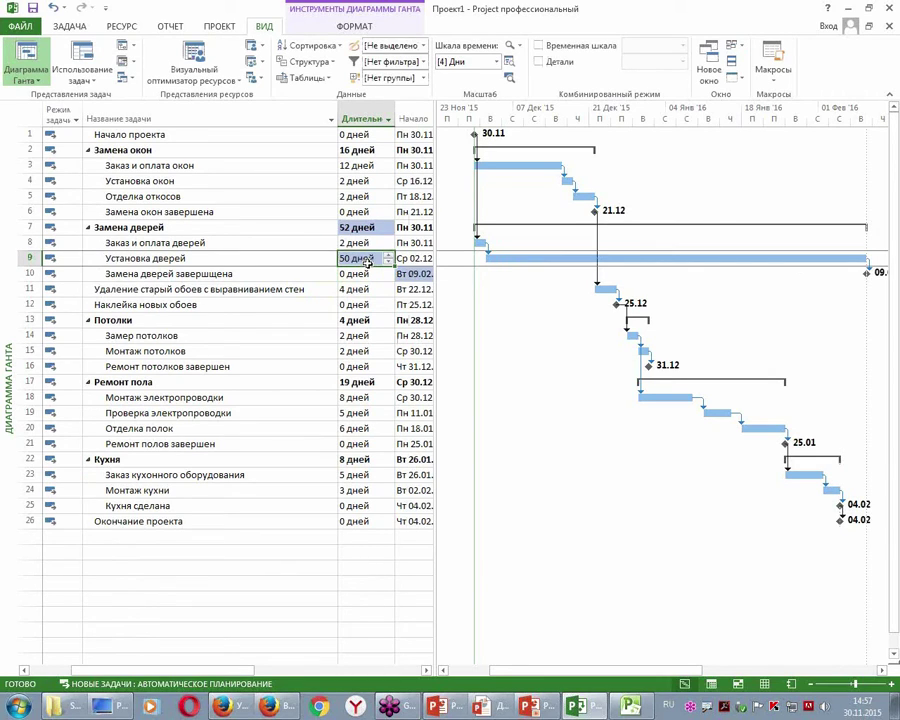
{"action": "type", "text": "70"}
{"action": "key", "text": "Return"}
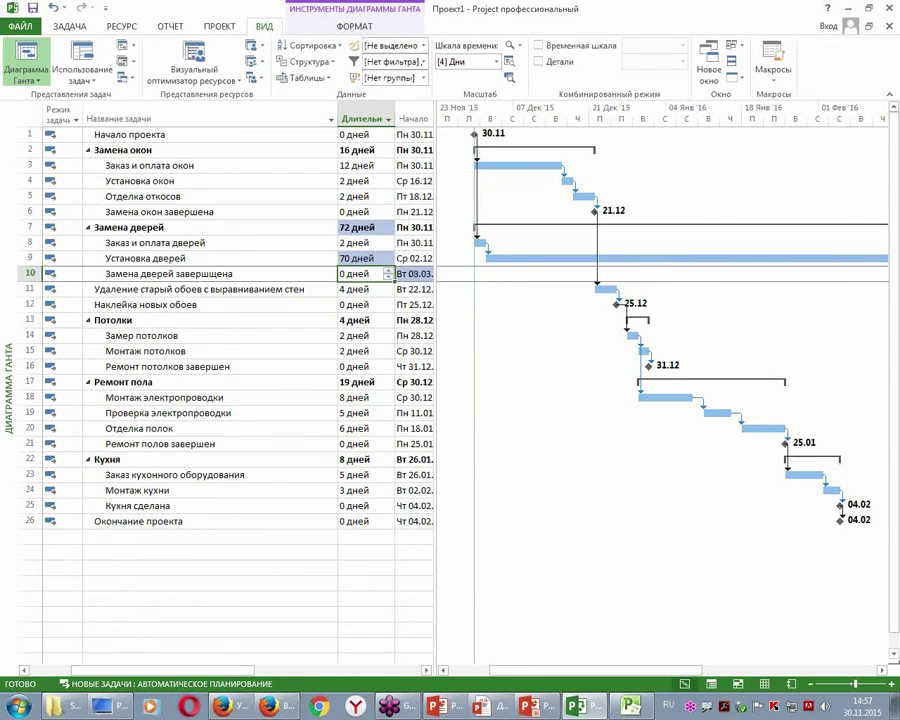
{"action": "left_click_drag", "start_coordinate": [662, 672], "coordinate": [790, 674]}
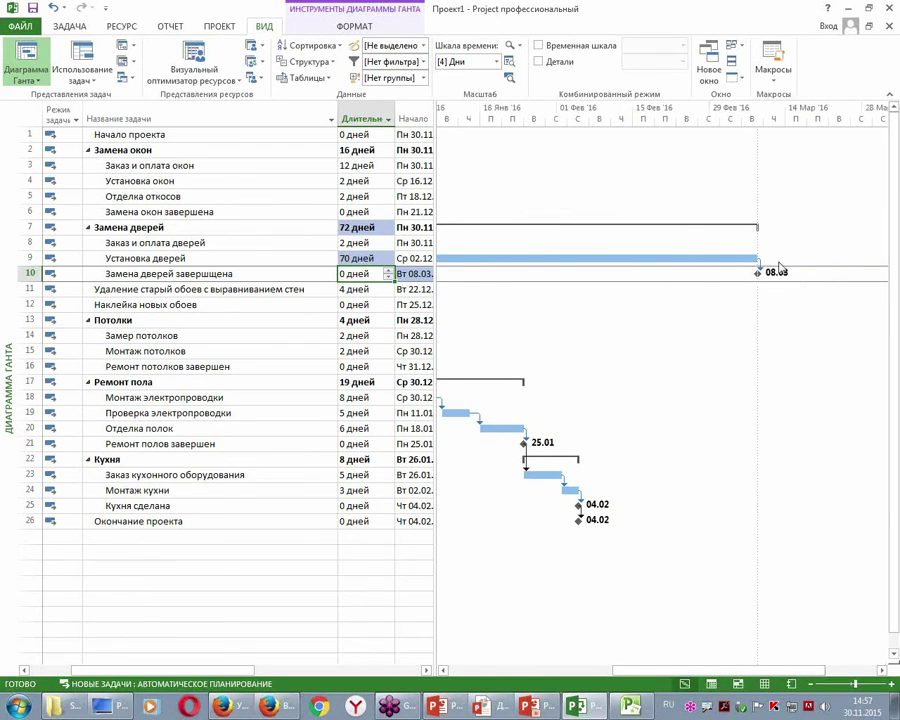
Mark the project end date and arrows around the «Замена дверей завершщена» milestone with the screen pen, and clear the marks.
{"action": "left_click", "coordinate": [221, 568]}
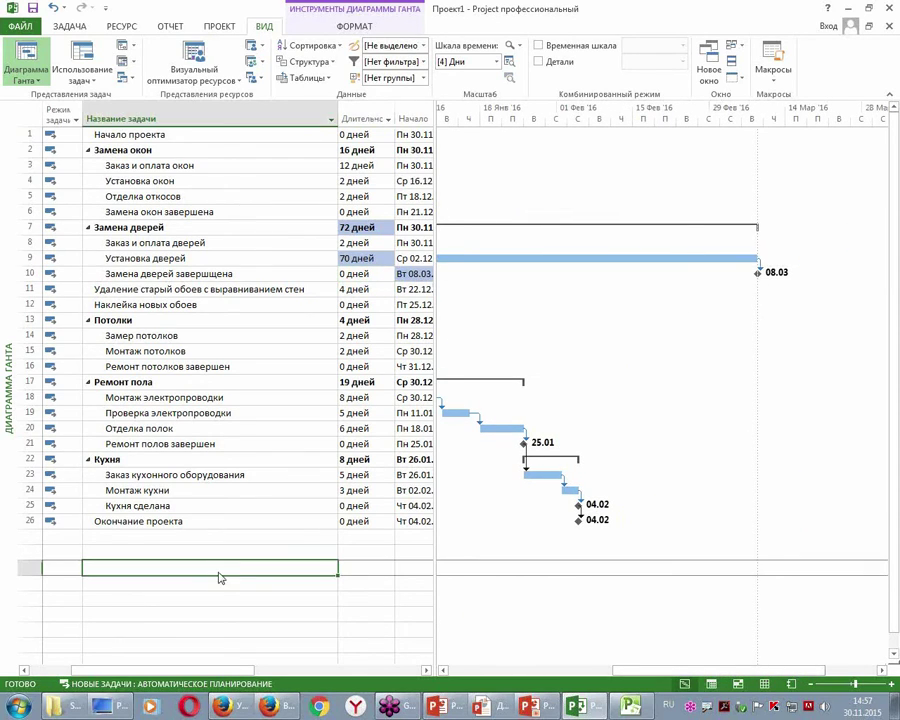
{"action": "mouse_move", "coordinate": [740, 246]}
{"action": "left_mouse_down"}
{"action": "mouse_move", "coordinate": [877, 226]}
{"action": "mouse_move", "coordinate": [869, 253]}
{"action": "left_mouse_up"}
{"action": "mouse_move", "coordinate": [573, 512]}
{"action": "left_mouse_down"}
{"action": "mouse_move", "coordinate": [590, 536]}
{"action": "mouse_move", "coordinate": [579, 430]}
{"action": "mouse_move", "coordinate": [580, 68]}
{"action": "left_mouse_up"}
{"action": "mouse_move", "coordinate": [761, 277]}
{"action": "left_mouse_down"}
{"action": "mouse_move", "coordinate": [786, 292]}
{"action": "mouse_move", "coordinate": [784, 314]}
{"action": "left_mouse_up"}
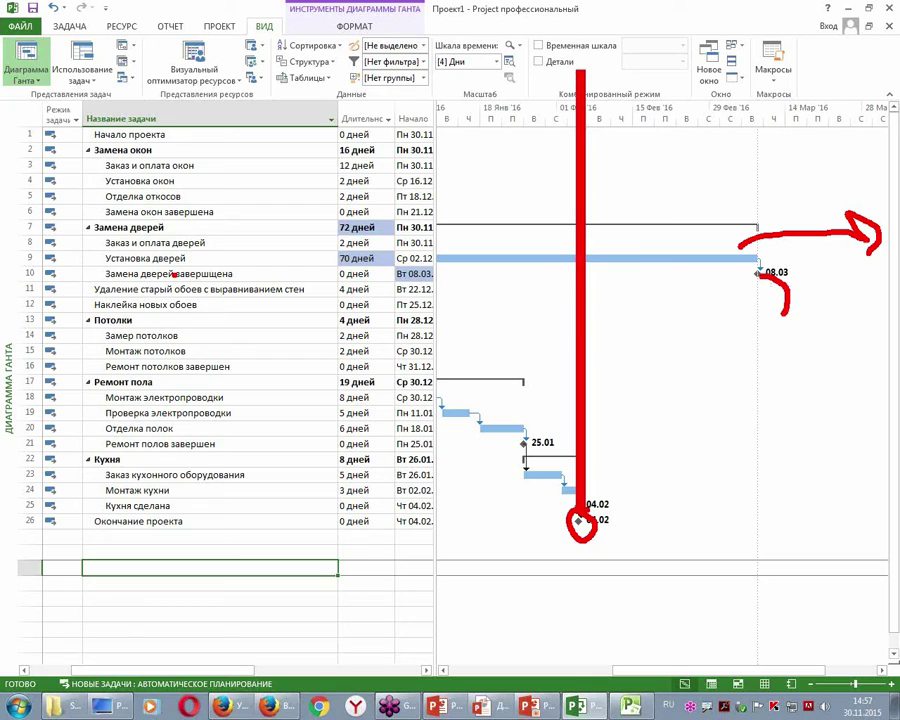
{"action": "mouse_move", "coordinate": [730, 265]}
{"action": "left_mouse_down"}
{"action": "mouse_move", "coordinate": [752, 300]}
{"action": "mouse_move", "coordinate": [411, 318]}
{"action": "mouse_move", "coordinate": [290, 376]}
{"action": "mouse_move", "coordinate": [302, 380]}
{"action": "left_mouse_up"}
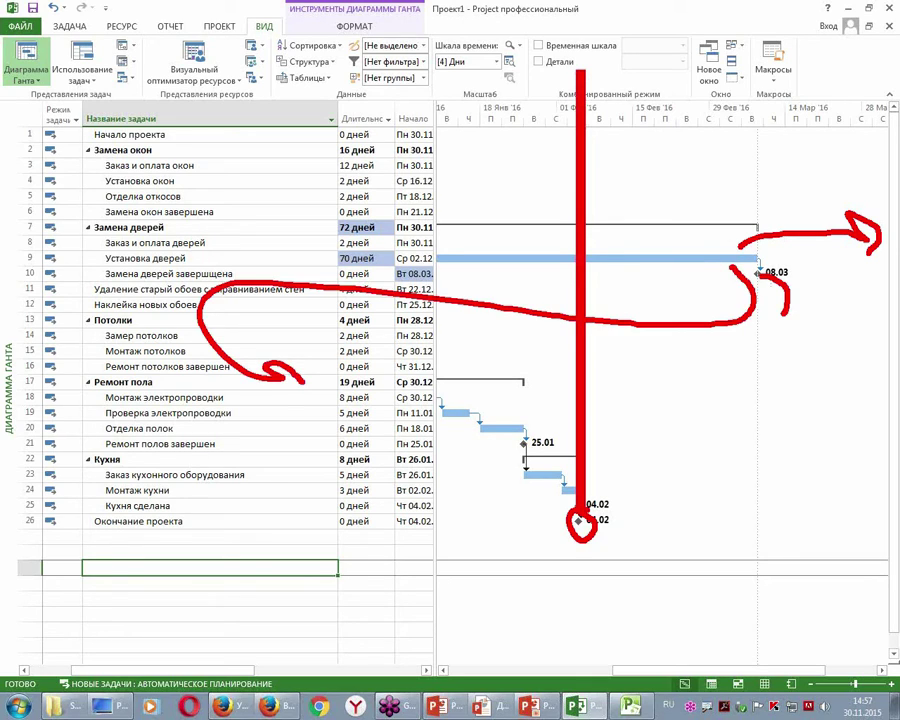
{"action": "key", "text": "Escape"}
Set the duration of «Установка дверей» to 3 days.
{"action": "left_click", "coordinate": [375, 262]}
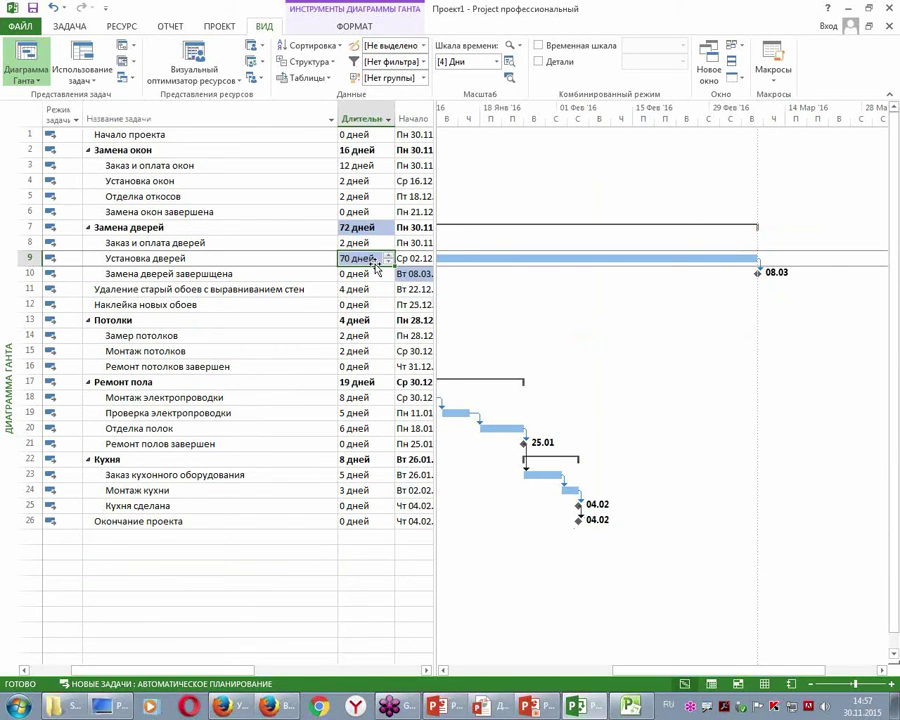
{"action": "type", "text": "3"}
{"action": "key", "text": "Return"}
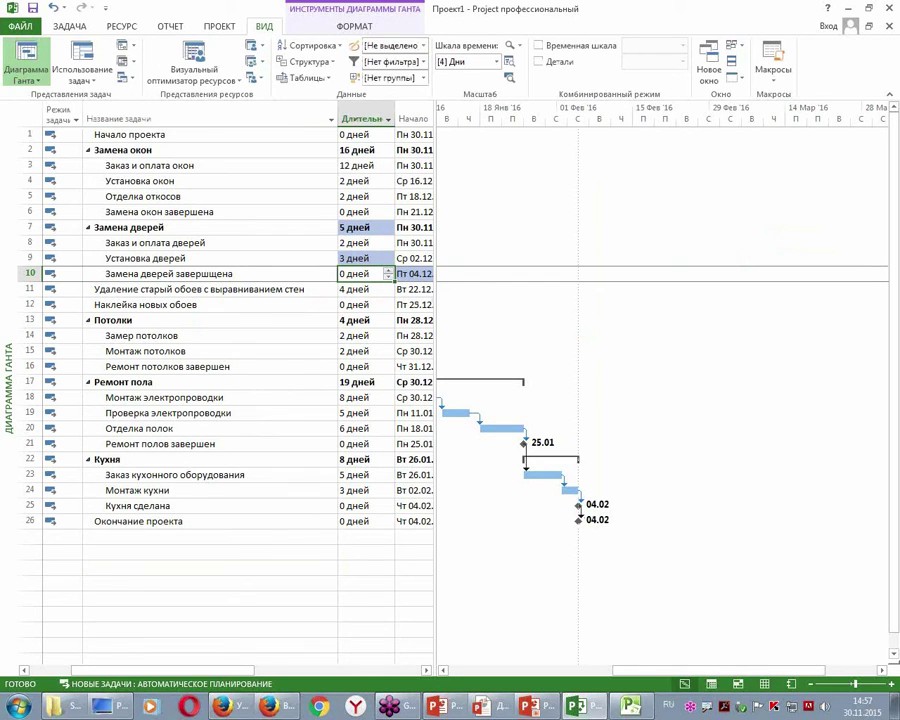
{"action": "left_click_drag", "start_coordinate": [669, 672], "coordinate": [516, 680]}
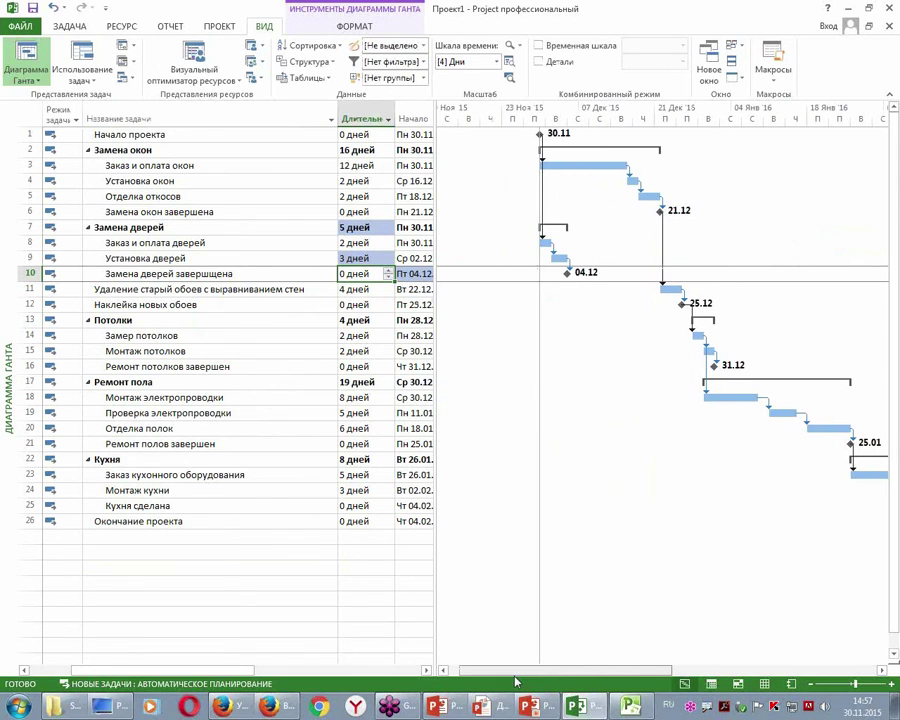
Link «Замена дверей завершщена» as a predecessor of «Удаление старый обоев с выравниванием стен».
{"action": "left_click", "coordinate": [190, 276]}
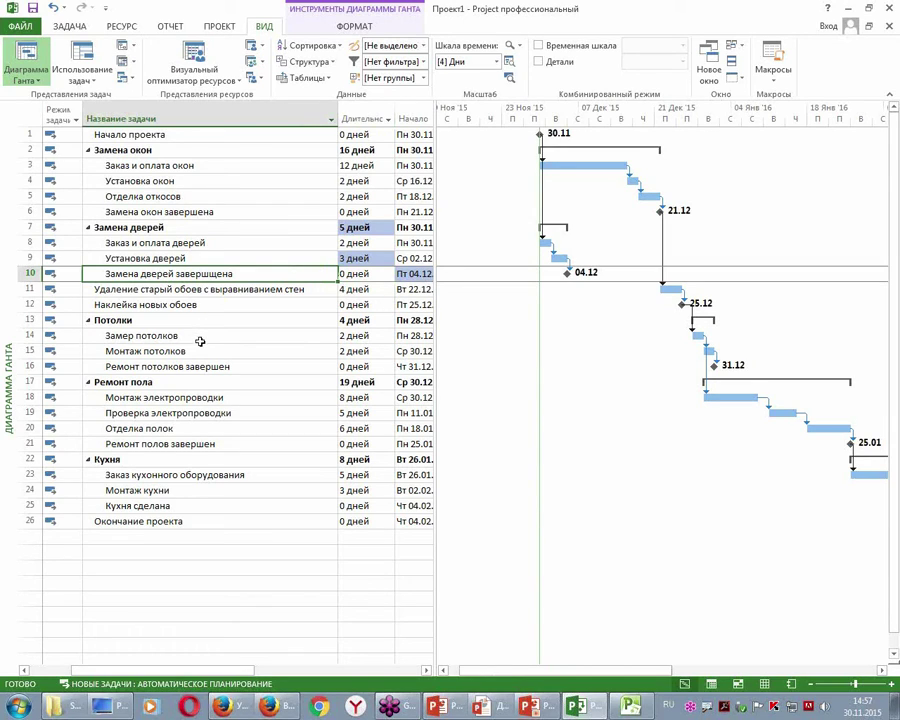
{"action": "left_click", "coordinate": [178, 292], "text": "shift"}
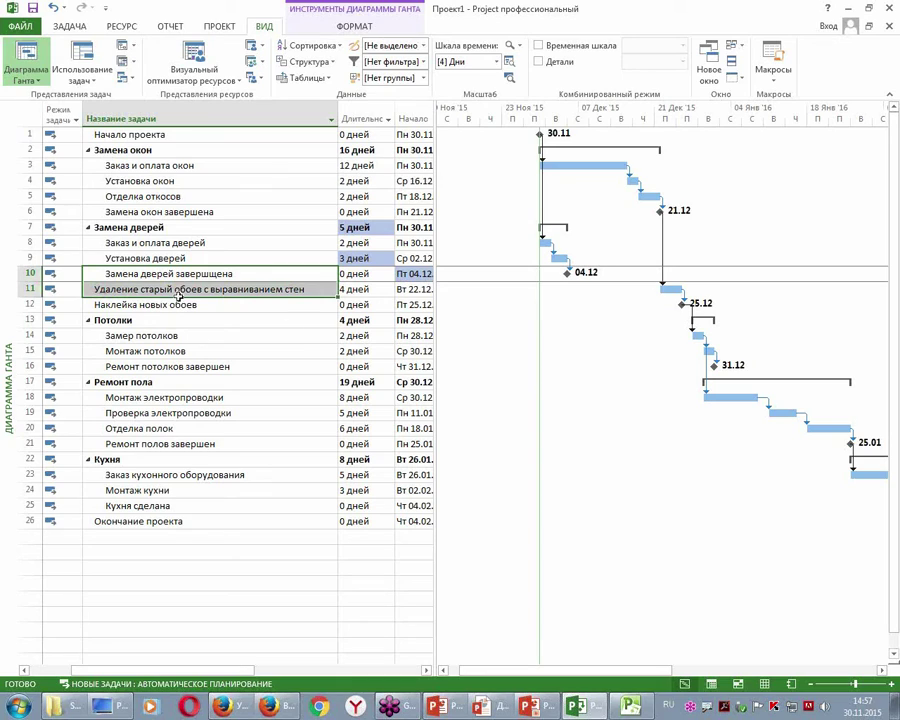
{"action": "left_click", "coordinate": [68, 27]}
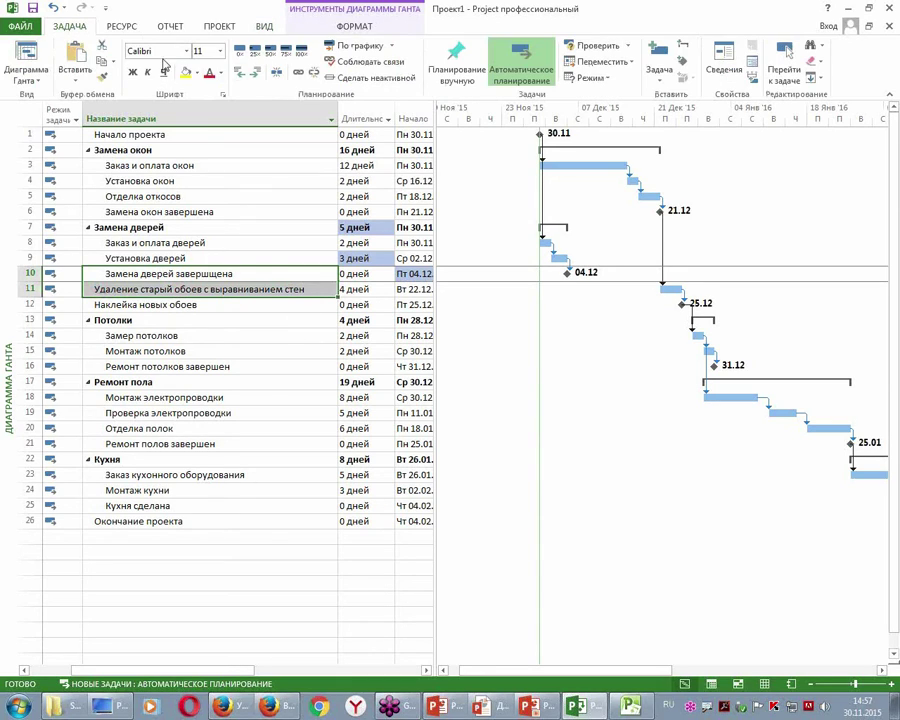
{"action": "left_click", "coordinate": [298, 71]}
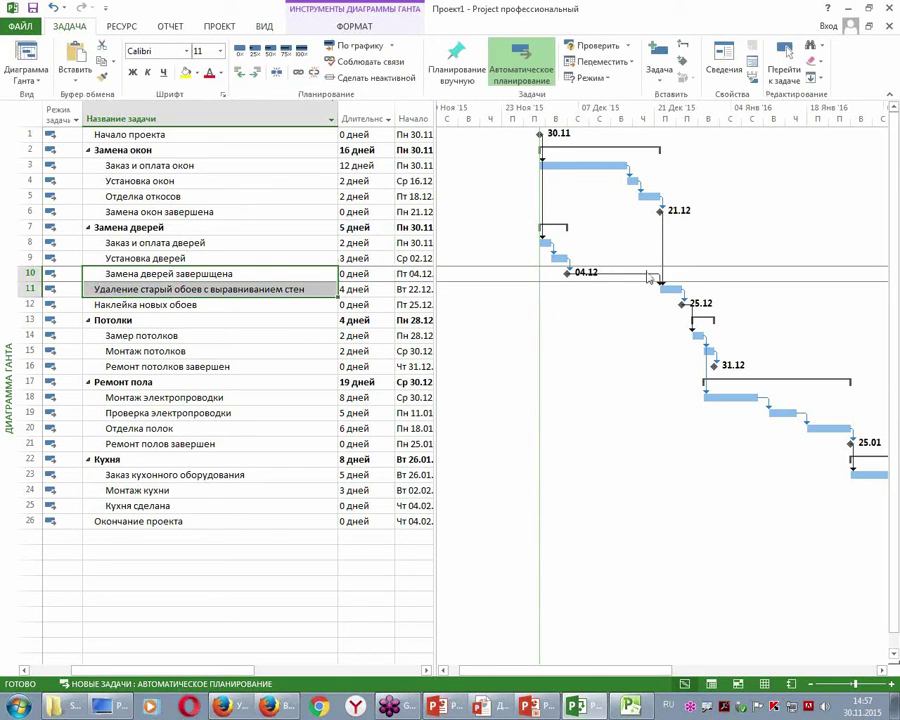
{"action": "left_click", "coordinate": [219, 428]}
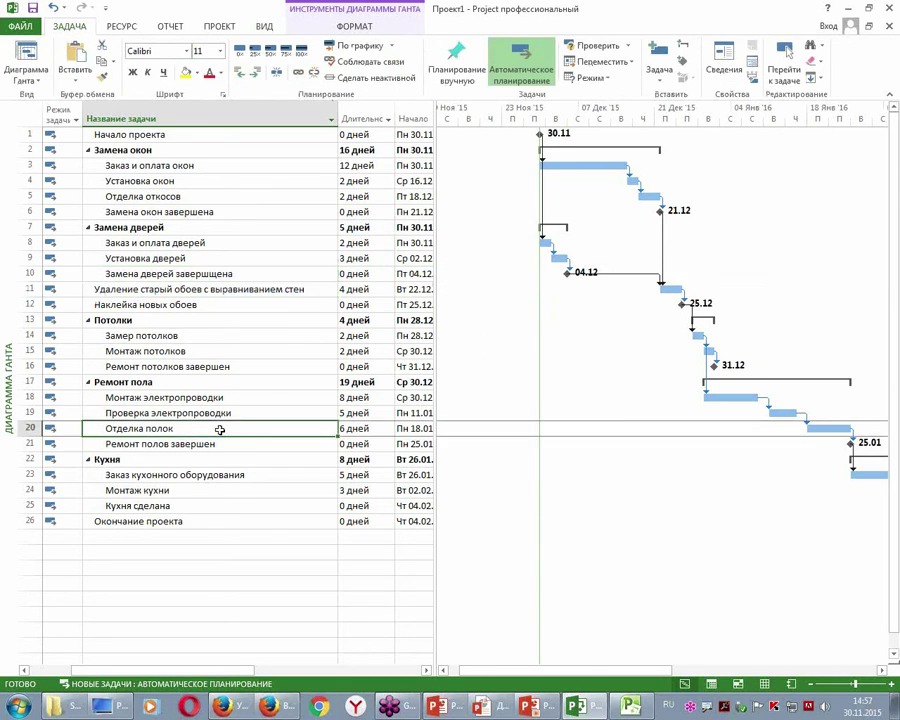
Link the «Ремонт потолков завершен» milestone as a predecessor of «Окончание проекта».
{"action": "left_click", "coordinate": [191, 366]}
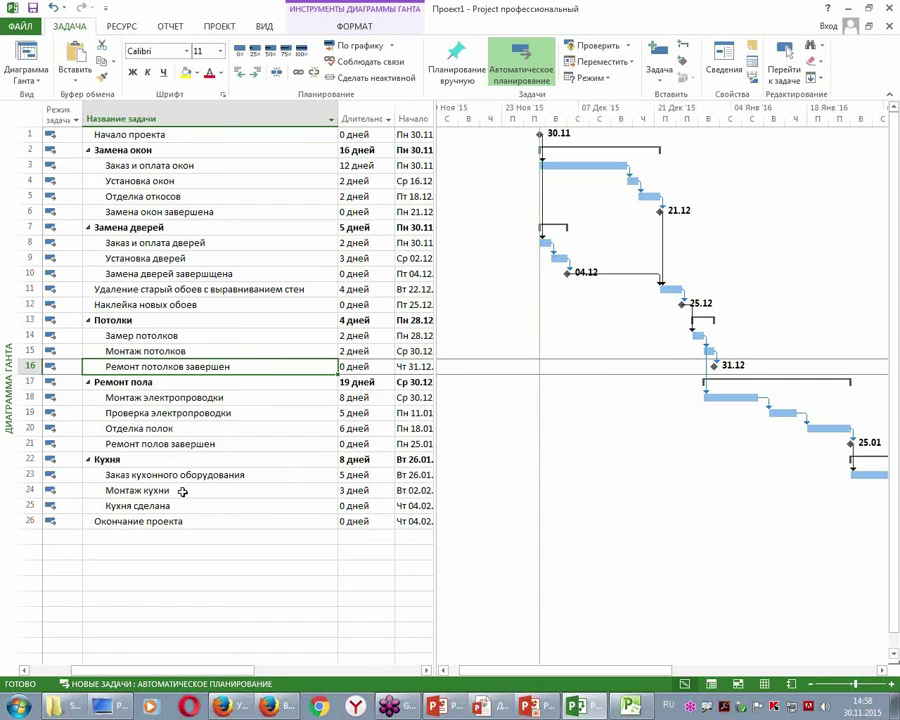
{"action": "left_click", "coordinate": [172, 522], "text": "ctrl"}
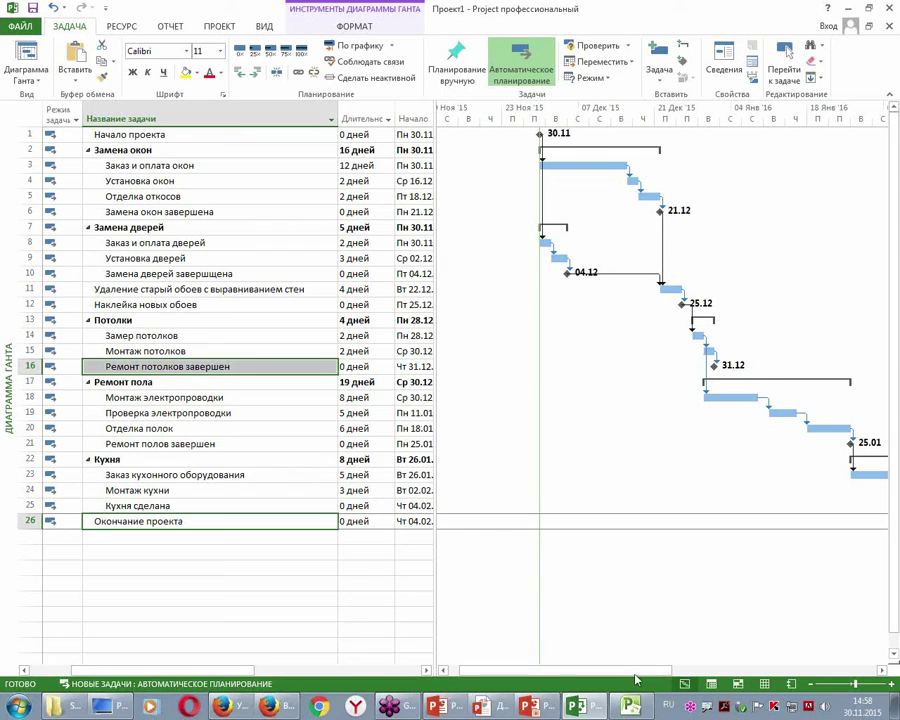
{"action": "left_click_drag", "start_coordinate": [643, 676], "coordinate": [673, 675]}
{"action": "left_click", "coordinate": [231, 430]}
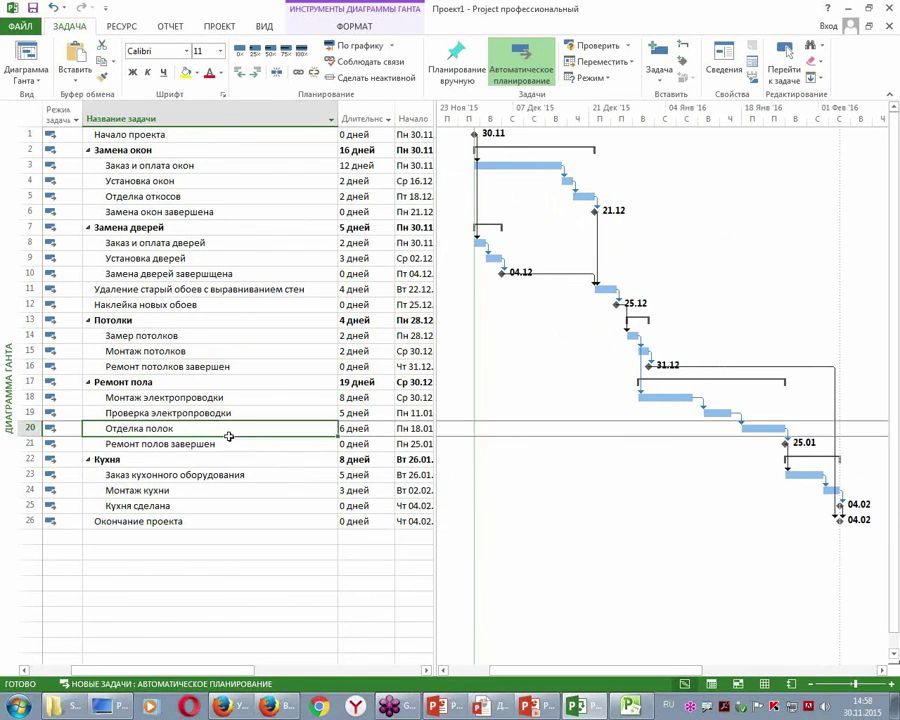
{"action": "left_click", "coordinate": [342, 243]}
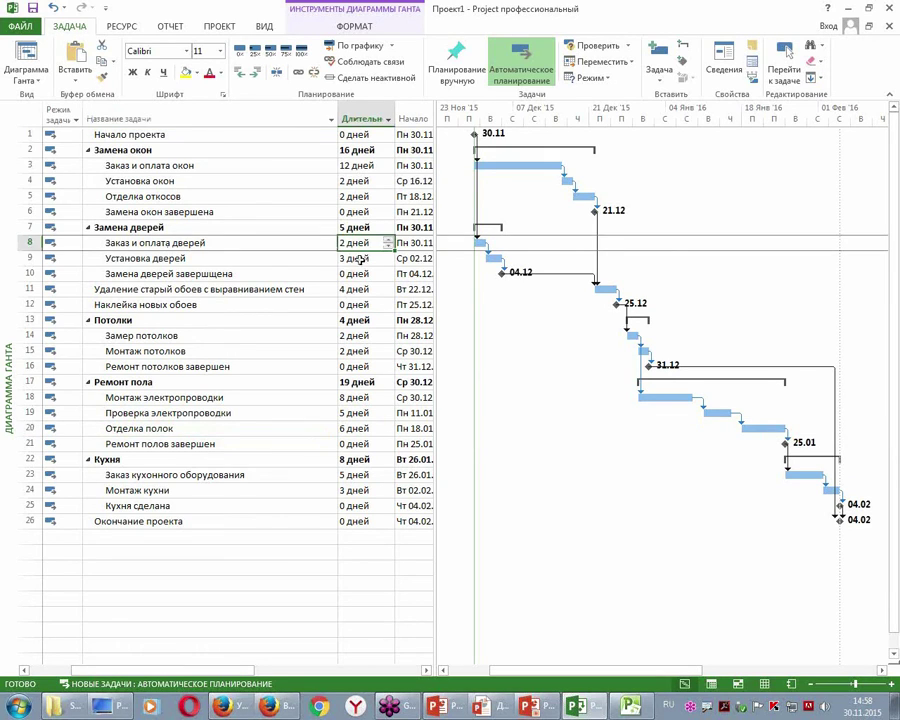
Try a duration of 70 days for «Установка дверей» and check the shifted task chain in the Gantt chart.
{"action": "left_click", "coordinate": [364, 258]}
{"action": "type", "text": "70"}
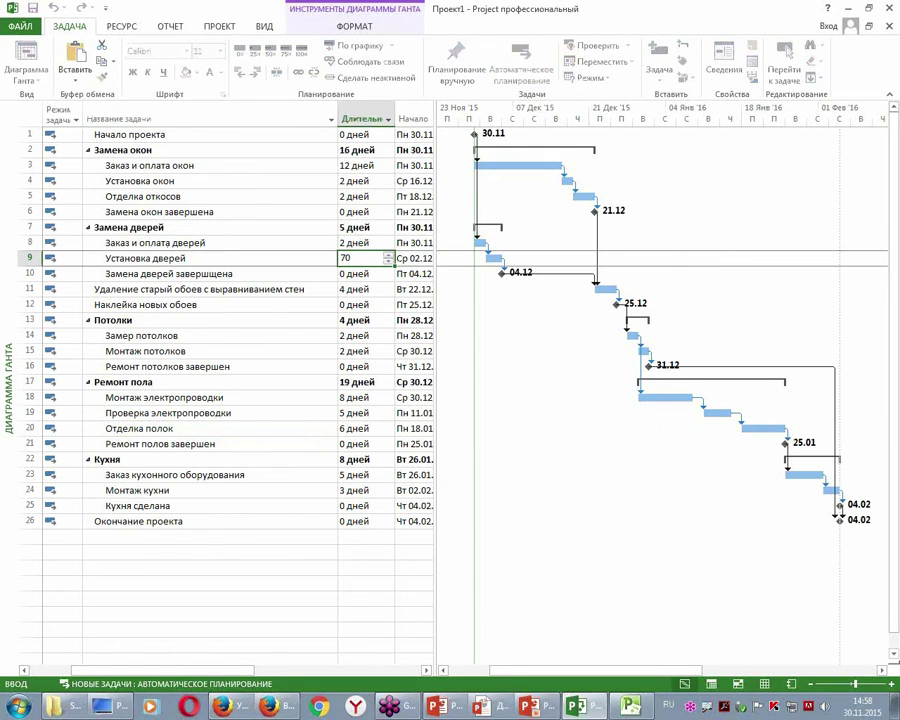
{"action": "key", "text": "Return"}
{"action": "left_click_drag", "start_coordinate": [623, 671], "coordinate": [860, 688]}
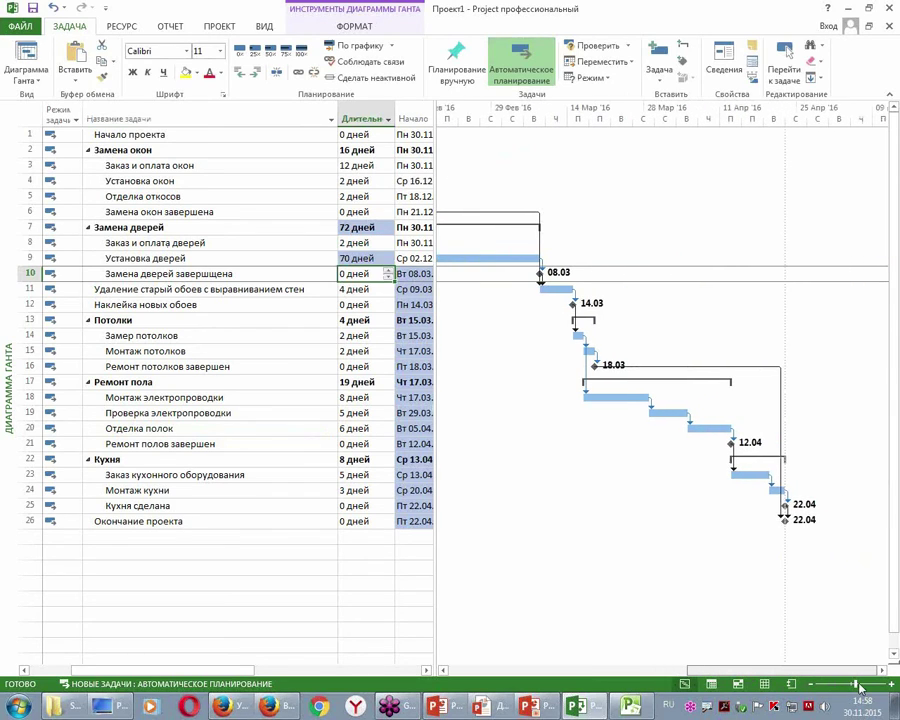
{"action": "left_click_drag", "start_coordinate": [840, 690], "coordinate": [506, 659]}
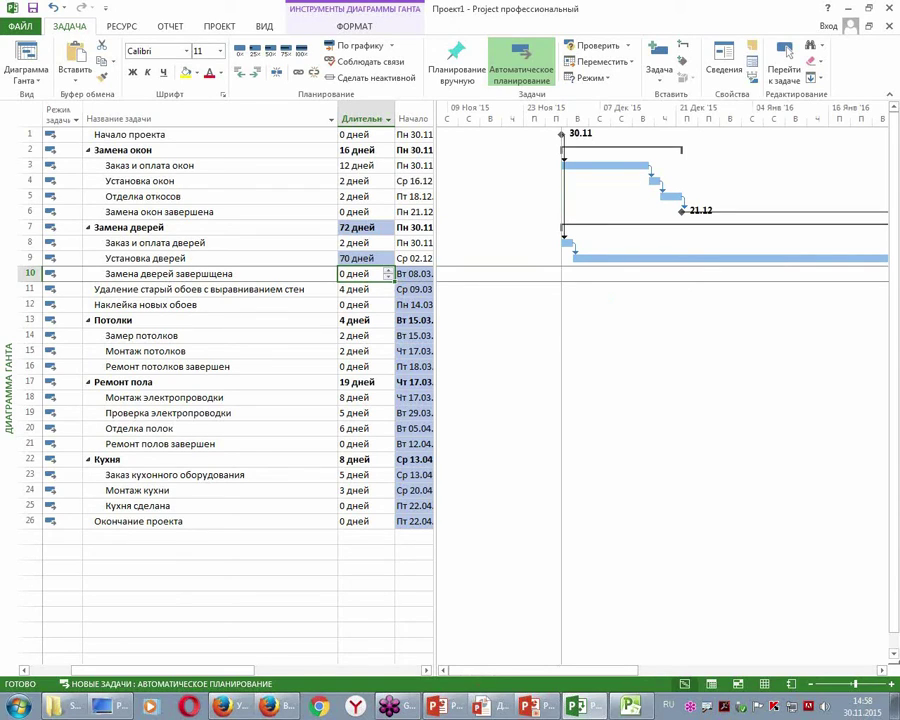
Set the duration of «Установка дверей» back to 3 days.
{"action": "left_click", "coordinate": [365, 258]}
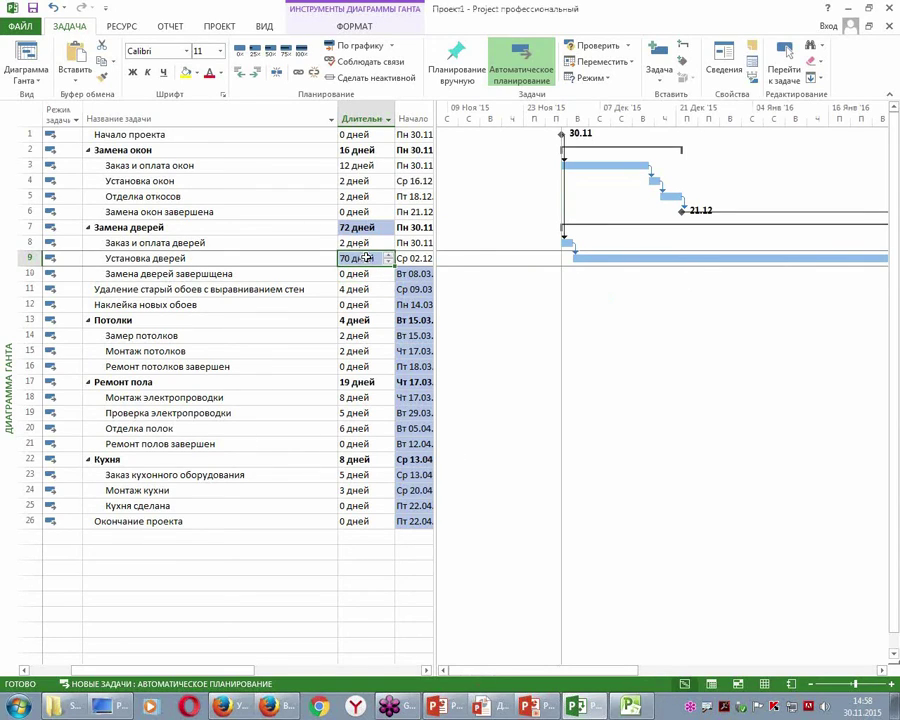
{"action": "type", "text": "3"}
{"action": "key", "text": "Return"}
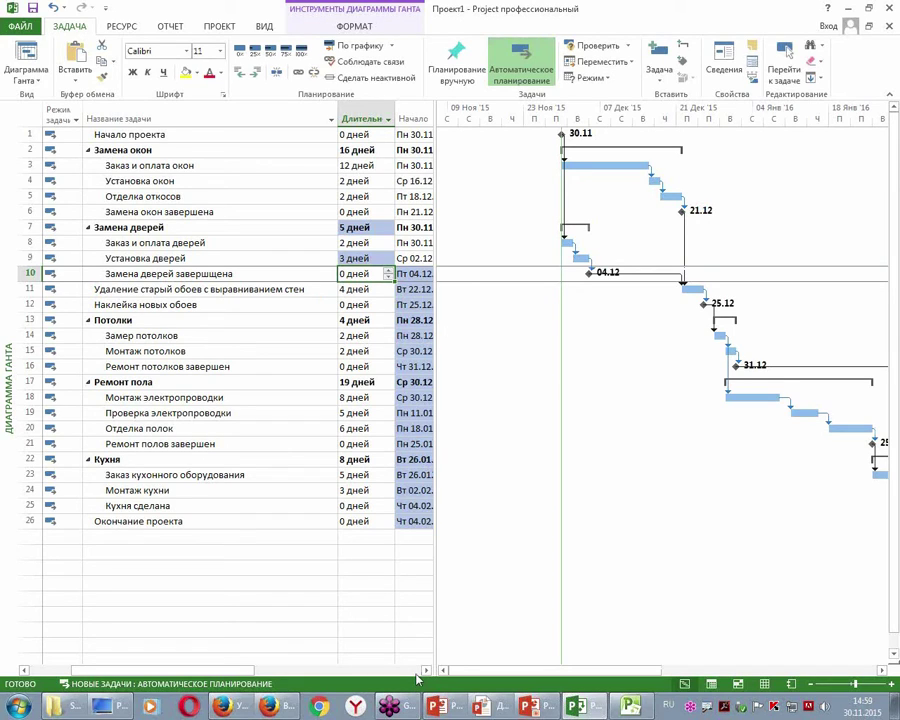
Narrow the task name column and shrink the task table until the Gantt chart shows the whole project.
{"action": "left_click_drag", "start_coordinate": [568, 670], "coordinate": [608, 682]}
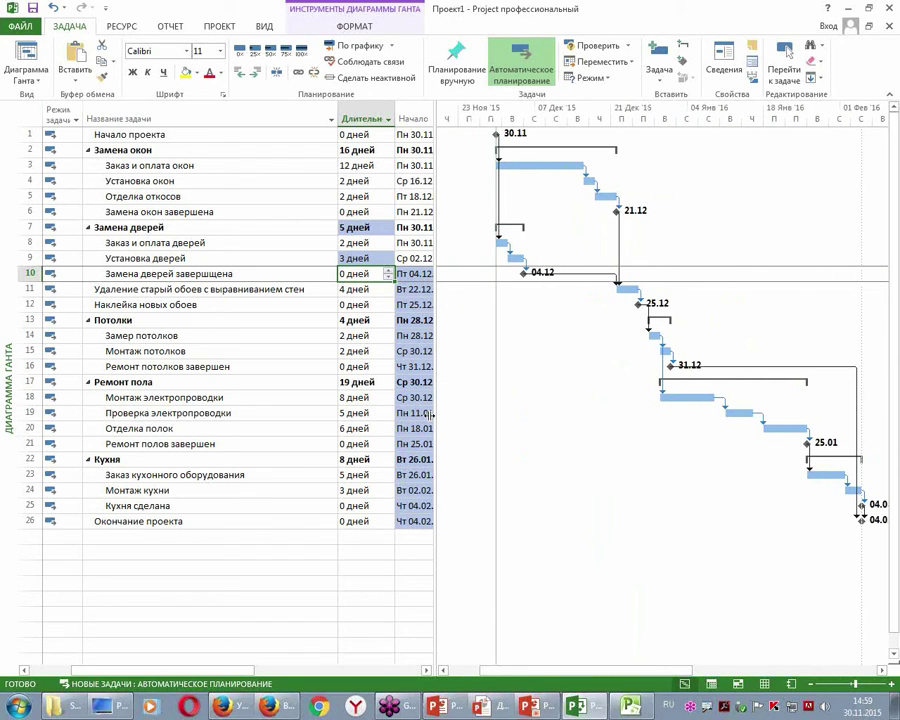
{"action": "left_click_drag", "start_coordinate": [334, 117], "coordinate": [246, 118]}
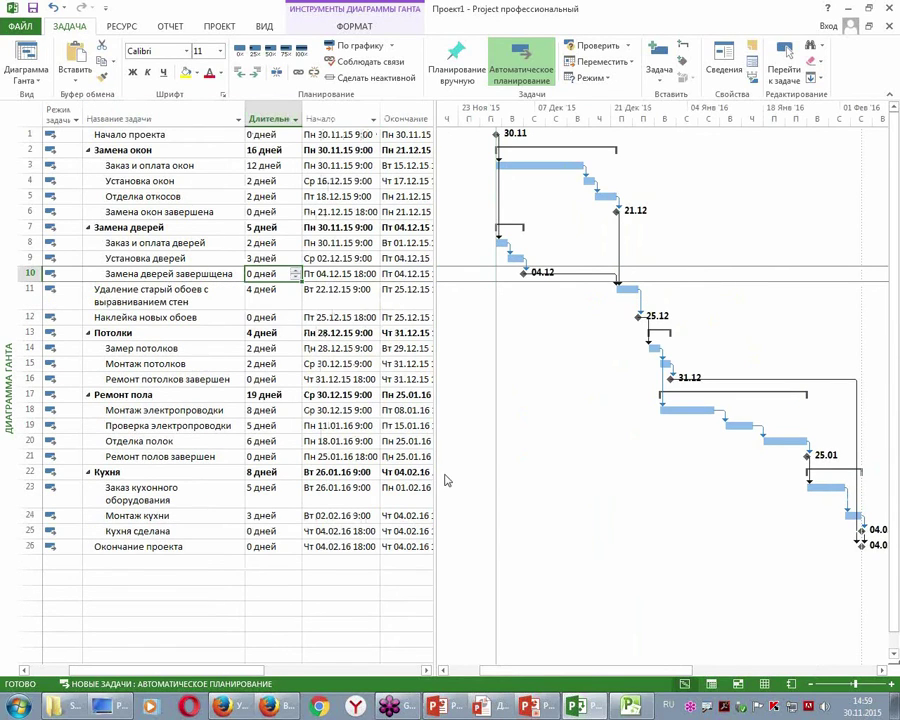
{"action": "left_click_drag", "start_coordinate": [431, 465], "coordinate": [312, 470]}
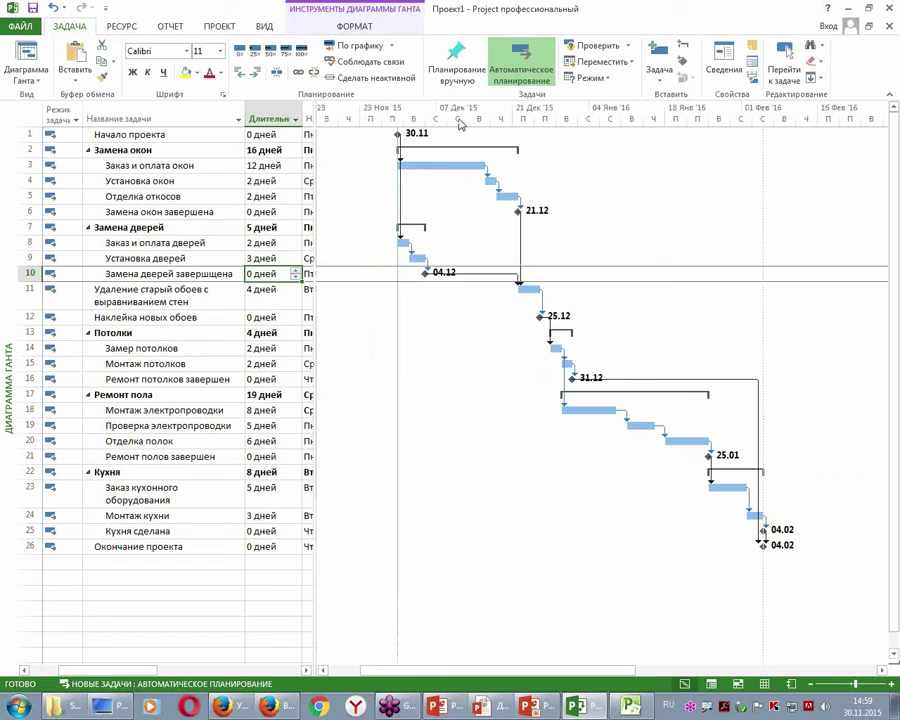
Set the Gantt chart's timescale to days (Дни) with a size of 50%.
{"action": "left_click", "coordinate": [264, 26]}
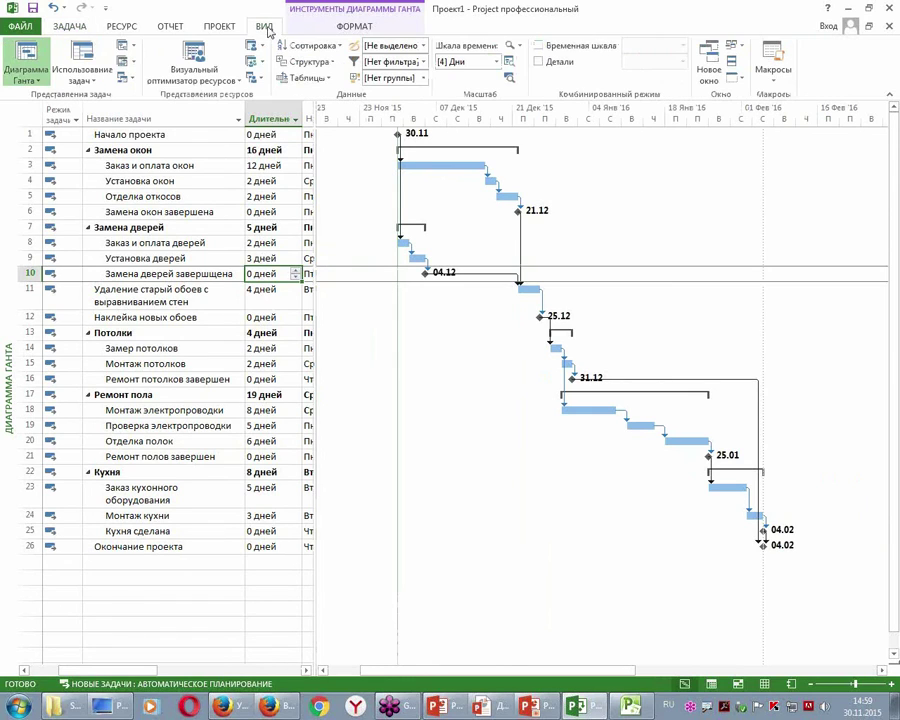
{"action": "left_click", "coordinate": [495, 61]}
{"action": "left_click", "coordinate": [462, 105]}
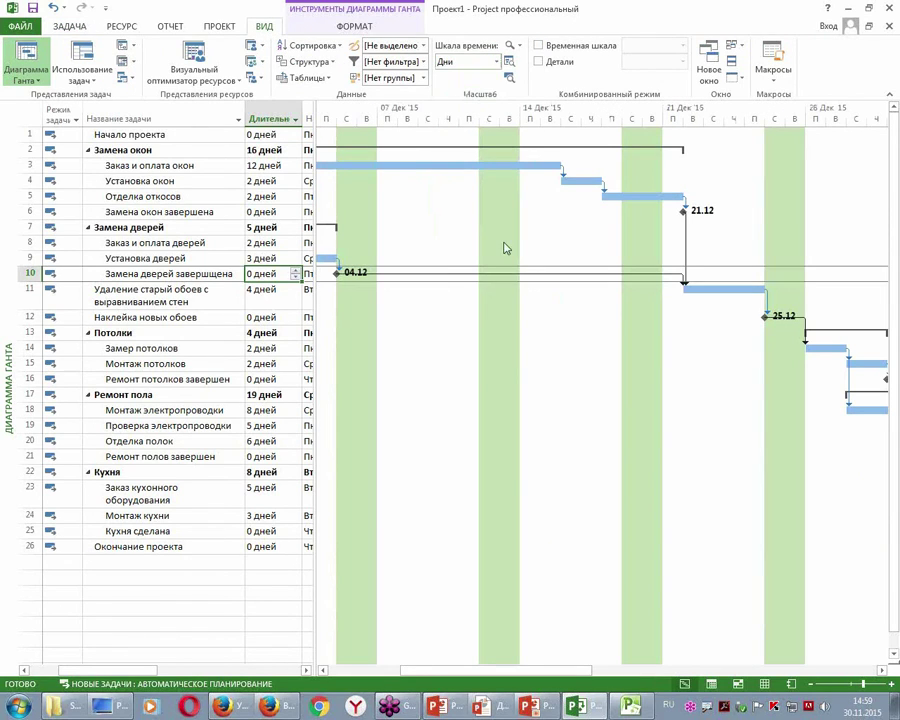
{"action": "double_click", "coordinate": [474, 125]}
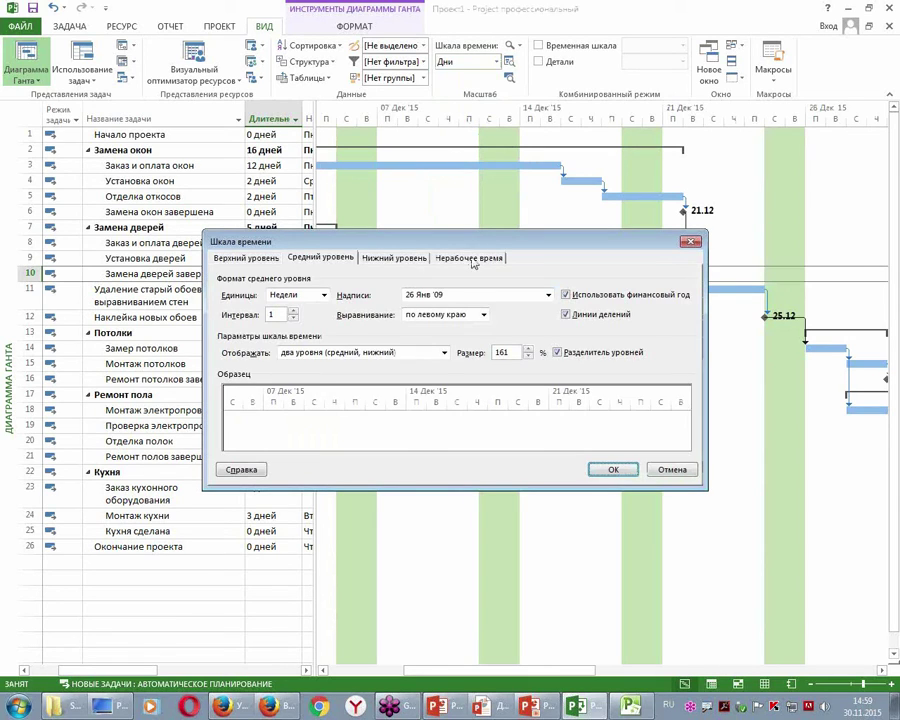
{"action": "double_click", "coordinate": [502, 352]}
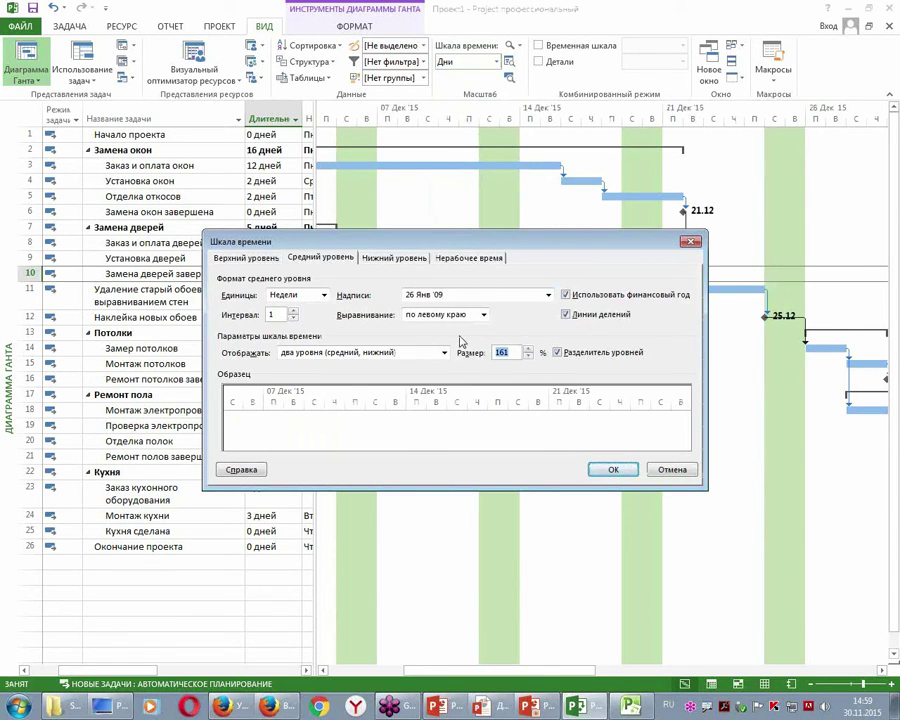
{"action": "type", "text": "50"}
{"action": "key", "text": "Return"}
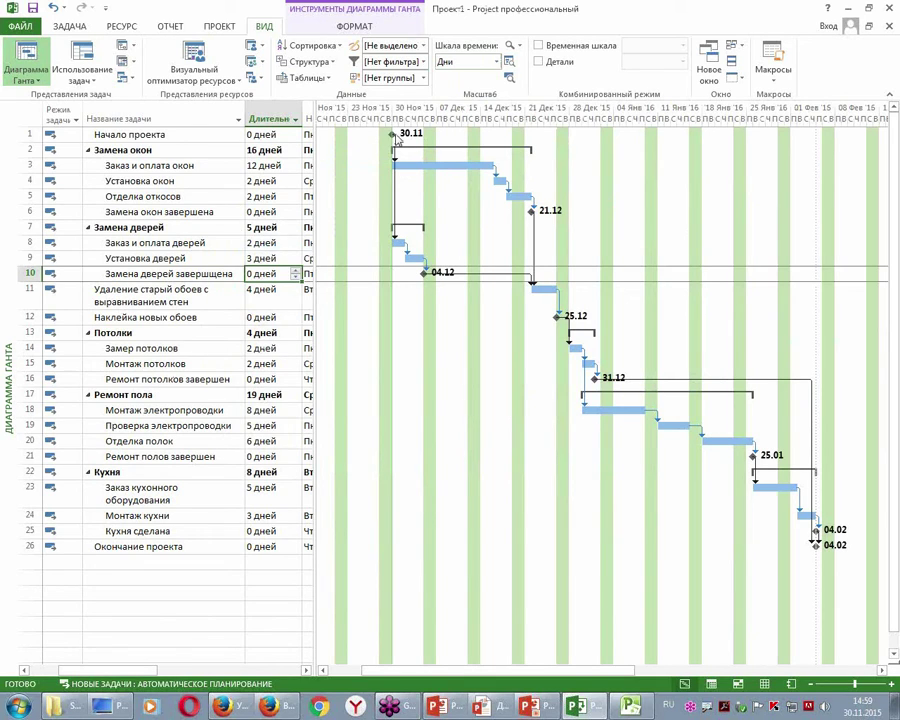
Try moving the «Начало проекта» milestone to 10.12 and 04.01 in the chart, and undo both moves.
{"action": "left_click_drag", "start_coordinate": [392, 132], "coordinate": [463, 135]}
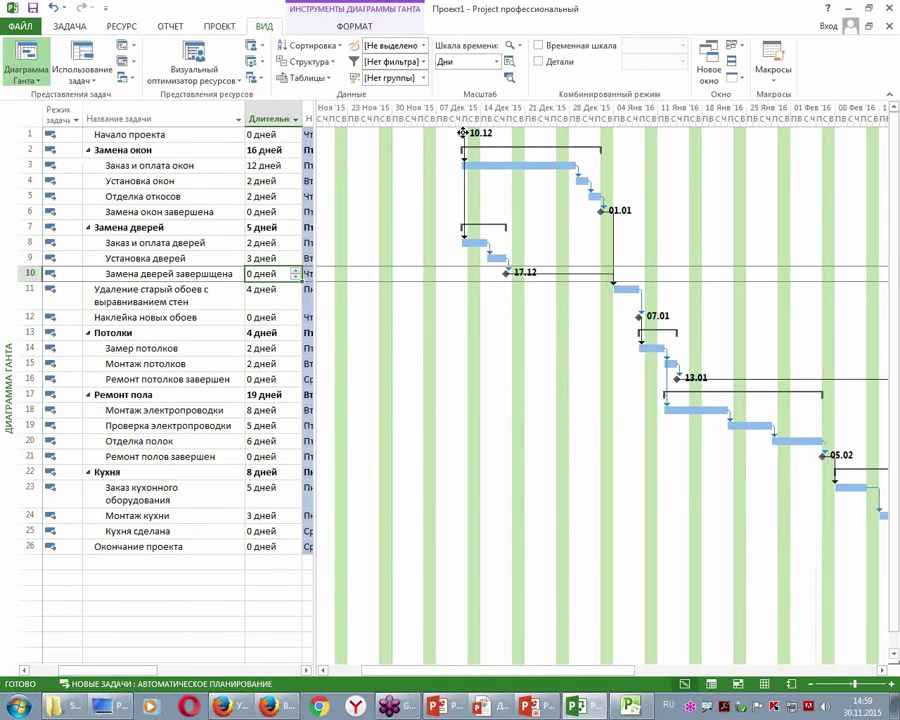
{"action": "left_click_drag", "start_coordinate": [462, 133], "coordinate": [622, 140]}
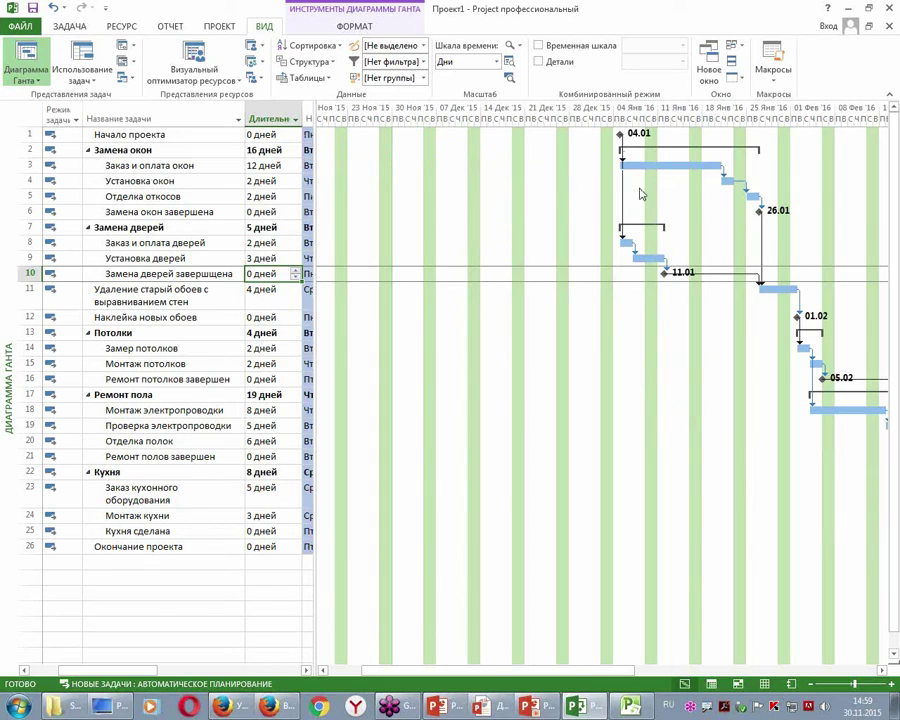
{"action": "key", "text": "ctrl+z"}
{"action": "key", "text": "ctrl+z"}
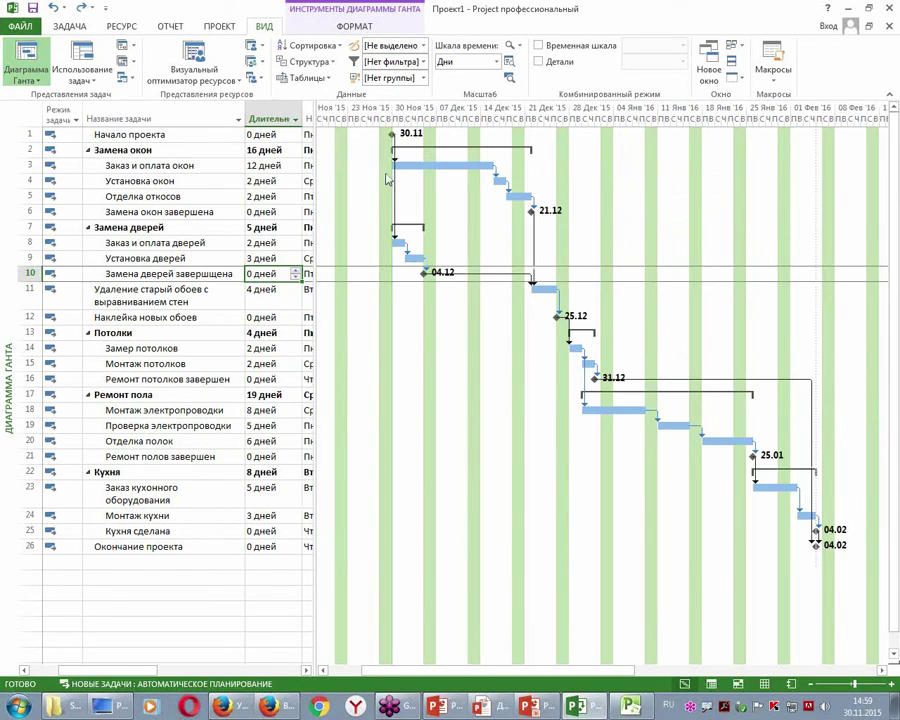
Widen the task table so the indicator, name and duration columns all show beside the project's bars.
{"action": "left_click_drag", "start_coordinate": [365, 670], "coordinate": [106, 678]}
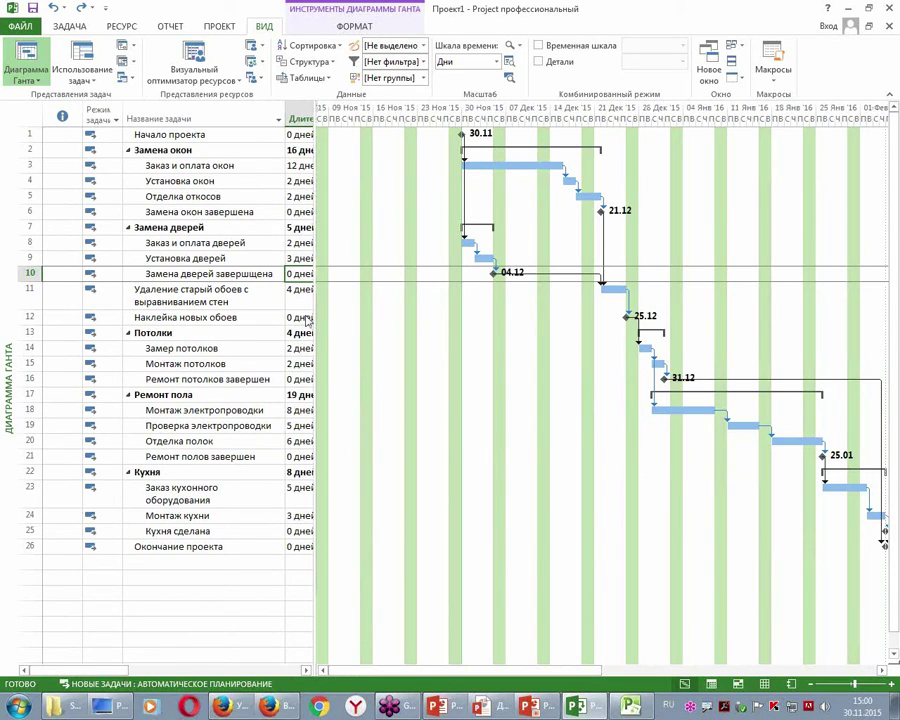
{"action": "left_click_drag", "start_coordinate": [315, 305], "coordinate": [374, 308]}
{"action": "left_click_drag", "start_coordinate": [568, 669], "coordinate": [600, 670]}
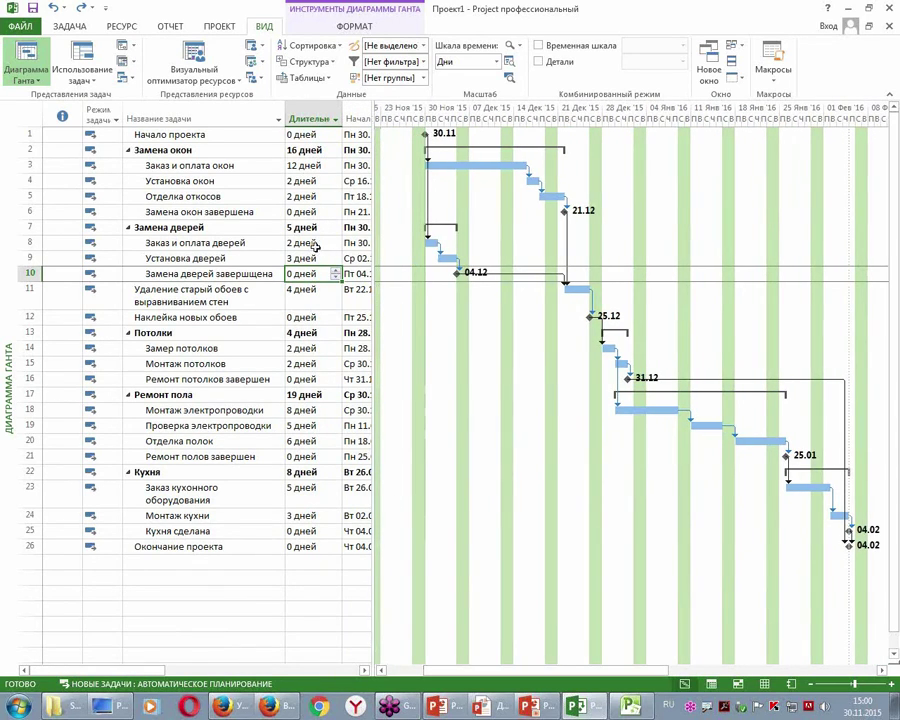
Try durations of 20 and 10 days for «Установка дверей», undoing the longer one.
{"action": "left_click", "coordinate": [313, 258]}
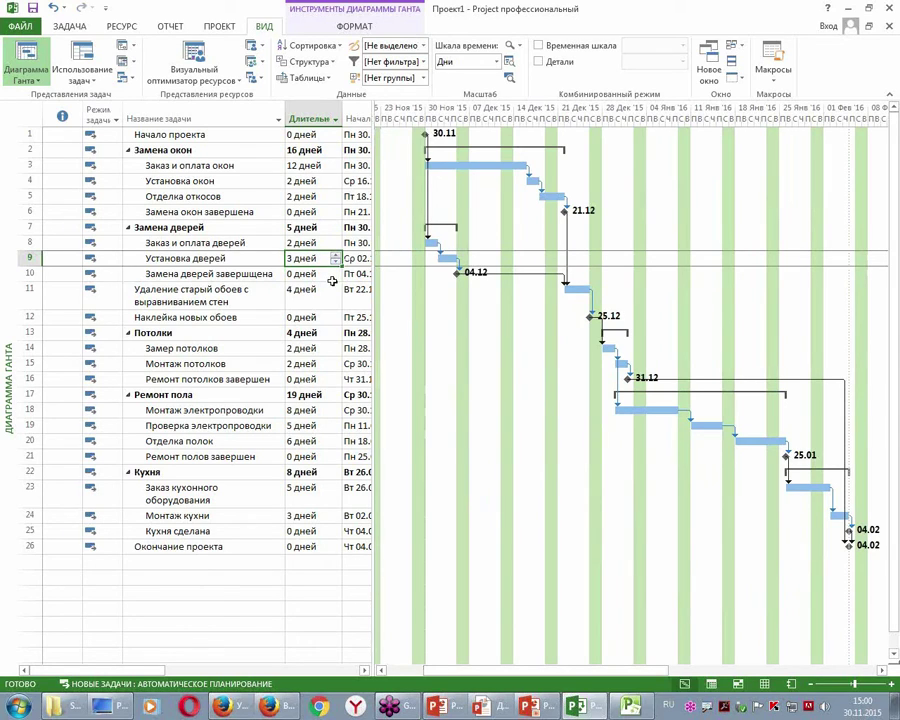
{"action": "type", "text": "50"}
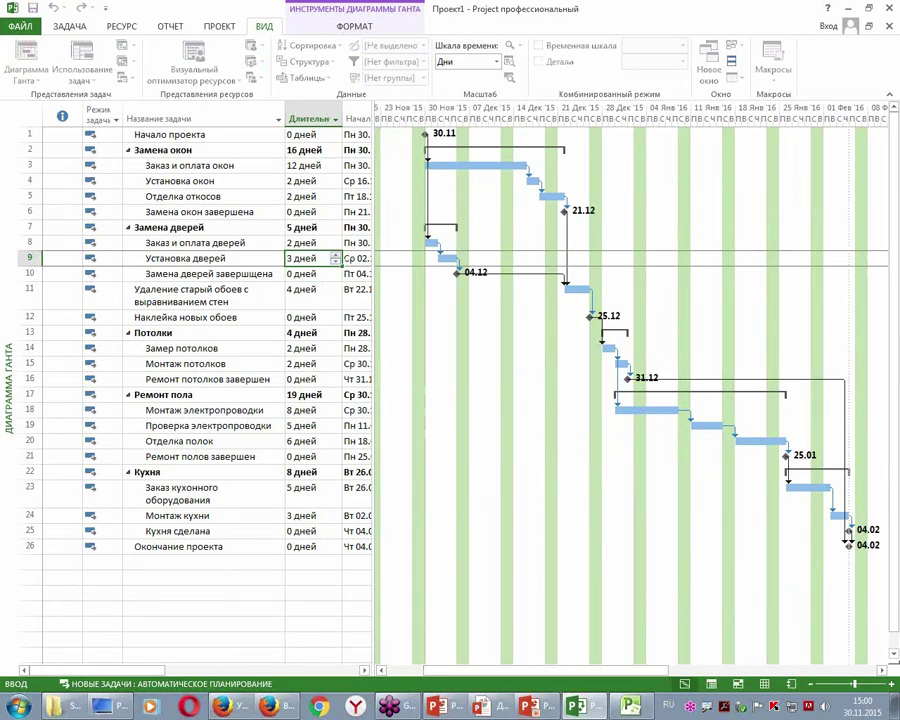
{"action": "key", "text": "Return"}
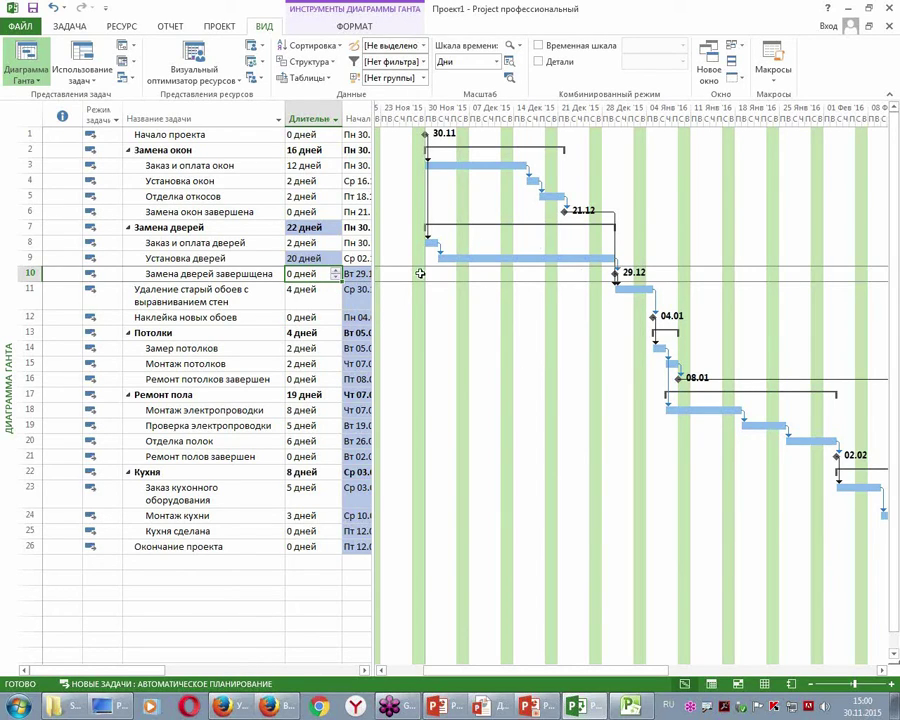
{"action": "left_click", "coordinate": [53, 8]}
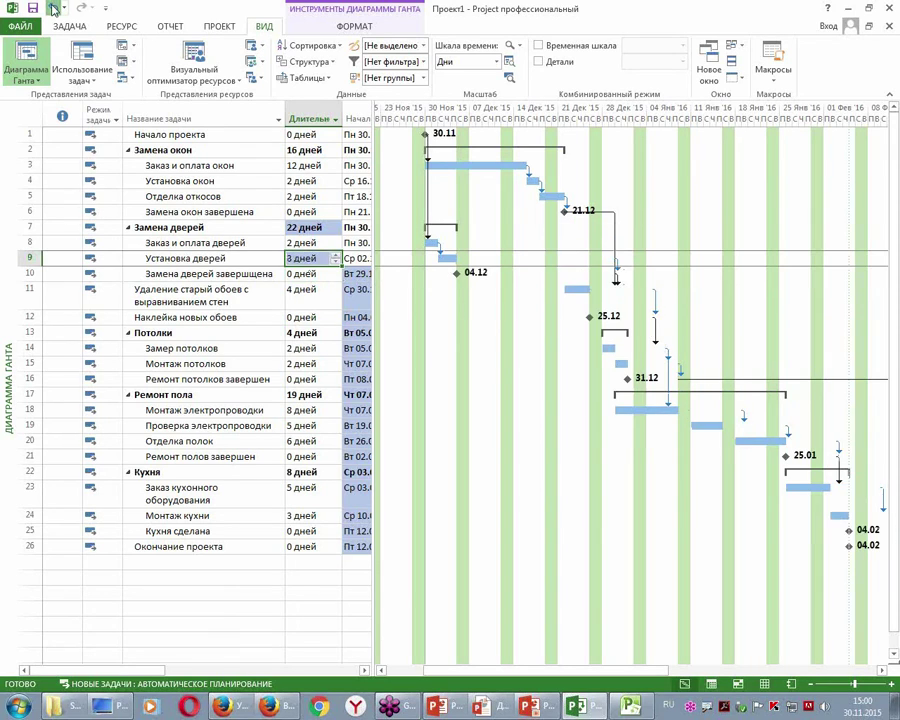
{"action": "left_click", "coordinate": [53, 8]}
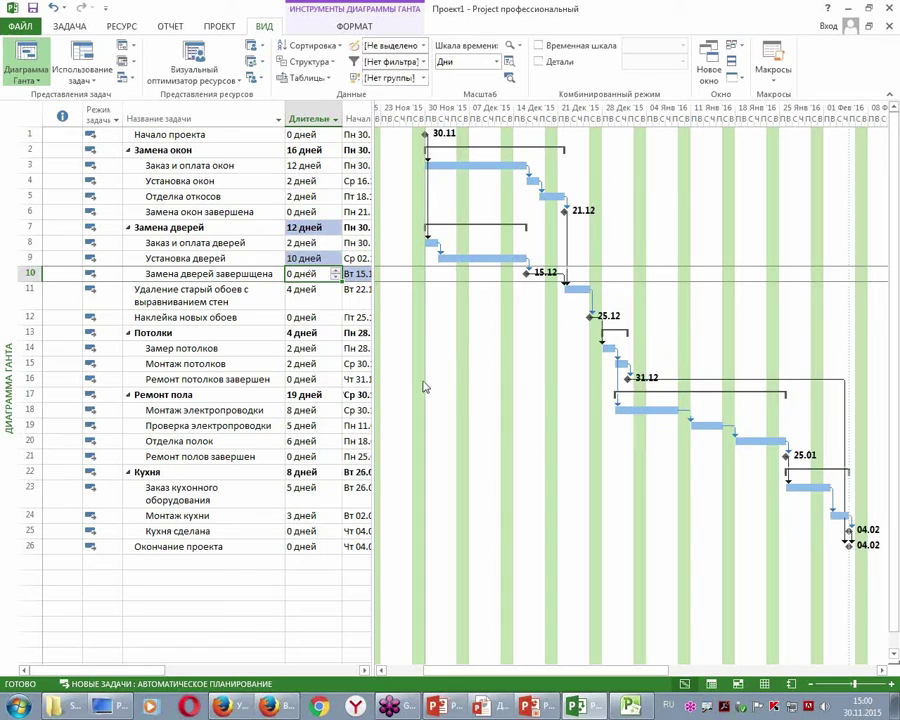
Widen the table to include the finish dates, try 20 days for «Установка дверей», and undo that duration.
{"action": "left_click_drag", "start_coordinate": [371, 371], "coordinate": [492, 374]}
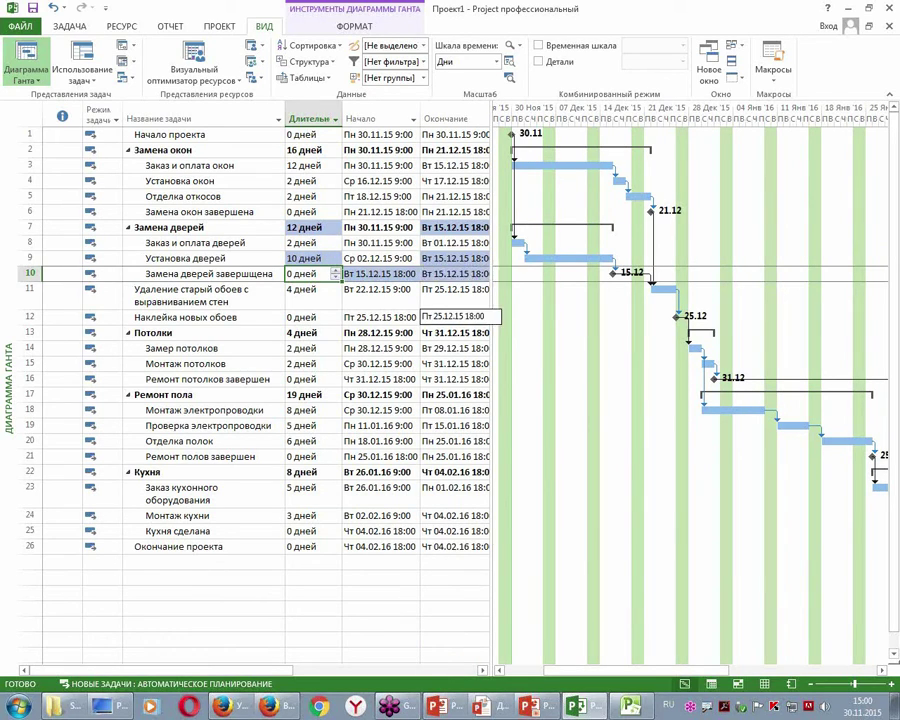
{"action": "key", "text": "Up"}
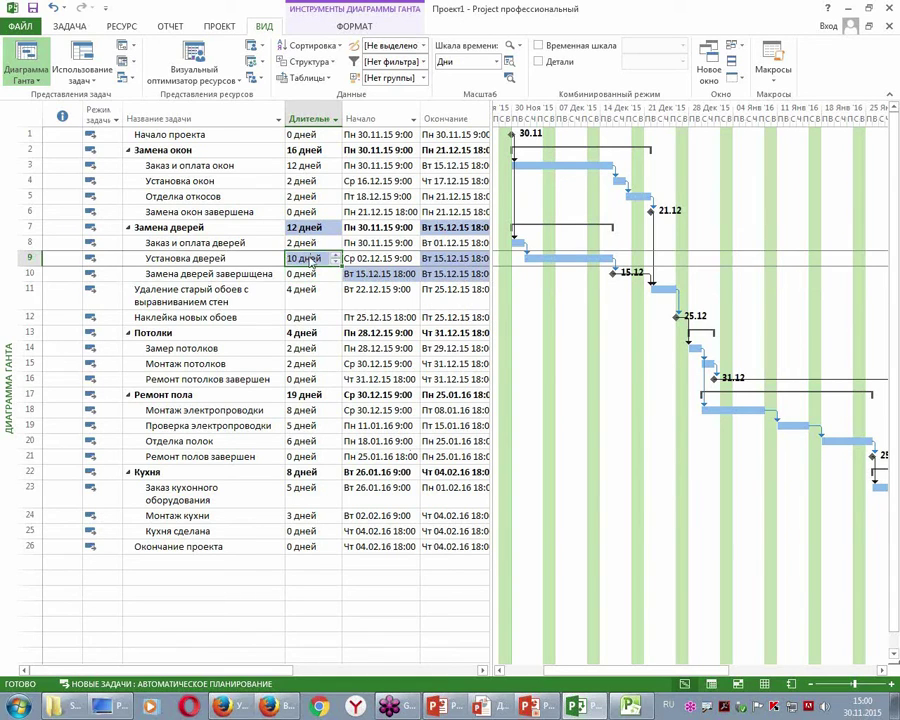
{"action": "type", "text": "20"}
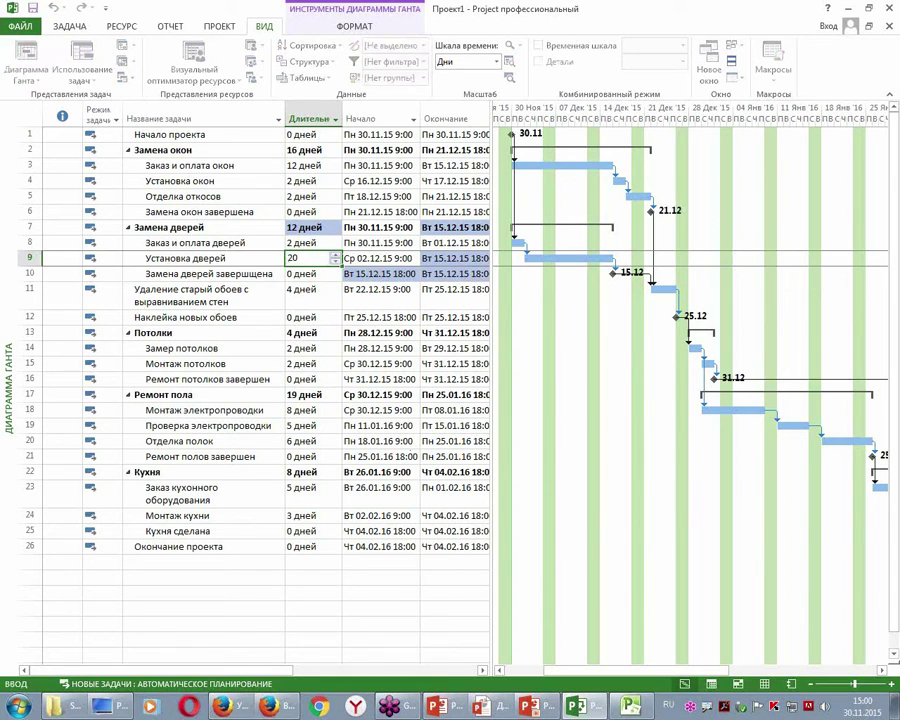
{"action": "key", "text": "Return"}
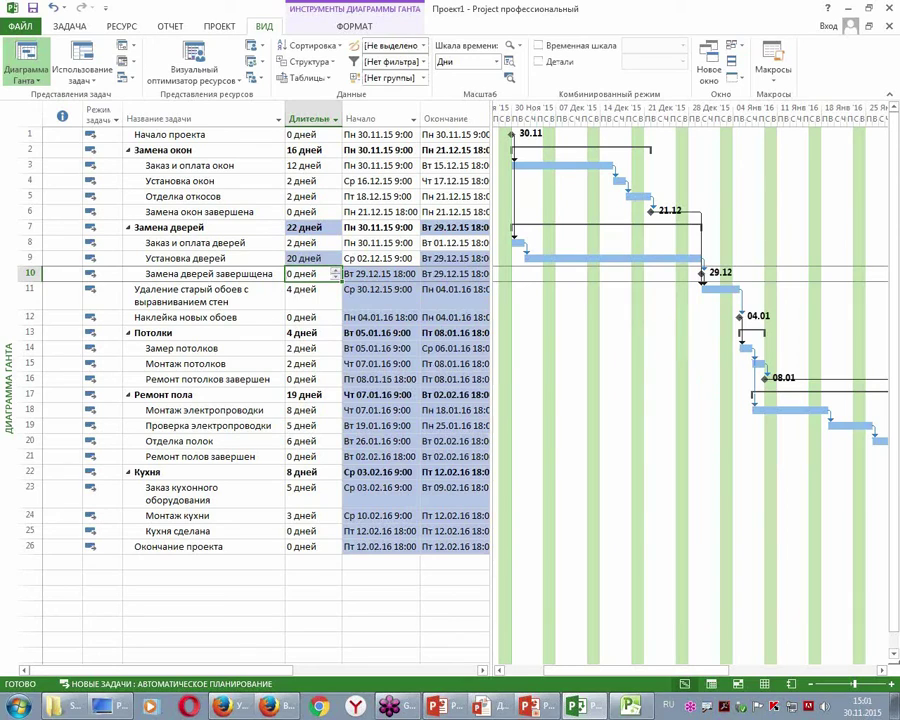
{"action": "left_click", "coordinate": [54, 8]}
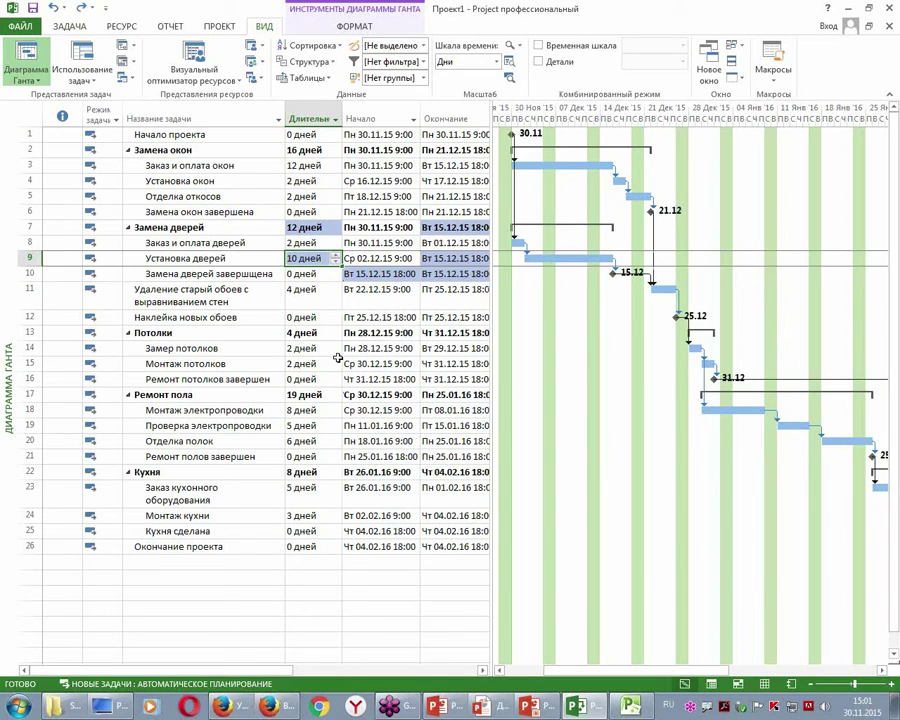
Set the duration of «Монтаж электропроводки» to 10 days and examine its effect on the following tasks.
{"action": "left_click", "coordinate": [310, 410]}
{"action": "left_click", "coordinate": [337, 407]}
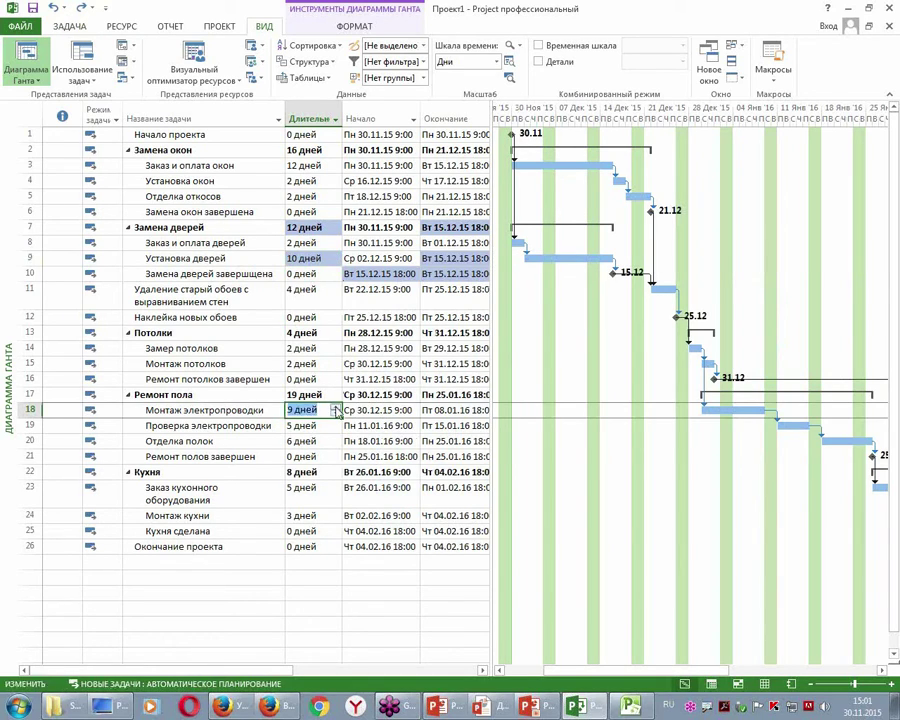
{"action": "left_click", "coordinate": [337, 407]}
{"action": "left_click", "coordinate": [368, 471]}
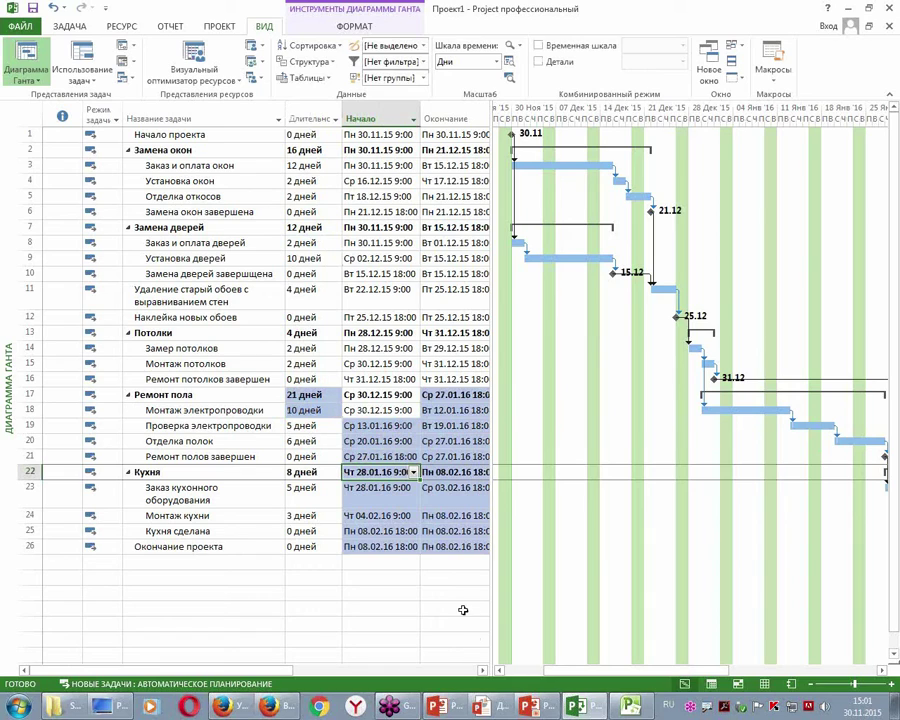
{"action": "left_click_drag", "start_coordinate": [626, 670], "coordinate": [648, 674]}
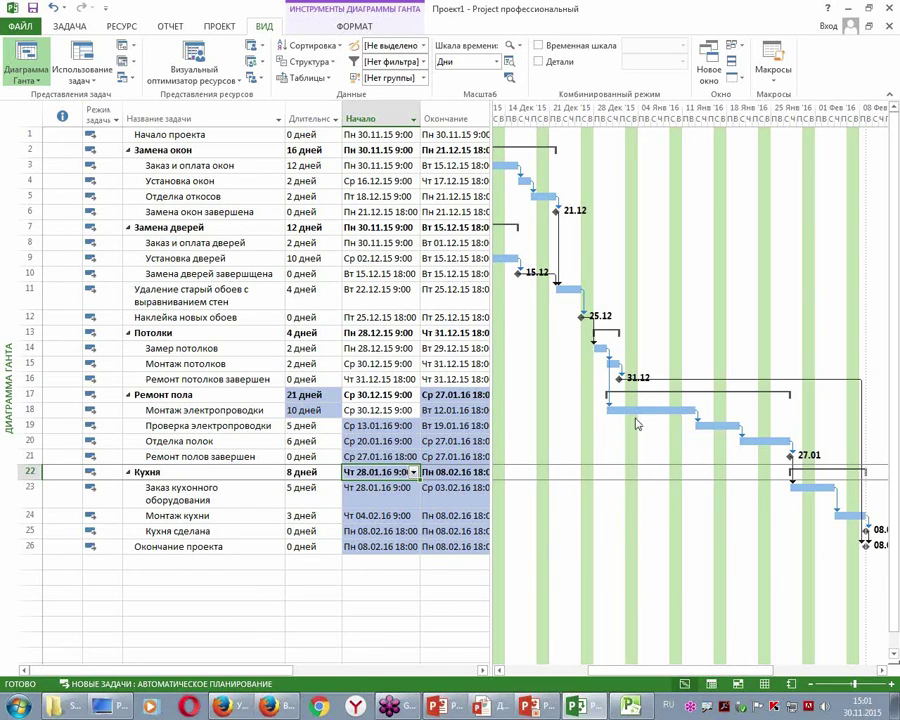
{"action": "left_click", "coordinate": [150, 425]}
{"action": "left_click_drag", "start_coordinate": [353, 428], "coordinate": [459, 429]}
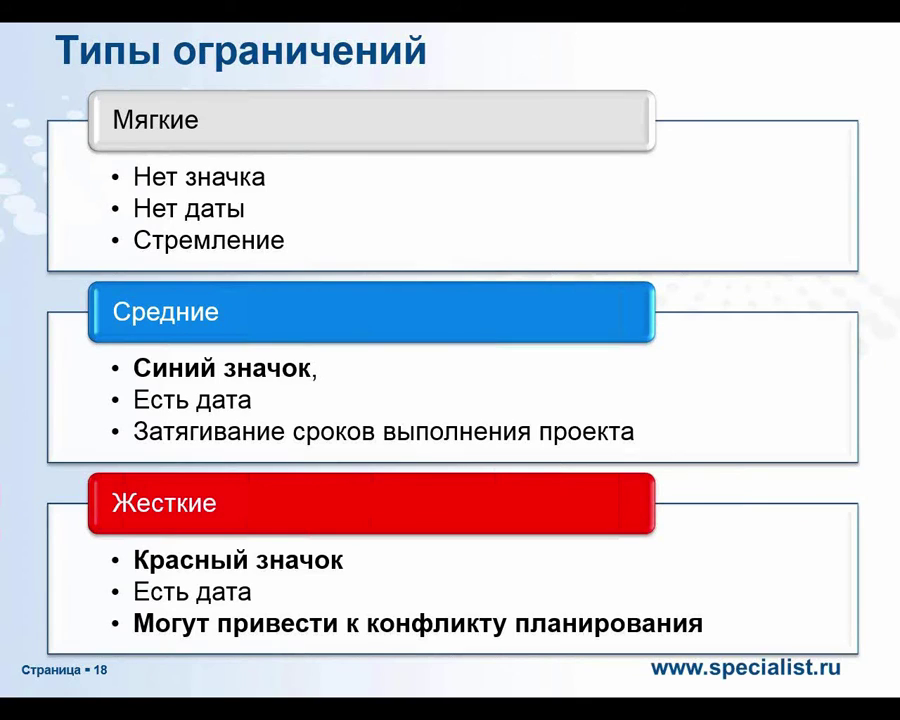
In PowerPoint, restart the slide show from the «Временной лаг» slide and advance to «Типы ограничений».
{"action": "key", "text": "Escape"}
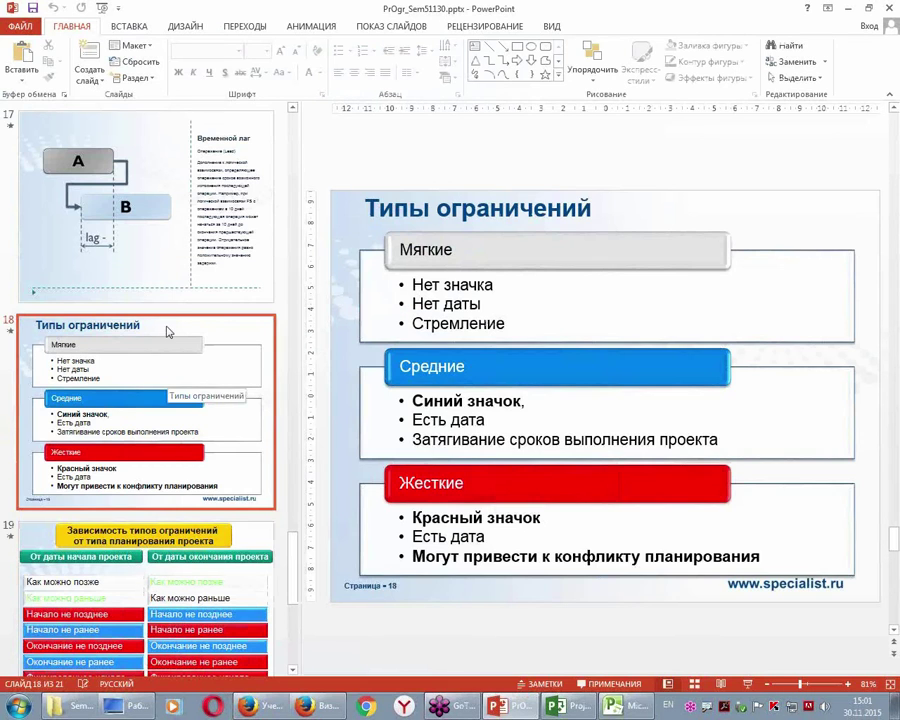
{"action": "left_click", "coordinate": [181, 261]}
{"action": "key", "text": "shift+F5"}
{"action": "left_click", "coordinate": [484, 496]}
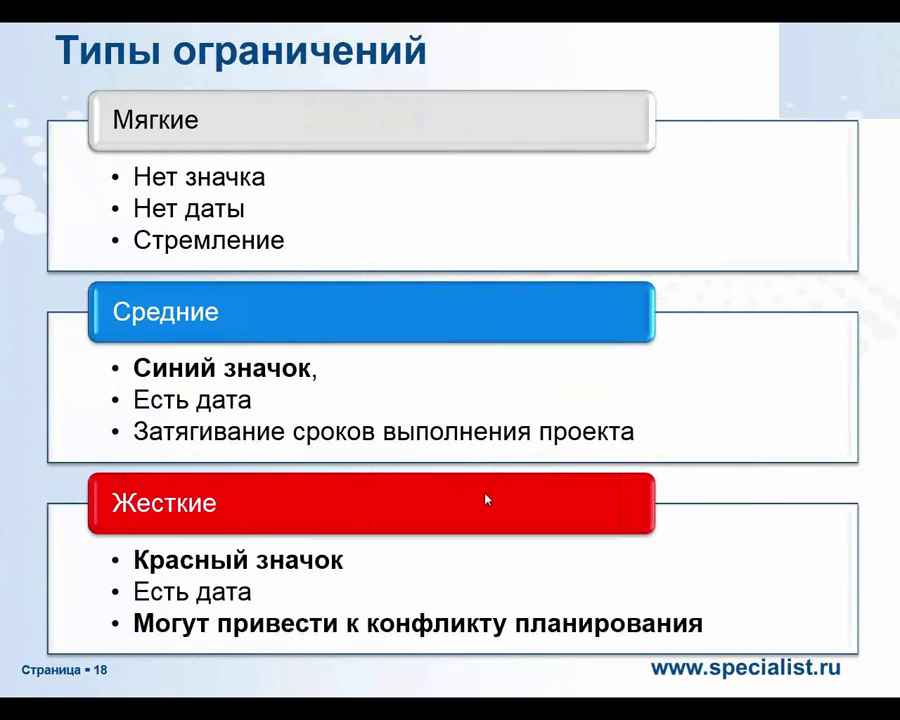
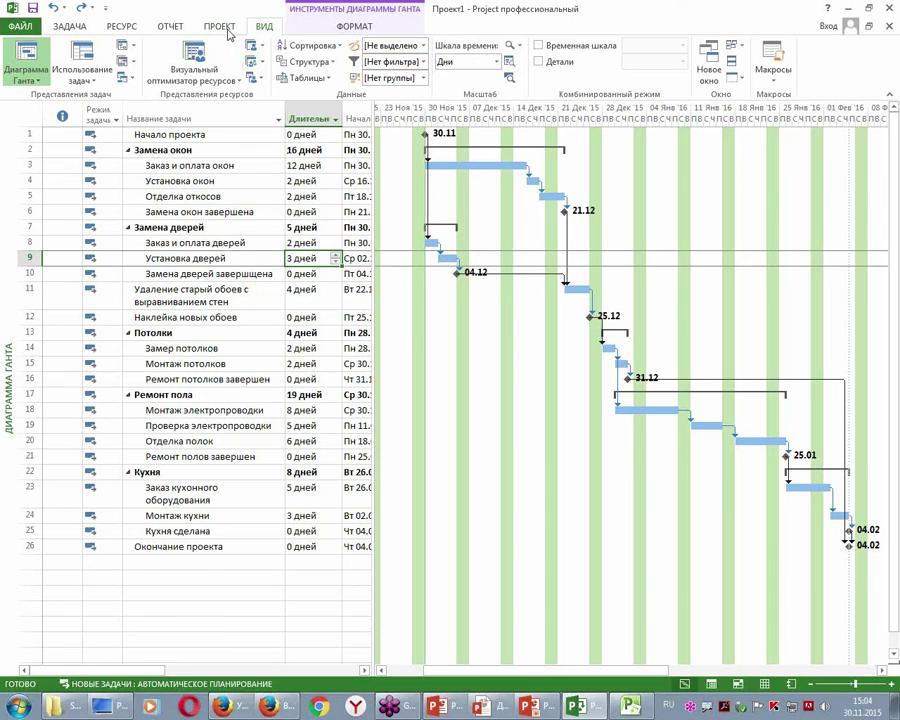
Try scheduling the project from «даты окончания проекта» in the project information, and restore «даты начала проекта».
{"action": "left_click", "coordinate": [227, 30]}
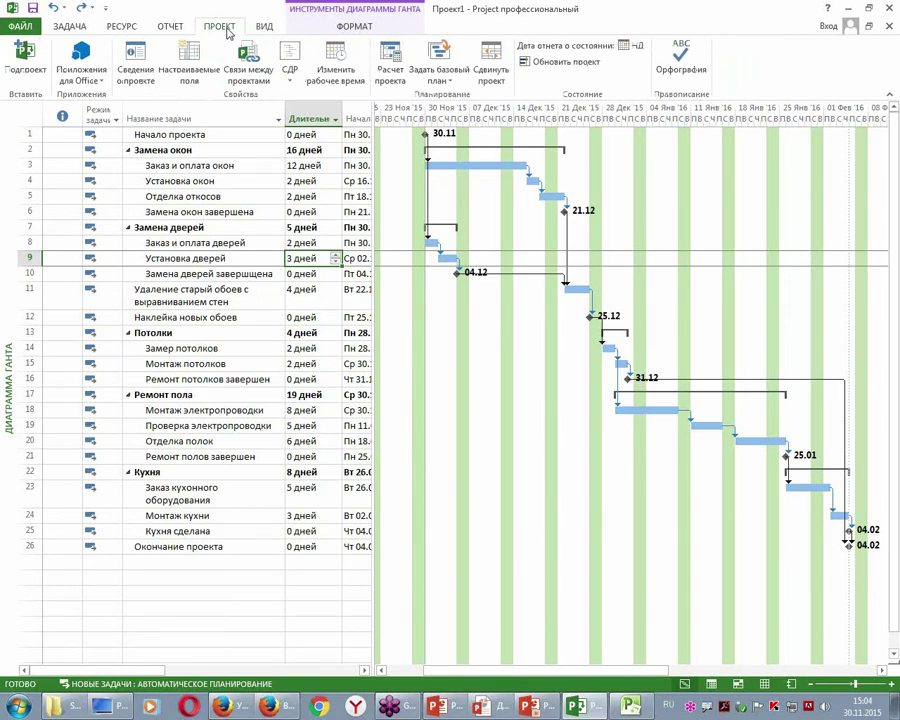
{"action": "left_click", "coordinate": [135, 65]}
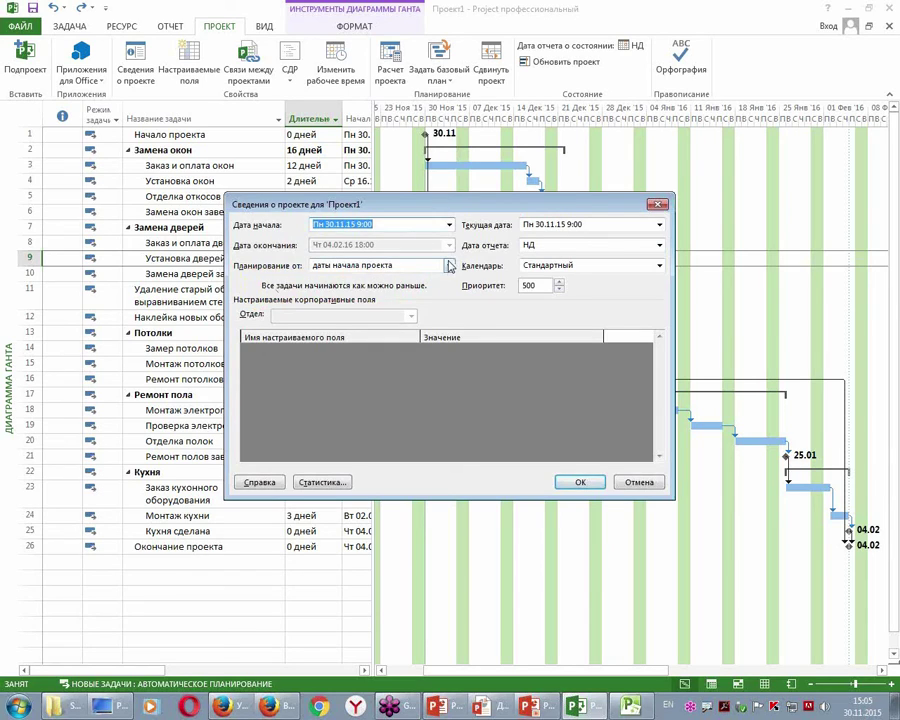
{"action": "left_click", "coordinate": [449, 267]}
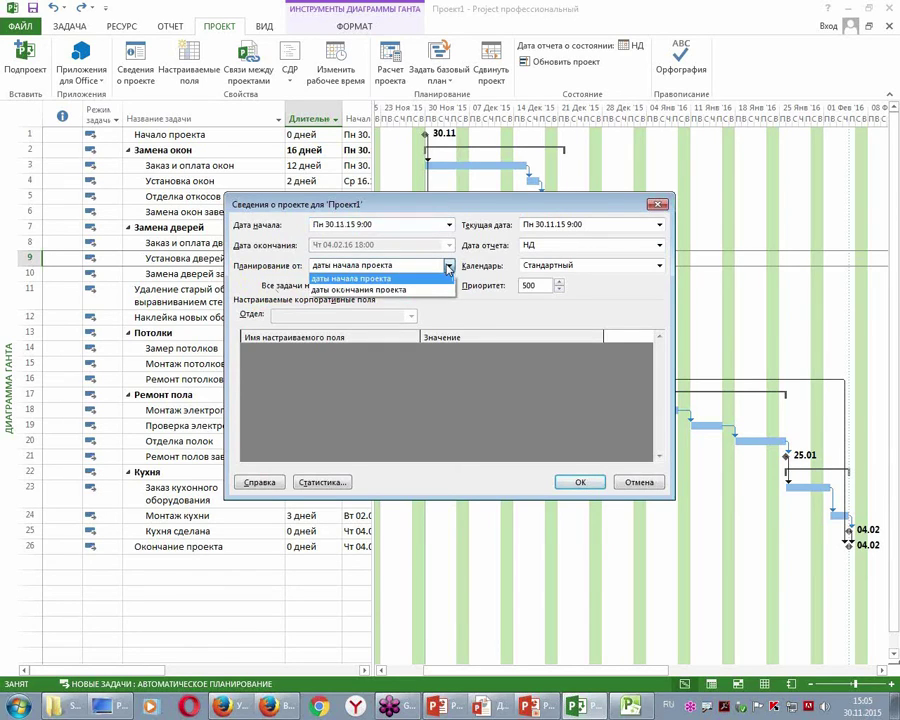
{"action": "left_click", "coordinate": [370, 290]}
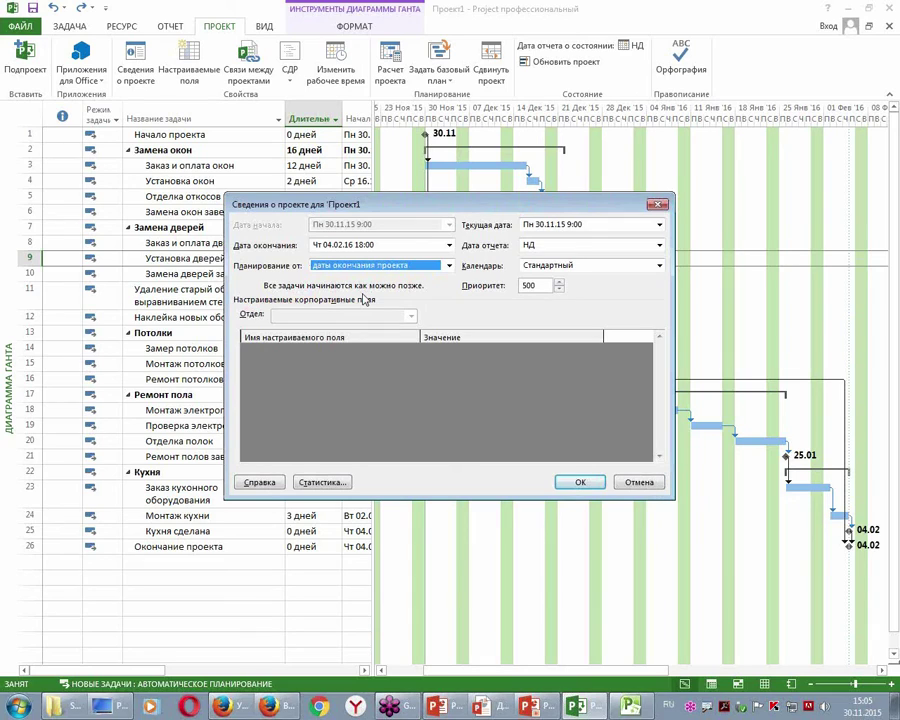
{"action": "left_click", "coordinate": [449, 265]}
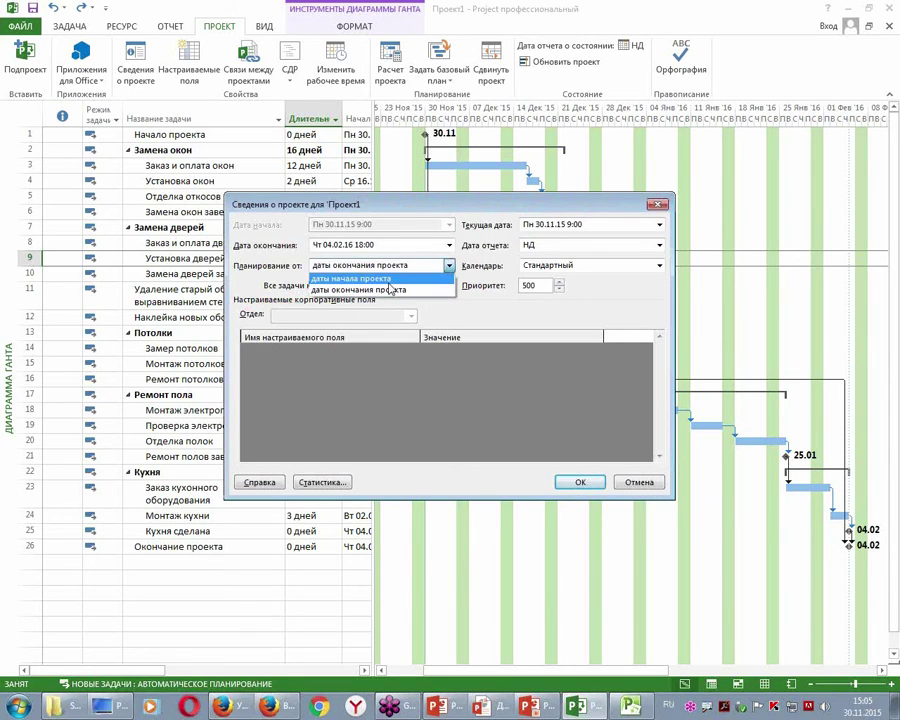
{"action": "left_click", "coordinate": [390, 279]}
{"action": "left_click", "coordinate": [578, 482]}
Review the available constraint types in the details of «Заказ и оплата дверей», keeping «Как можно раньше».
{"action": "left_click", "coordinate": [244, 316]}
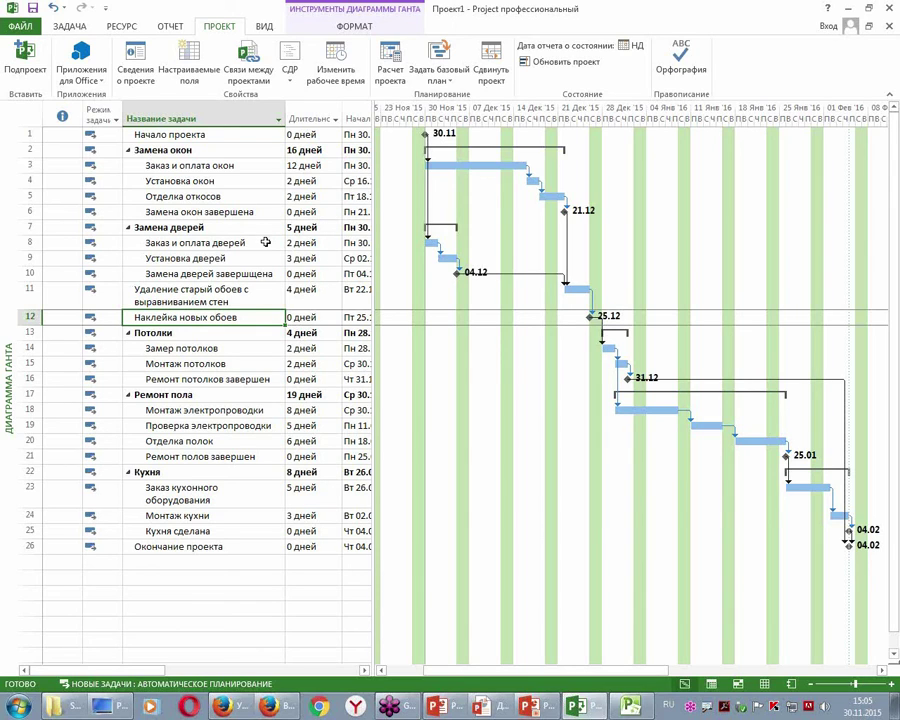
{"action": "double_click", "coordinate": [265, 242]}
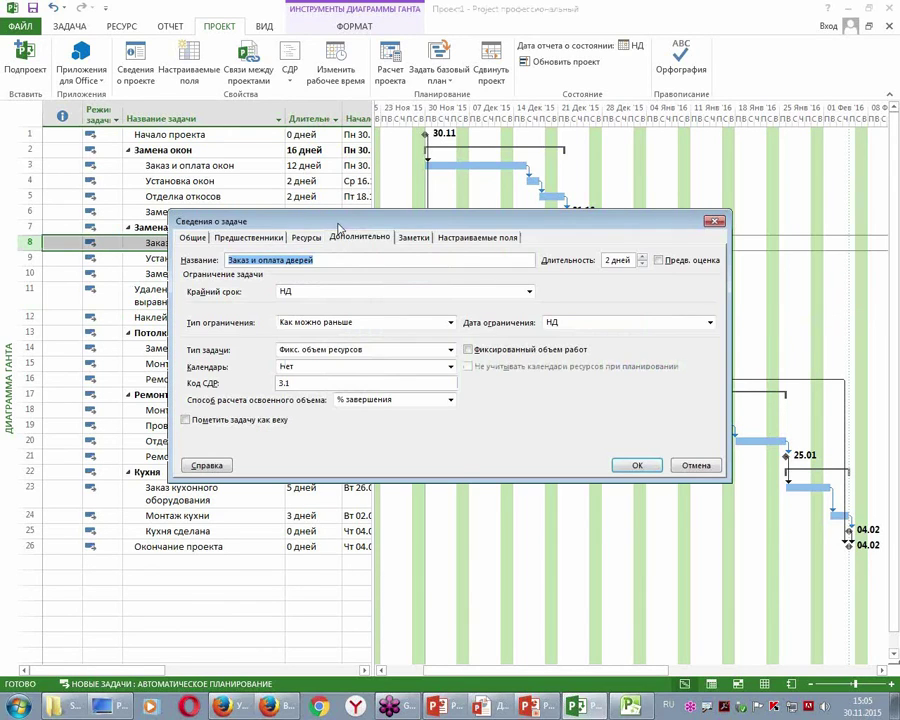
{"action": "left_click_drag", "start_coordinate": [338, 228], "coordinate": [373, 296]}
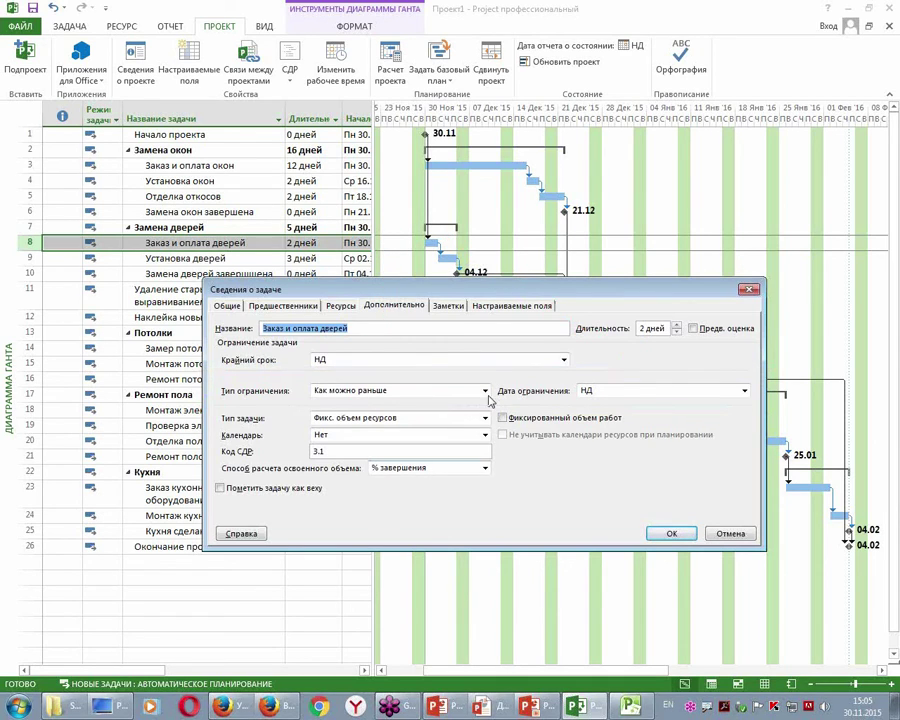
{"action": "left_click", "coordinate": [485, 392]}
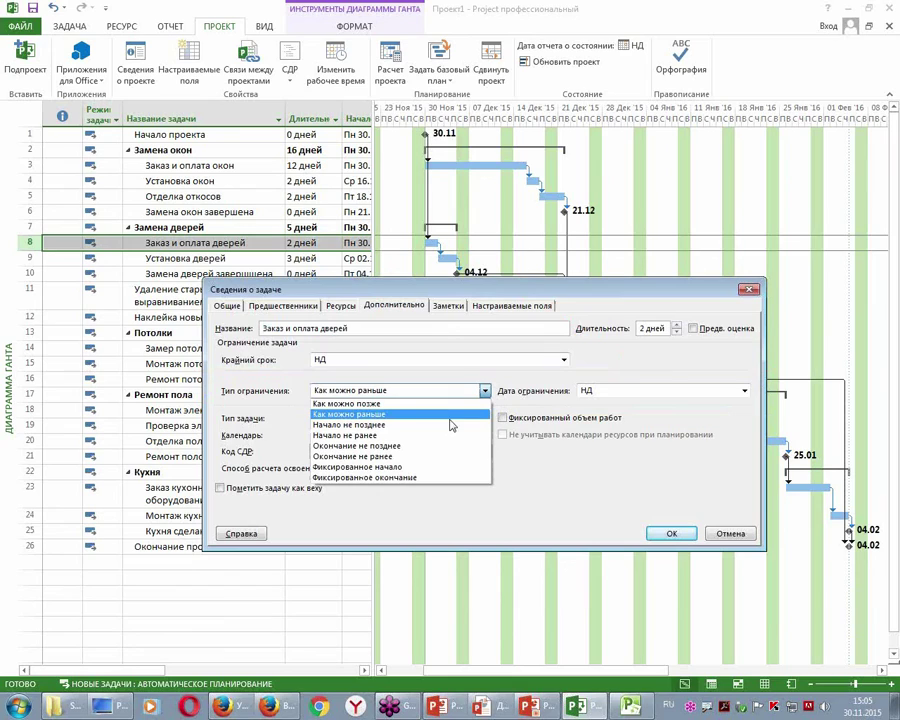
{"action": "left_click", "coordinate": [399, 413]}
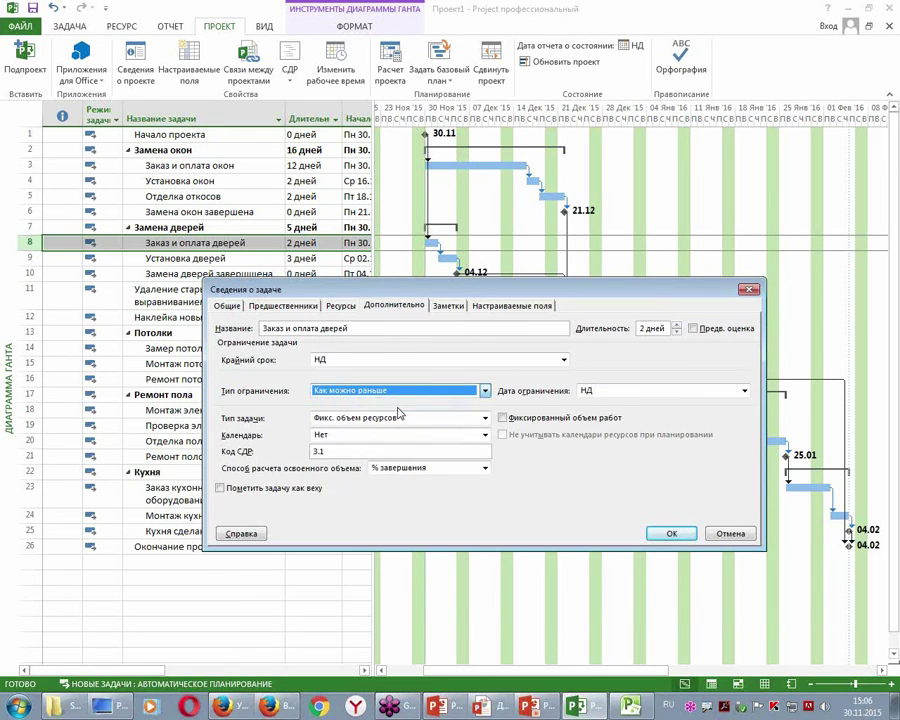
{"action": "key", "text": "Return"}
Switch to the PowerPoint slide show, advance to «Зависимость типов ограничений от типа планирования проекта», and reveal the first two constraint types.
{"action": "key", "text": "alt+Tab"}
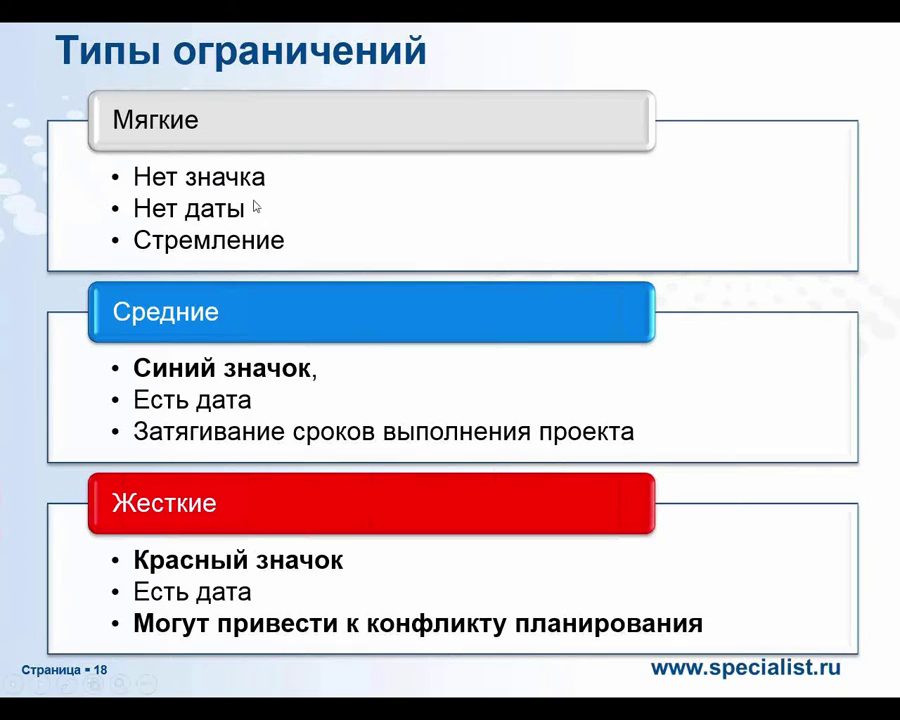
{"action": "left_click", "coordinate": [256, 206]}
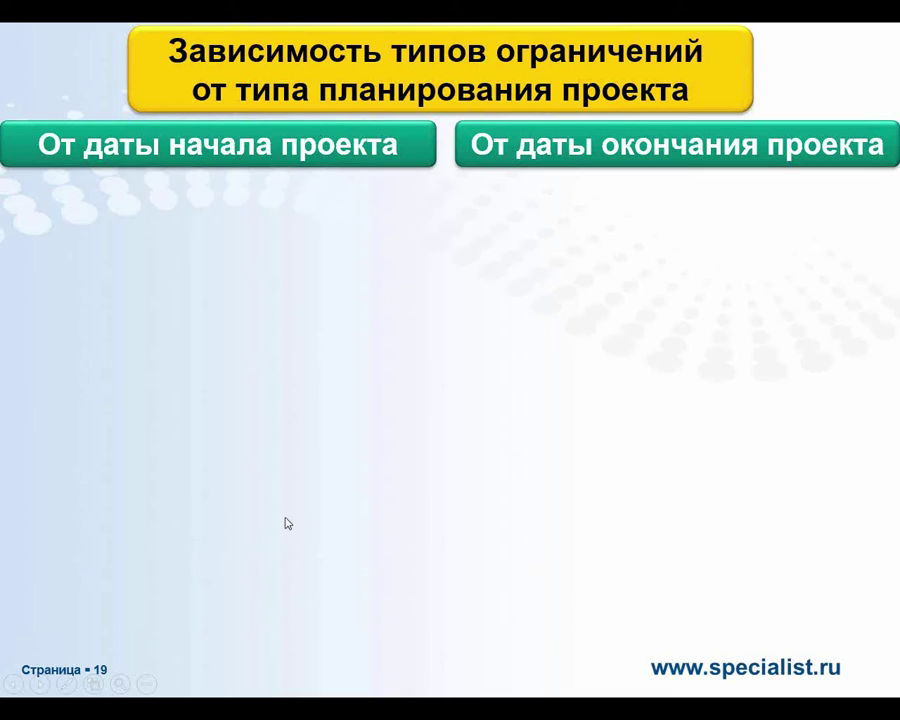
{"action": "left_click", "coordinate": [402, 285]}
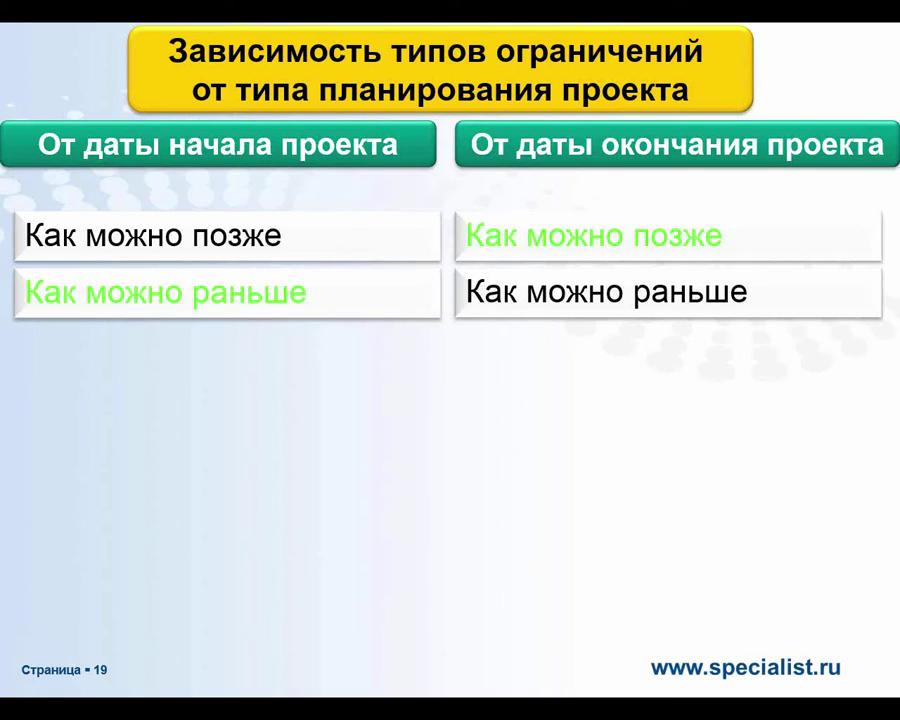
Sketch blue sloping trough outlines beneath both columns of the slide, with an arrow down the start-date slope.
{"action": "mouse_move", "coordinate": [38, 575]}
{"action": "left_mouse_down"}
{"action": "mouse_move", "coordinate": [53, 591]}
{"action": "mouse_move", "coordinate": [137, 565]}
{"action": "mouse_move", "coordinate": [302, 451]}
{"action": "mouse_move", "coordinate": [307, 426]}
{"action": "mouse_move", "coordinate": [345, 462]}
{"action": "mouse_move", "coordinate": [321, 499]}
{"action": "mouse_move", "coordinate": [153, 606]}
{"action": "mouse_move", "coordinate": [50, 632]}
{"action": "mouse_move", "coordinate": [10, 612]}
{"action": "mouse_move", "coordinate": [28, 568]}
{"action": "left_mouse_up"}
{"action": "mouse_move", "coordinate": [175, 395]}
{"action": "left_mouse_down"}
{"action": "mouse_move", "coordinate": [104, 436]}
{"action": "mouse_move", "coordinate": [44, 496]}
{"action": "mouse_move", "coordinate": [42, 512]}
{"action": "left_mouse_up"}
{"action": "left_click_drag", "start_coordinate": [73, 452], "coordinate": [93, 495]}
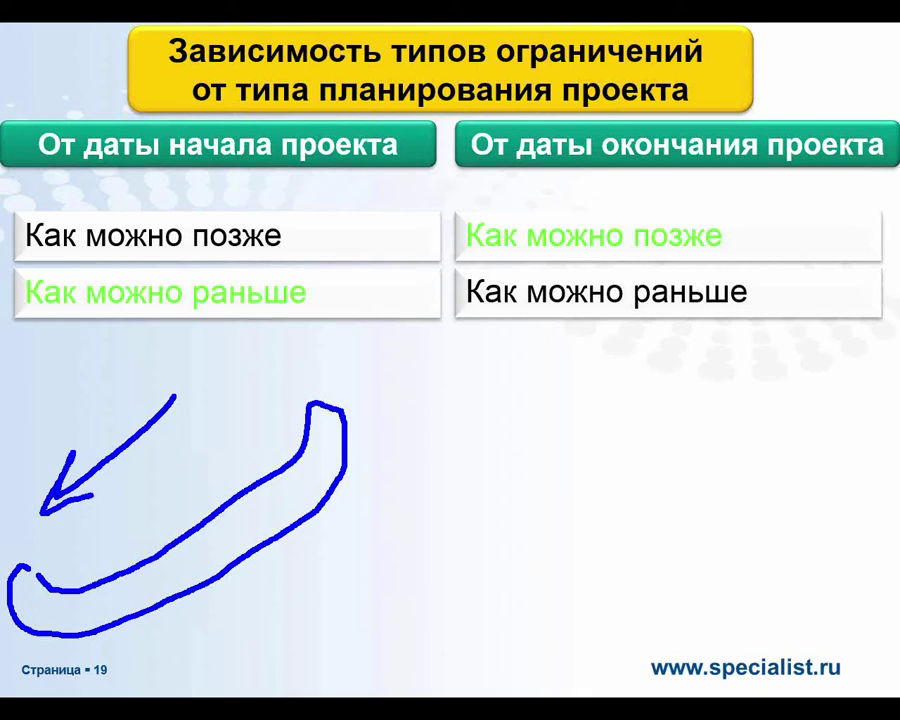
{"action": "mouse_move", "coordinate": [566, 380]}
{"action": "left_mouse_down"}
{"action": "mouse_move", "coordinate": [569, 445]}
{"action": "mouse_move", "coordinate": [755, 592]}
{"action": "mouse_move", "coordinate": [842, 620]}
{"action": "mouse_move", "coordinate": [835, 606]}
{"action": "mouse_move", "coordinate": [766, 595]}
{"action": "mouse_move", "coordinate": [618, 474]}
{"action": "mouse_move", "coordinate": [582, 378]}
{"action": "mouse_move", "coordinate": [567, 372]}
{"action": "left_mouse_up"}
{"action": "left_click", "coordinate": [710, 357]}
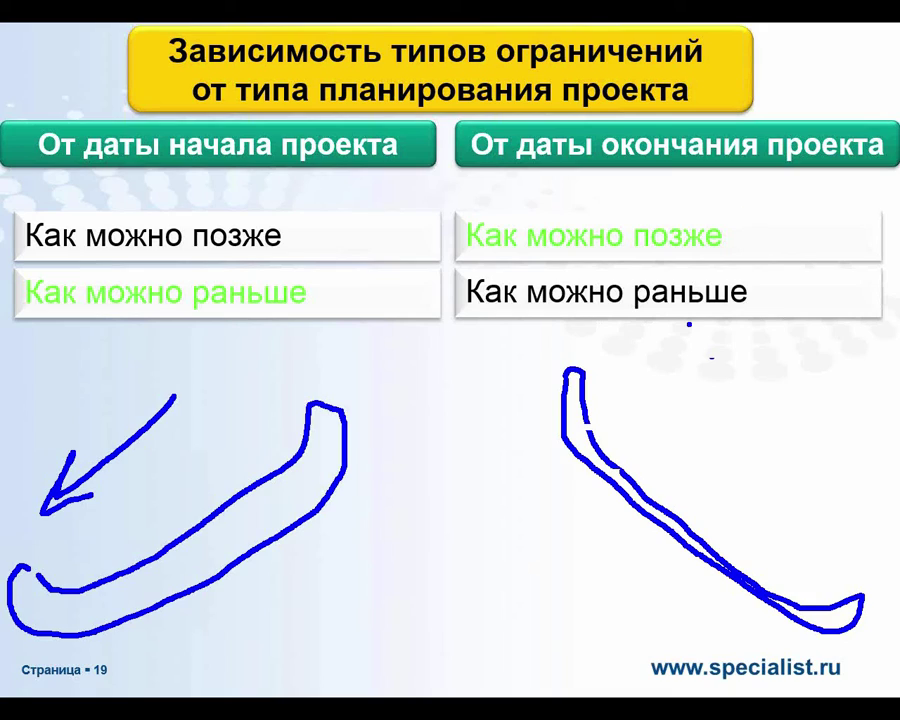
Tick «Как можно позже» in the finish-date column and «Как можно раньше» in the start-date column, and draw an arrow down the finish-date slope.
{"action": "left_click_drag", "start_coordinate": [760, 212], "coordinate": [801, 183]}
{"action": "left_click_drag", "start_coordinate": [340, 268], "coordinate": [388, 266]}
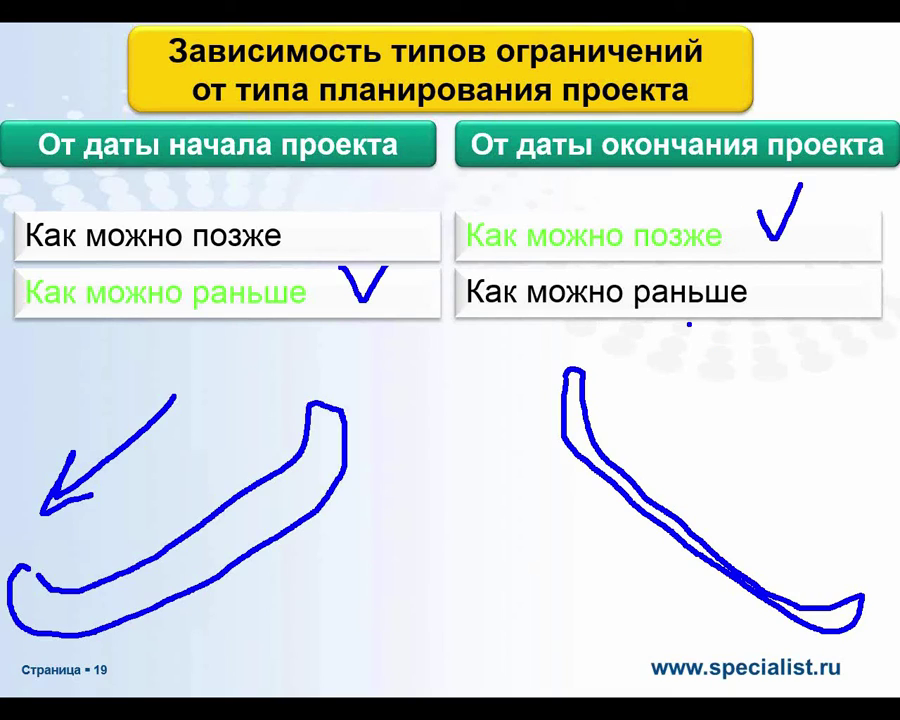
{"action": "left_click_drag", "start_coordinate": [712, 358], "coordinate": [880, 490]}
{"action": "mouse_move", "coordinate": [862, 442]}
{"action": "left_mouse_down"}
{"action": "mouse_move", "coordinate": [866, 464]}
{"action": "mouse_move", "coordinate": [846, 481]}
{"action": "left_mouse_up"}
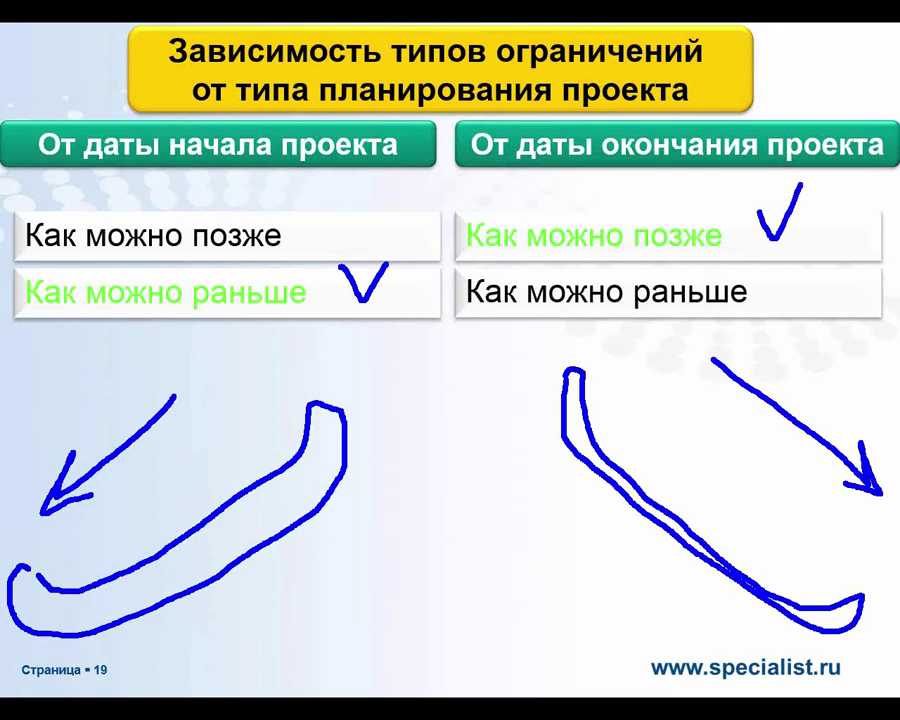
Draw small orange and yellow circles at the low ends of the two slopes, and erase all annotations from the slide.
{"action": "mouse_move", "coordinate": [822, 574]}
{"action": "left_mouse_down"}
{"action": "mouse_move", "coordinate": [806, 586]}
{"action": "mouse_move", "coordinate": [822, 575]}
{"action": "left_mouse_up"}
{"action": "mouse_move", "coordinate": [774, 570]}
{"action": "left_mouse_down"}
{"action": "mouse_move", "coordinate": [800, 570]}
{"action": "mouse_move", "coordinate": [810, 550]}
{"action": "mouse_move", "coordinate": [840, 569]}
{"action": "left_mouse_up"}
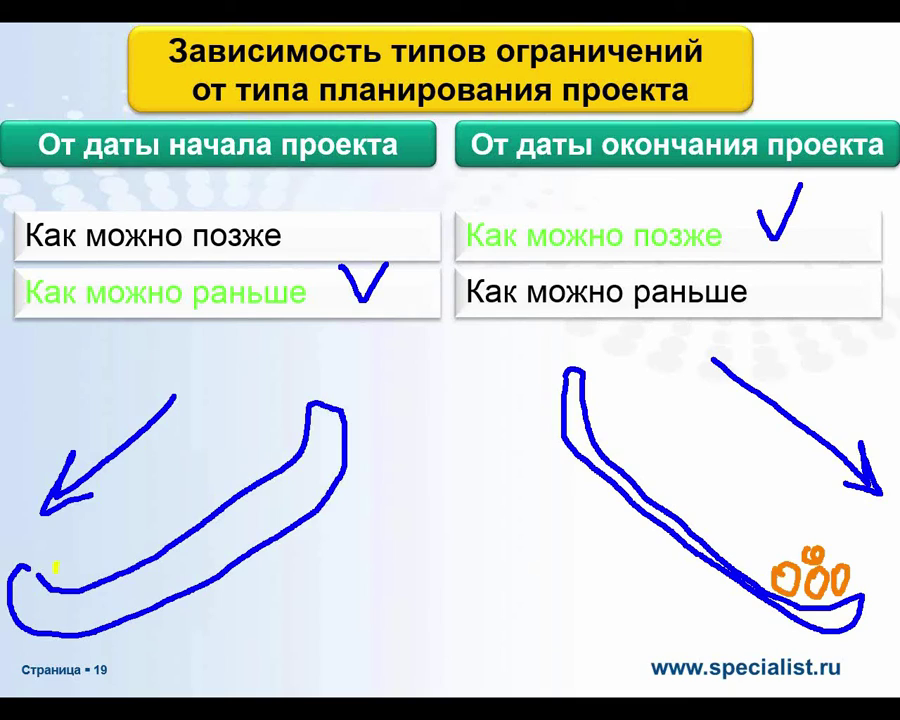
{"action": "mouse_move", "coordinate": [92, 558]}
{"action": "left_mouse_down"}
{"action": "mouse_move", "coordinate": [94, 582]}
{"action": "mouse_move", "coordinate": [132, 572]}
{"action": "left_mouse_up"}
{"action": "key", "text": "e"}
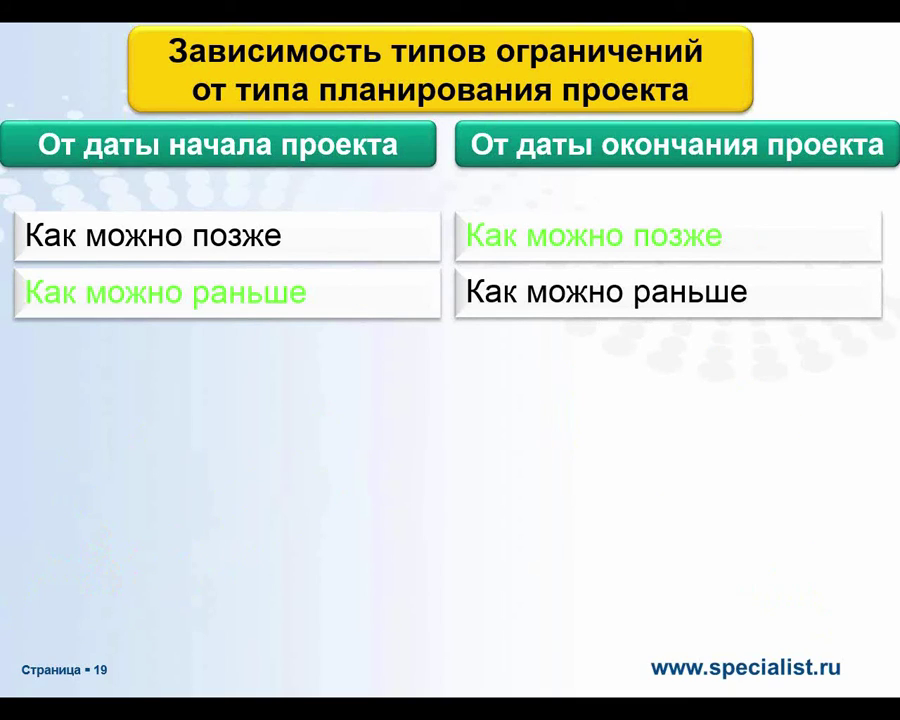
Switch back to Project, select «Заказ и оплата дверей», and widen the table to show the start dates in full.
{"action": "key", "text": "alt+Tab"}
{"action": "key", "text": "alt+Tab"}
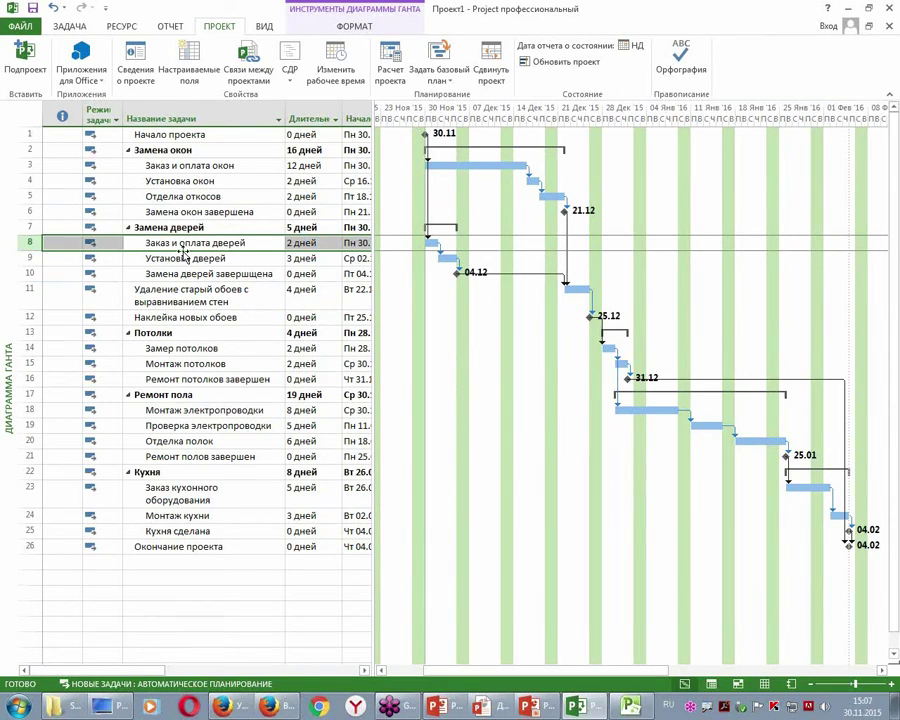
{"action": "left_click", "coordinate": [263, 243]}
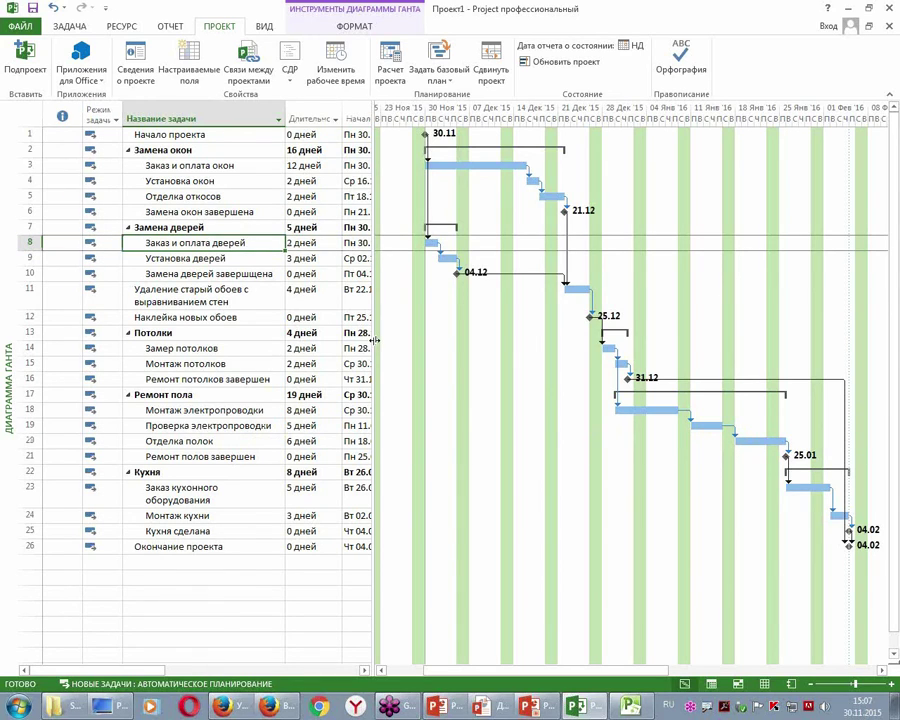
{"action": "left_click_drag", "start_coordinate": [386, 341], "coordinate": [395, 337]}
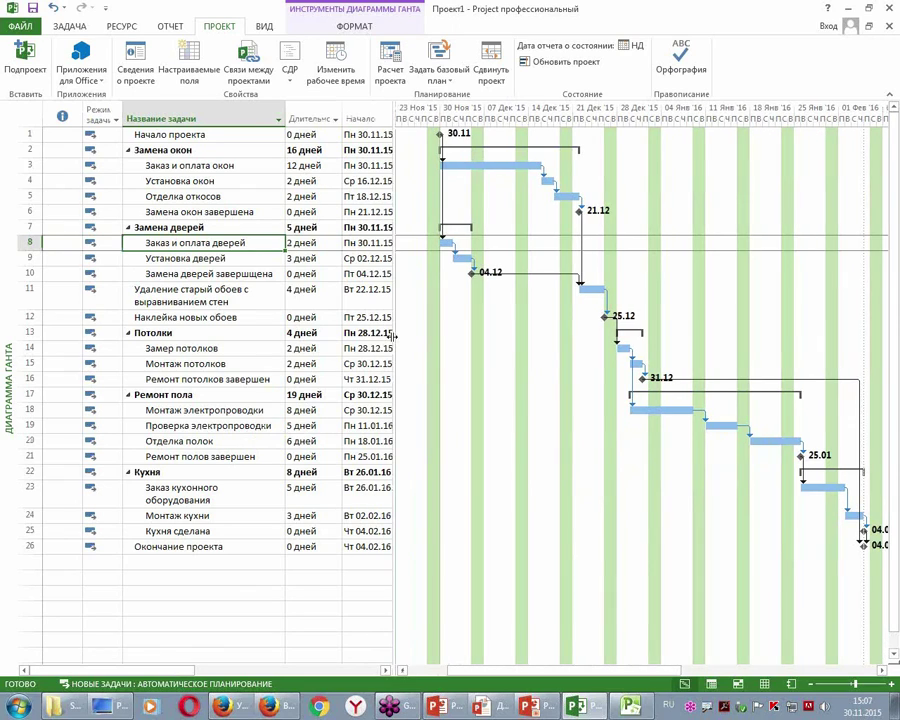
Set the constraint type of «Заказ и оплата дверей» to «Как можно позже».
{"action": "double_click", "coordinate": [264, 244]}
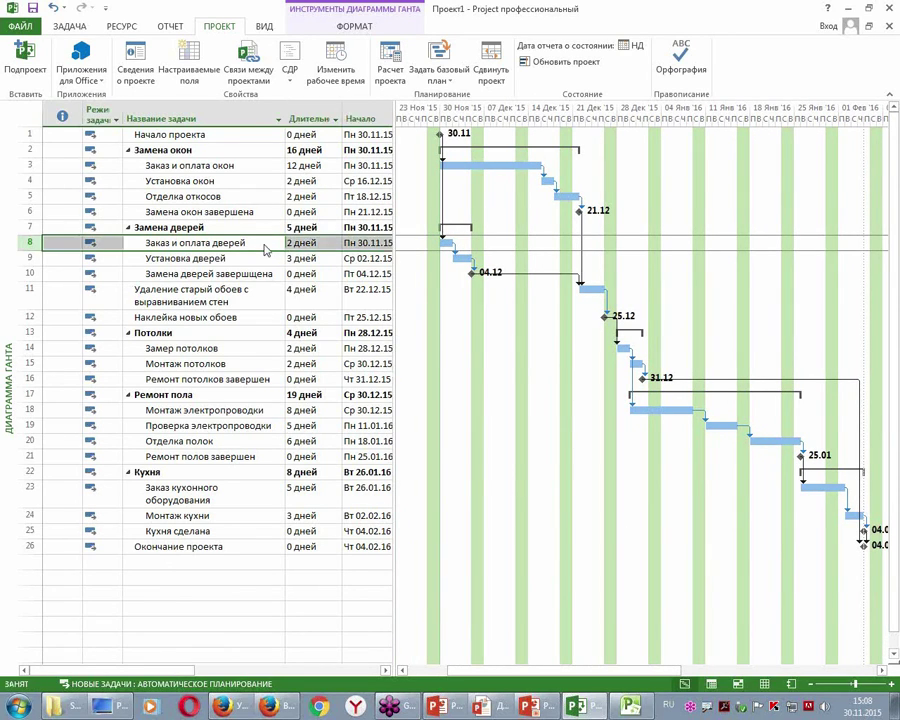
{"action": "left_click_drag", "start_coordinate": [396, 222], "coordinate": [378, 309]}
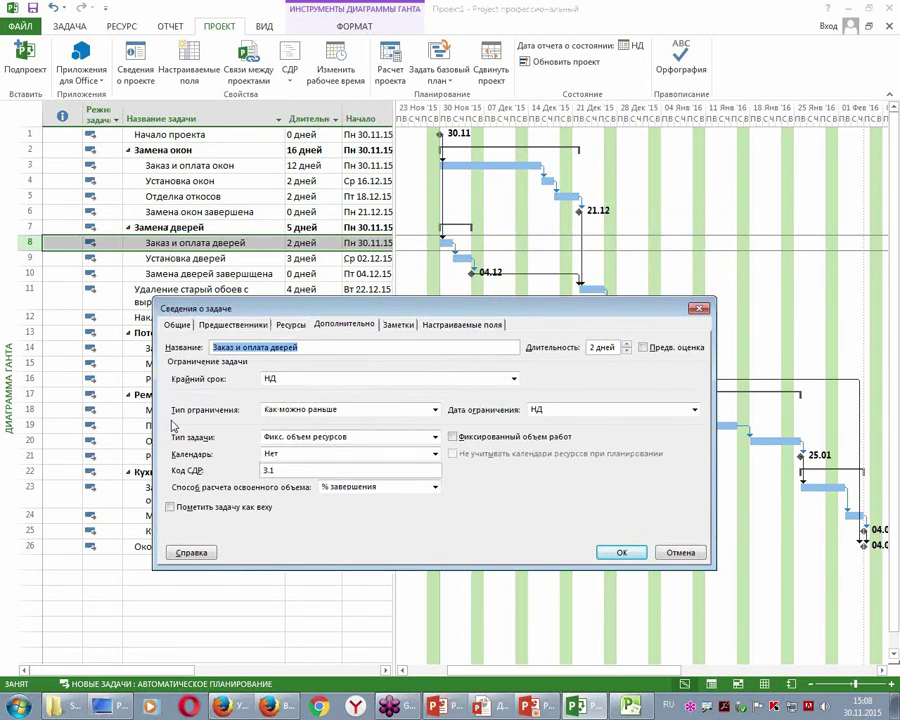
{"action": "left_click", "coordinate": [163, 391]}
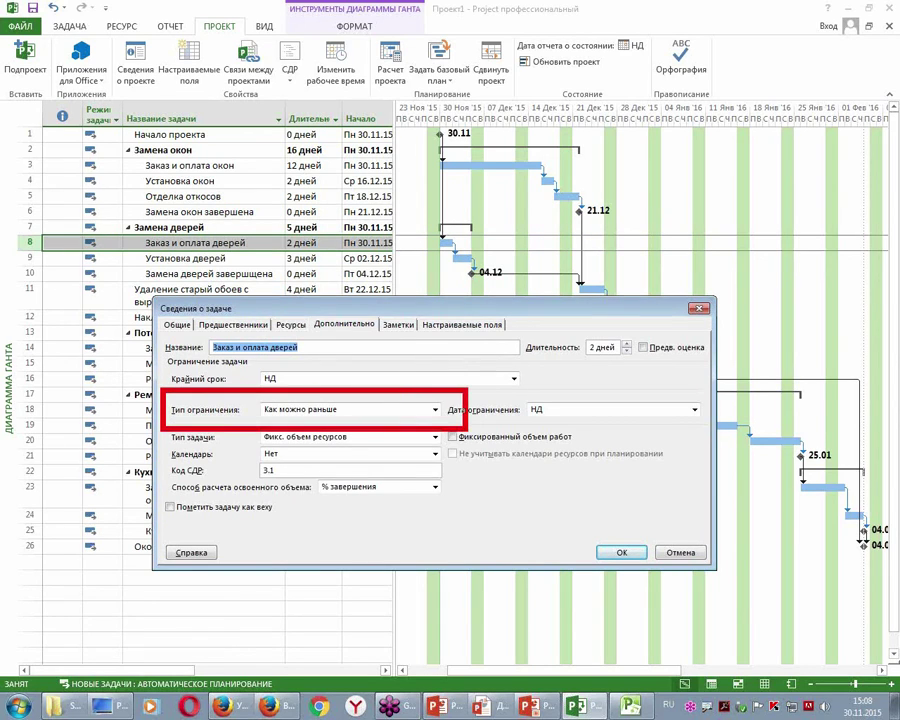
{"action": "left_click", "coordinate": [436, 410]}
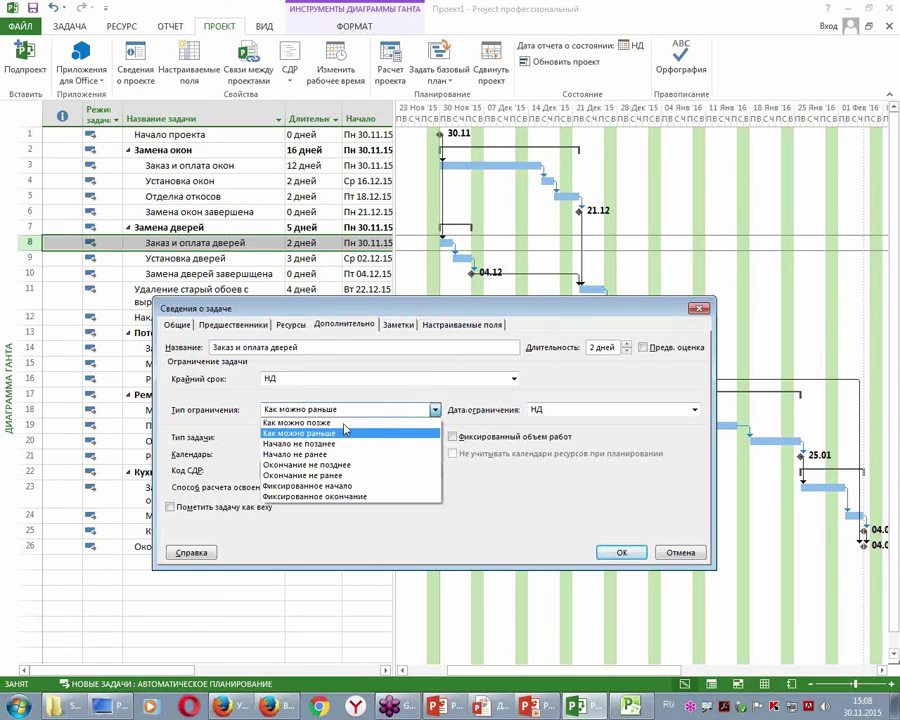
{"action": "left_click", "coordinate": [297, 422]}
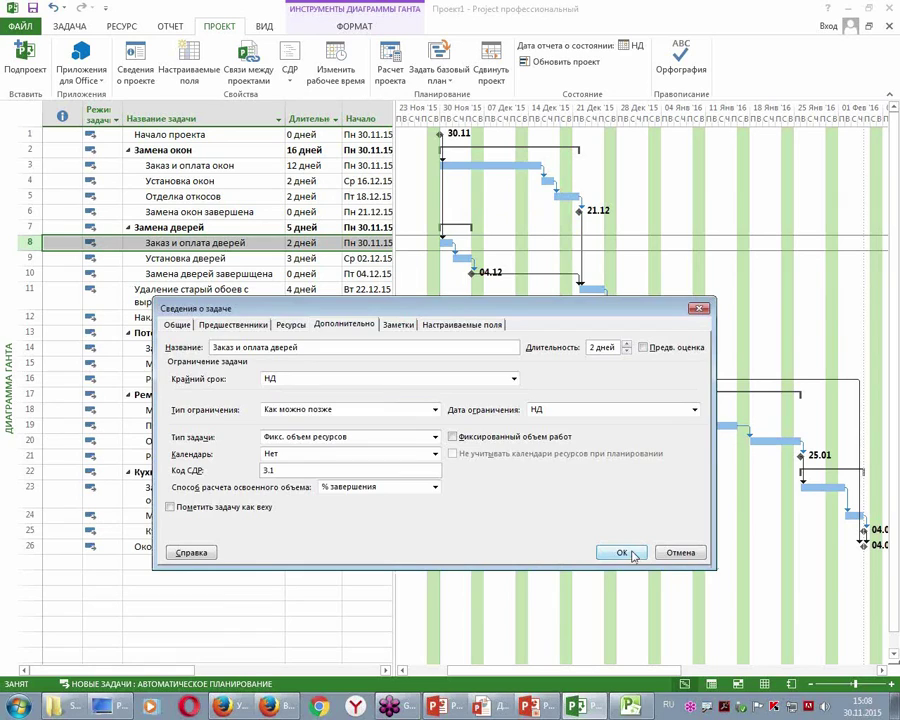
{"action": "left_click", "coordinate": [632, 557]}
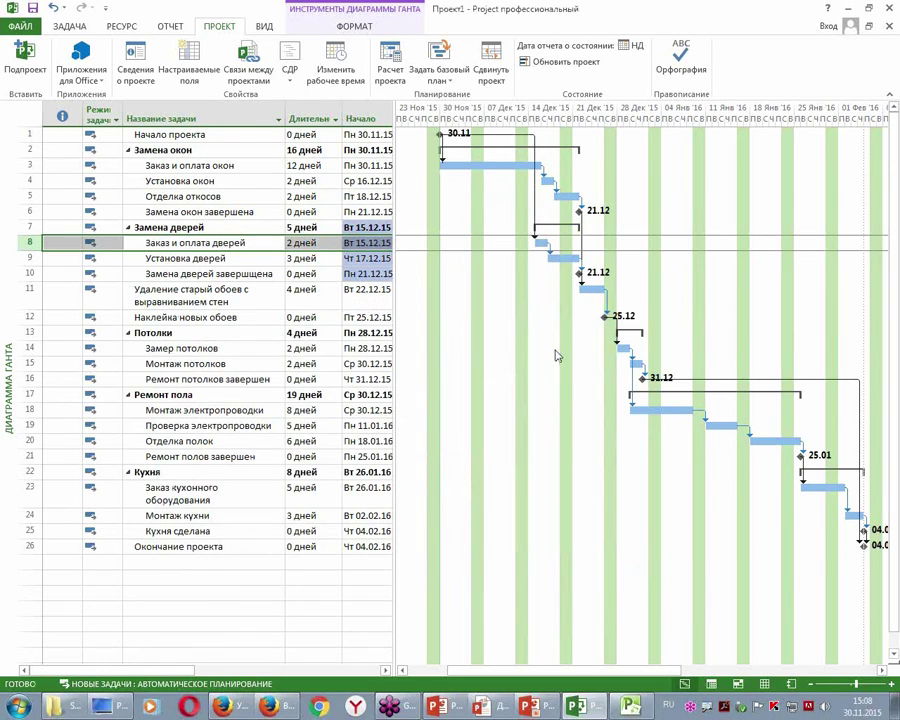
Examine the start and finish dates, and alternately undo and redo the «Как можно позже» constraint to compare both schedules, leaving it undone.
{"action": "left_click_drag", "start_coordinate": [400, 327], "coordinate": [490, 317]}
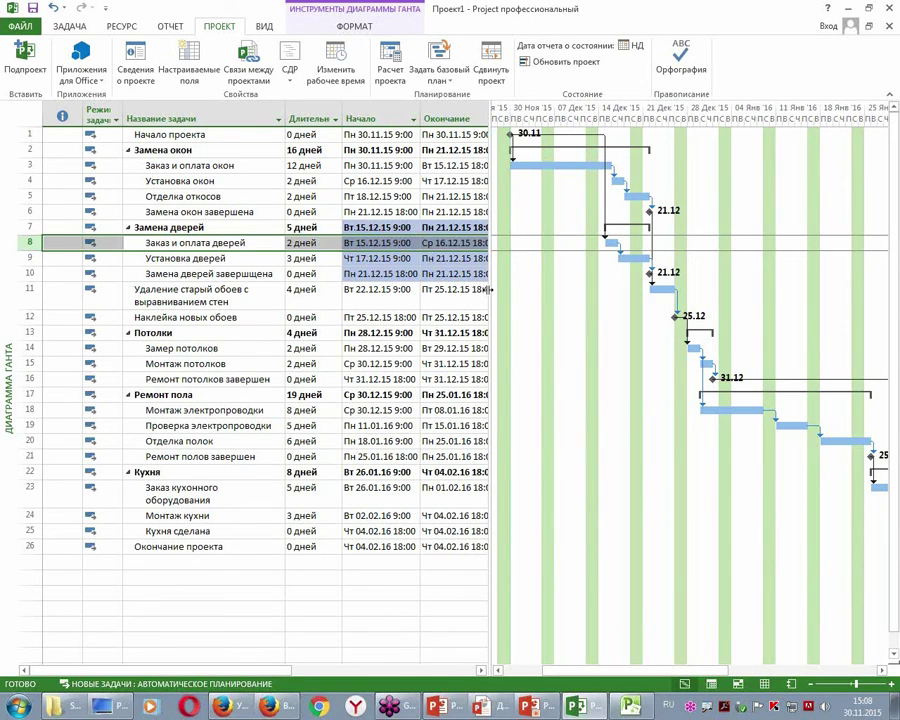
{"action": "left_click_drag", "start_coordinate": [489, 289], "coordinate": [341, 304]}
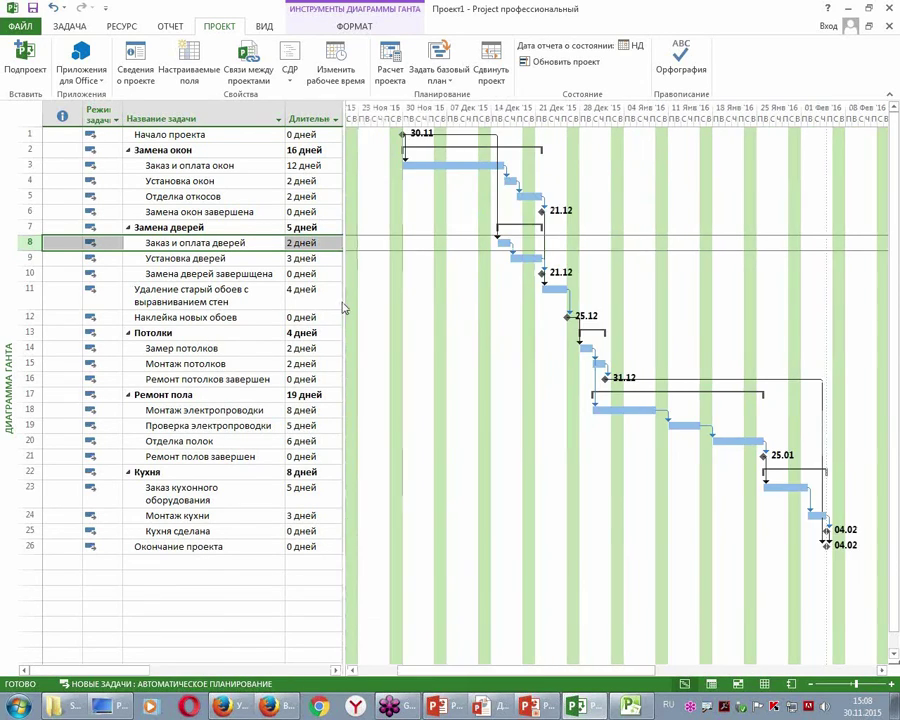
{"action": "left_click", "coordinate": [53, 8]}
{"action": "left_click", "coordinate": [81, 8]}
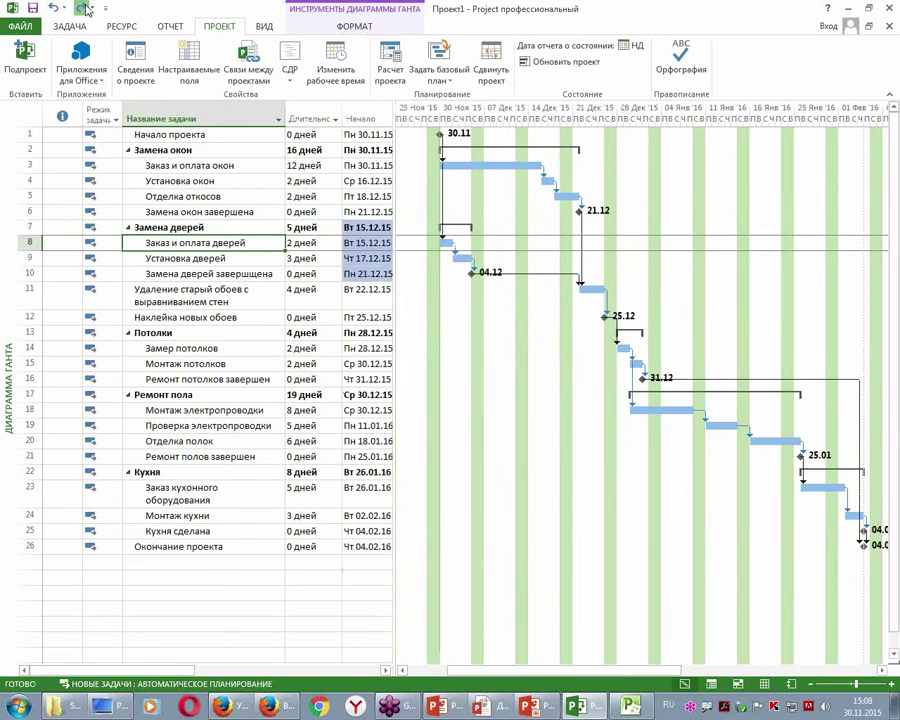
{"action": "left_click", "coordinate": [53, 8]}
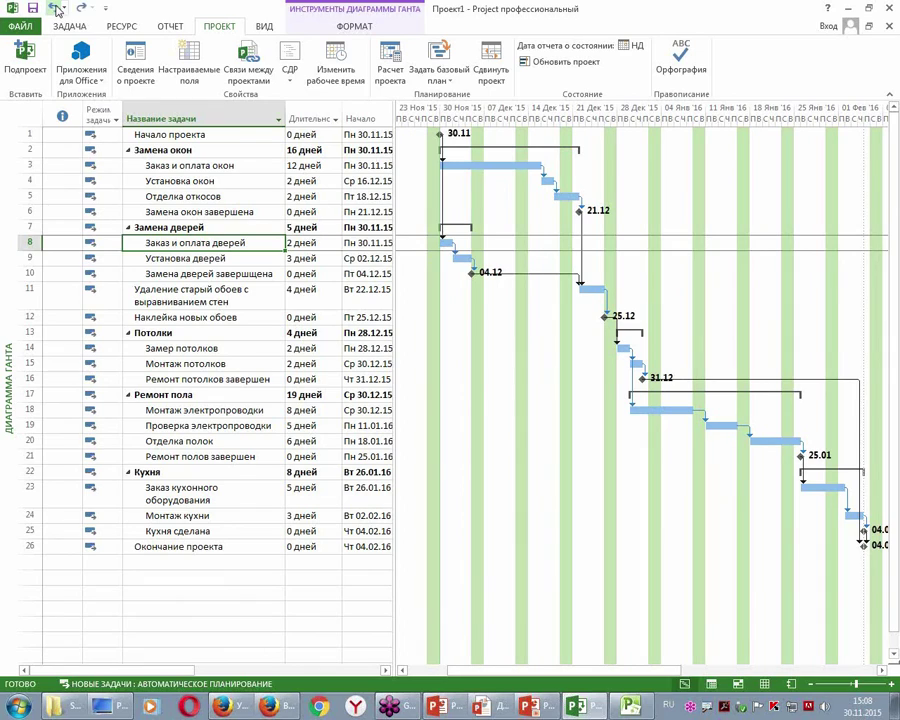
{"action": "left_click", "coordinate": [83, 8]}
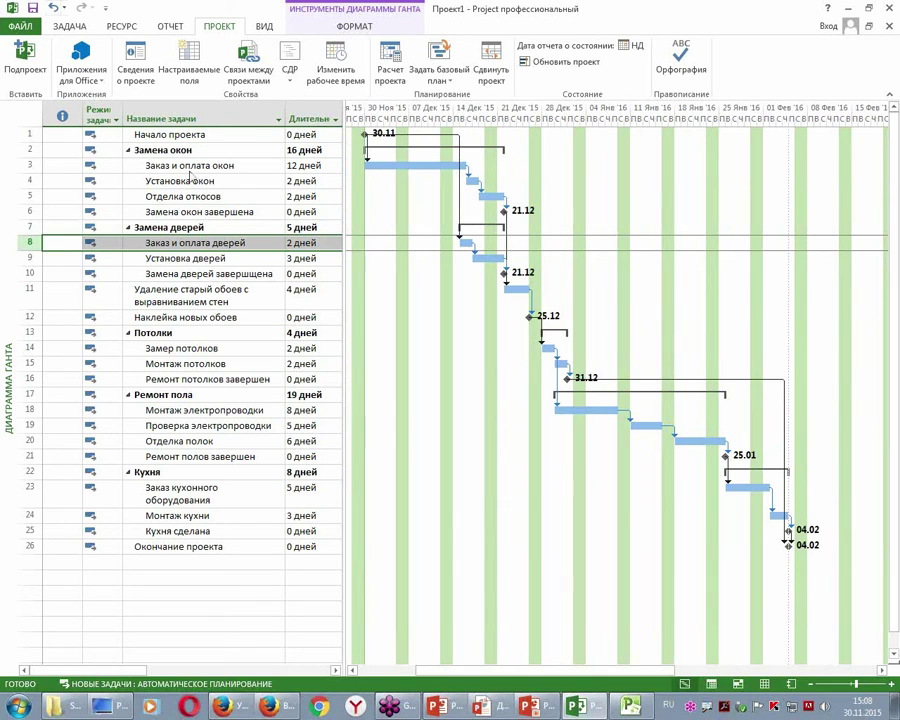
{"action": "left_click", "coordinate": [55, 9]}
{"action": "left_click", "coordinate": [57, 9]}
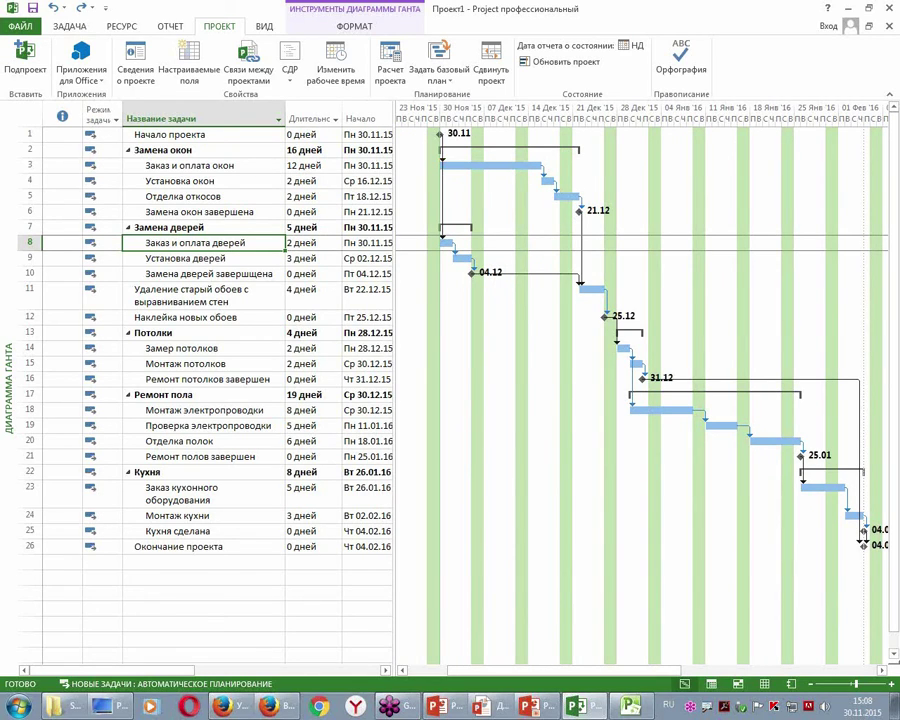
Mark the Gantt bars of the three «Замена окон» subtasks with red check marks.
{"action": "mouse_move", "coordinate": [476, 148]}
{"action": "left_mouse_down"}
{"action": "mouse_move", "coordinate": [479, 158]}
{"action": "mouse_move", "coordinate": [495, 146]}
{"action": "left_mouse_up"}
{"action": "left_click_drag", "start_coordinate": [546, 162], "coordinate": [585, 167]}
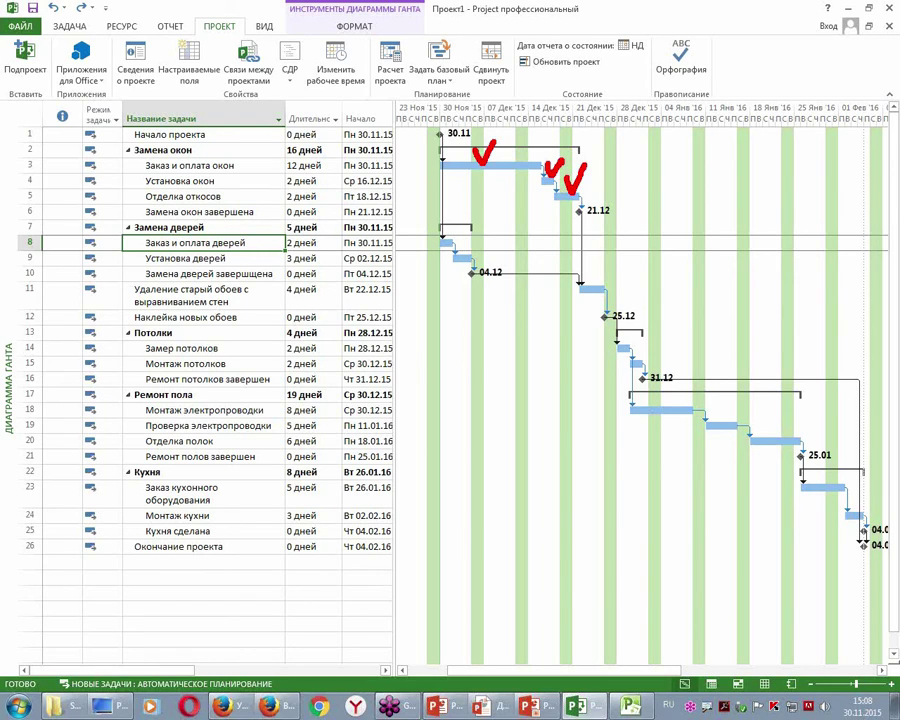
Point red arrows at the bar starts of «Заказ и оплата окон» and «Заказ и оплата дверей», and clear all annotations.
{"action": "left_click_drag", "start_coordinate": [440, 165], "coordinate": [338, 194]}
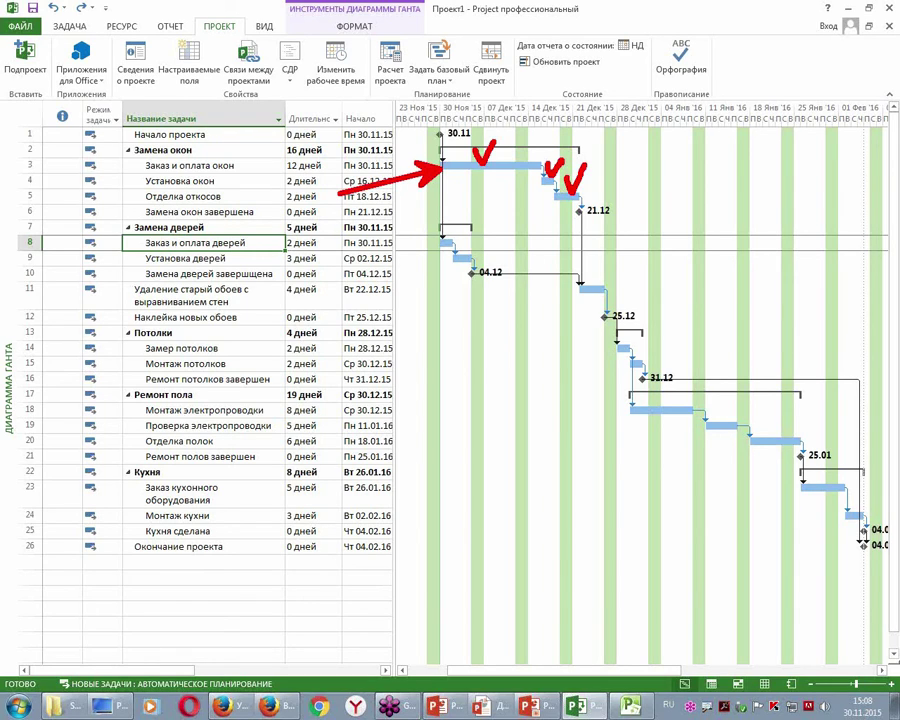
{"action": "left_click_drag", "start_coordinate": [440, 243], "coordinate": [338, 196]}
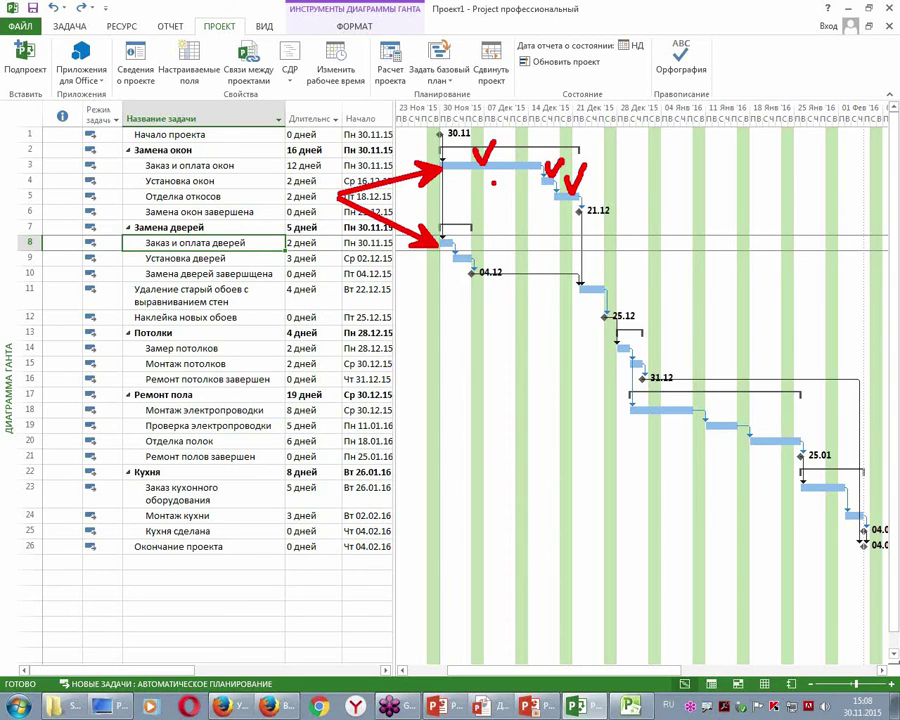
{"action": "mouse_move", "coordinate": [448, 240]}
{"action": "left_mouse_down"}
{"action": "mouse_move", "coordinate": [560, 209]}
{"action": "mouse_move", "coordinate": [596, 242]}
{"action": "mouse_move", "coordinate": [588, 250]}
{"action": "left_mouse_up"}
{"action": "key", "text": "Escape"}
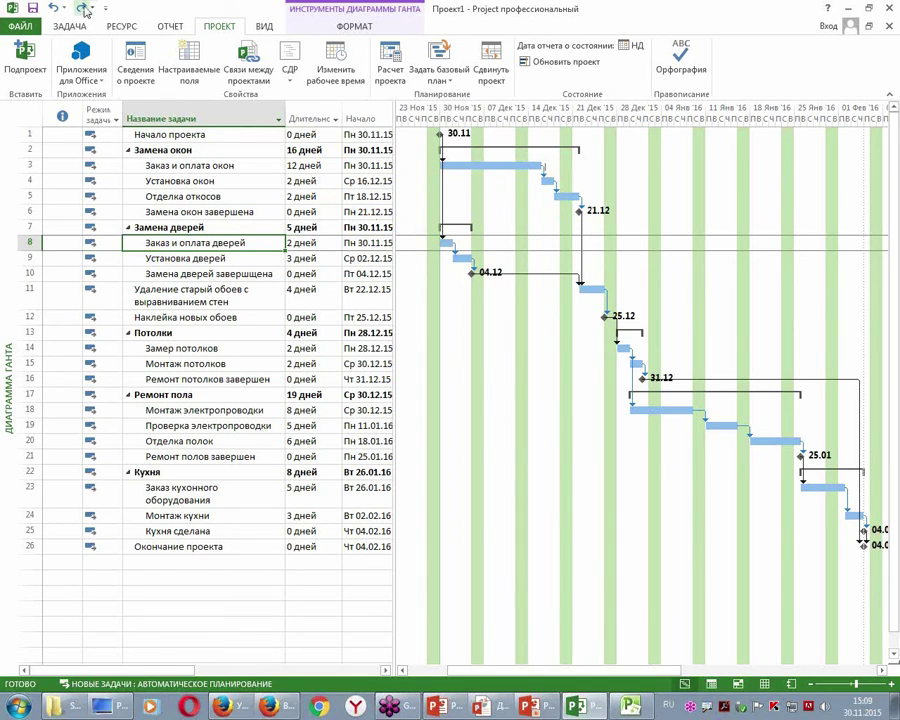
Set the constraint type of «Заказ и оплата дверей» to «Как можно позже» in its task information.
{"action": "double_click", "coordinate": [290, 245]}
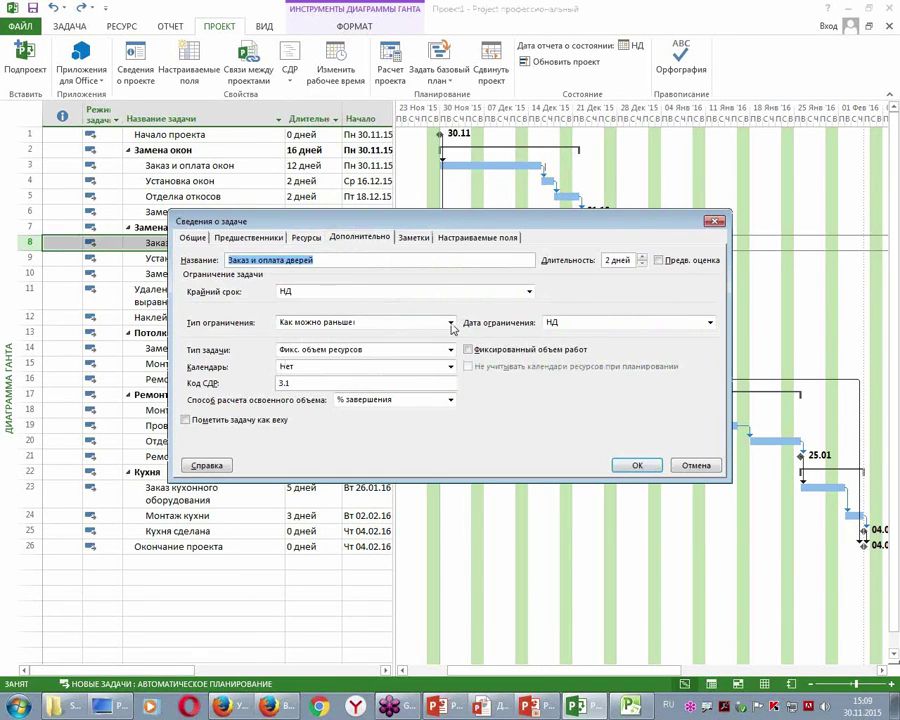
{"action": "left_click", "coordinate": [449, 325]}
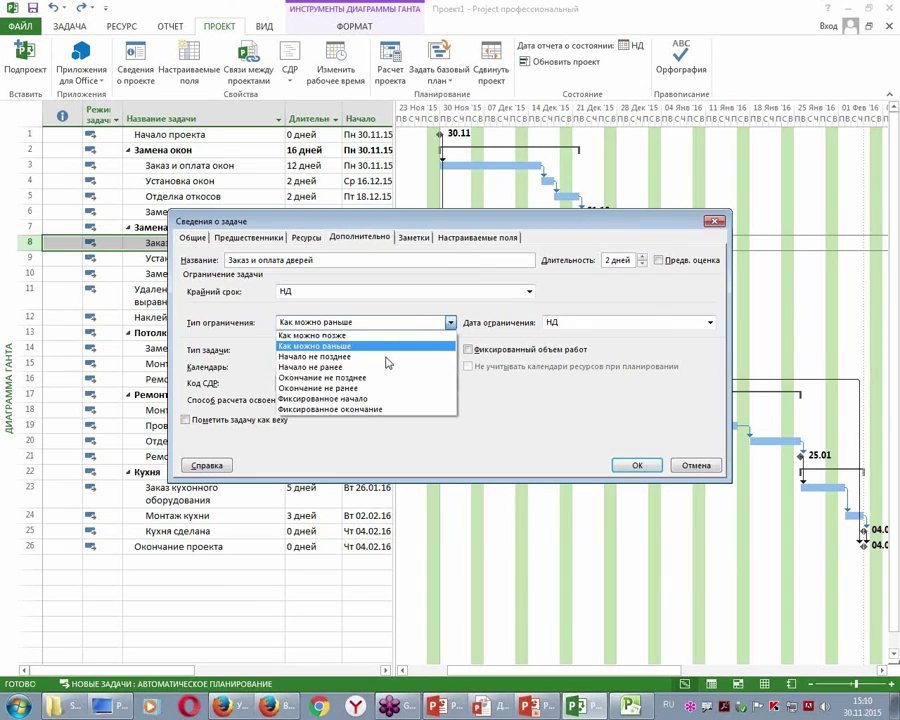
{"action": "left_click", "coordinate": [312, 335]}
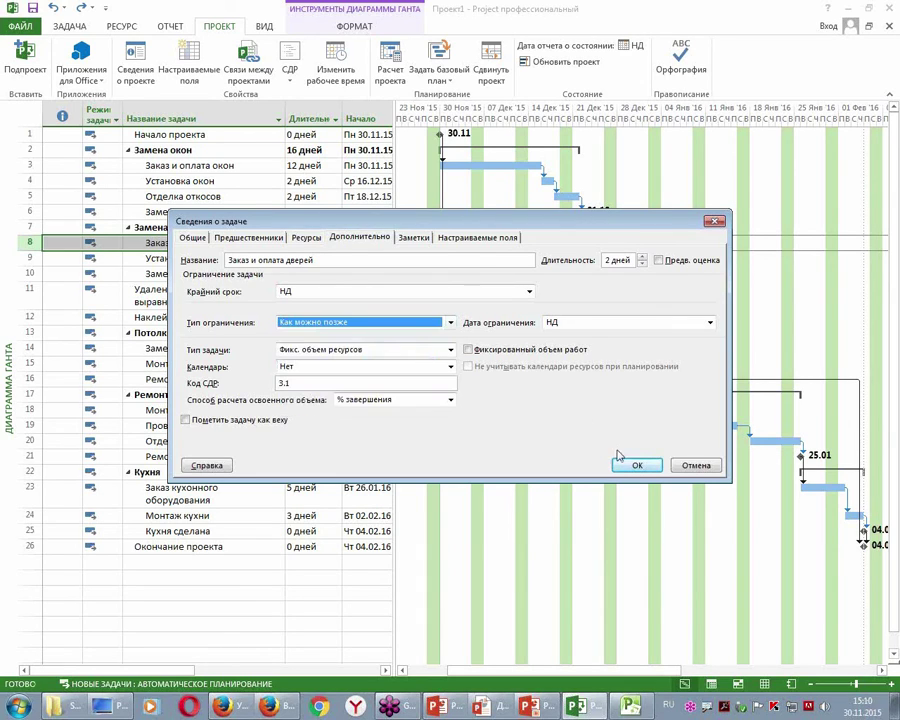
{"action": "left_click", "coordinate": [637, 466]}
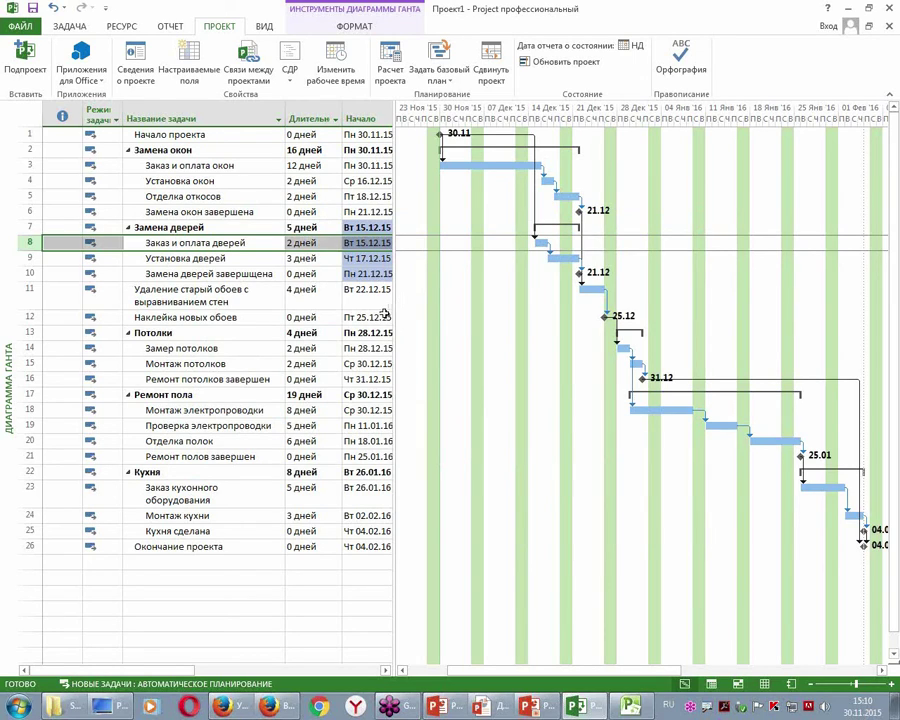
Switch to the slide show and reveal the «Фиксированное начало» and «Фиксированное окончание» entries for both planning types.
{"action": "key", "text": "alt+Tab"}
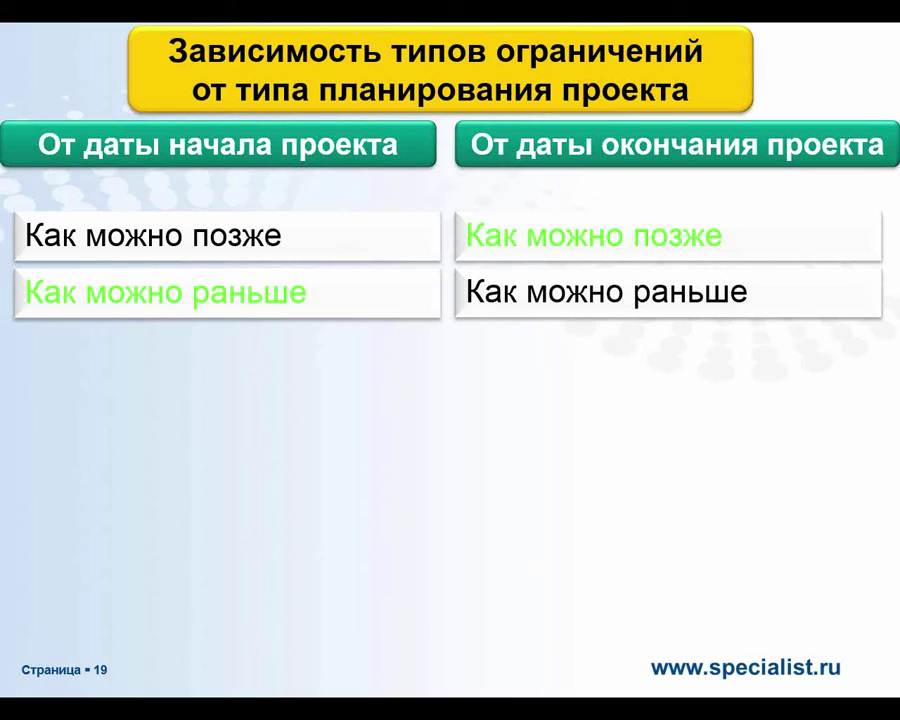
{"action": "key", "text": "Right"}
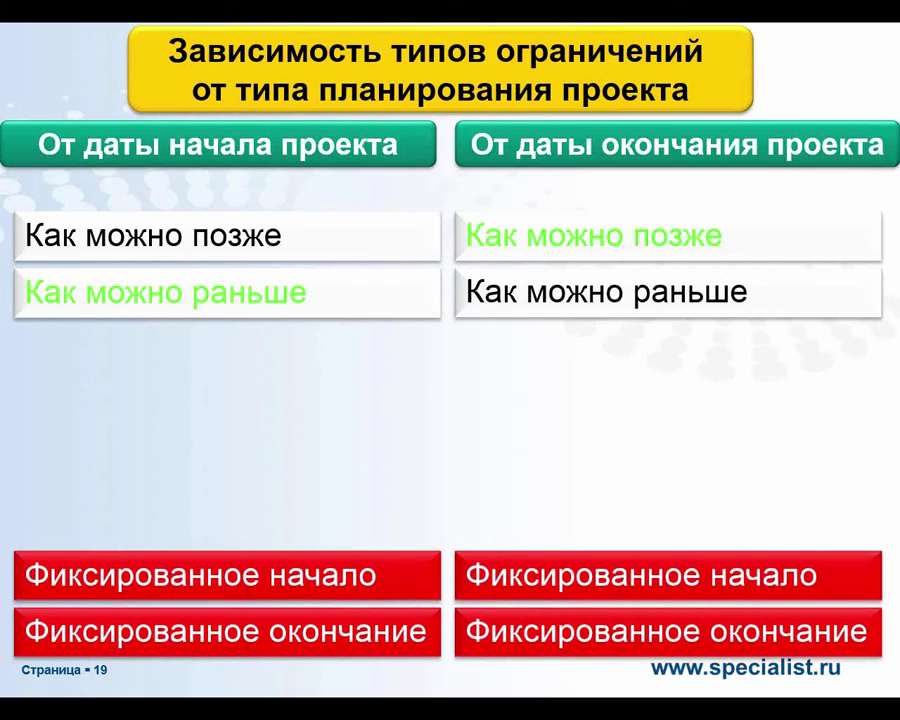
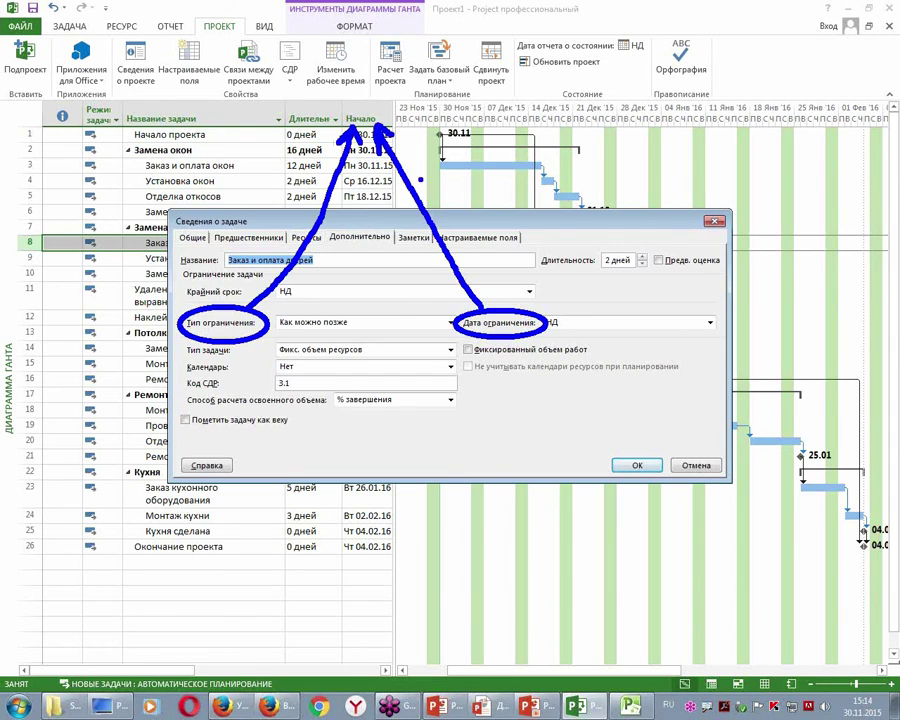
Close the task information, widen the table, and insert a «Тип ограничения» column before «Начало».
{"action": "left_click", "coordinate": [637, 465]}
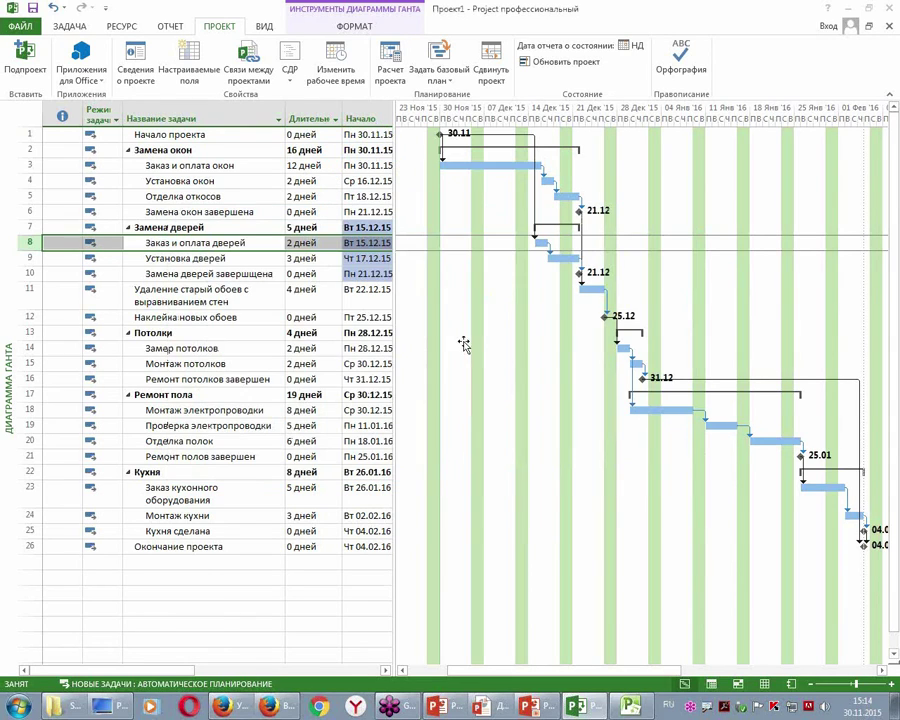
{"action": "left_click_drag", "start_coordinate": [396, 305], "coordinate": [588, 305]}
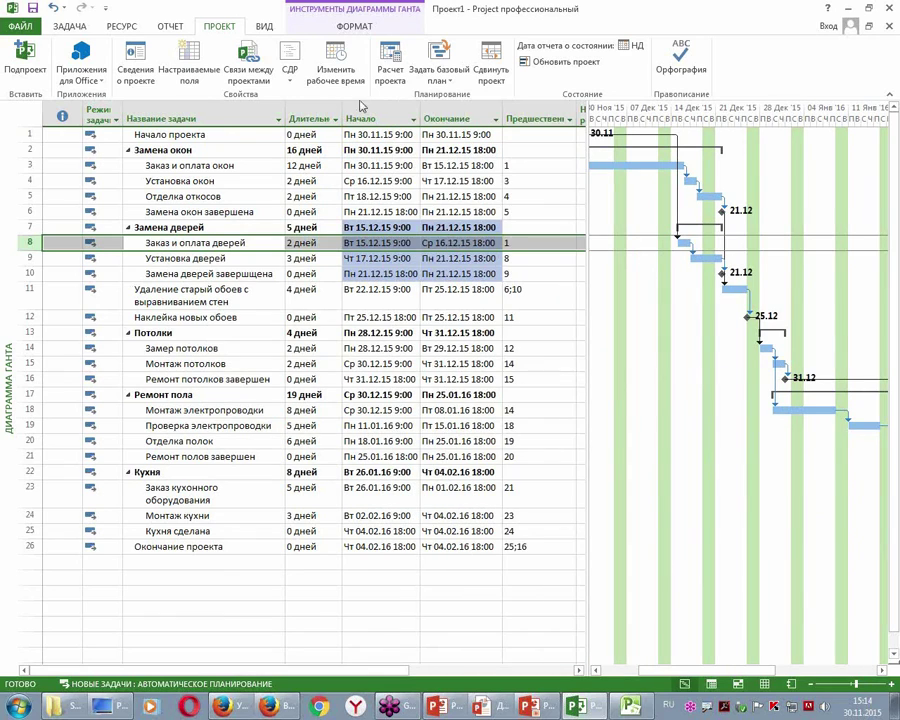
{"action": "left_click", "coordinate": [369, 115]}
{"action": "right_click", "coordinate": [369, 115]}
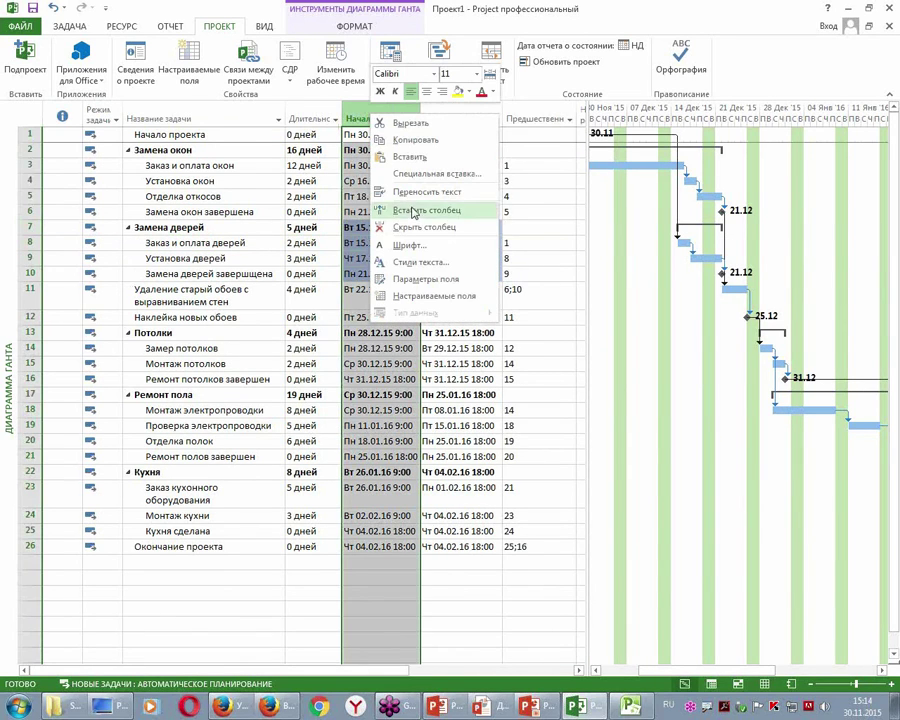
{"action": "key", "text": "Escape"}
{"action": "right_click", "coordinate": [393, 116]}
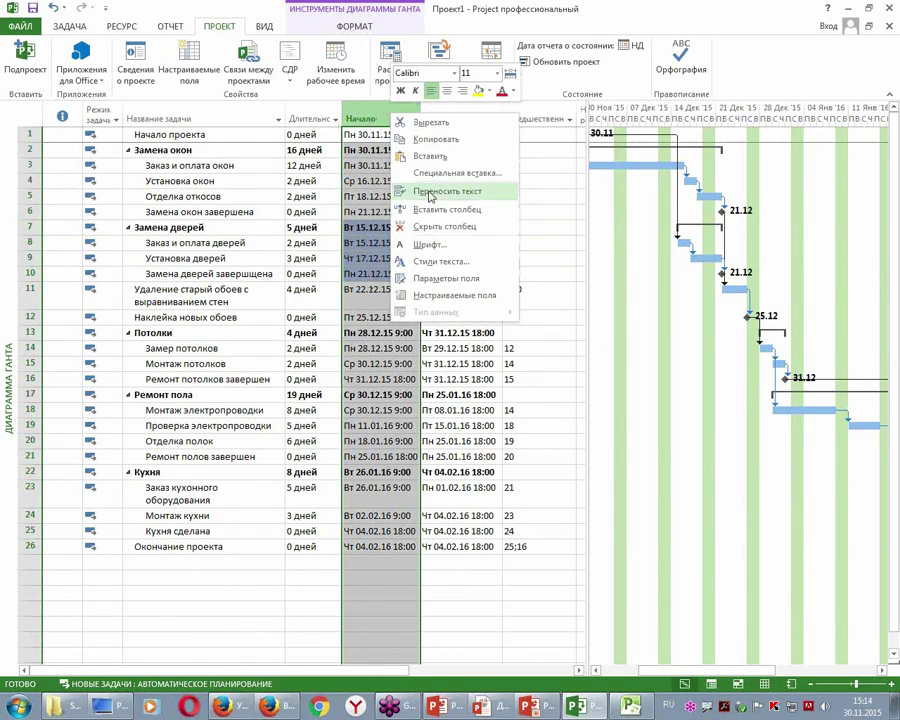
{"action": "left_click", "coordinate": [438, 212]}
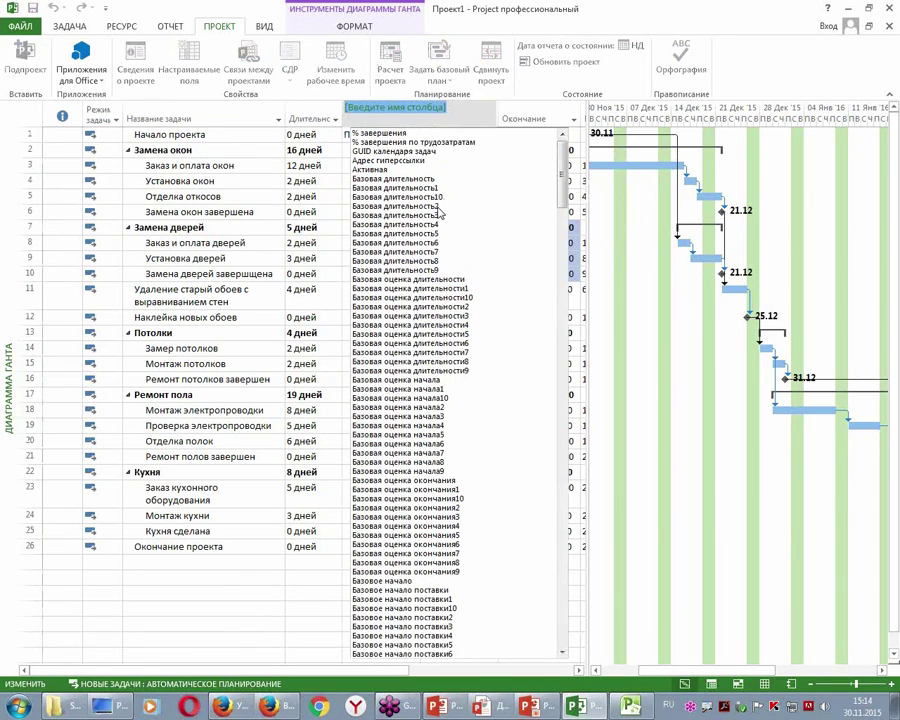
{"action": "type", "text": "Тип"}
{"action": "key", "text": "Down"}
{"action": "key", "text": "Down"}
{"action": "key", "text": "Return"}
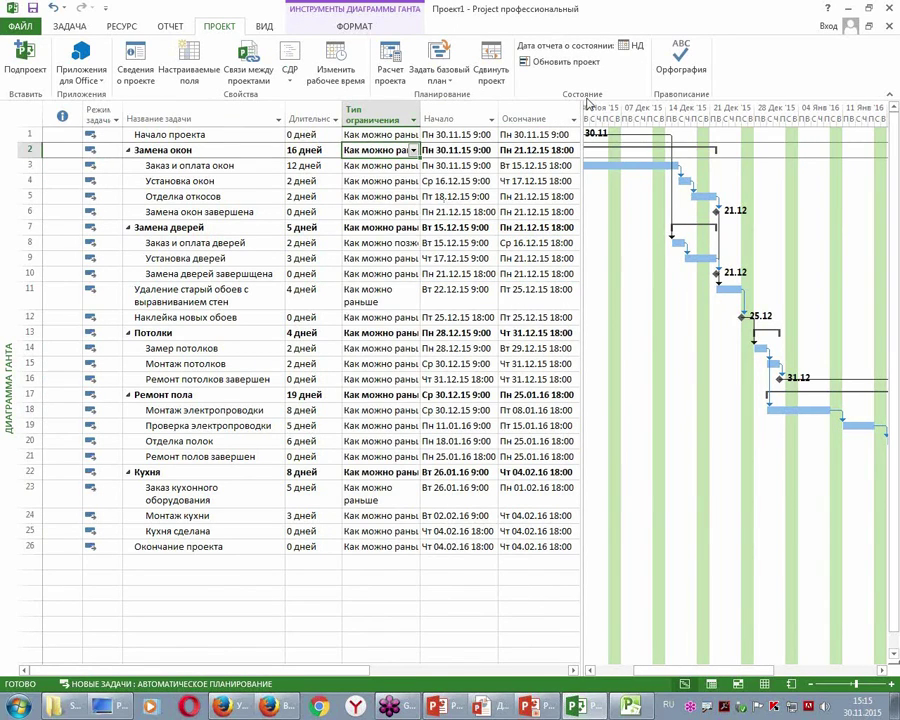
Insert a «Дата ограничения» column before «Начало» and fit the table layout to the two constraint columns.
{"action": "left_click", "coordinate": [465, 118]}
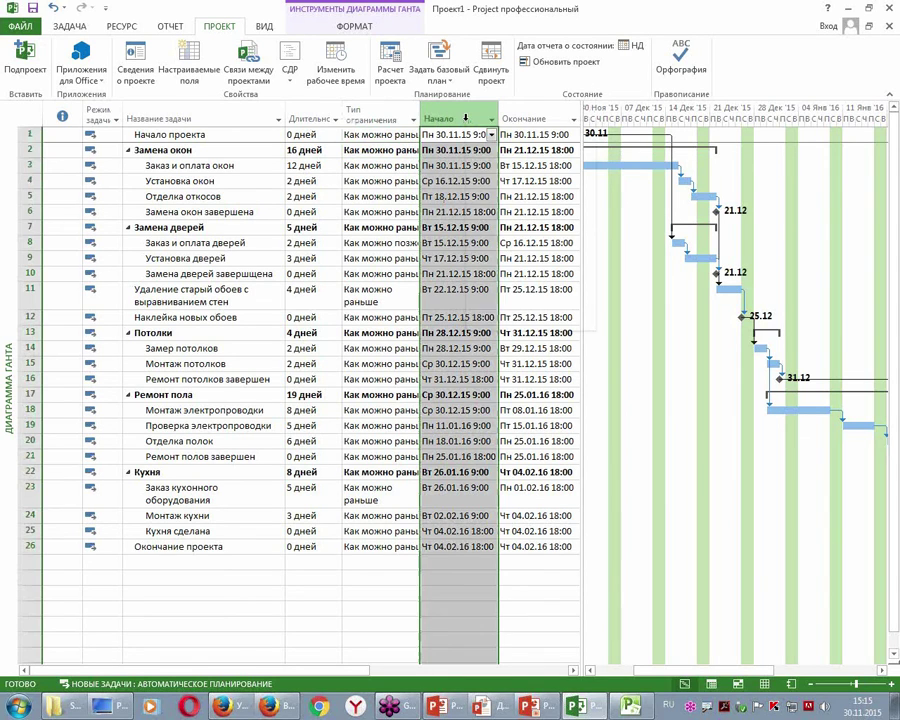
{"action": "right_click", "coordinate": [465, 118]}
{"action": "left_click", "coordinate": [503, 215]}
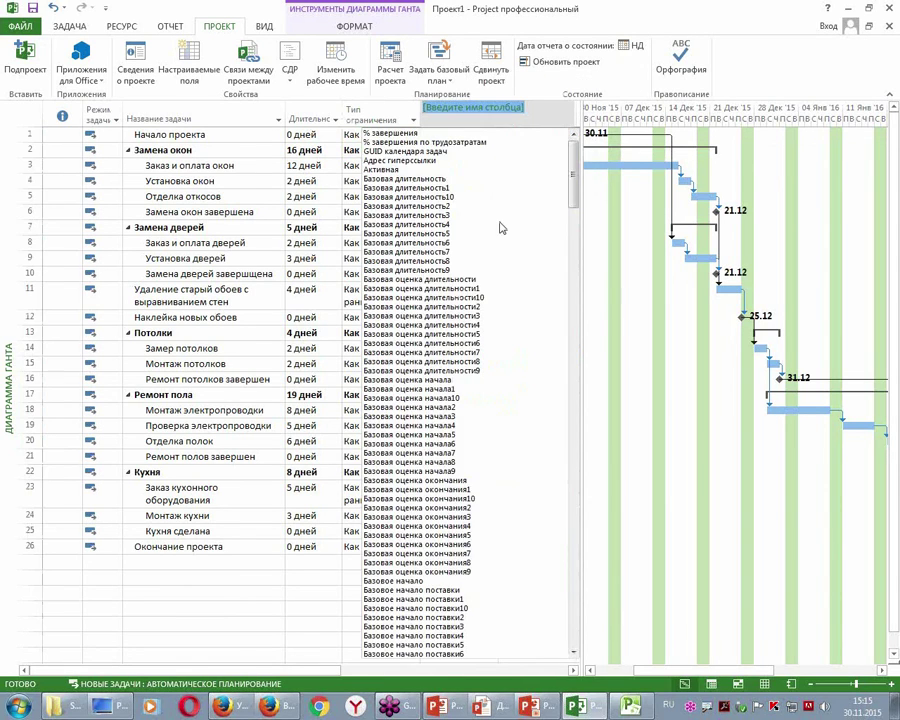
{"action": "type", "text": "Дата ограничения"}
{"action": "key", "text": "Escape"}
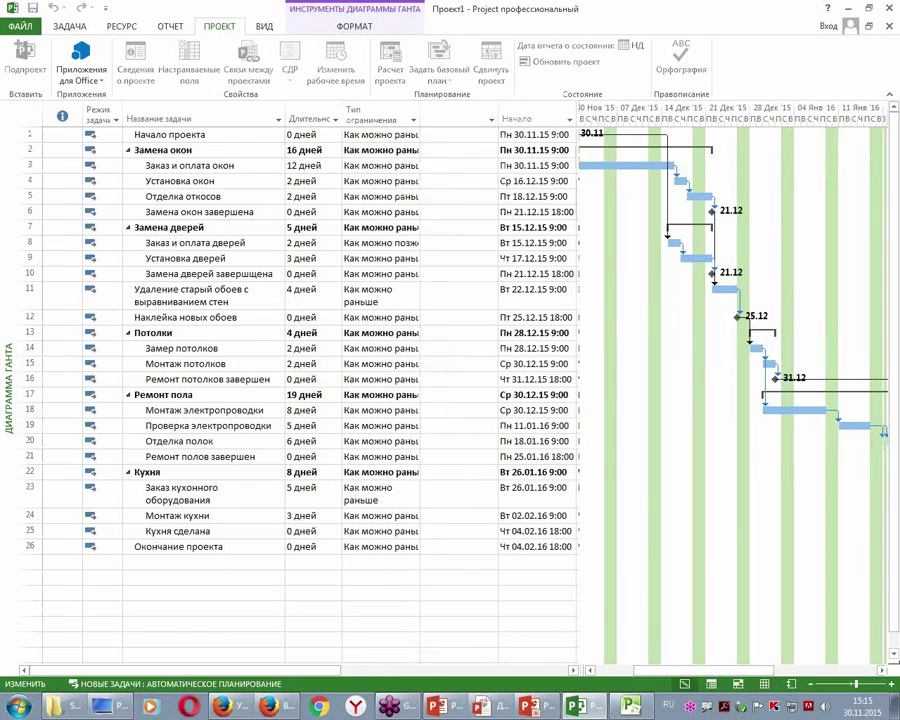
{"action": "key", "text": "Return"}
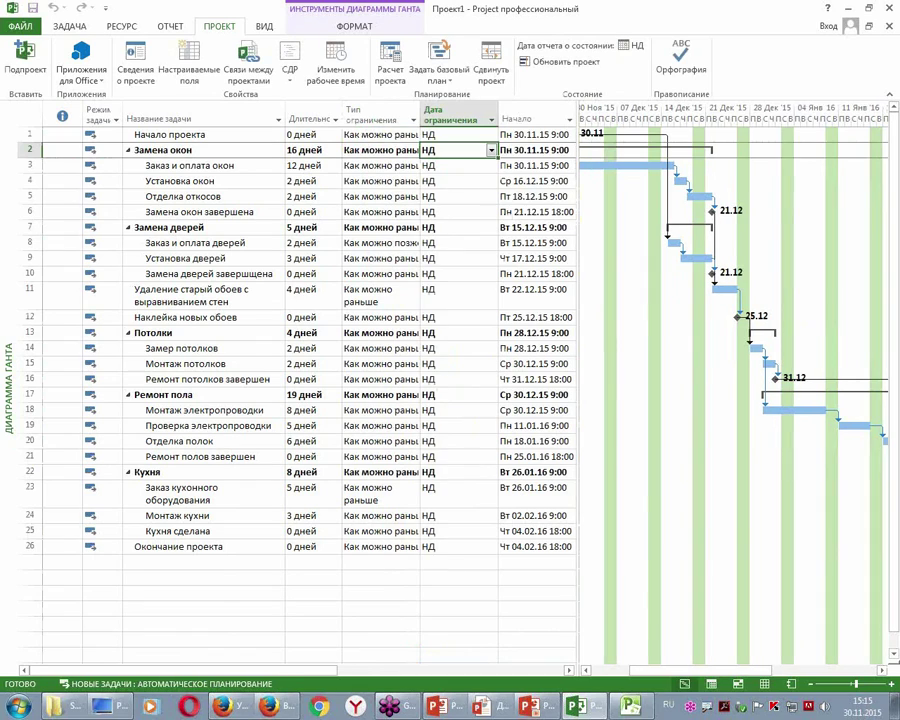
{"action": "double_click", "coordinate": [420, 117]}
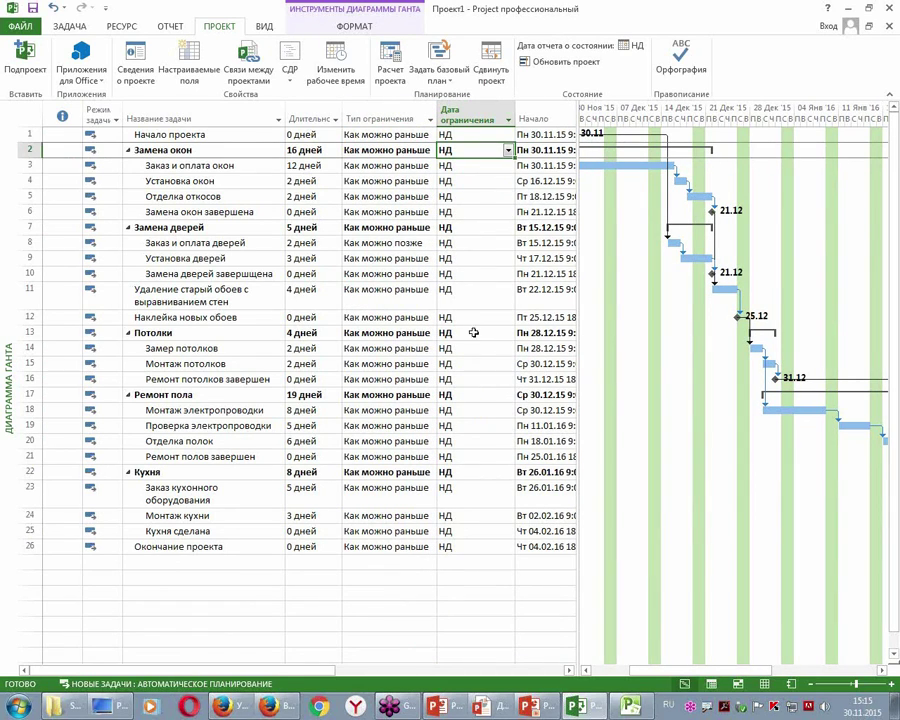
{"action": "left_click_drag", "start_coordinate": [580, 320], "coordinate": [521, 319]}
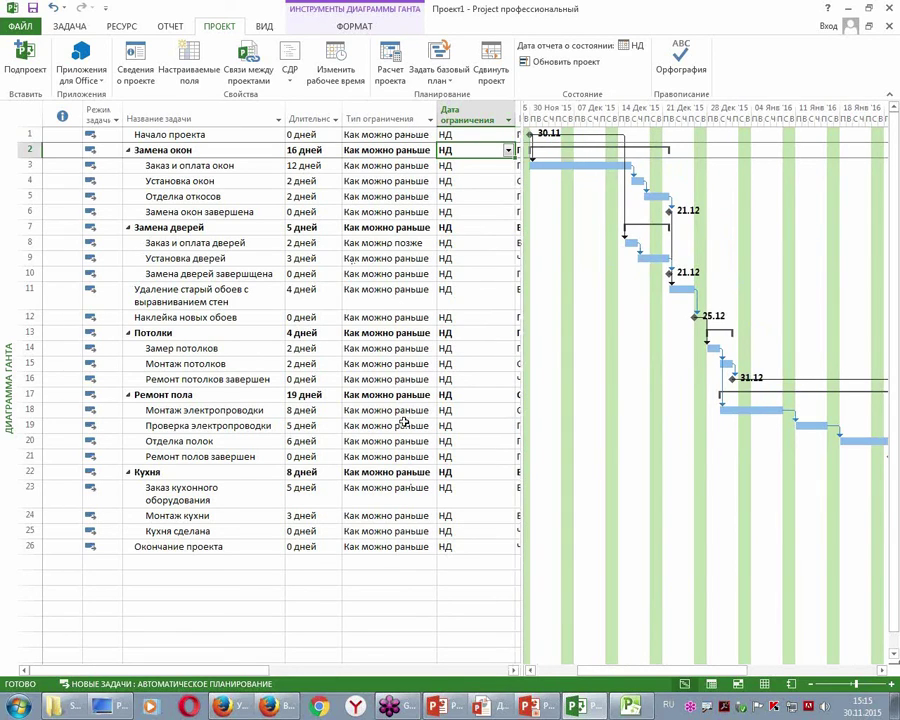
Look through the constraint types offered for «Заказ и оплата дверей» in the table without choosing another one.
{"action": "left_click", "coordinate": [408, 245]}
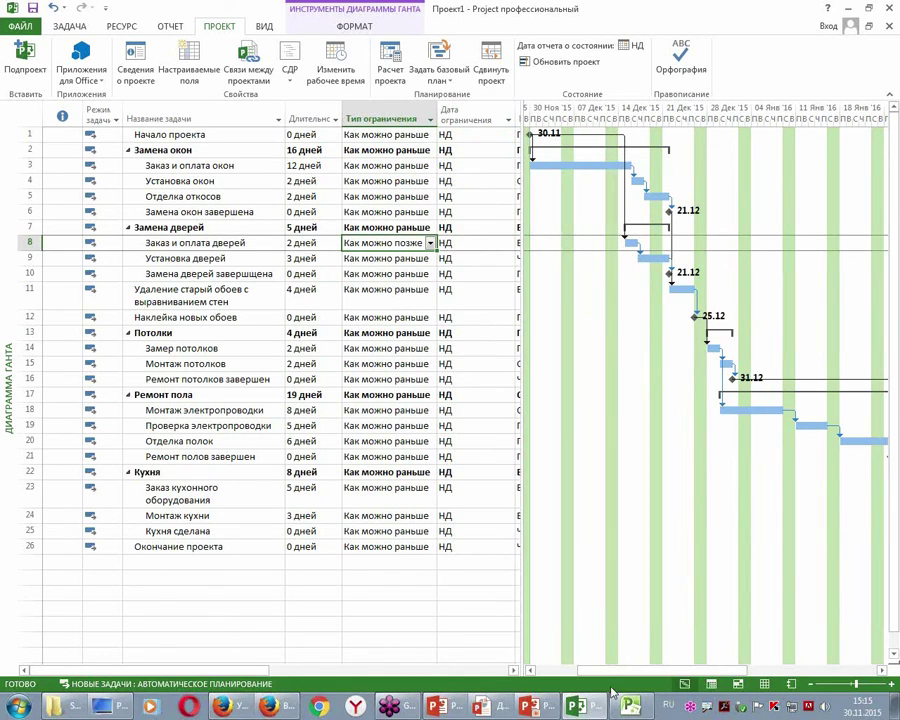
{"action": "scroll", "coordinate": [551, 604], "scroll_direction": "left", "scroll_amount": 2}
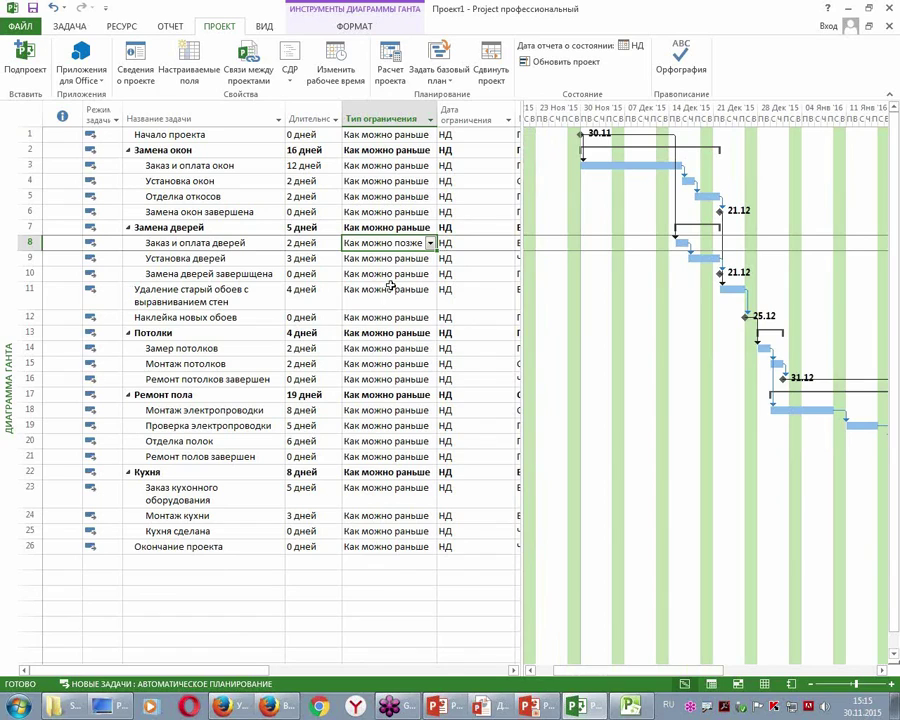
{"action": "left_click", "coordinate": [430, 244]}
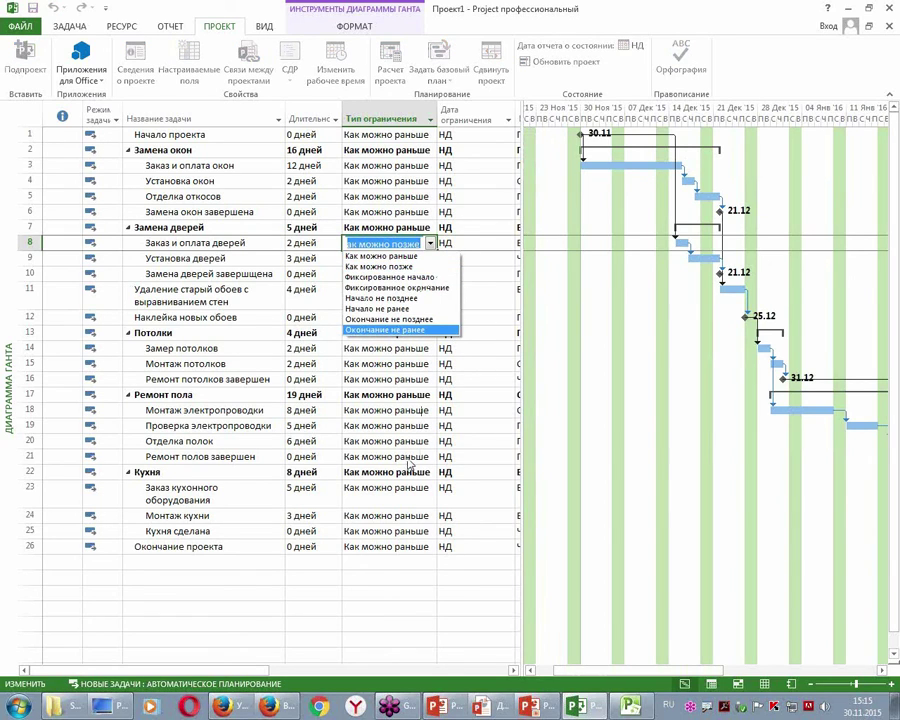
{"action": "key", "text": "Escape"}
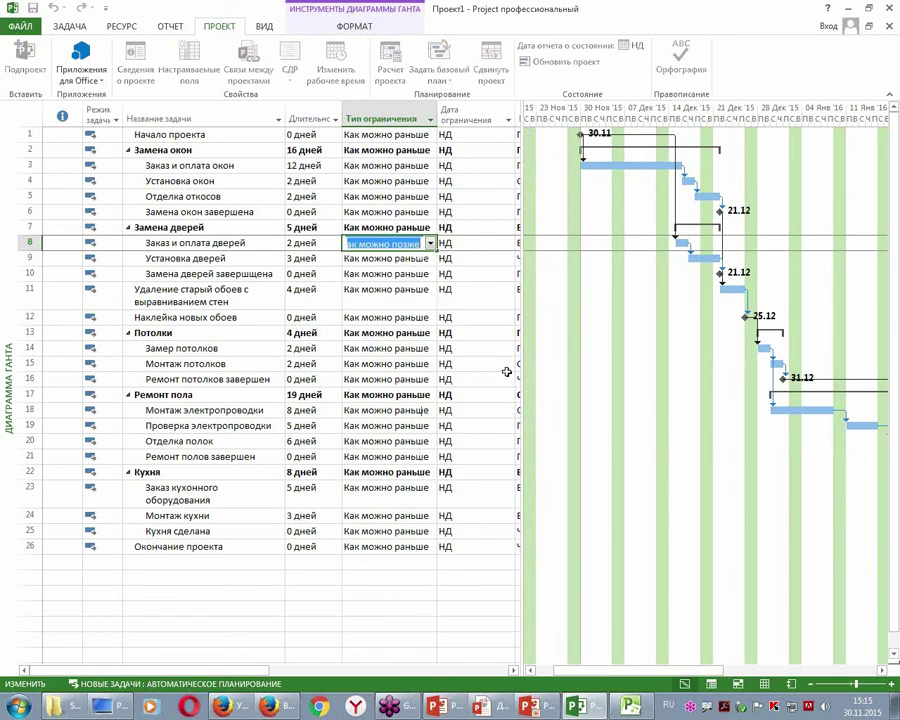
{"action": "left_click", "coordinate": [402, 360]}
Set the Gantt timescale size to 100%.
{"action": "double_click", "coordinate": [647, 124]}
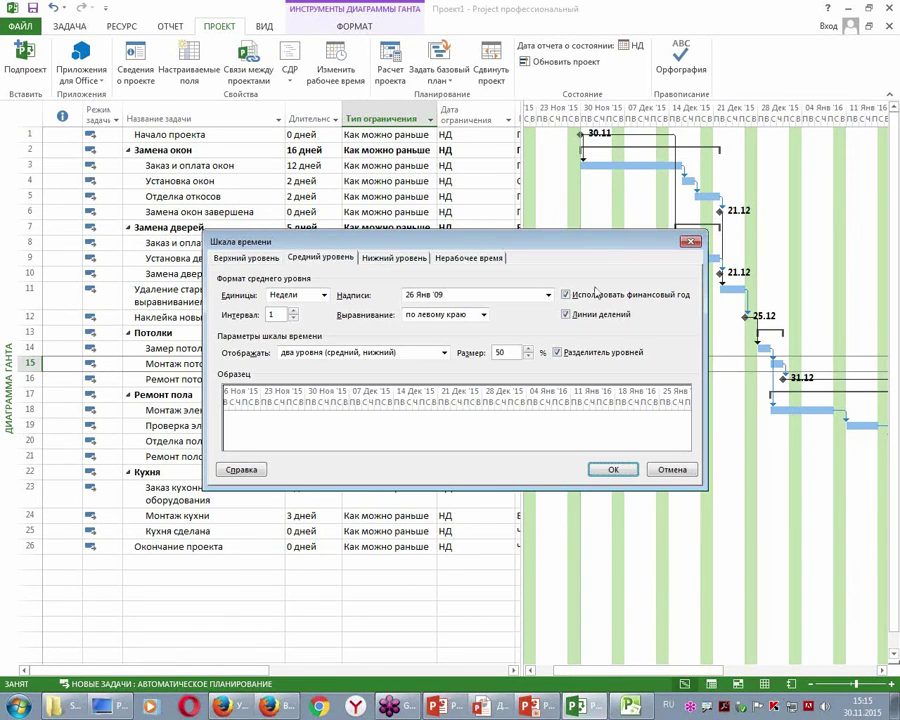
{"action": "double_click", "coordinate": [505, 352]}
{"action": "type", "text": "100"}
{"action": "left_click", "coordinate": [398, 259]}
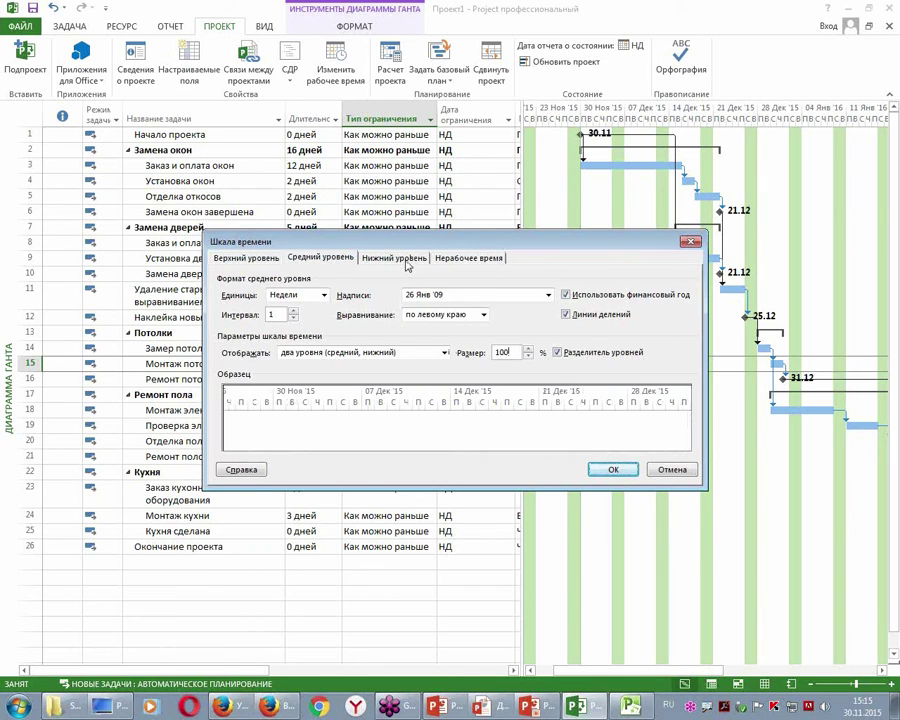
{"action": "left_click", "coordinate": [622, 470]}
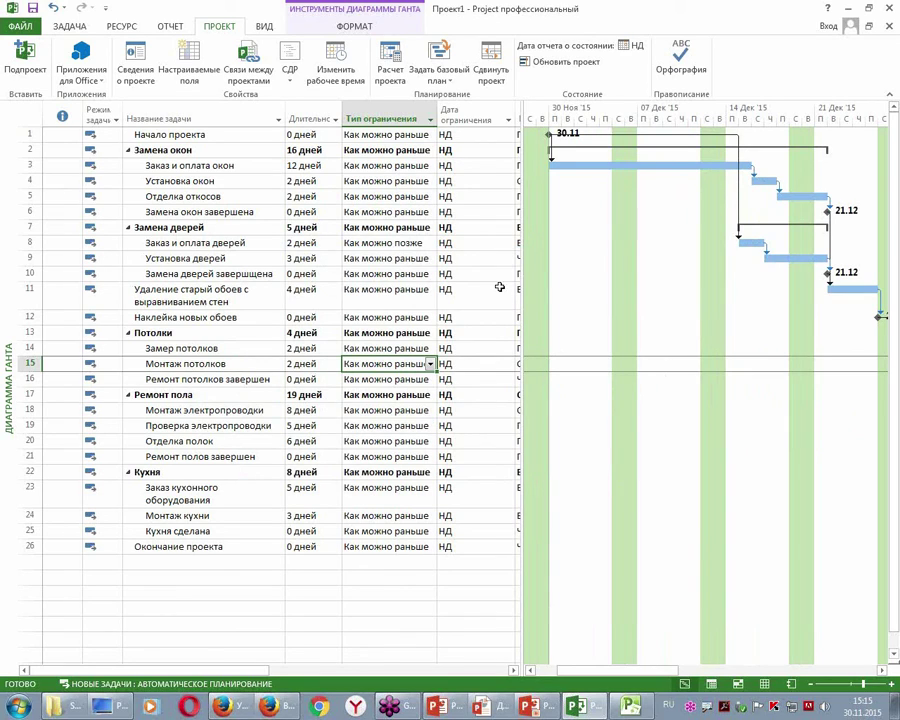
Set the constraint type of «Установка окон» to «Начало не позднее», continuing despite the possible scheduling conflict.
{"action": "left_click", "coordinate": [218, 181]}
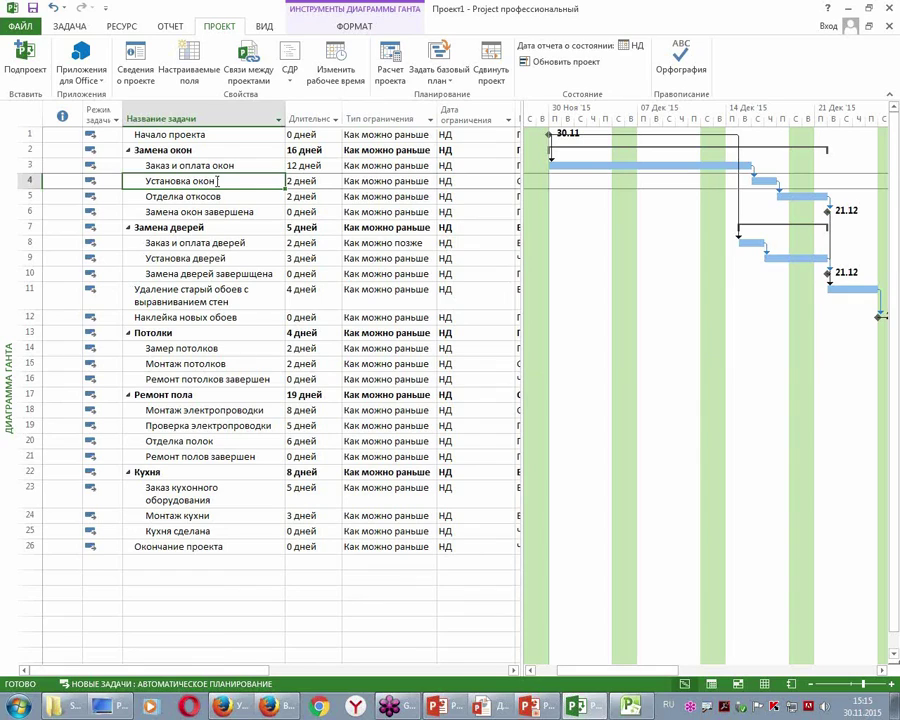
{"action": "left_click", "coordinate": [383, 181]}
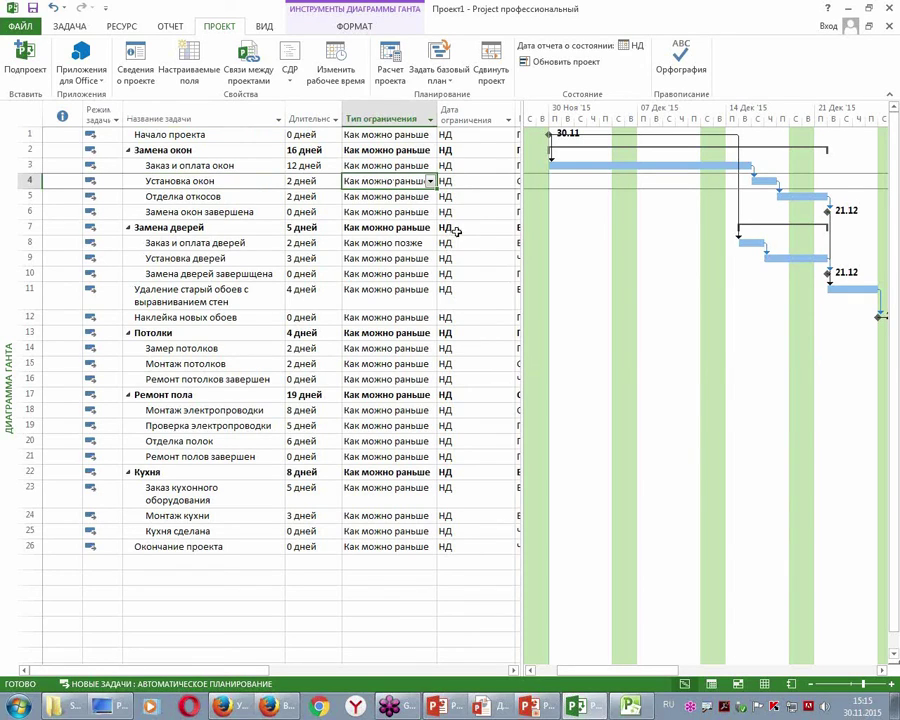
{"action": "left_click", "coordinate": [431, 181]}
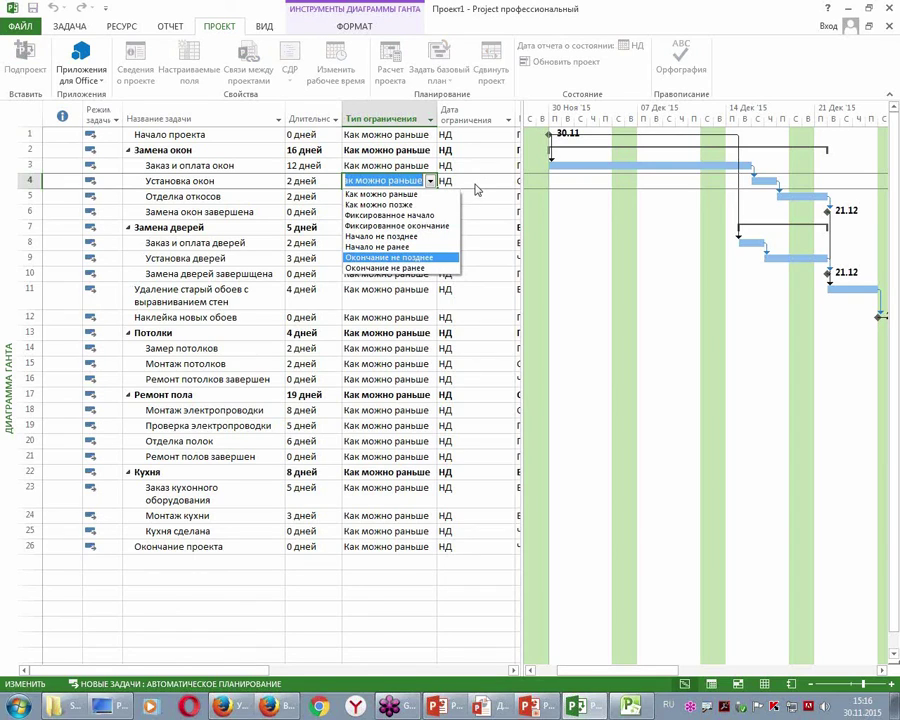
{"action": "left_click", "coordinate": [705, 190]}
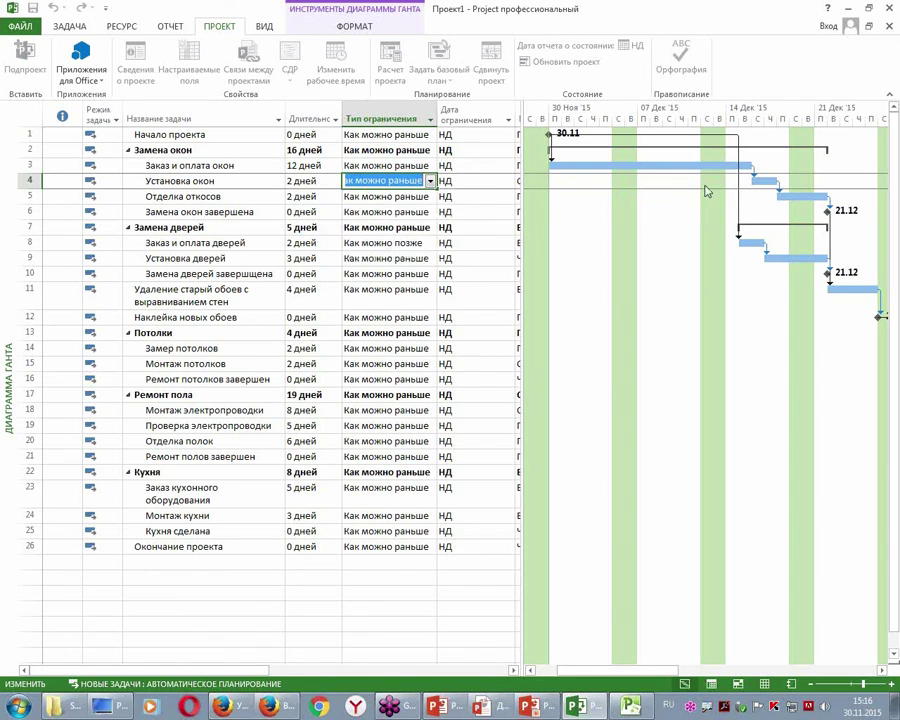
{"action": "mouse_move", "coordinate": [762, 184]}
{"action": "left_click", "coordinate": [424, 181]}
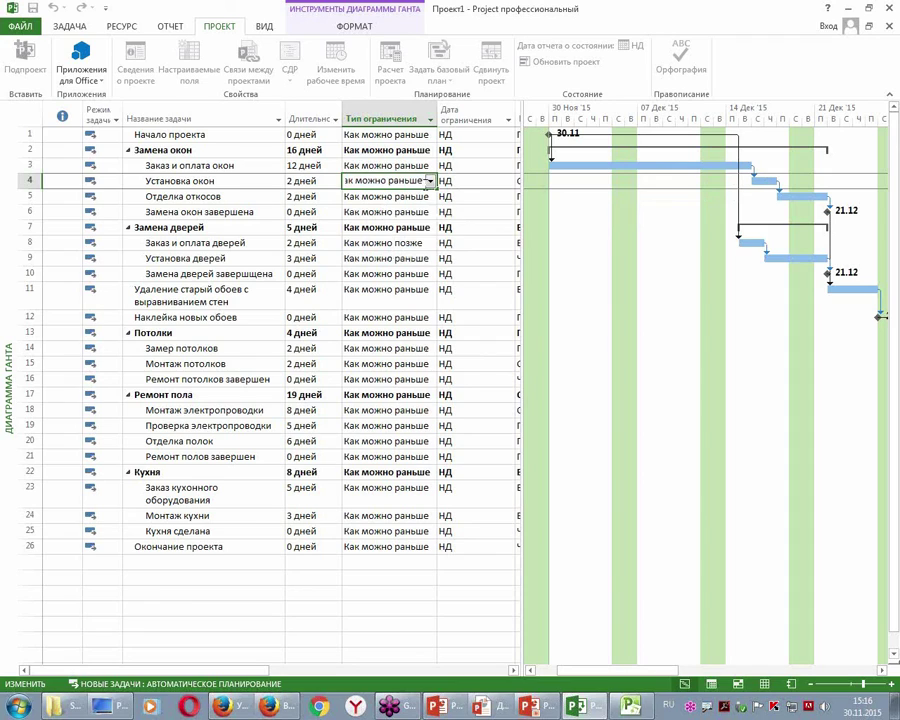
{"action": "left_click", "coordinate": [430, 181]}
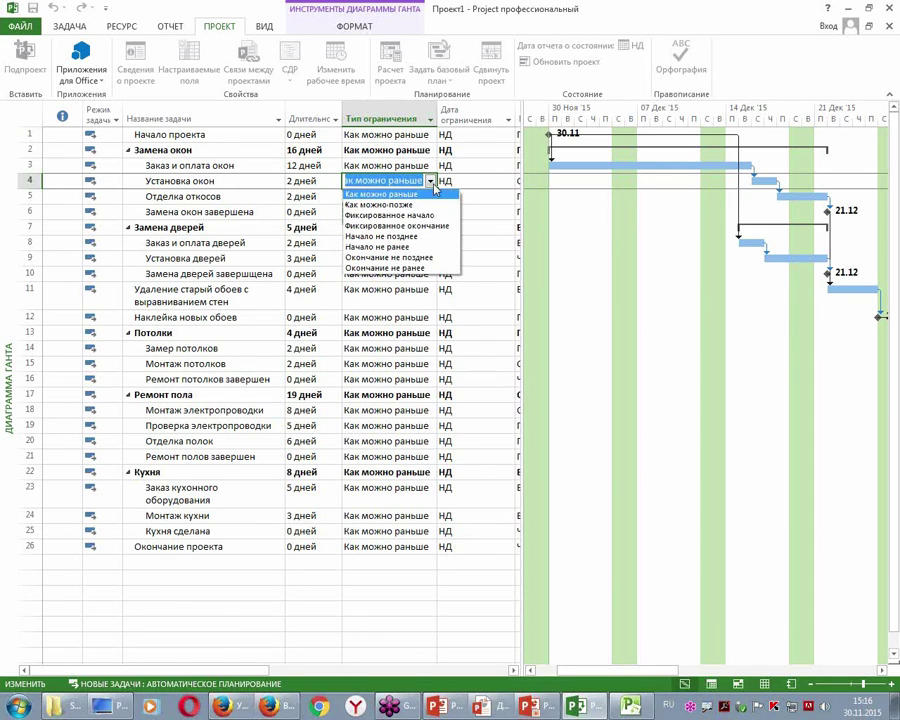
{"action": "left_click", "coordinate": [421, 236]}
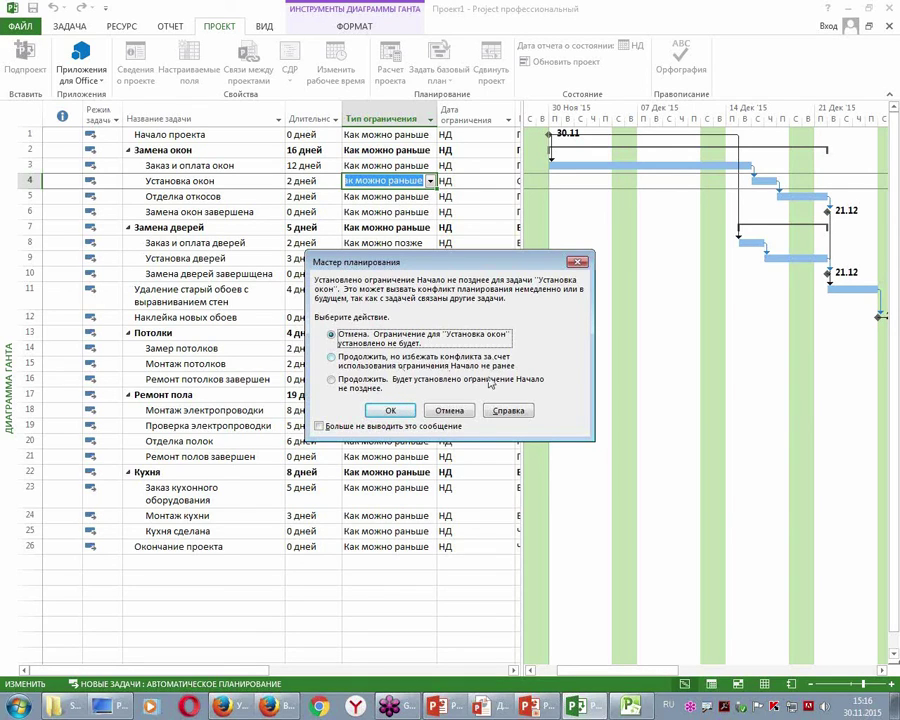
{"action": "left_click", "coordinate": [332, 382]}
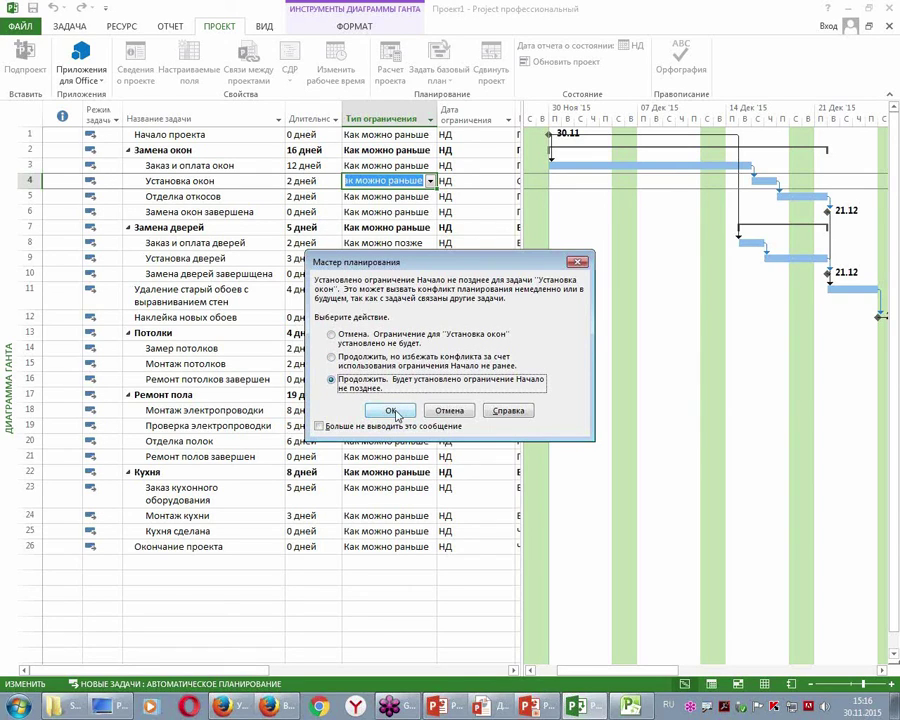
{"action": "left_click", "coordinate": [394, 411]}
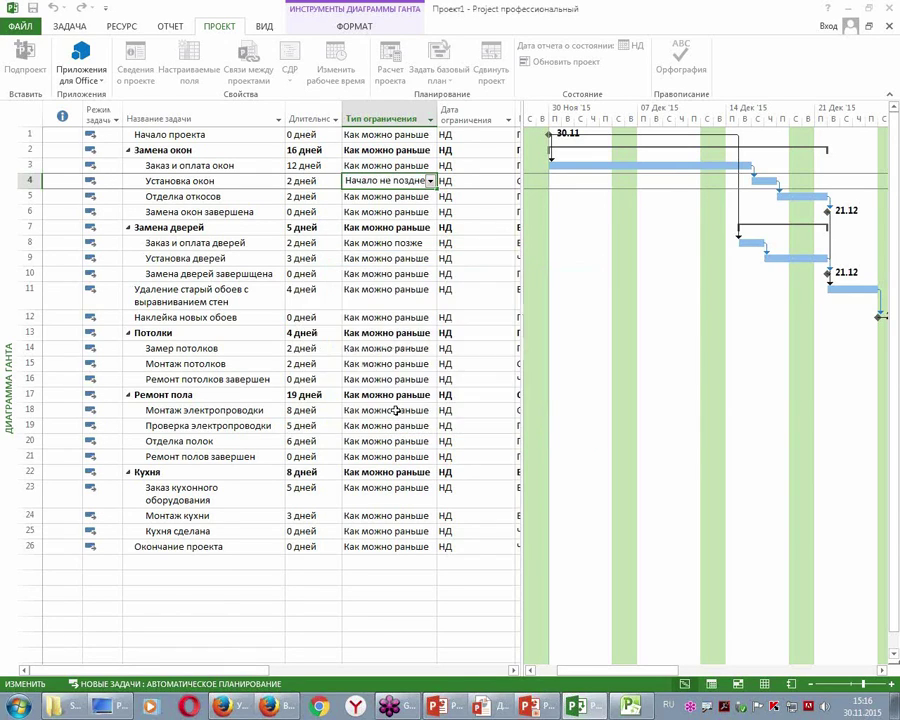
{"action": "left_click", "coordinate": [415, 289]}
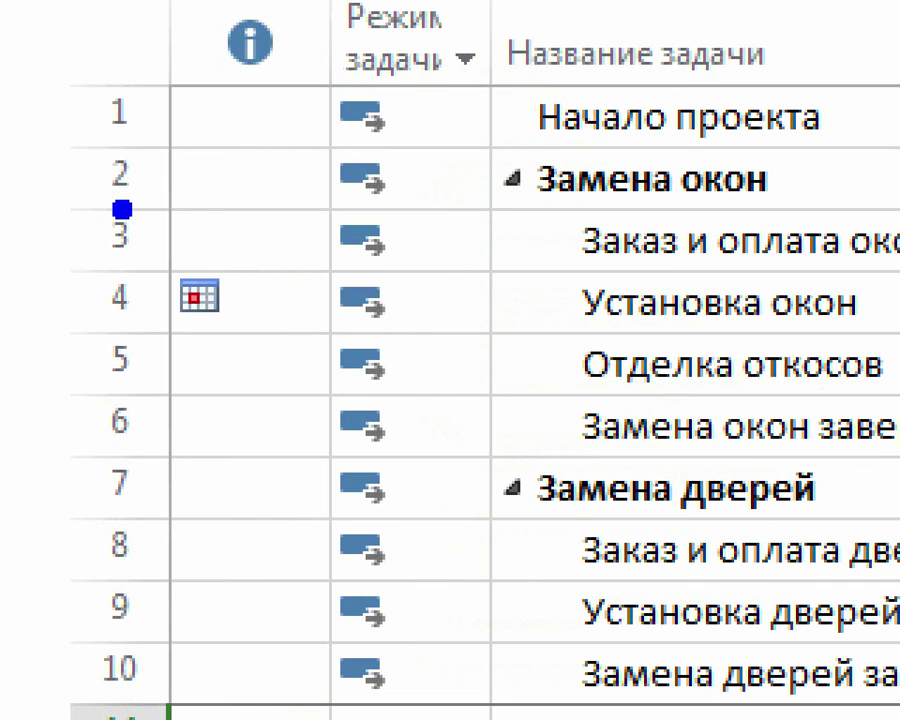
{"action": "mouse_move", "coordinate": [122, 209]}
{"action": "left_mouse_down"}
{"action": "mouse_move", "coordinate": [250, 398]}
{"action": "mouse_move", "coordinate": [322, 393]}
{"action": "left_mouse_up"}
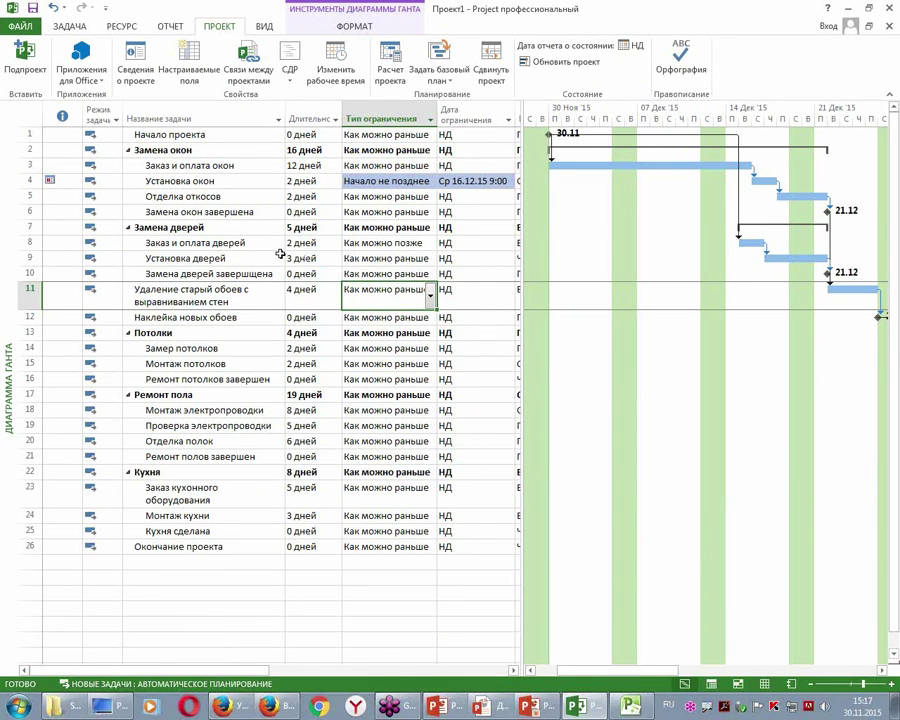
Try durations of 5 and 10 days for «Заказ и оплата окон».
{"action": "left_click", "coordinate": [279, 257]}
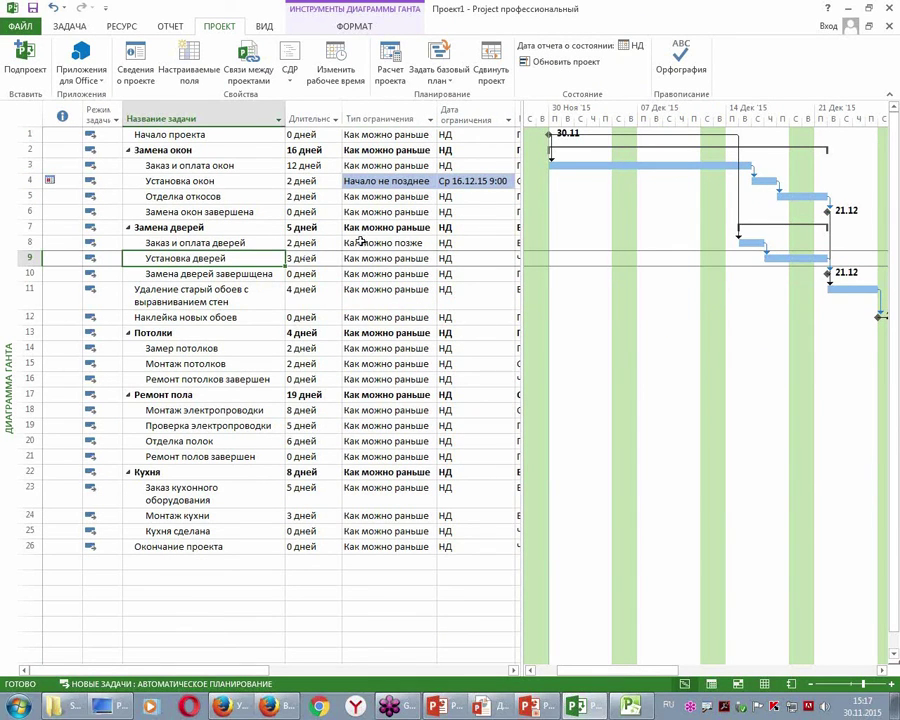
{"action": "left_click", "coordinate": [305, 165]}
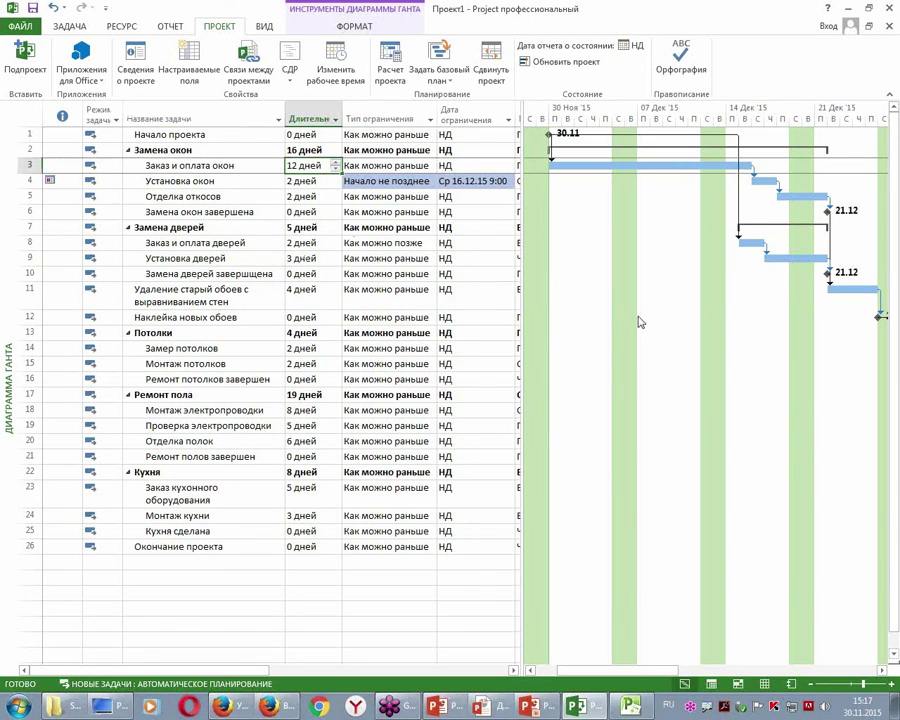
{"action": "type", "text": "5"}
{"action": "key", "text": "Return"}
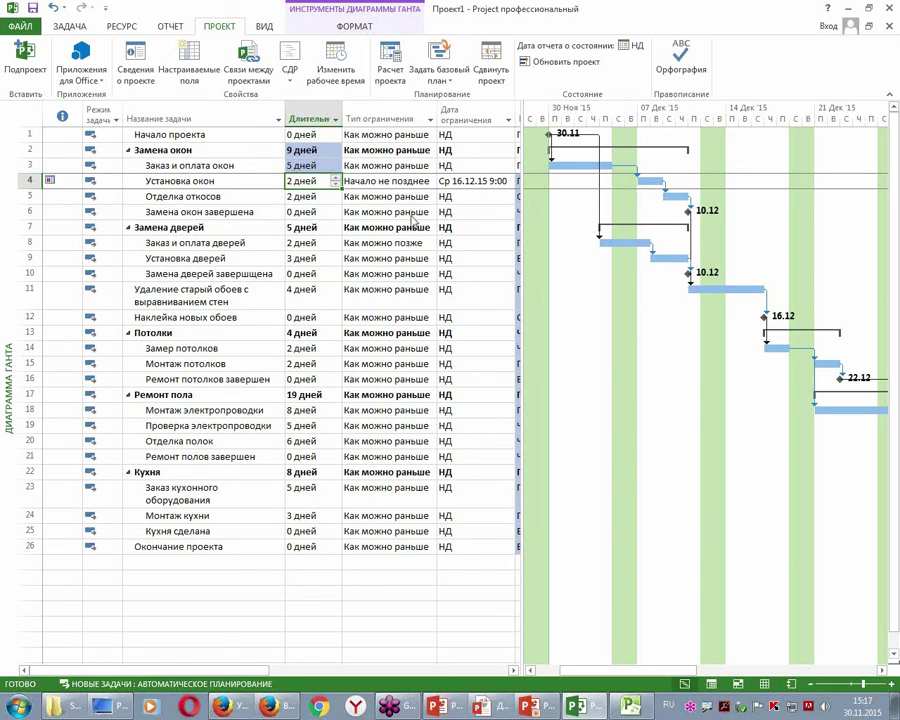
{"action": "key", "text": "Up"}
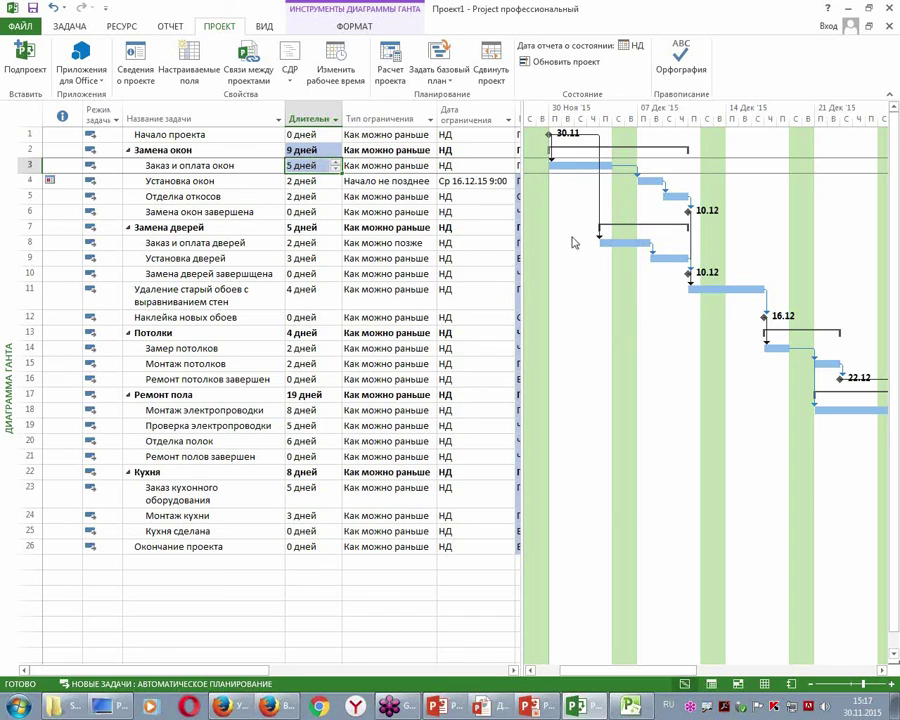
{"action": "type", "text": "10"}
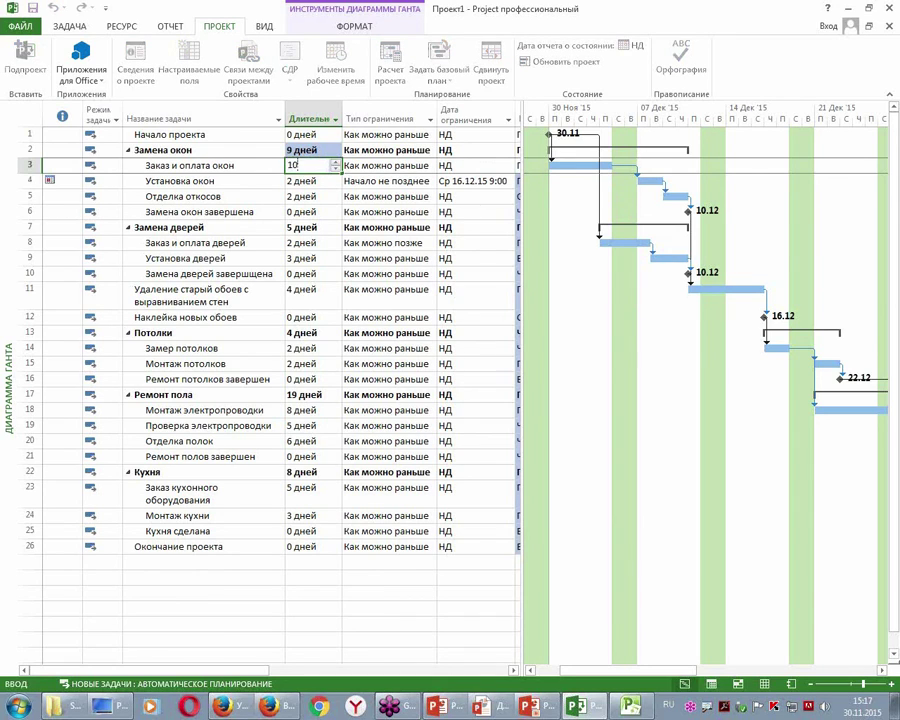
{"action": "key", "text": "Return"}
Set the duration of «Заказ и оплата окон» to 16 days.
{"action": "key", "text": "Up"}
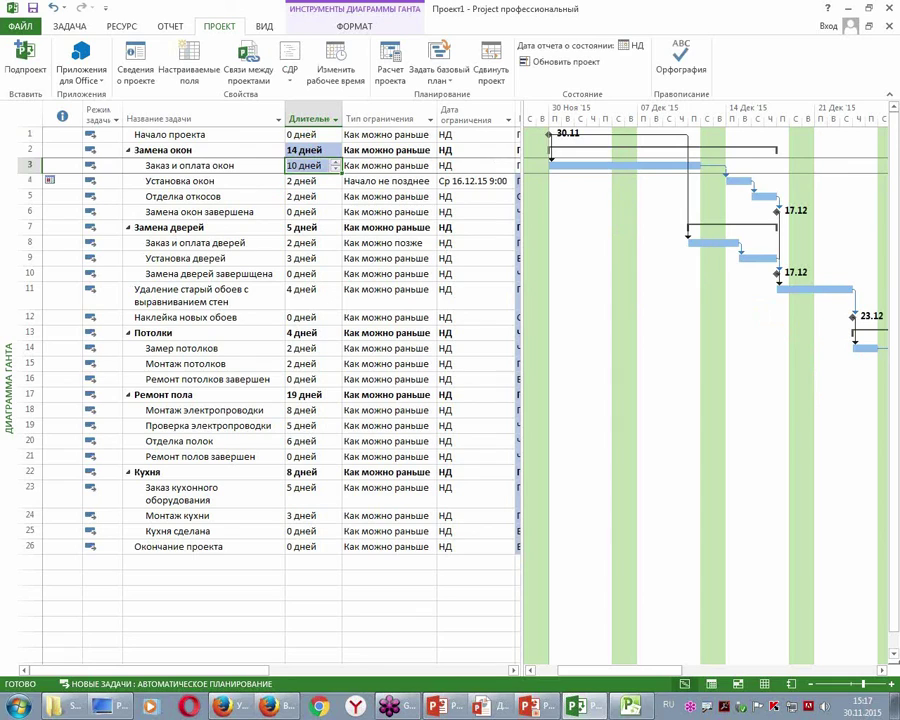
{"action": "type", "text": "16"}
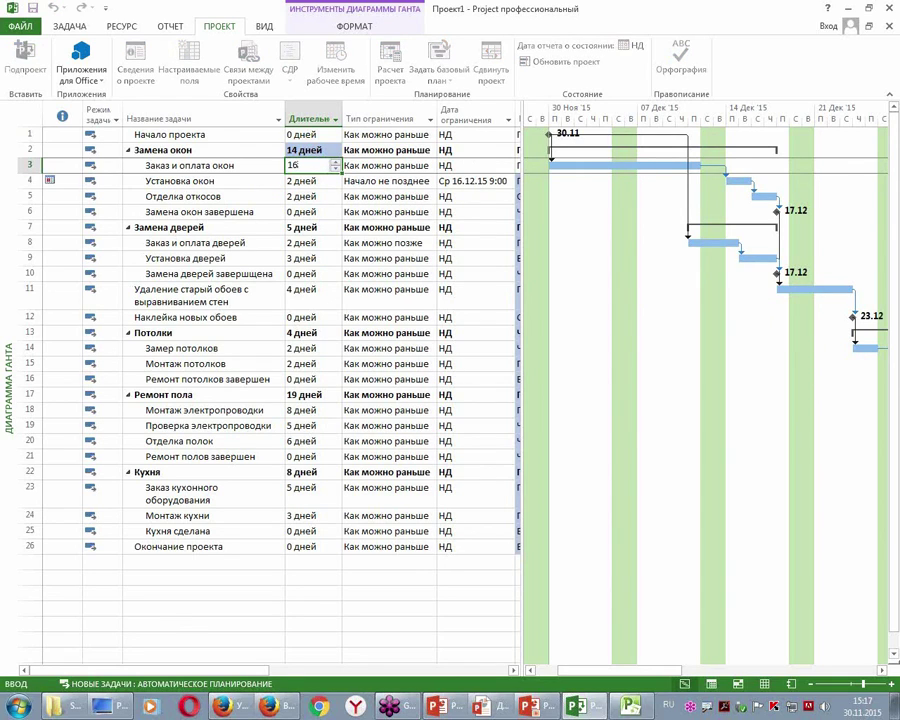
{"action": "key", "text": "Return"}
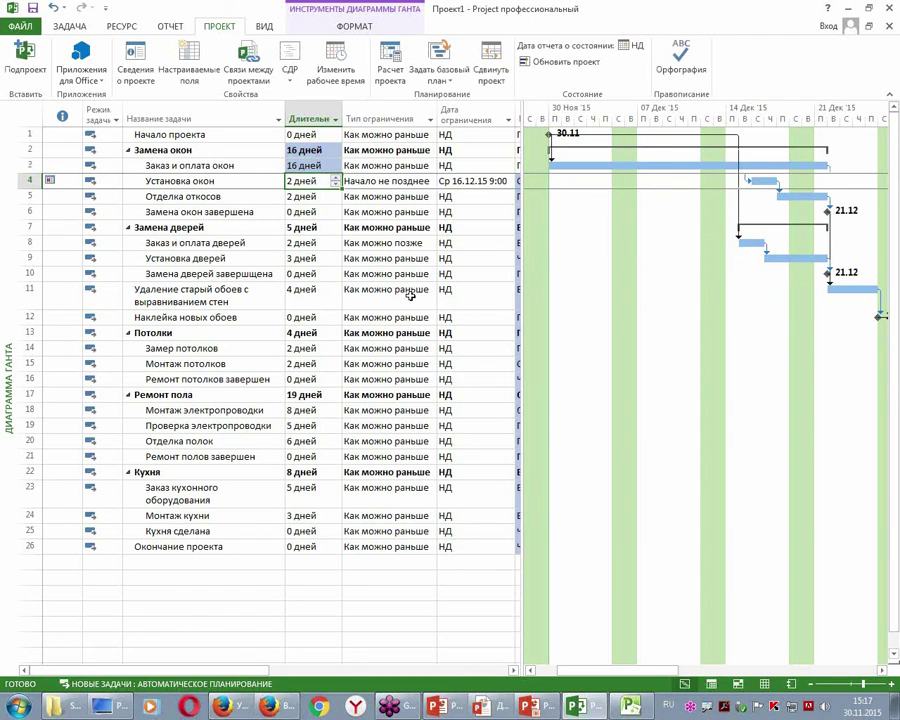
{"action": "left_click", "coordinate": [350, 411]}
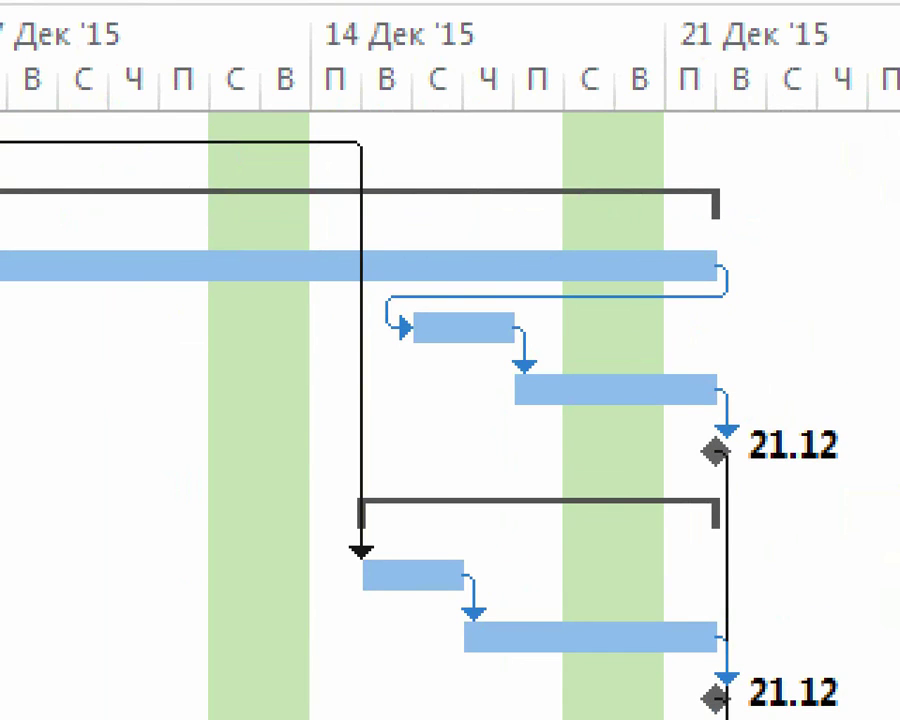
{"action": "mouse_move", "coordinate": [690, 128]}
{"action": "left_mouse_down"}
{"action": "mouse_move", "coordinate": [697, 140]}
{"action": "mouse_move", "coordinate": [738, 112]}
{"action": "left_mouse_up"}
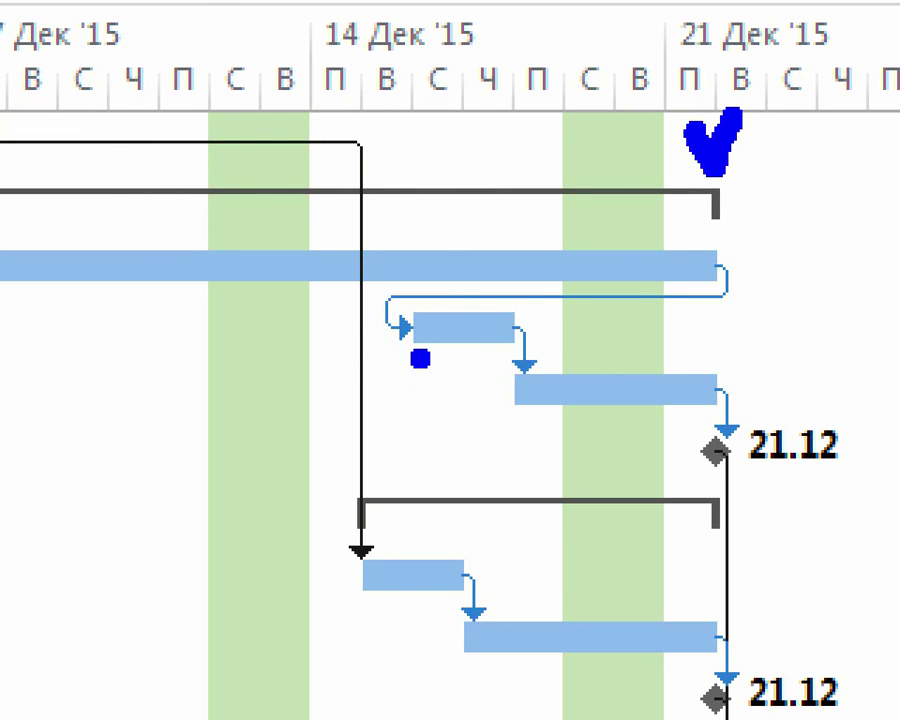
{"action": "mouse_move", "coordinate": [704, 258]}
{"action": "left_mouse_down"}
{"action": "mouse_move", "coordinate": [728, 260]}
{"action": "mouse_move", "coordinate": [710, 297]}
{"action": "mouse_move", "coordinate": [390, 280]}
{"action": "mouse_move", "coordinate": [330, 312]}
{"action": "mouse_move", "coordinate": [426, 343]}
{"action": "mouse_move", "coordinate": [380, 368]}
{"action": "left_mouse_up"}
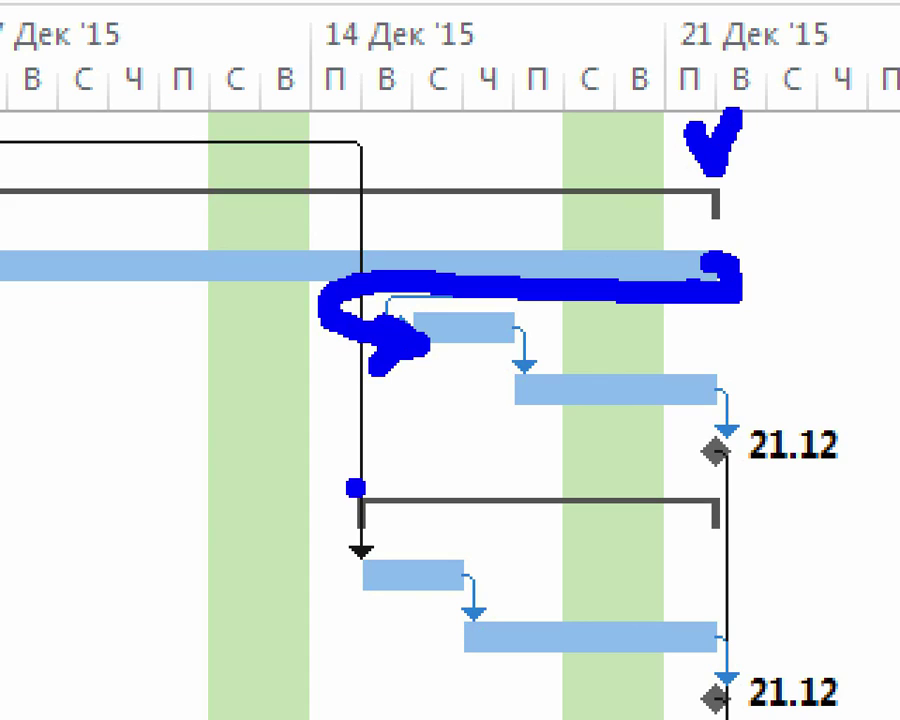
{"action": "key", "text": "ctrl+z"}
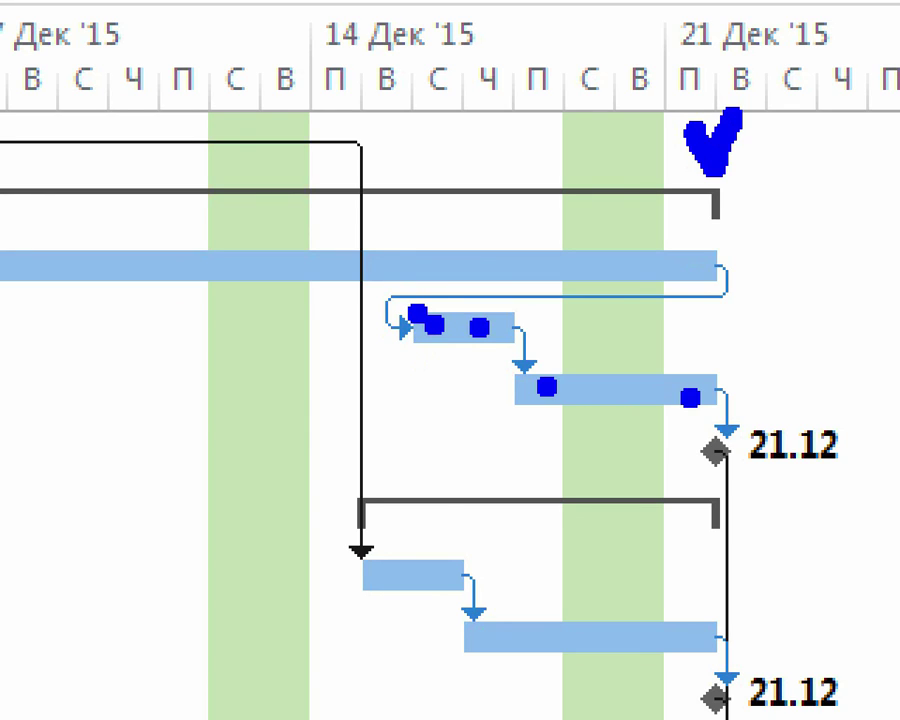
{"action": "left_click_drag", "start_coordinate": [418, 313], "coordinate": [425, 545]}
{"action": "mouse_move", "coordinate": [478, 330]}
{"action": "left_mouse_down"}
{"action": "mouse_move", "coordinate": [437, 392]}
{"action": "mouse_move", "coordinate": [450, 462]}
{"action": "left_mouse_up"}
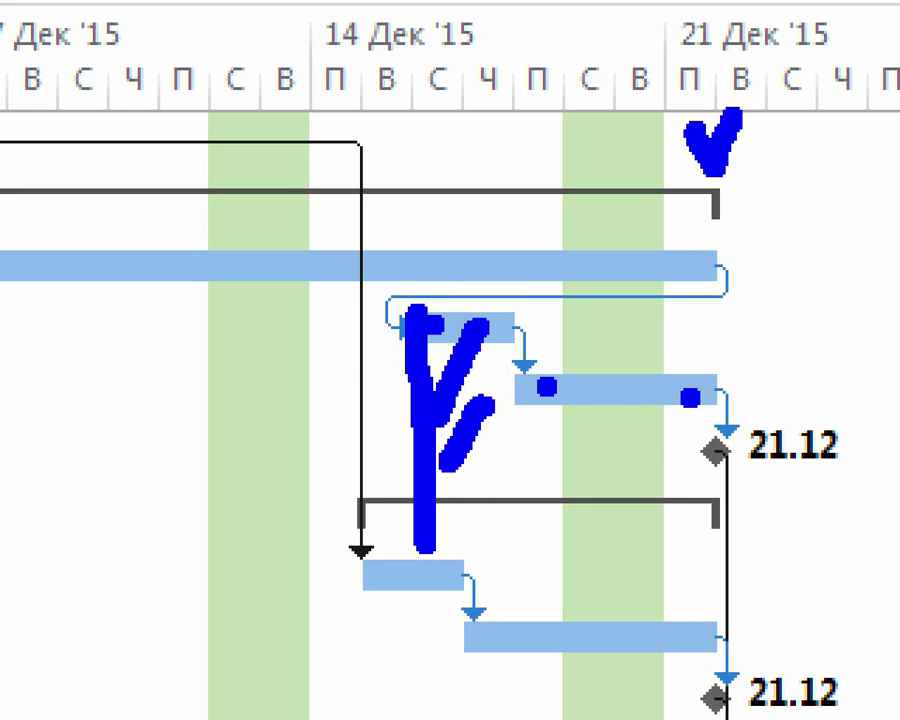
{"action": "left_click_drag", "start_coordinate": [510, 462], "coordinate": [432, 525]}
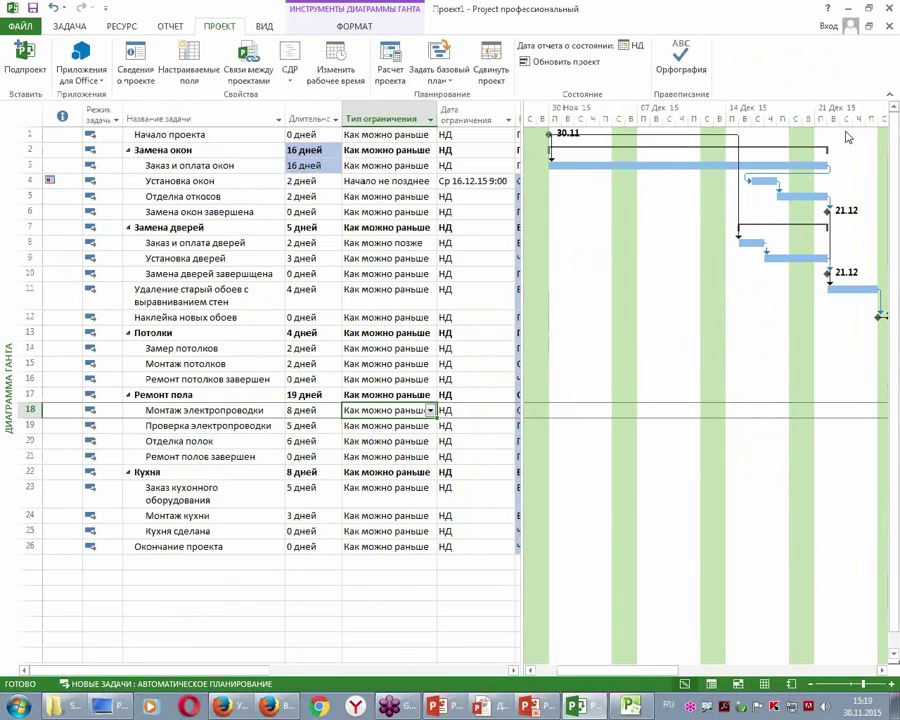
Examine the bars and links of «Установка окон» and the tasks after it in the Gantt chart up to early January 2016.
{"action": "left_click", "coordinate": [415, 181]}
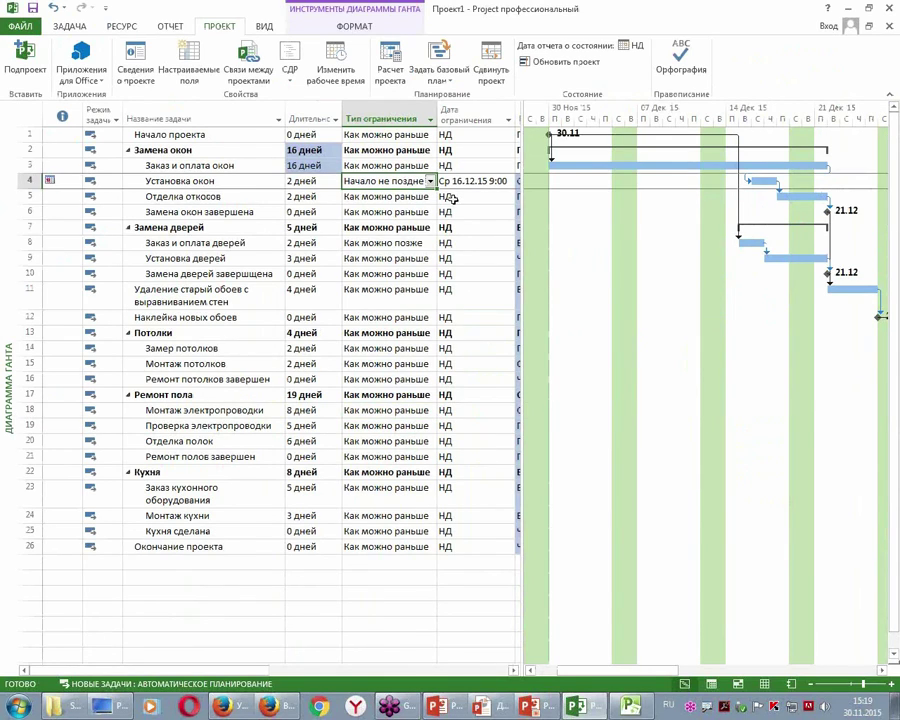
{"action": "left_click", "coordinate": [880, 671]}
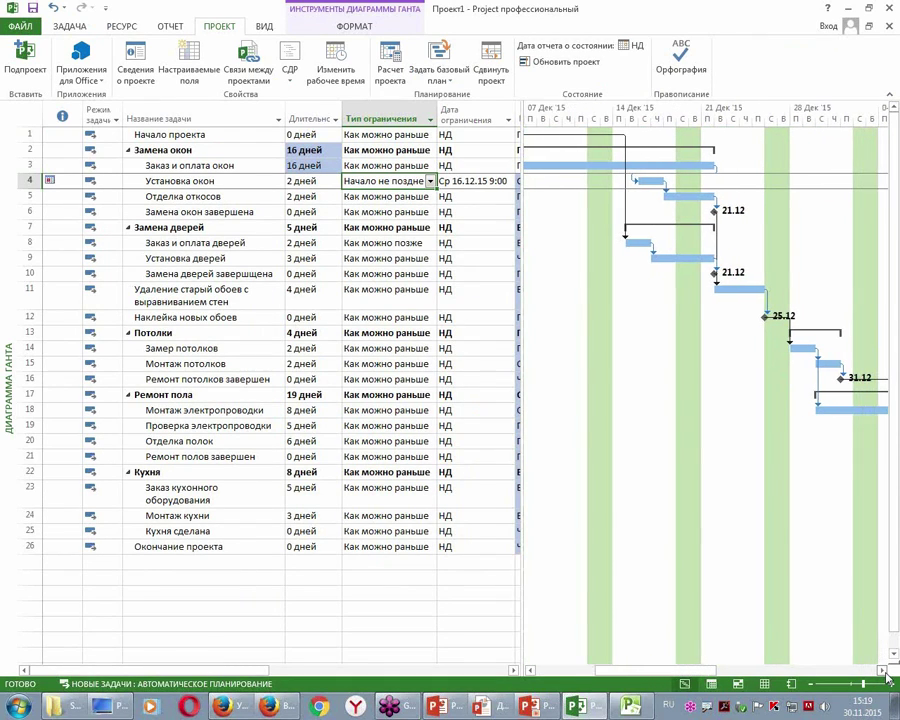
{"action": "left_click", "coordinate": [410, 395]}
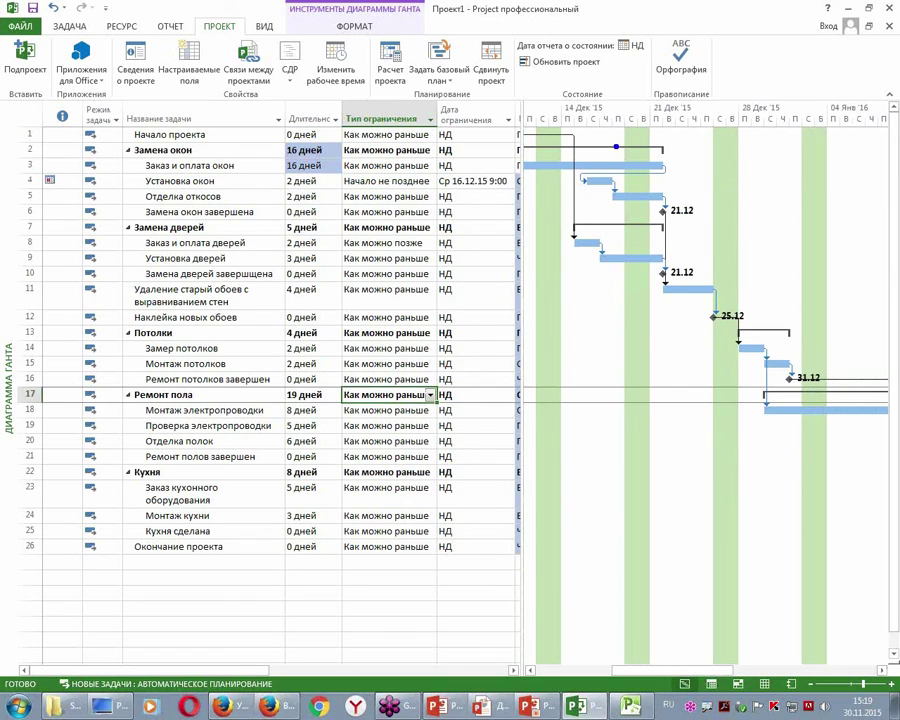
{"action": "mouse_move", "coordinate": [597, 177]}
{"action": "left_mouse_down"}
{"action": "mouse_move", "coordinate": [601, 163]}
{"action": "mouse_move", "coordinate": [703, 151]}
{"action": "mouse_move", "coordinate": [737, 178]}
{"action": "left_mouse_up"}
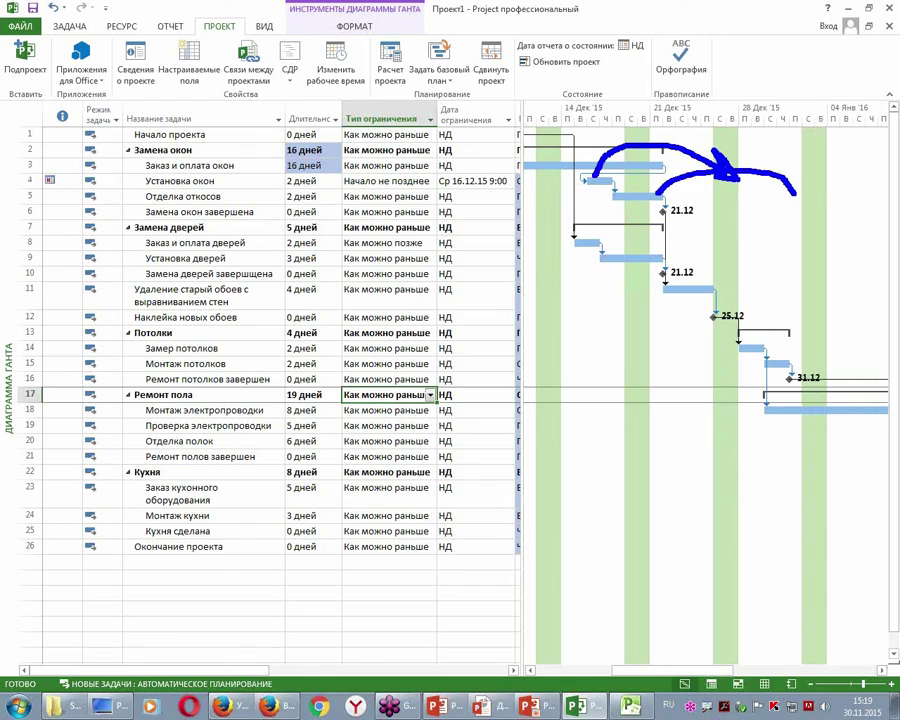
{"action": "left_click_drag", "start_coordinate": [658, 193], "coordinate": [790, 200]}
{"action": "left_click_drag", "start_coordinate": [699, 287], "coordinate": [782, 286]}
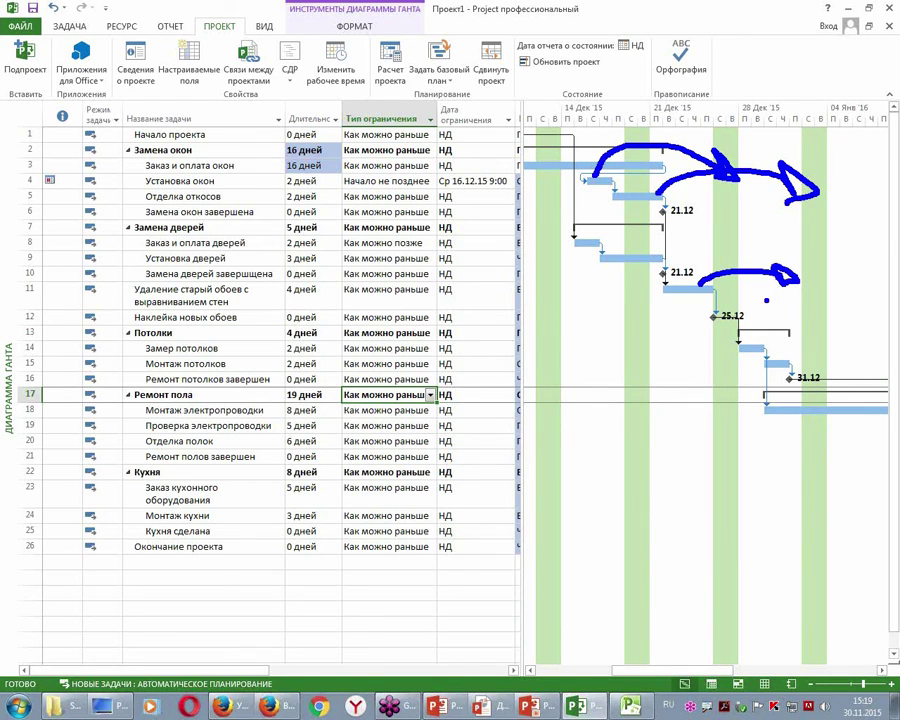
{"action": "key", "text": "Escape"}
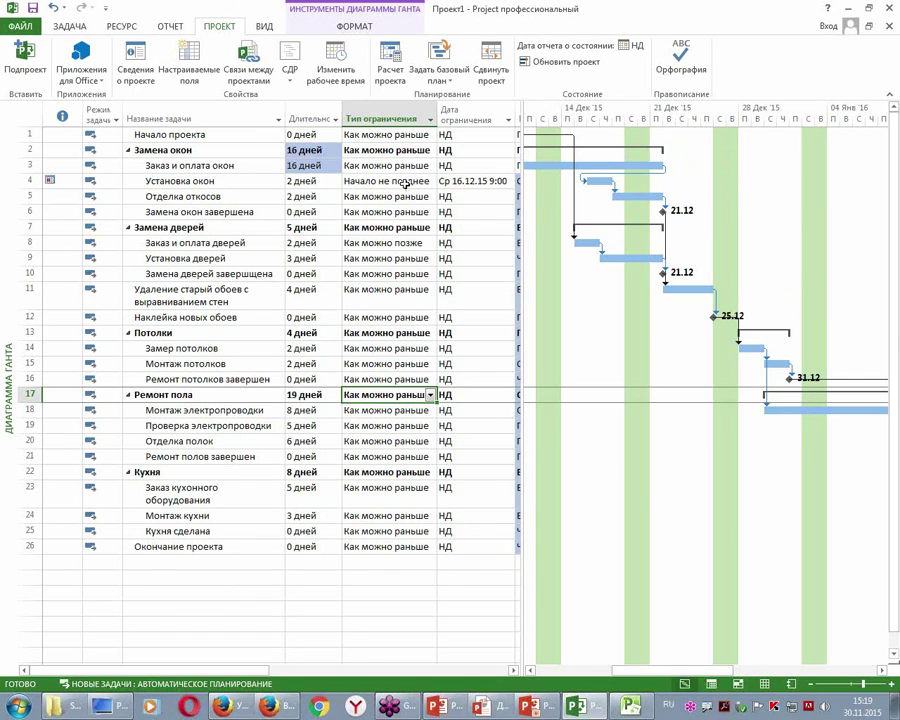
Try the «Как можно раньше» constraint type on «Установка окон» and undo the change.
{"action": "left_click", "coordinate": [405, 184]}
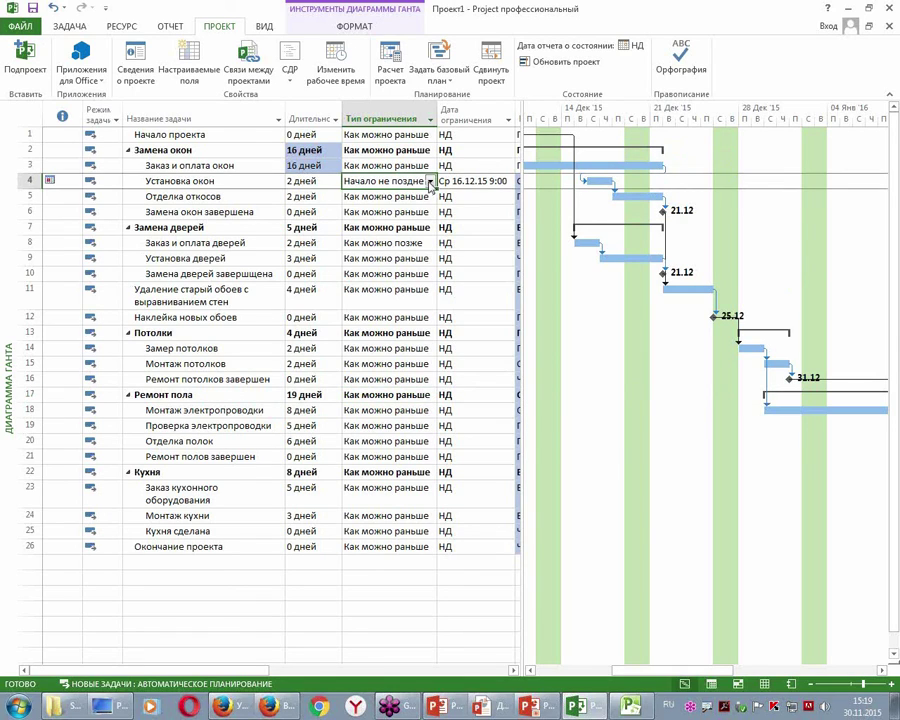
{"action": "left_click", "coordinate": [430, 182]}
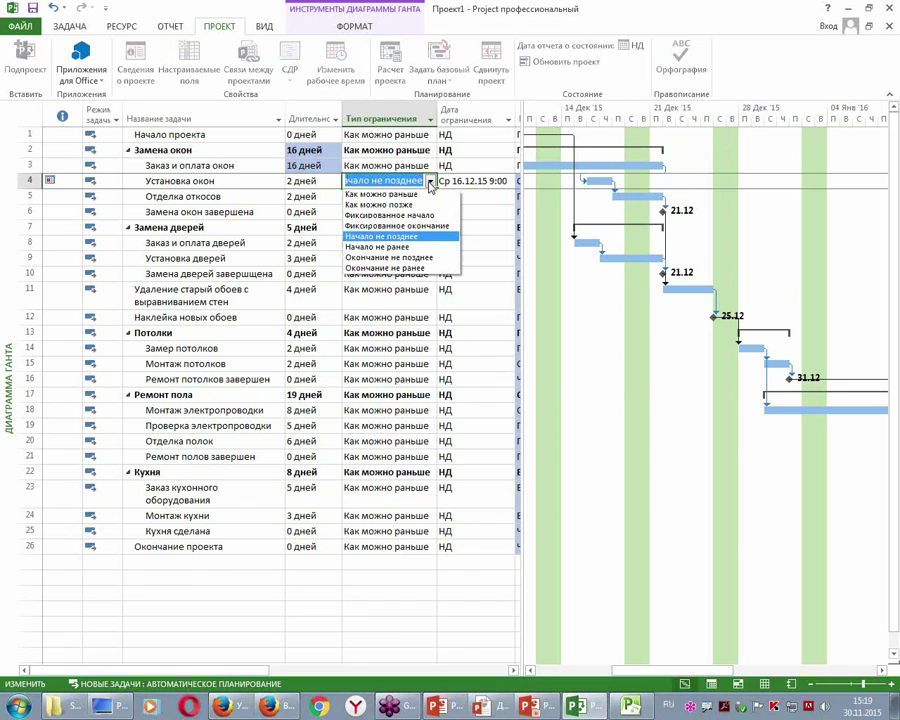
{"action": "left_click", "coordinate": [424, 195]}
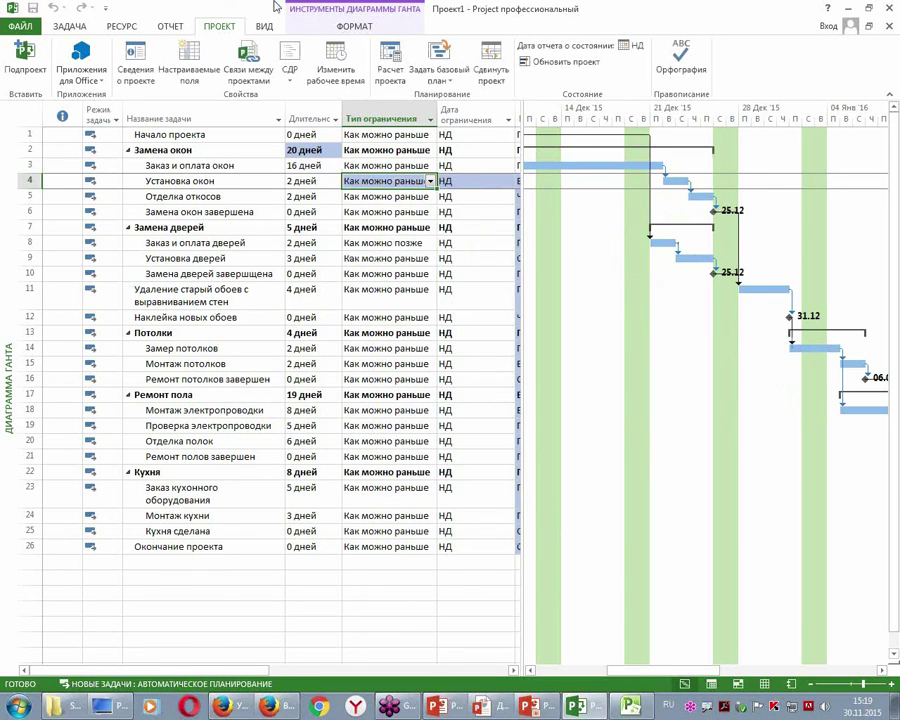
{"action": "left_click", "coordinate": [53, 7]}
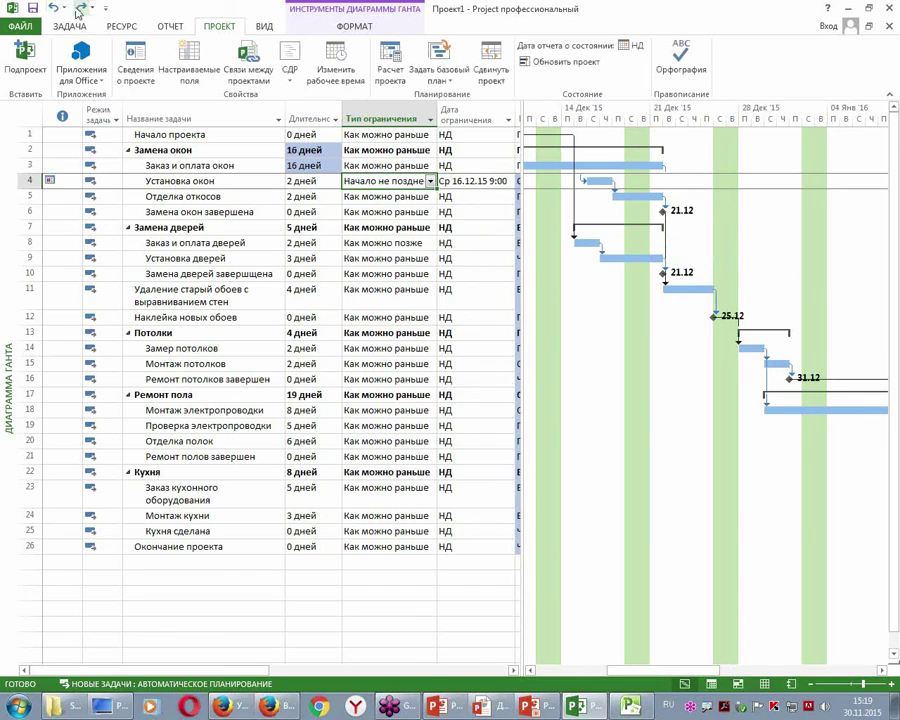
Reapply the undone «Как можно раньше» constraint type to «Установка окон», comparing the schedule before and after.
{"action": "left_click", "coordinate": [83, 8]}
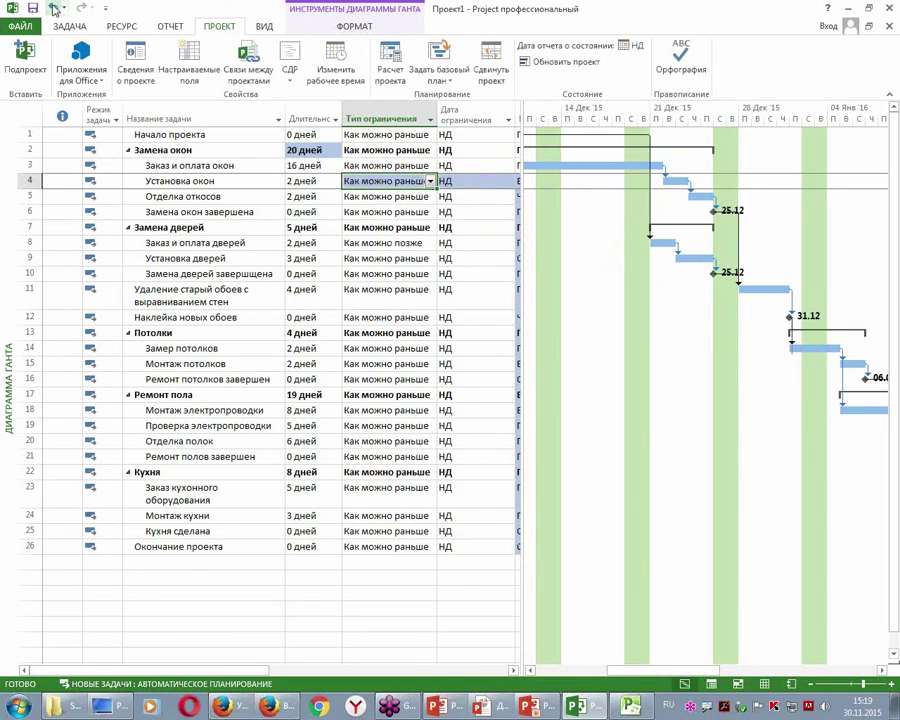
{"action": "left_click", "coordinate": [53, 7]}
{"action": "left_click", "coordinate": [57, 8]}
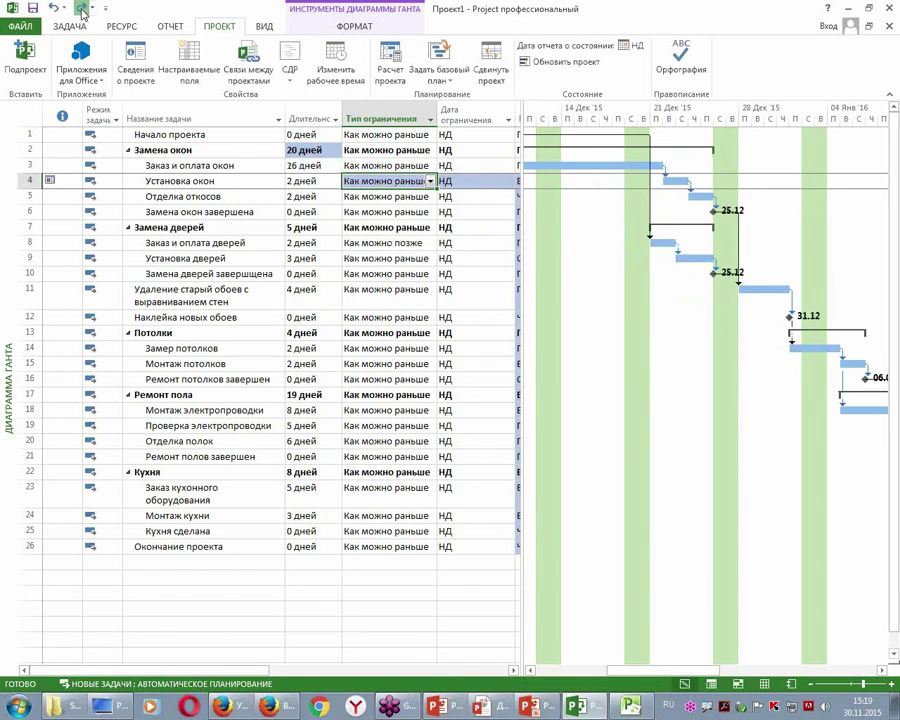
Examine the start and finish dates of all tasks from «Установка окон» down to «Окончание проекта».
{"action": "left_click", "coordinate": [513, 669]}
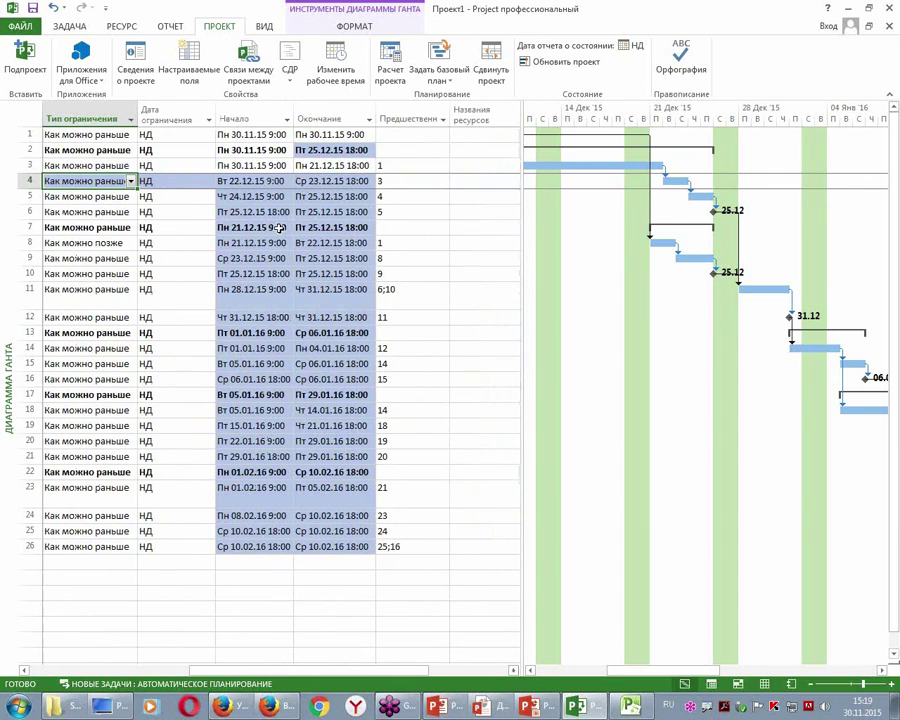
{"action": "left_click_drag", "start_coordinate": [258, 188], "coordinate": [338, 547]}
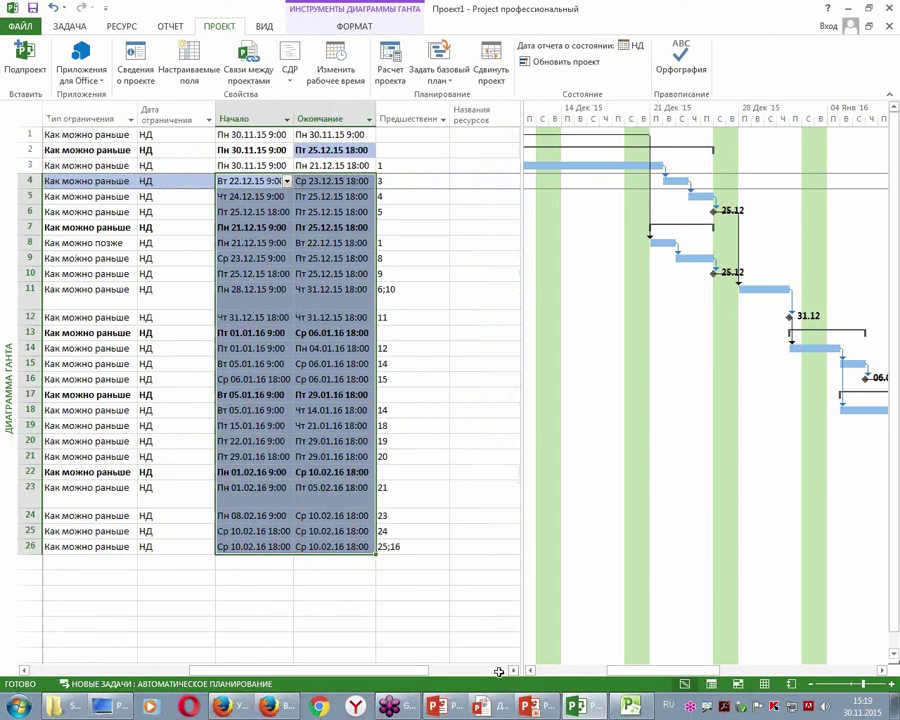
{"action": "left_click_drag", "start_coordinate": [311, 677], "coordinate": [135, 655]}
{"action": "left_click", "coordinate": [200, 410]}
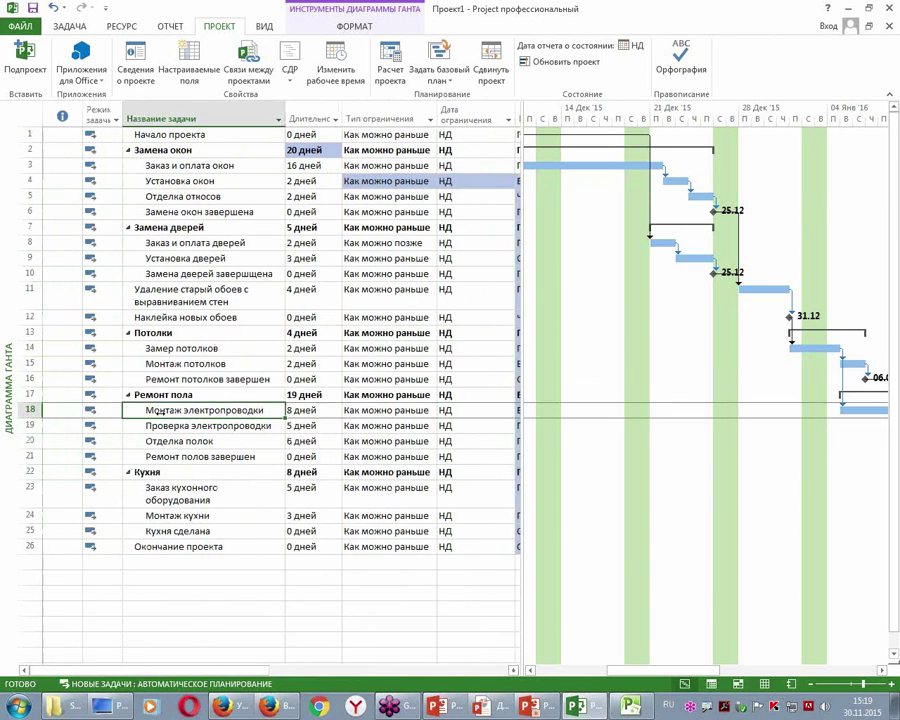
Try durations of 7 and 10 days for «Заказ и оплата окон».
{"action": "left_click", "coordinate": [310, 165]}
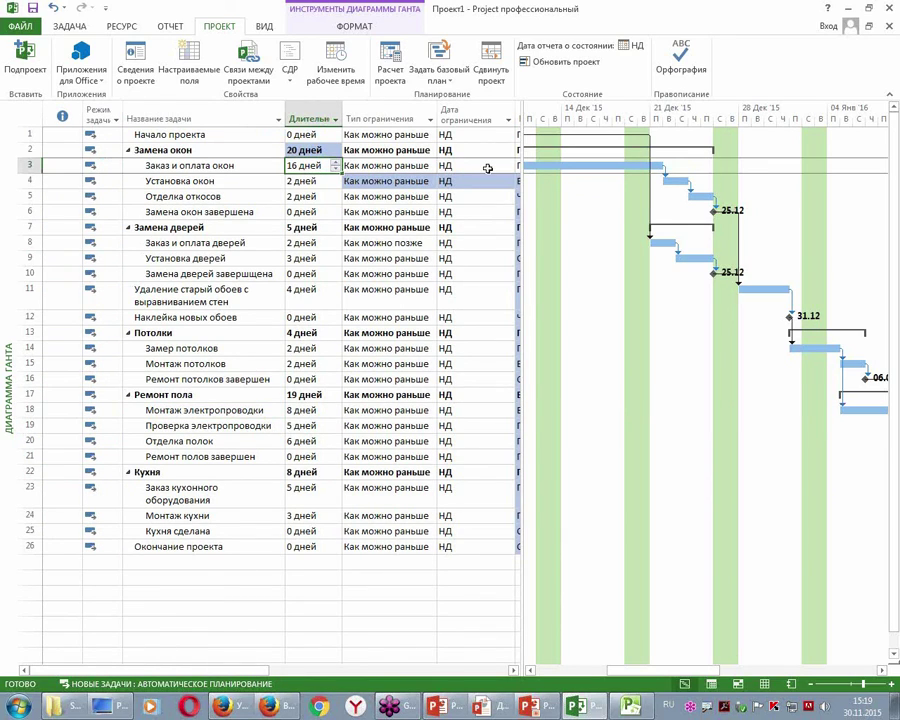
{"action": "type", "text": "7"}
{"action": "key", "text": "Return"}
{"action": "type", "text": "3"}
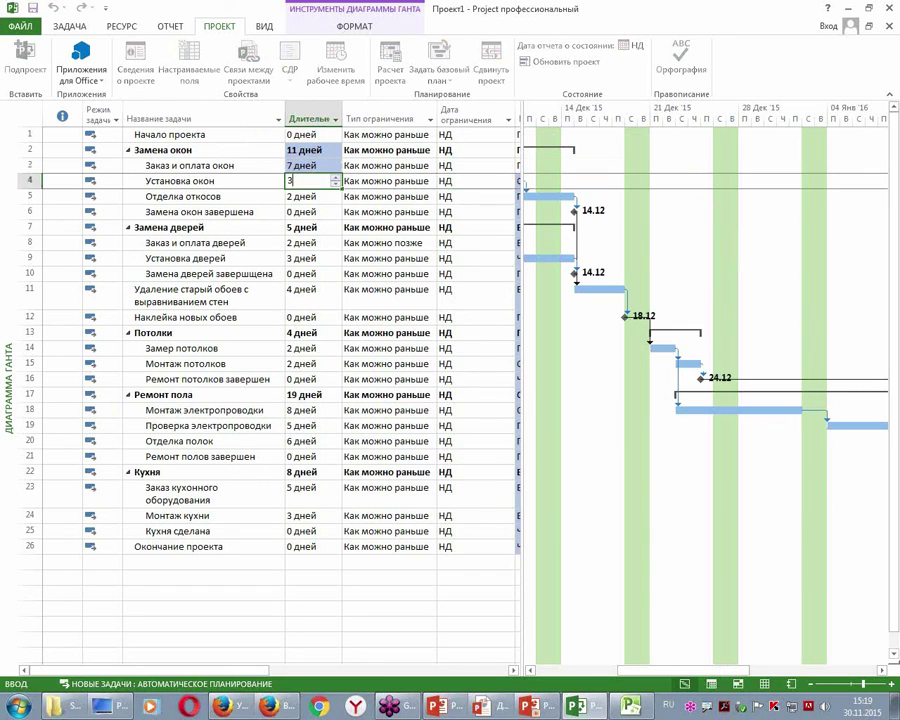
{"action": "key", "text": "Escape"}
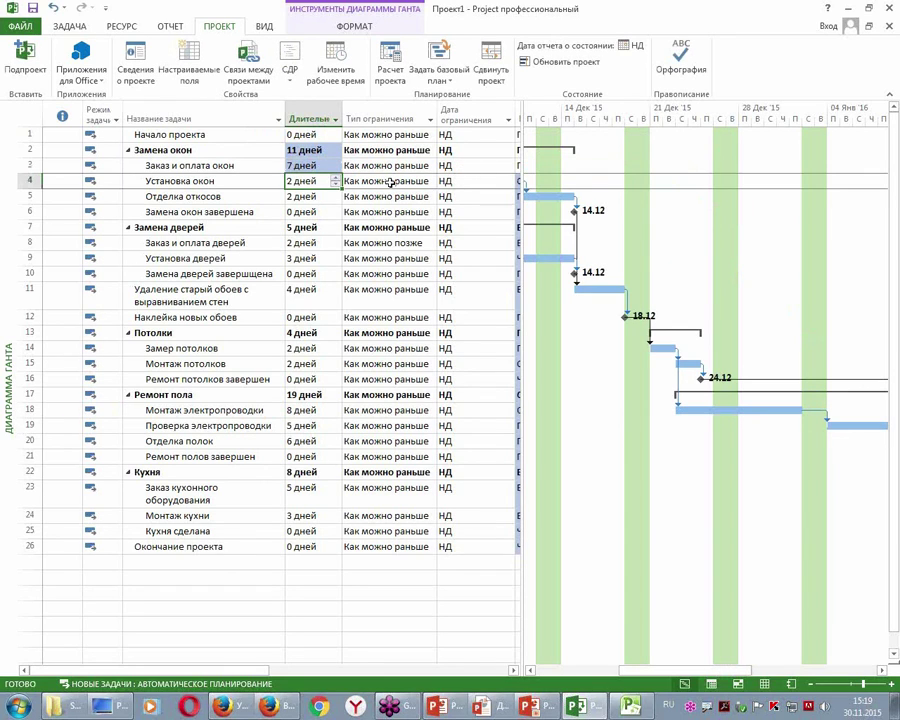
{"action": "left_click_drag", "start_coordinate": [643, 670], "coordinate": [563, 676]}
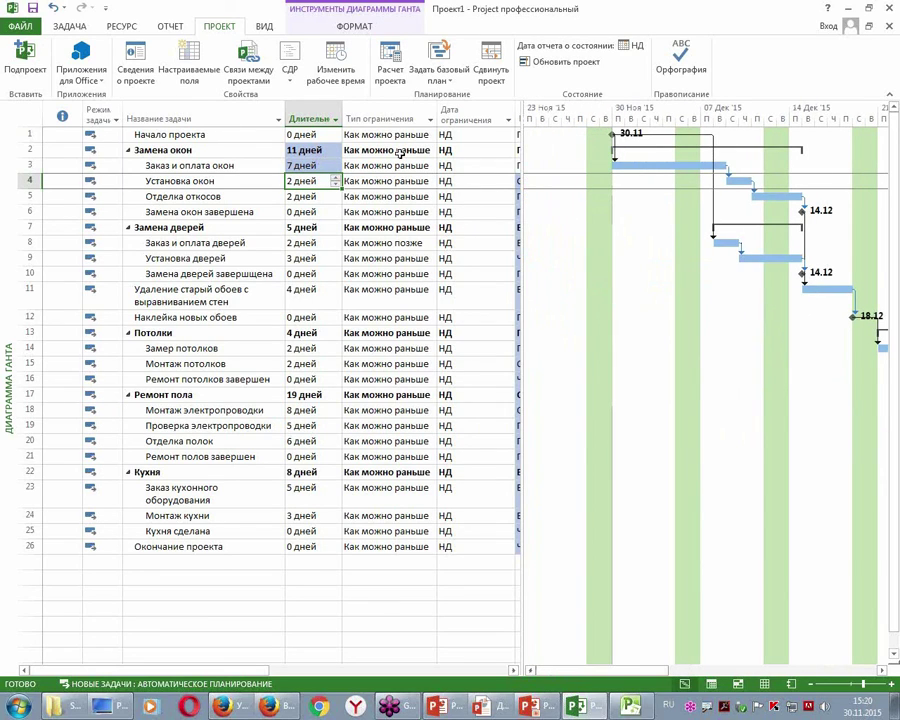
{"action": "left_click", "coordinate": [318, 166]}
{"action": "type", "text": "10"}
{"action": "key", "text": "Return"}
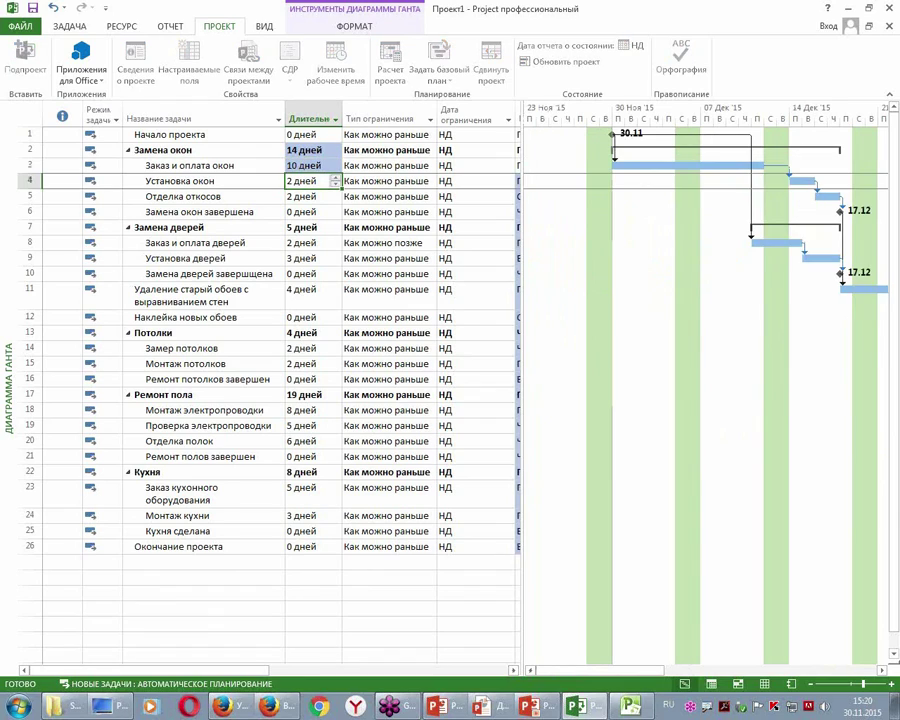
Set the constraint type of «Установка окон» to «Начало не ранее».
{"action": "left_click", "coordinate": [366, 180]}
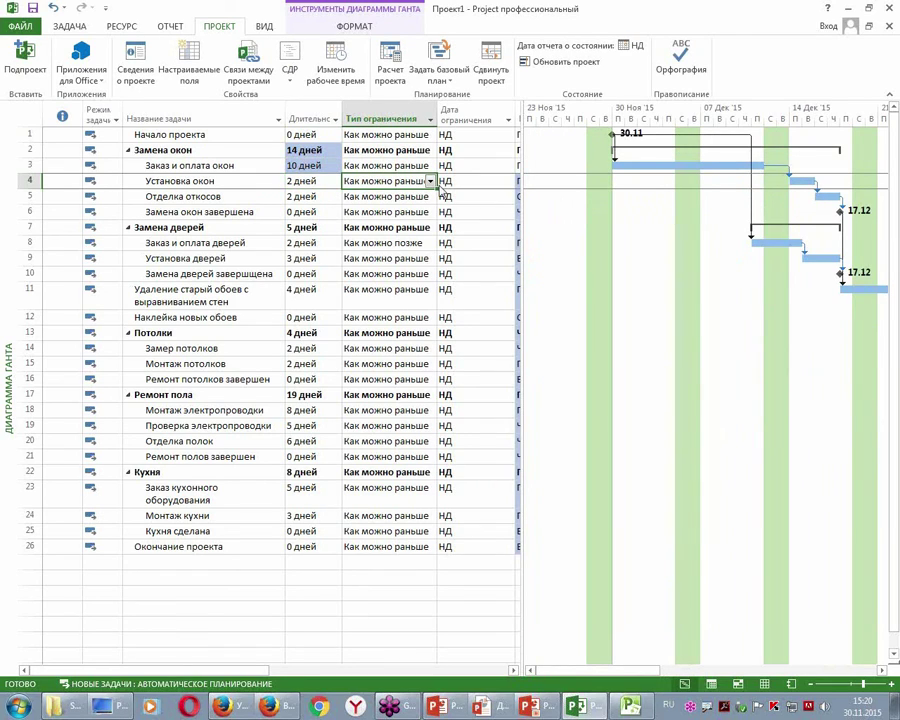
{"action": "left_click", "coordinate": [431, 181]}
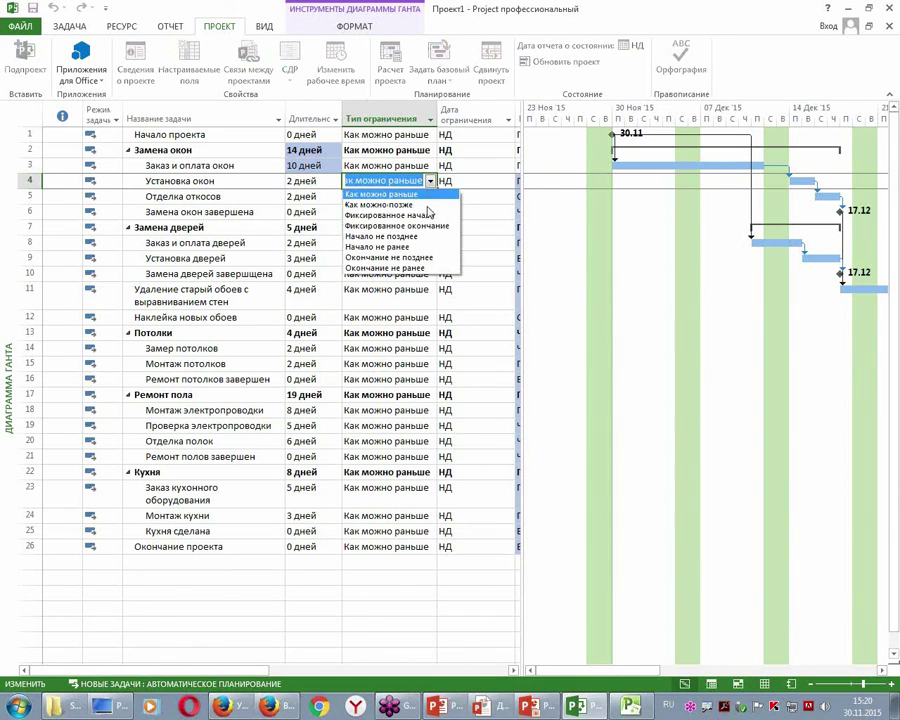
{"action": "left_click", "coordinate": [416, 247]}
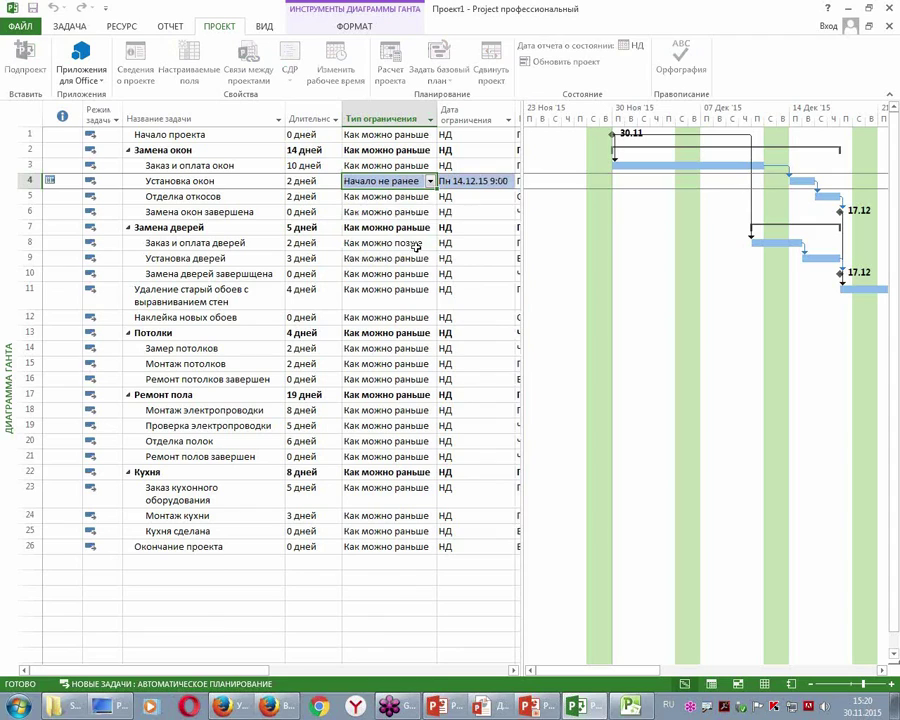
{"action": "left_click", "coordinate": [412, 348]}
Set the constraint date of «Установка окон» to 16.12.15 in its task information.
{"action": "mouse_move", "coordinate": [71, 175]}
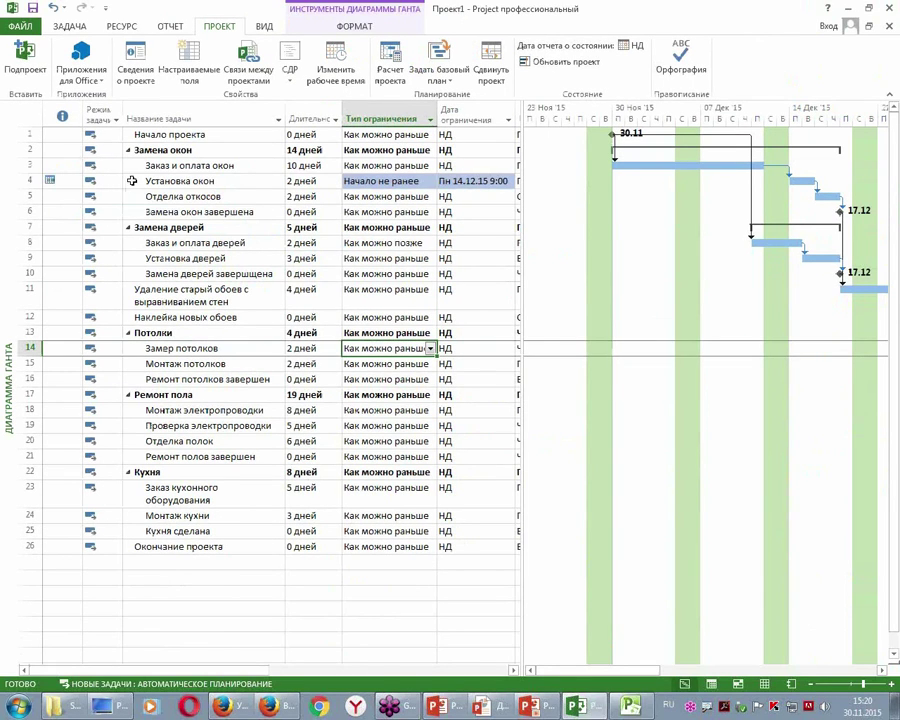
{"action": "double_click", "coordinate": [131, 180]}
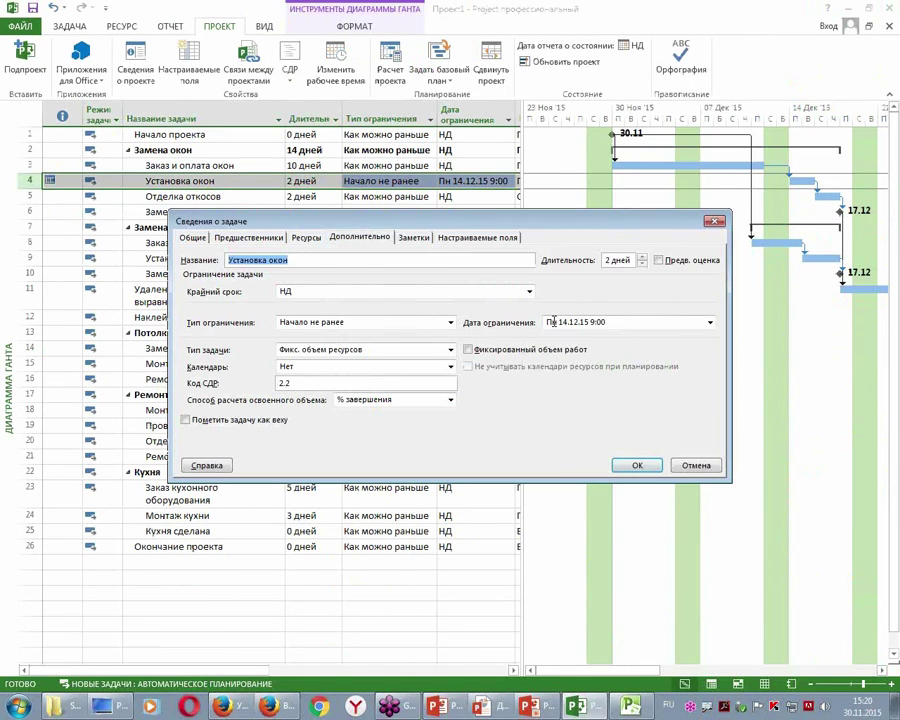
{"action": "left_click", "coordinate": [709, 323]}
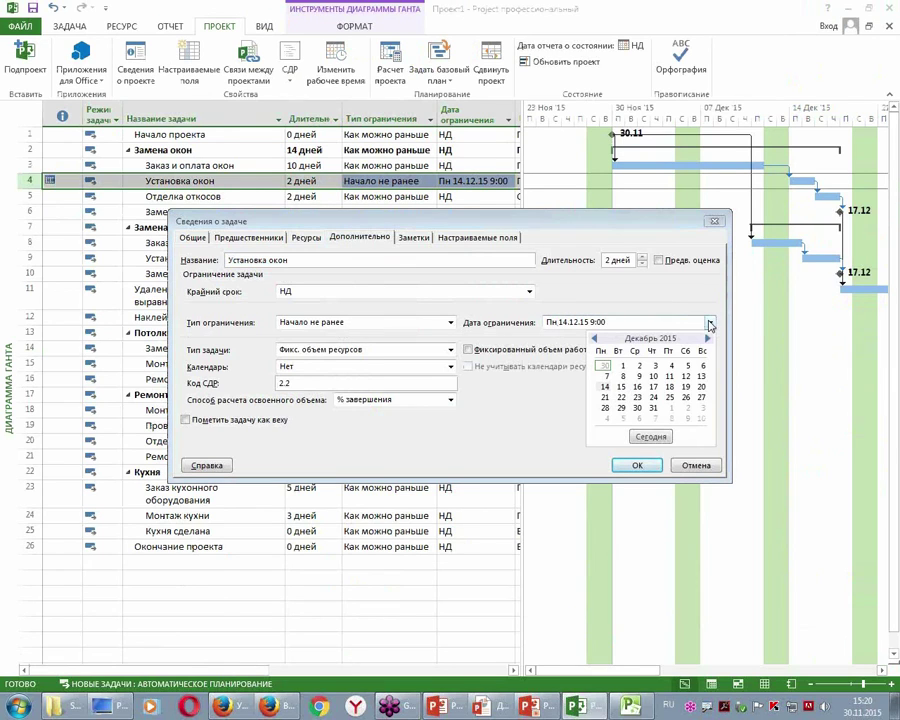
{"action": "left_click", "coordinate": [637, 388]}
{"action": "left_click", "coordinate": [638, 464]}
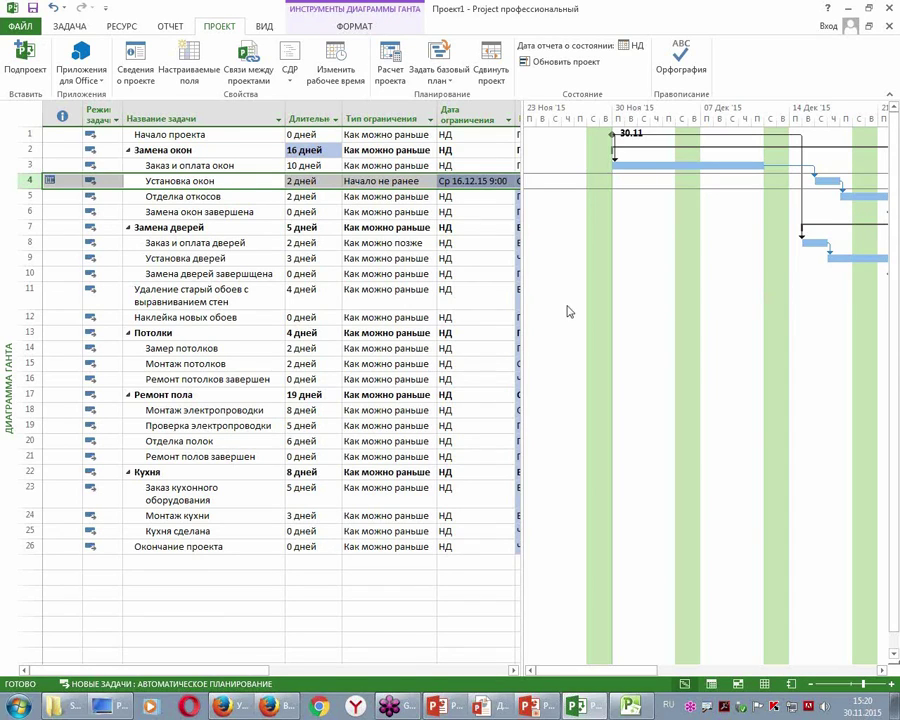
Set the duration of «Заказ и оплата окон» to 3 days.
{"action": "left_click", "coordinate": [330, 290]}
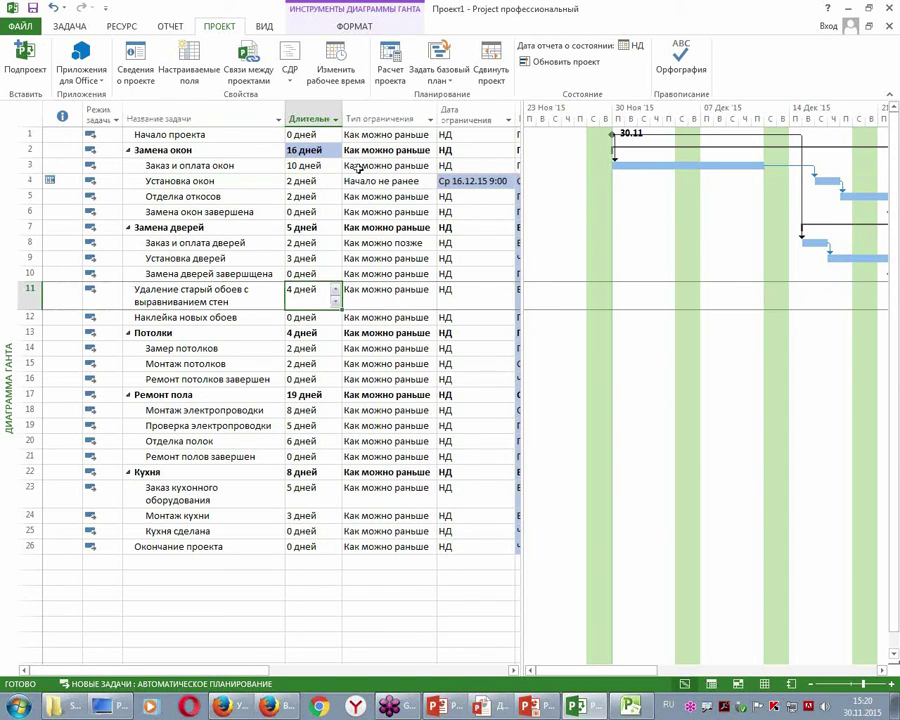
{"action": "left_click", "coordinate": [323, 167]}
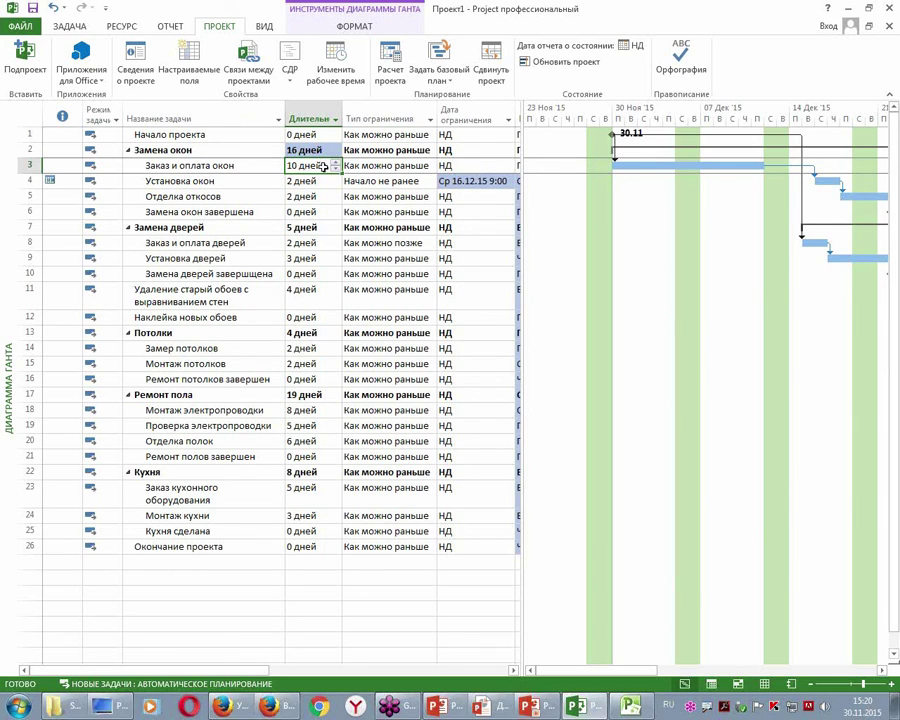
{"action": "type", "text": "3"}
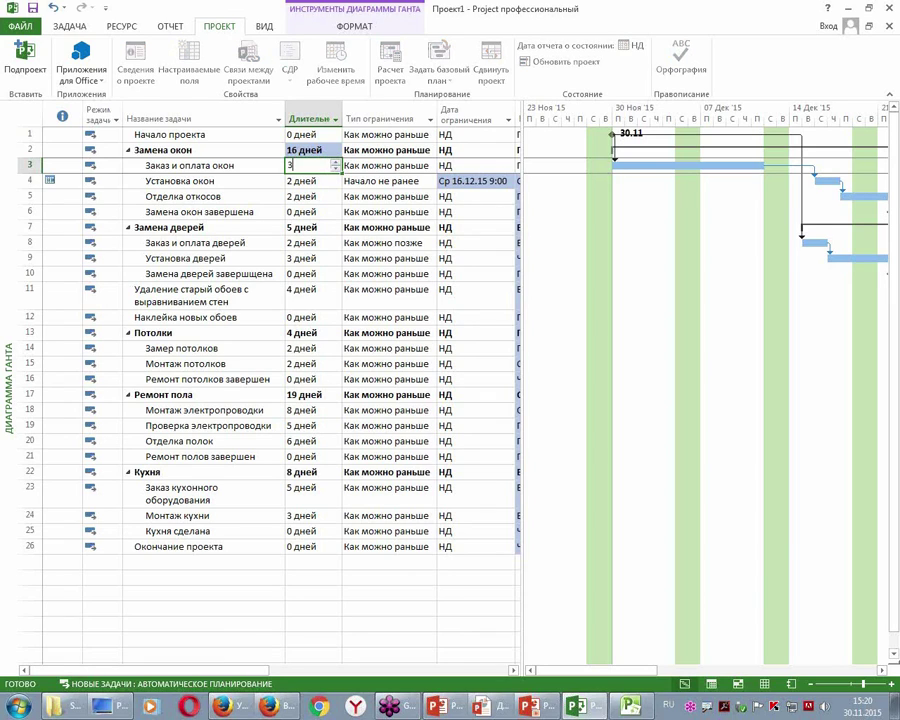
{"action": "key", "text": "Return"}
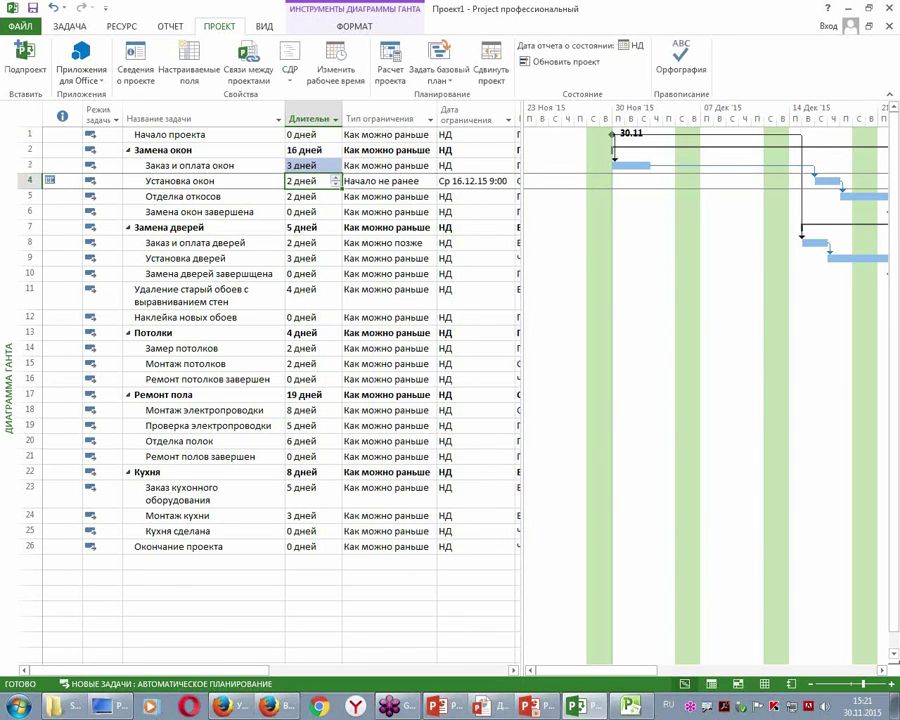
{"action": "left_click", "coordinate": [192, 606]}
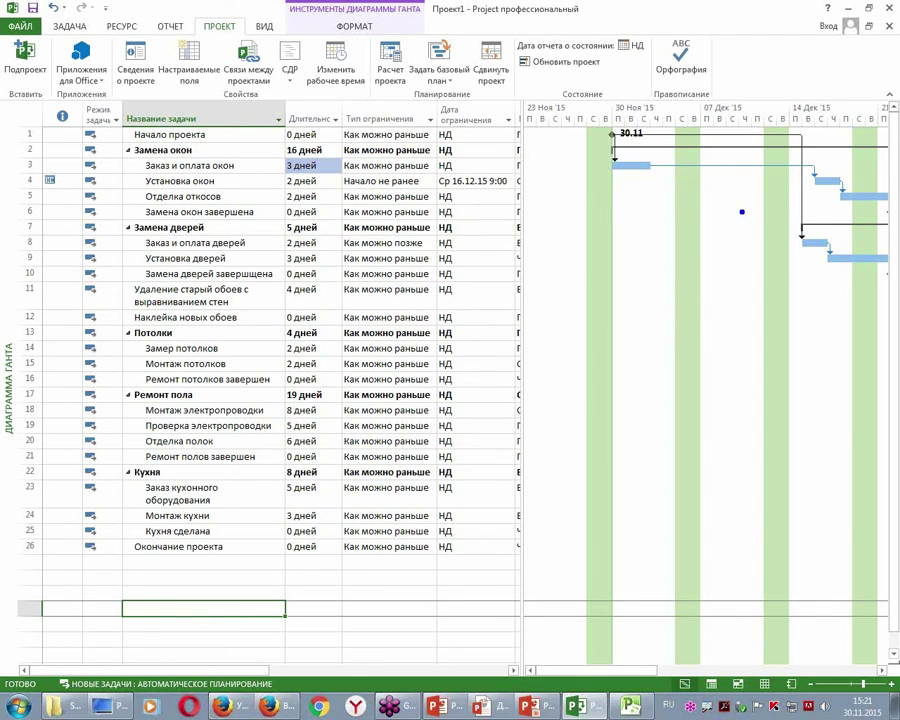
Mark the gap in the week of 7 December on the Gantt chart with a blue frame and freehand line, and clear the marks.
{"action": "mouse_move", "coordinate": [700, 124]}
{"action": "left_mouse_down"}
{"action": "mouse_move", "coordinate": [772, 128]}
{"action": "mouse_move", "coordinate": [786, 387]}
{"action": "mouse_move", "coordinate": [768, 577]}
{"action": "left_mouse_up"}
{"action": "left_click_drag", "start_coordinate": [724, 154], "coordinate": [731, 527]}
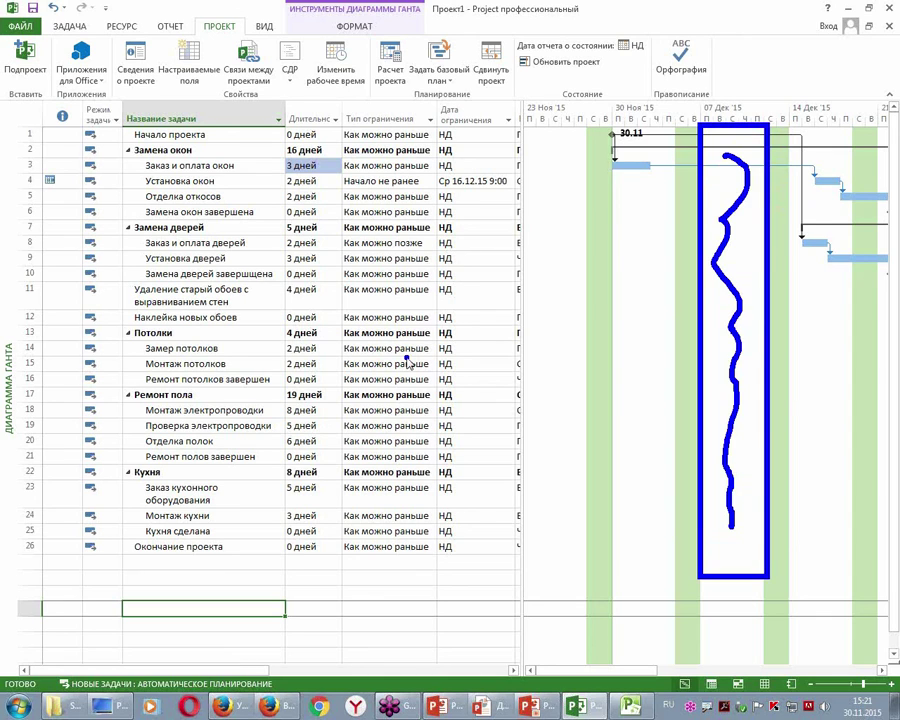
{"action": "key", "text": "Escape"}
Review the «Типы ограничений» slide in the presentation, return to the project schedule and clear the drawn marks.
{"action": "key", "text": "alt+Tab"}
{"action": "key", "text": "alt+Tab"}
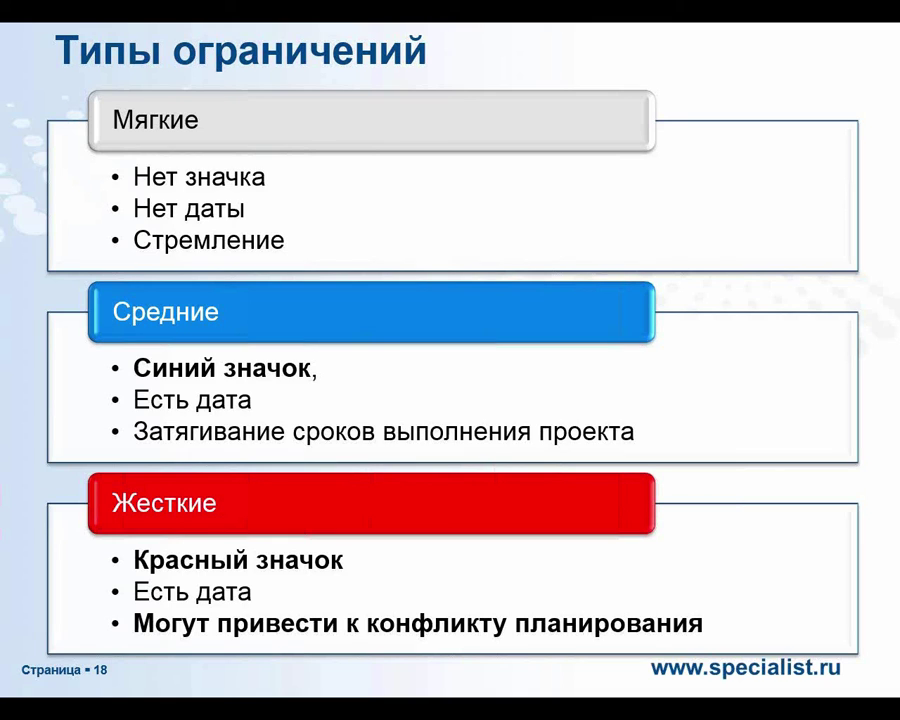
{"action": "key", "text": "alt+Tab"}
{"action": "key", "text": "alt+Tab"}
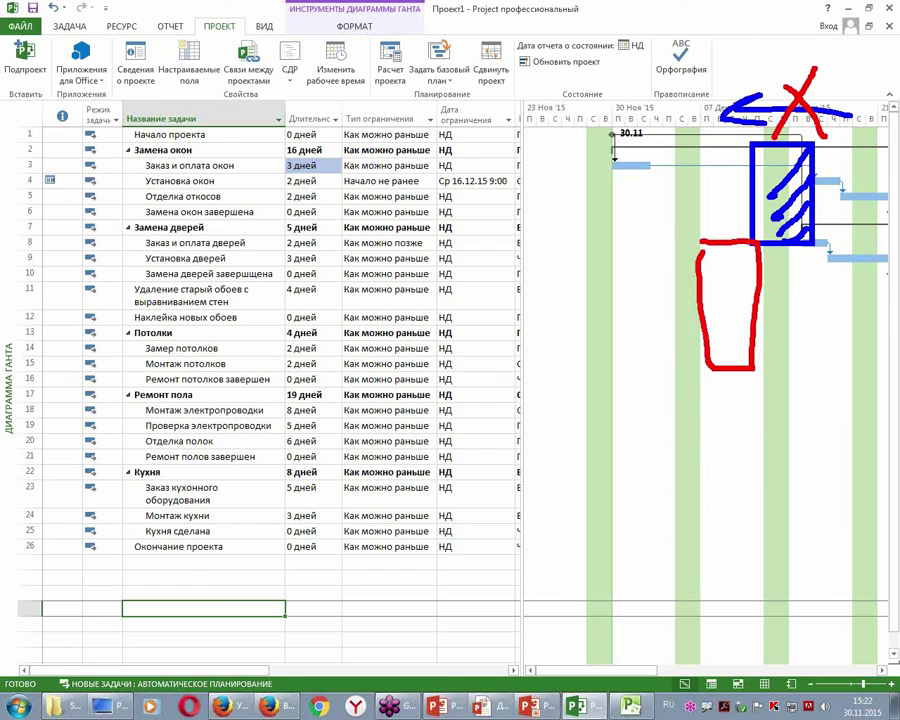
{"action": "key", "text": "Escape"}
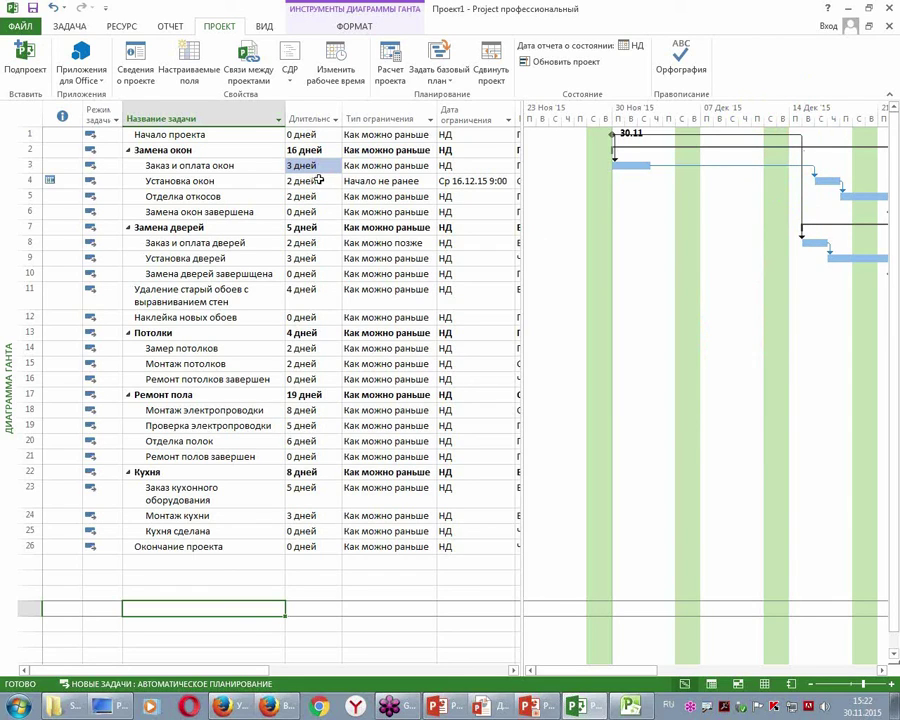
Try the «Как можно раньше» constraint type on «Установка окон» in place of «Начало не ранее» and undo it.
{"action": "left_click", "coordinate": [400, 181]}
{"action": "left_click", "coordinate": [429, 181]}
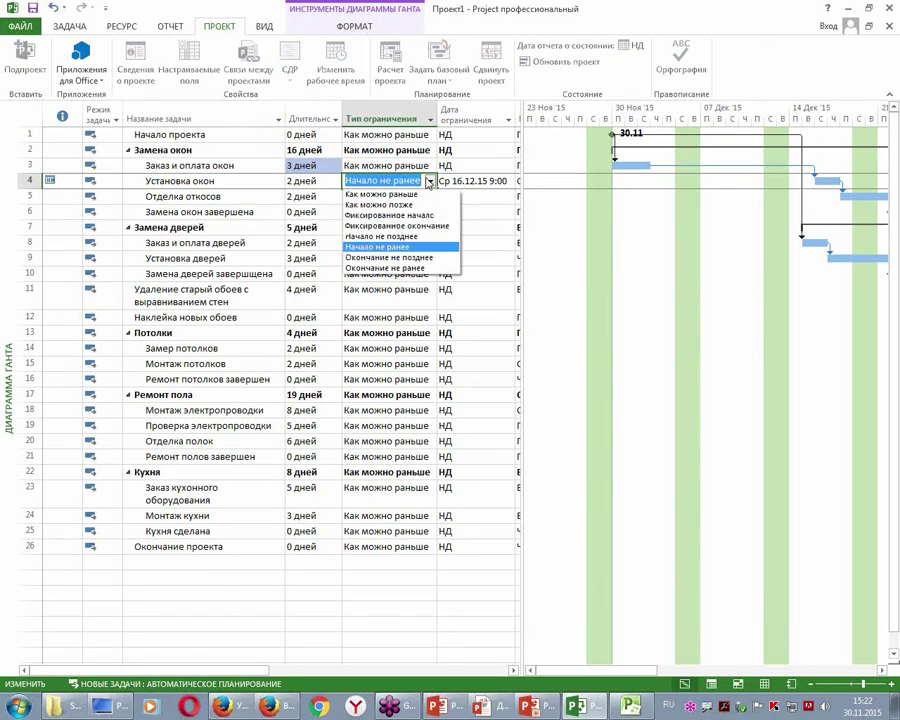
{"action": "left_click", "coordinate": [423, 195]}
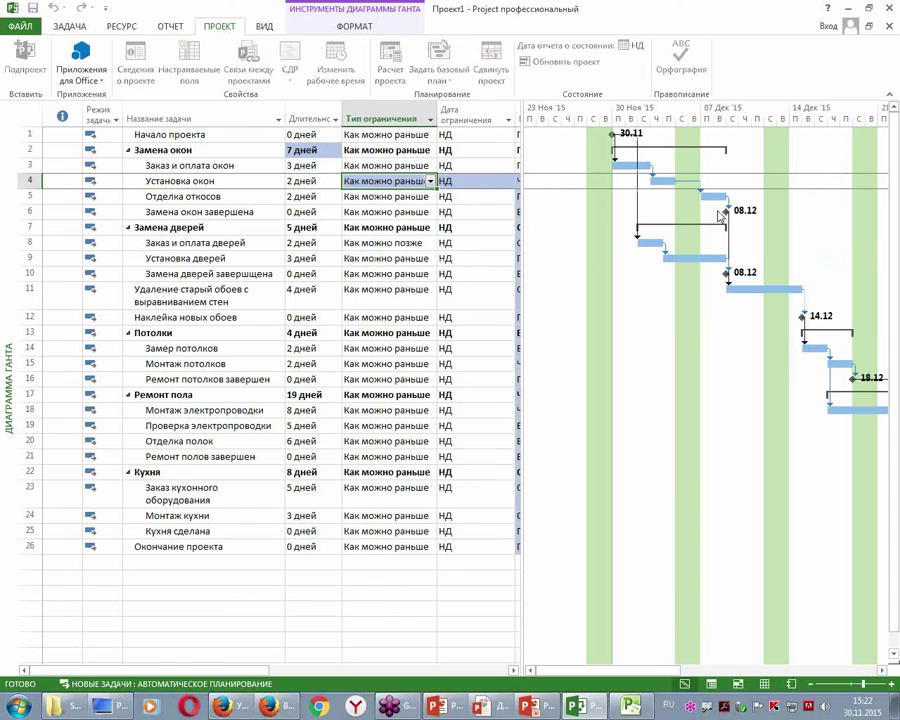
{"action": "left_click", "coordinate": [53, 7]}
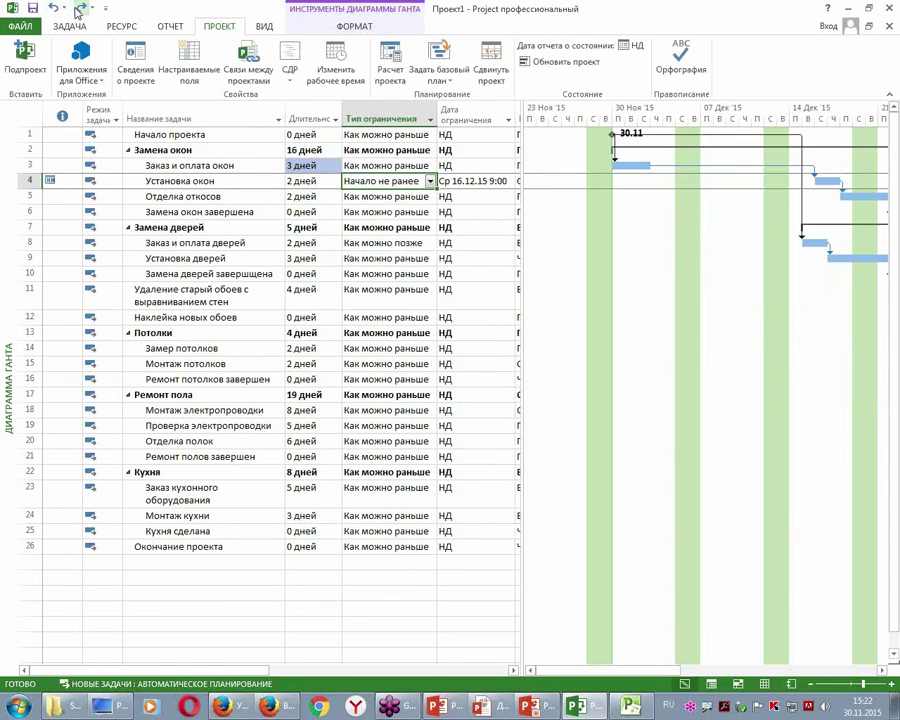
{"action": "left_click", "coordinate": [81, 8]}
{"action": "left_click", "coordinate": [53, 7]}
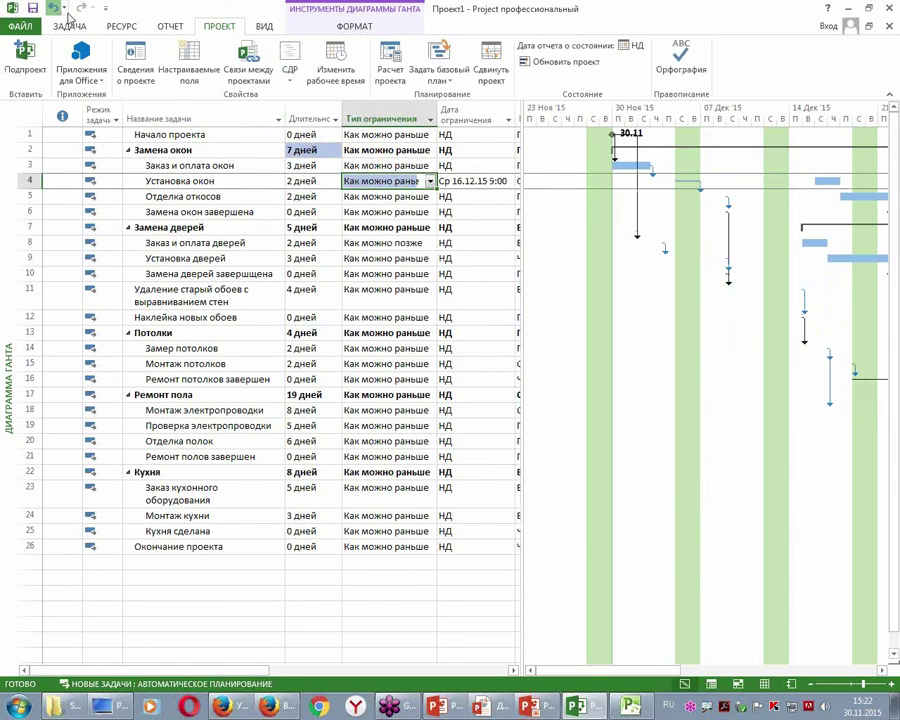
Widen the Gantt chart area up to the task name column to show the bars through early January 2016.
{"action": "left_click_drag", "start_coordinate": [518, 390], "coordinate": [279, 380]}
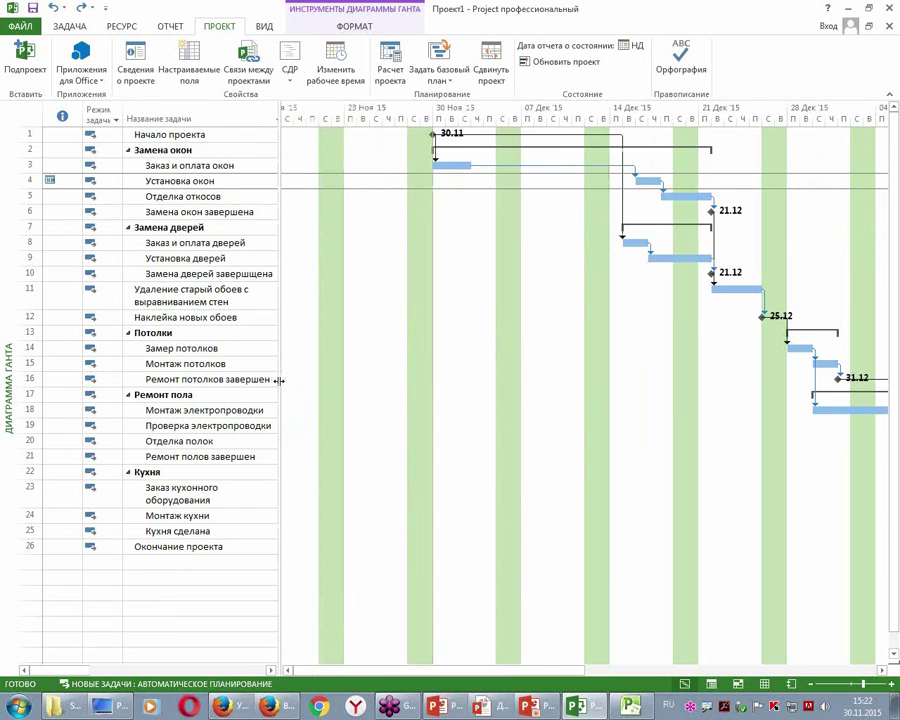
{"action": "left_click", "coordinate": [881, 670]}
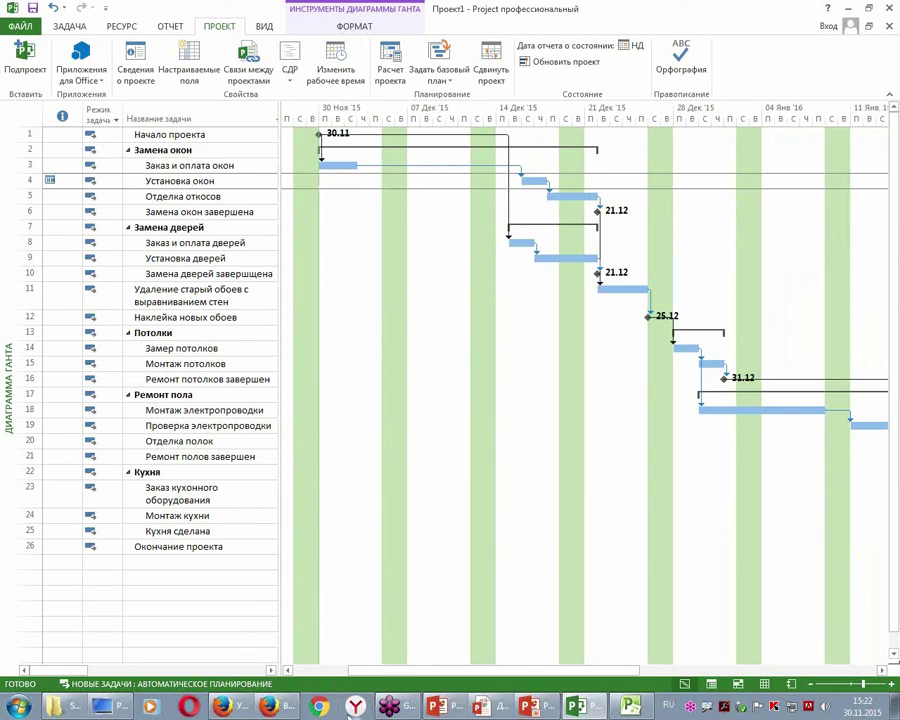
Open the constraint type choices for «Установка окон».
{"action": "left_click", "coordinate": [271, 675]}
{"action": "left_click", "coordinate": [271, 675]}
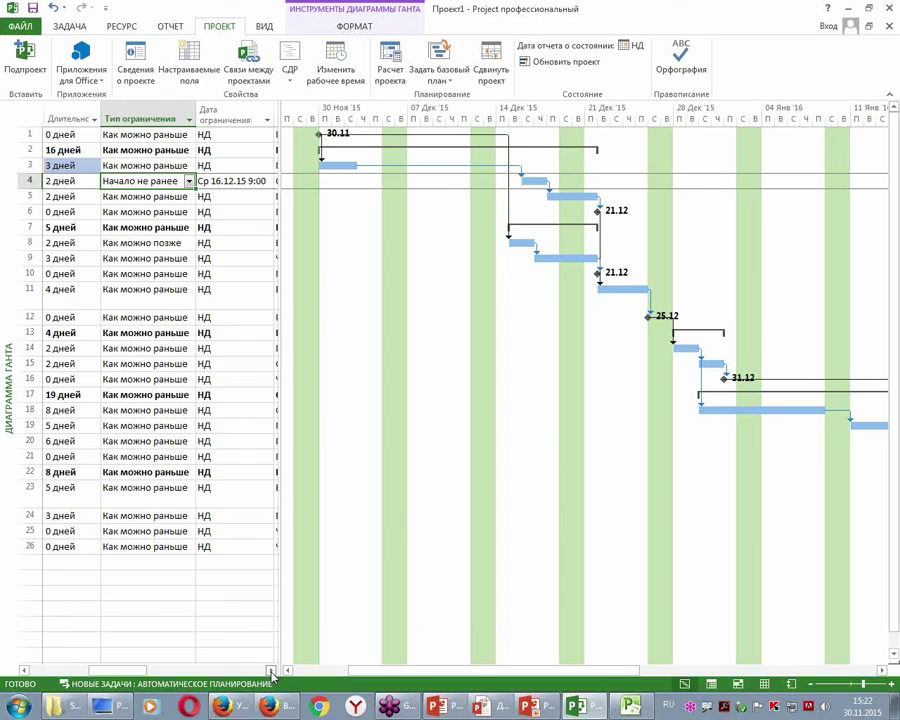
{"action": "left_click", "coordinate": [188, 184]}
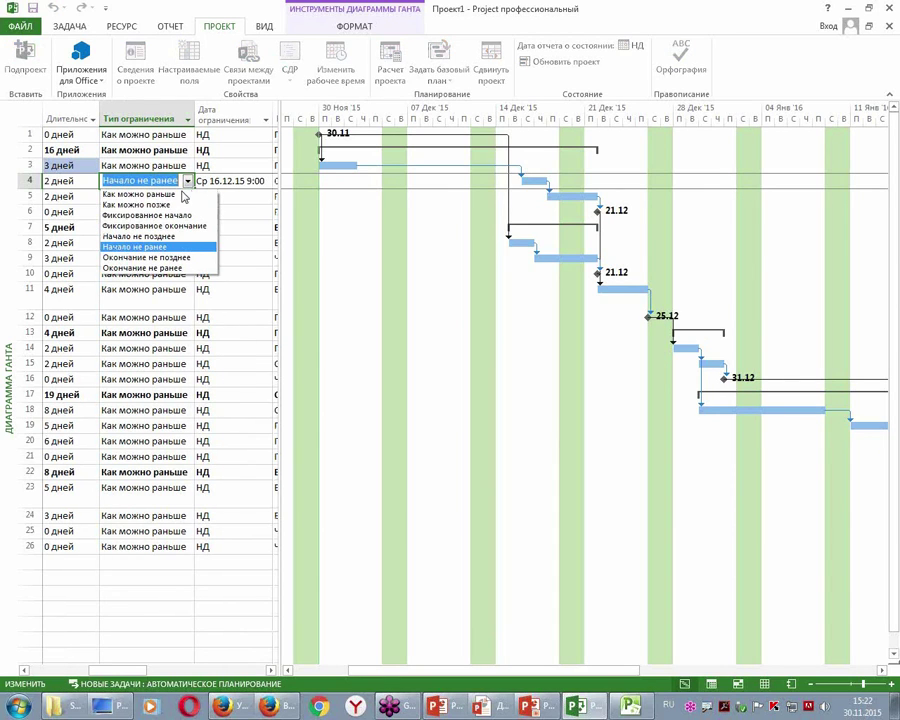